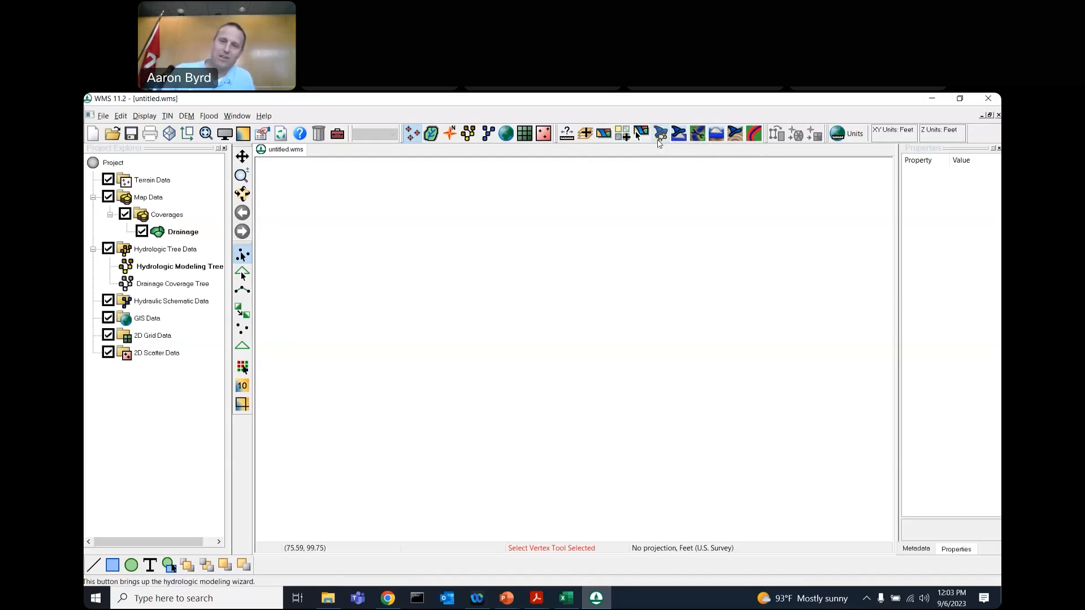
Start the hydrologic modeling wizard and browse to the GSSHA projects folder for the project file.
click(659, 139)
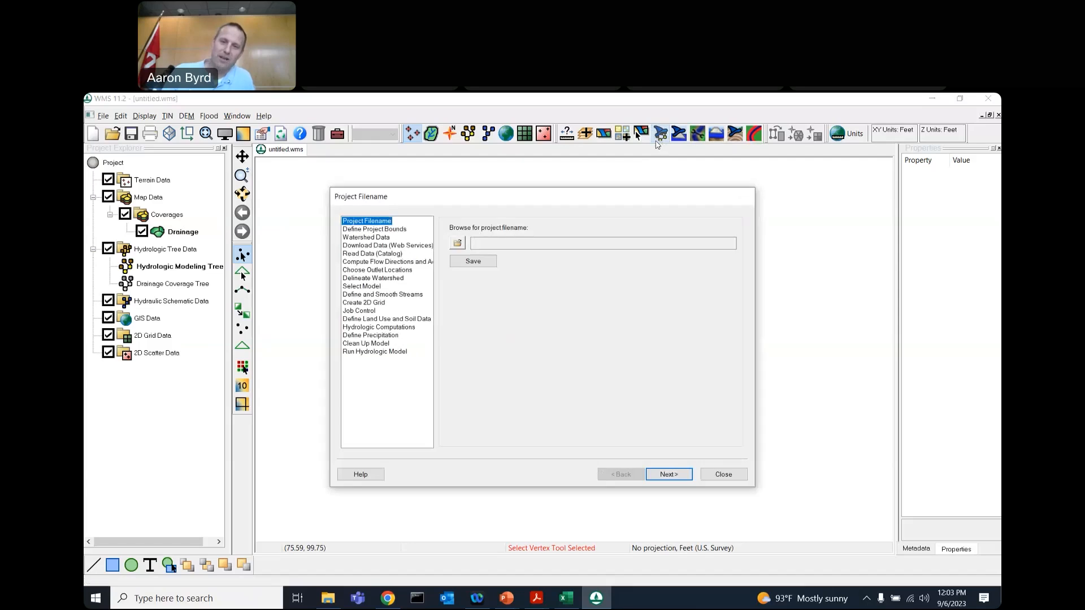
drag(571, 200, 805, 252)
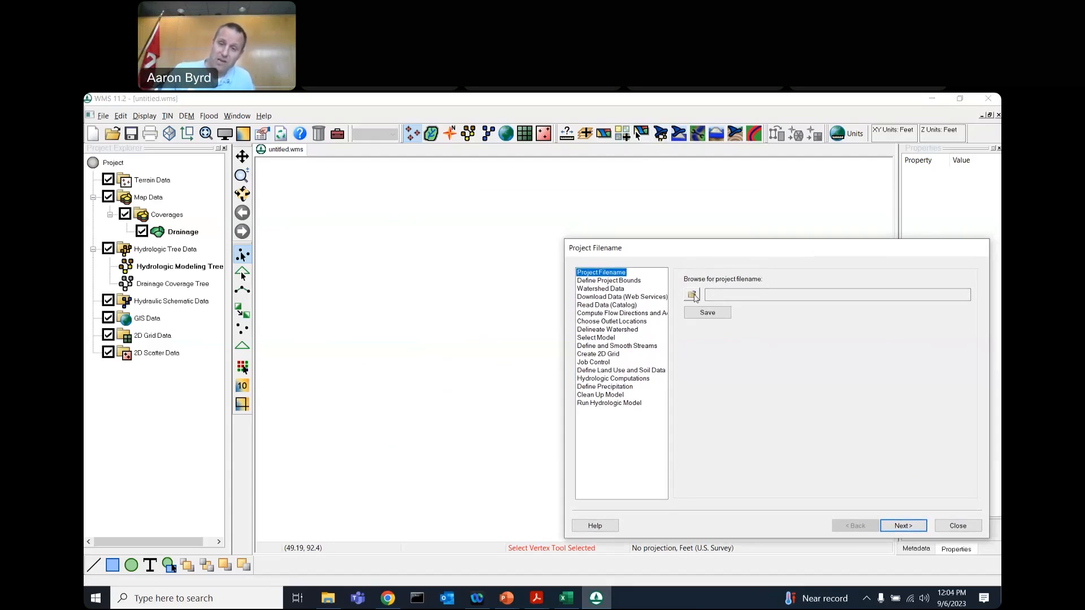
click(692, 296)
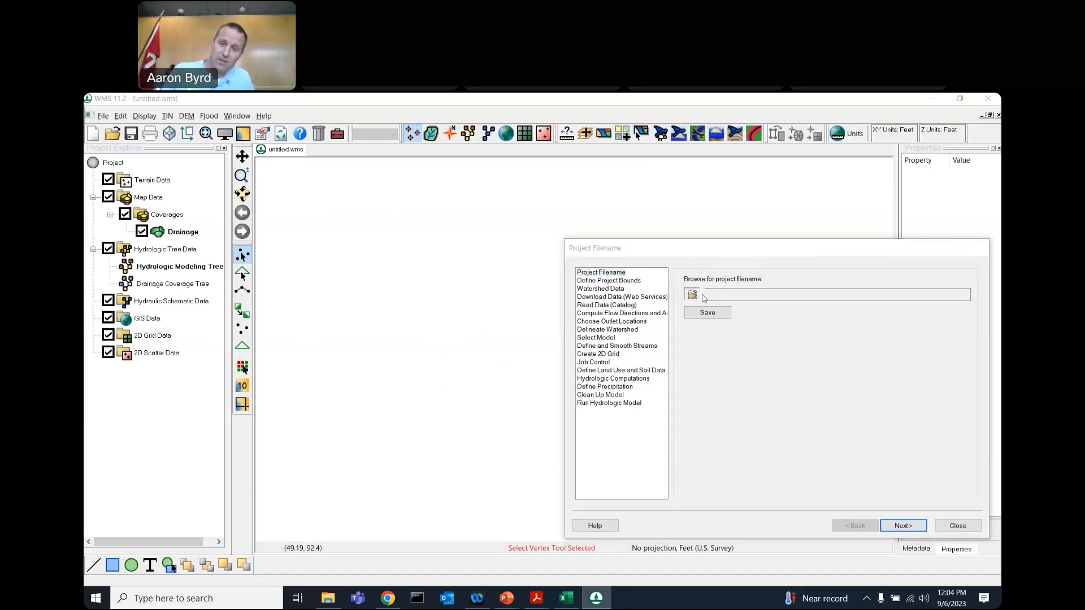
click(726, 298)
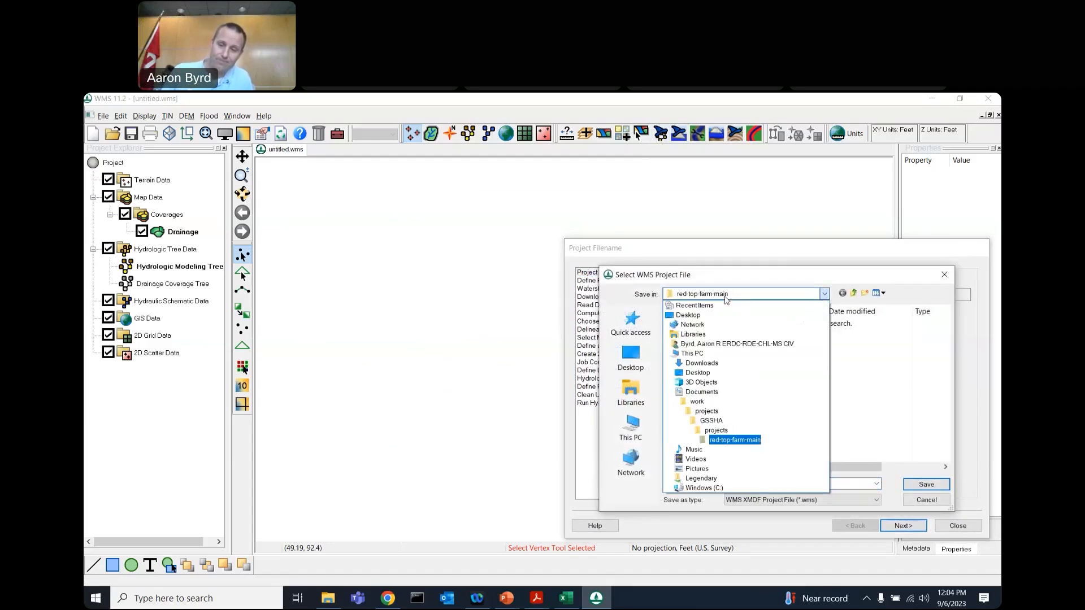
click(726, 298)
click(726, 298)
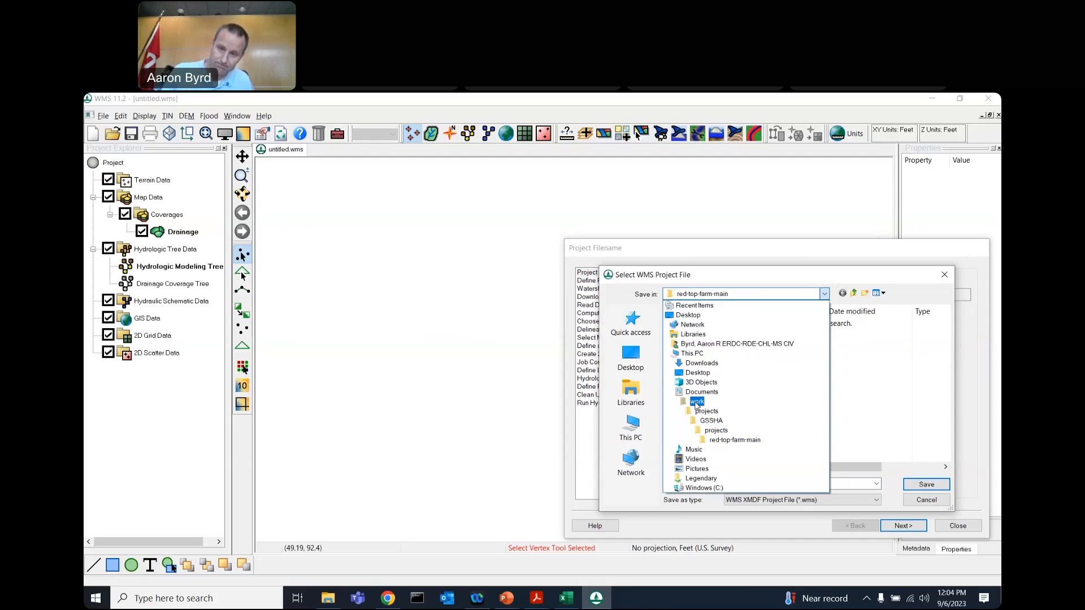
click(713, 431)
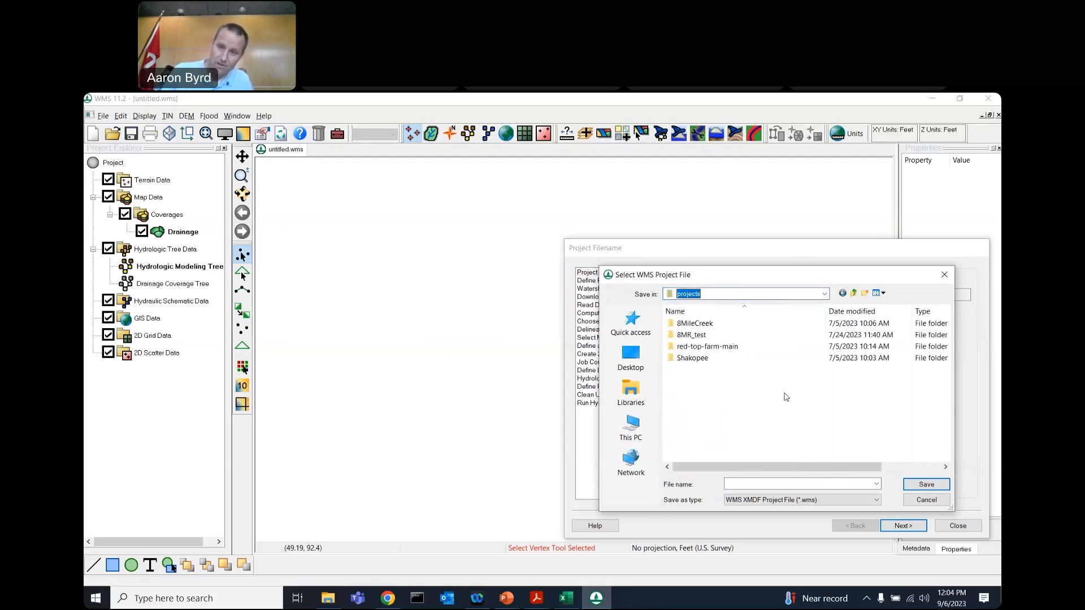
Create a new folder named norman inside the projects folder and open it.
click(865, 294)
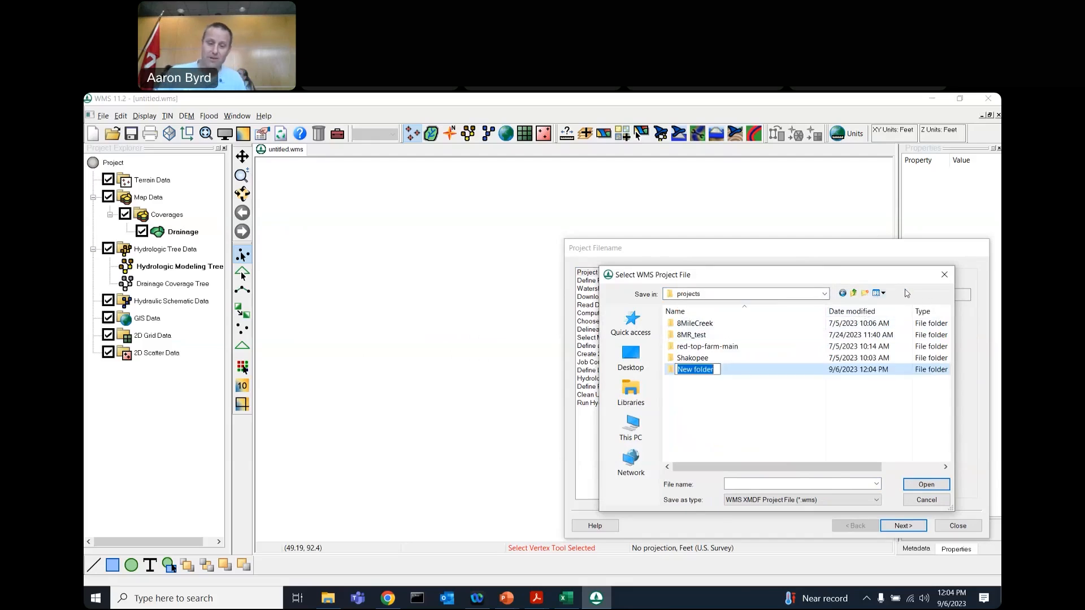
text(nor)
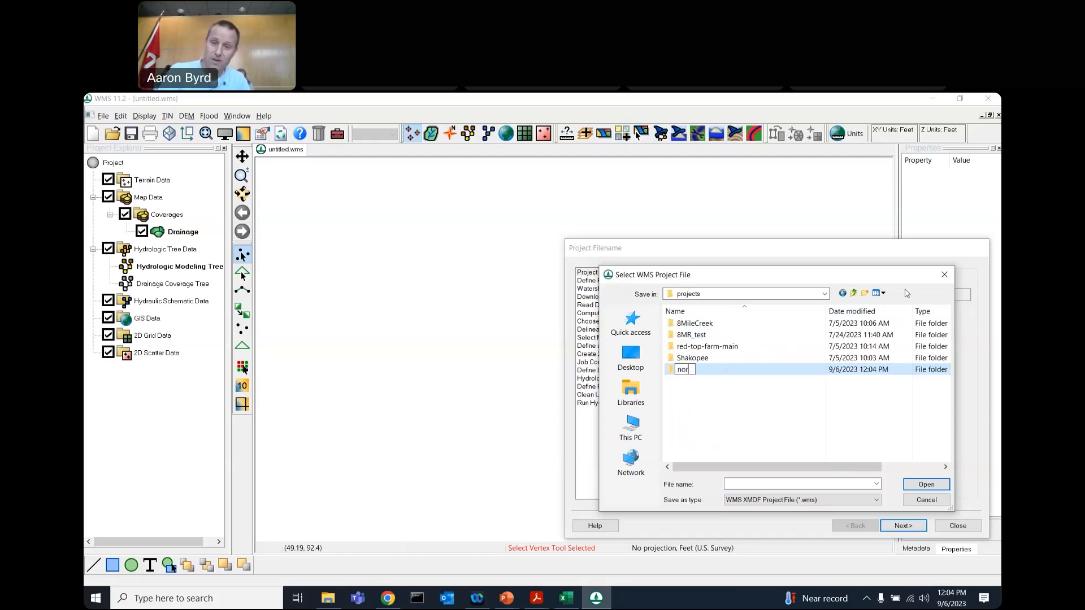
text(man)
key(Return)
key(Return)
Name the project file norman and save the project in the new folder.
click(849, 483)
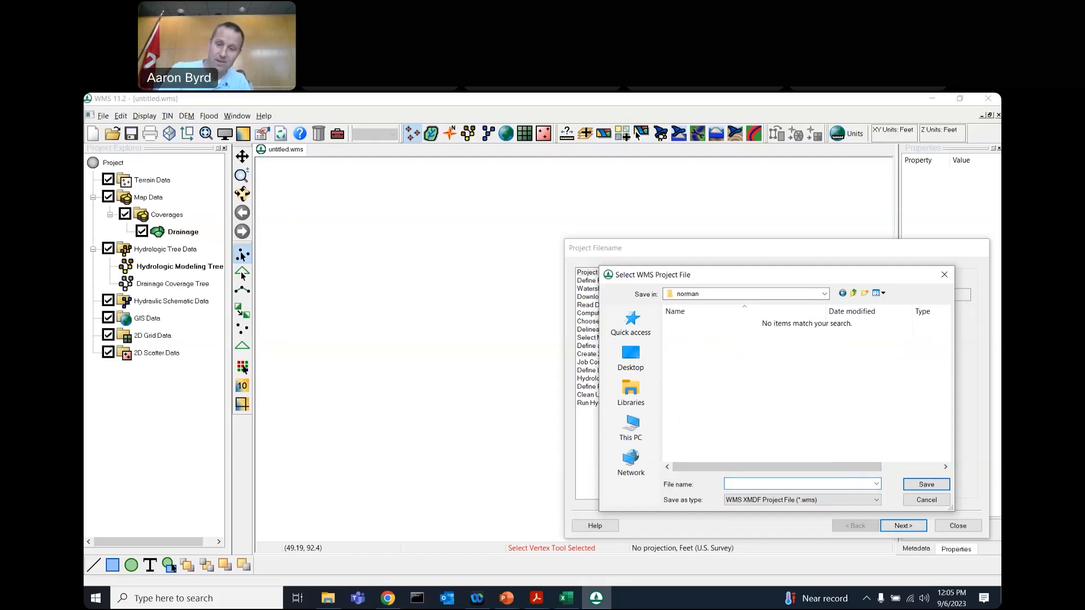
text(norman)
key(Return)
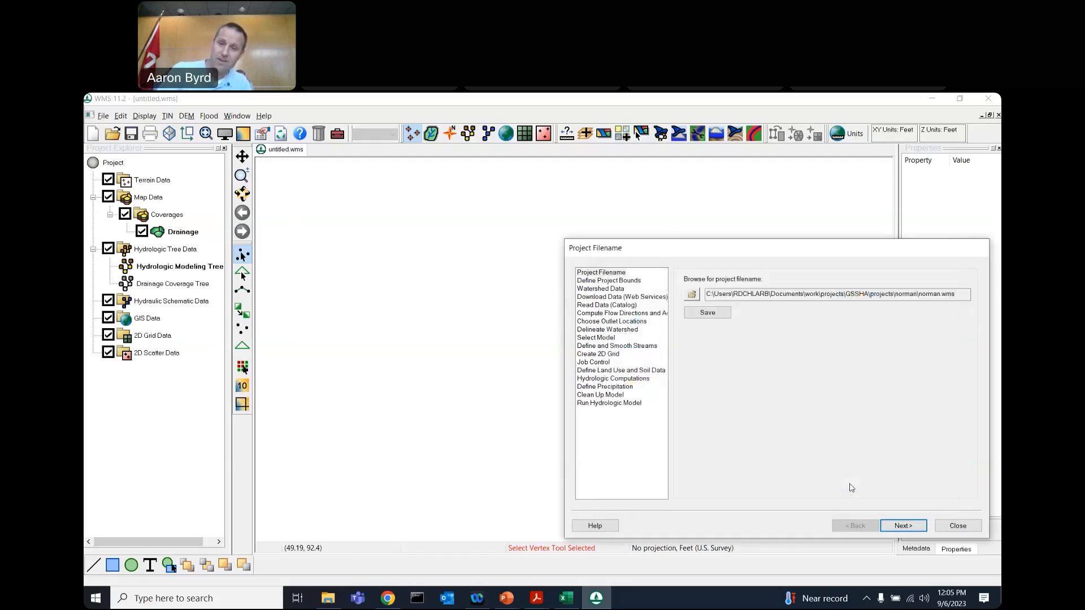
click(707, 314)
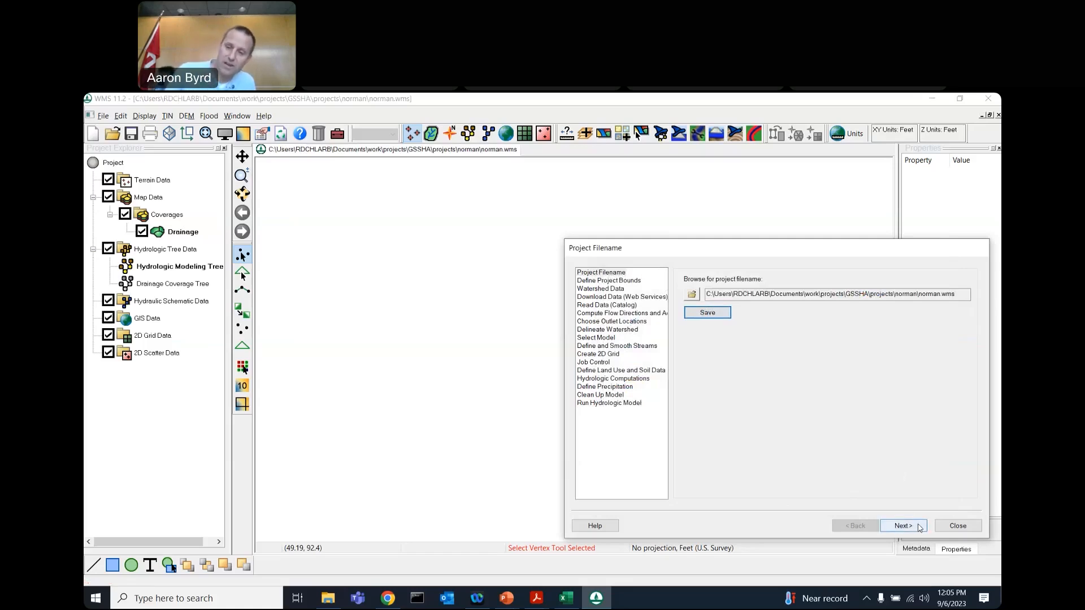
Go on to the project bounds, filter the global projections by "utm 14" and select NAD 1983 UTM Zone 14N.
click(903, 526)
click(707, 308)
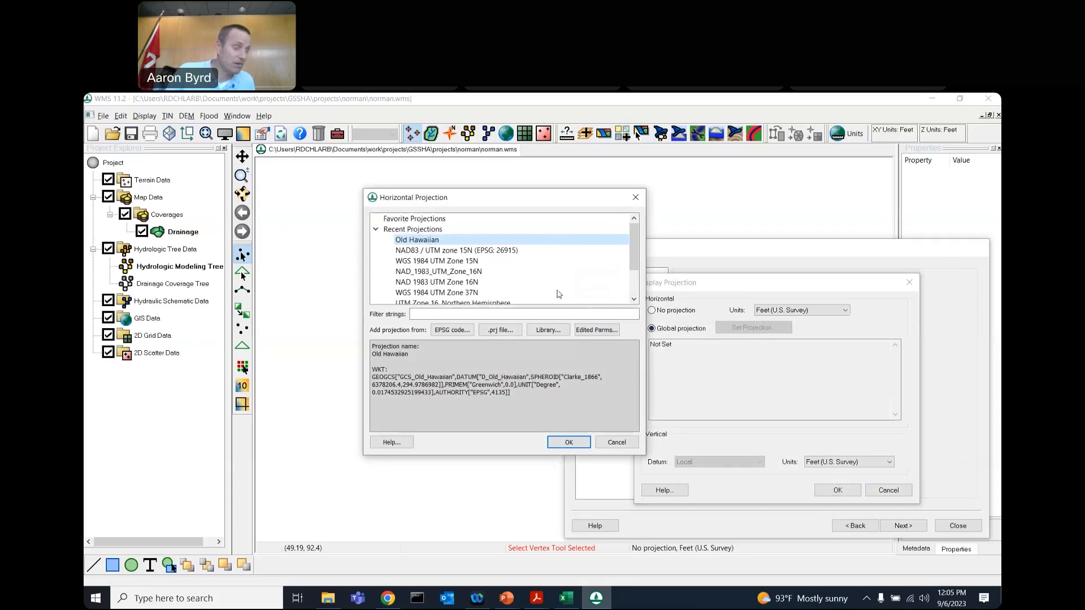
click(490, 309)
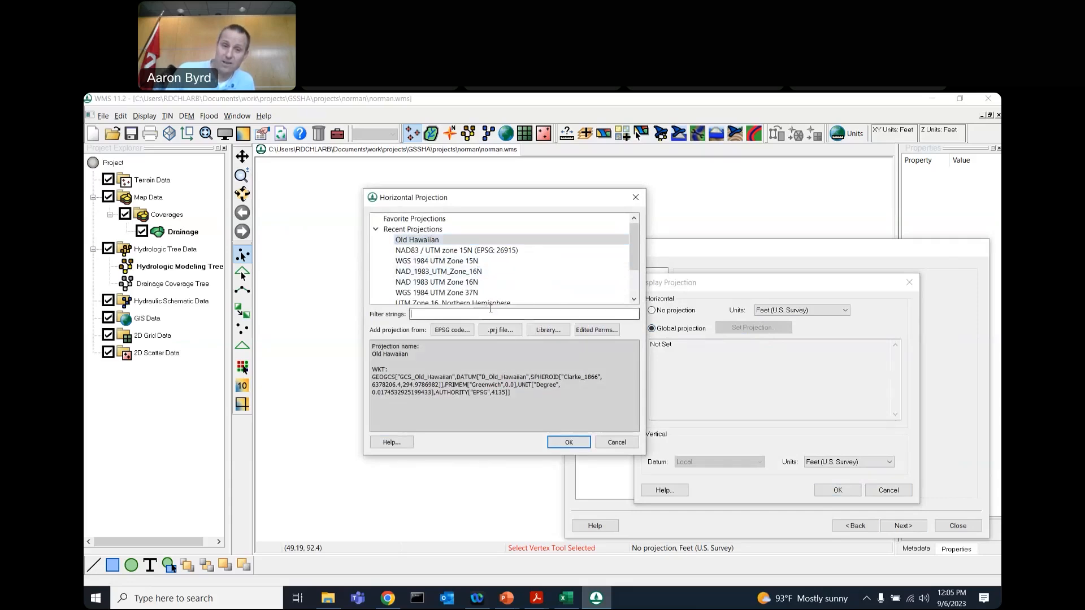
drag(492, 199, 461, 246)
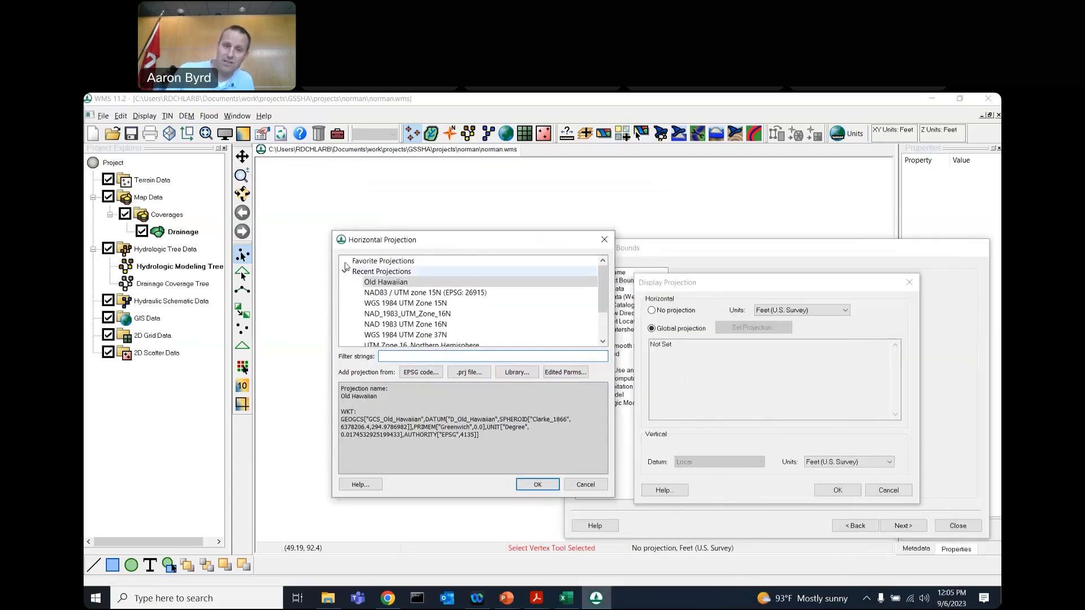
click(434, 353)
text(utm)
text(14)
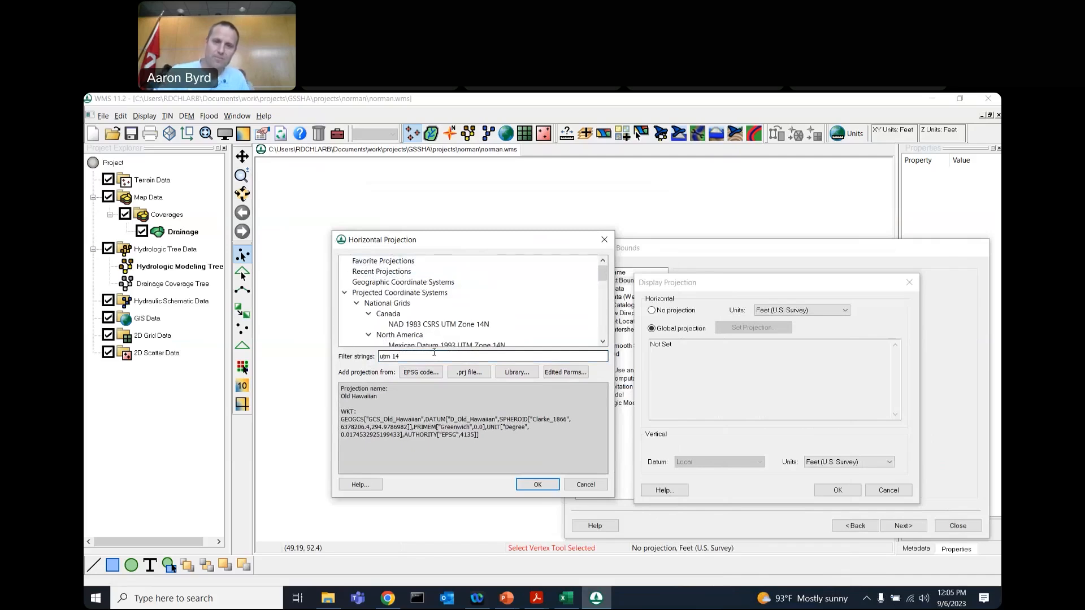
scroll(565, 329, down, 3)
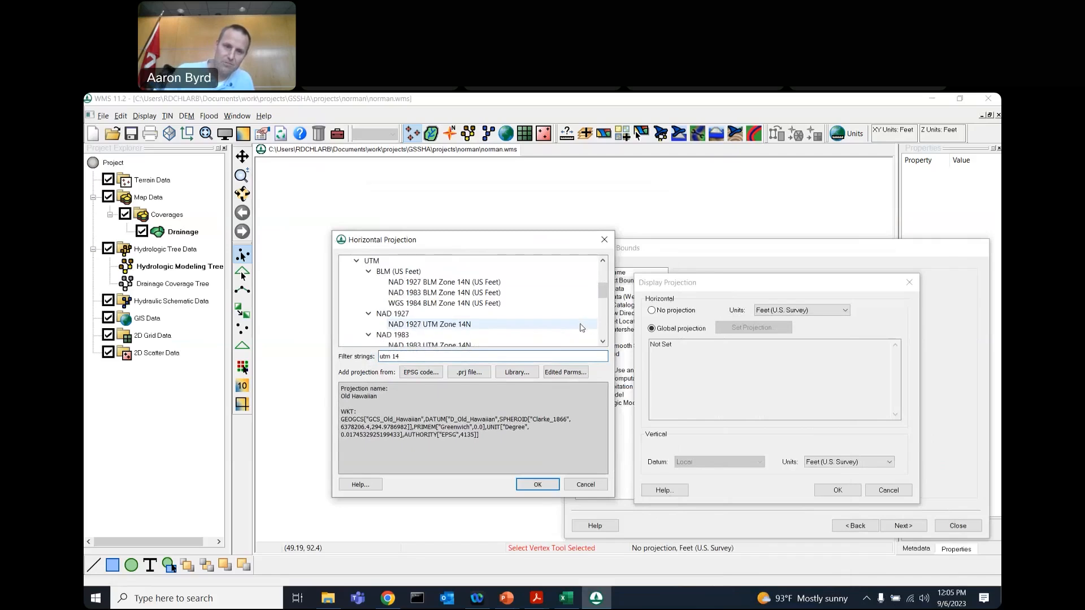
scroll(565, 330, down, 1)
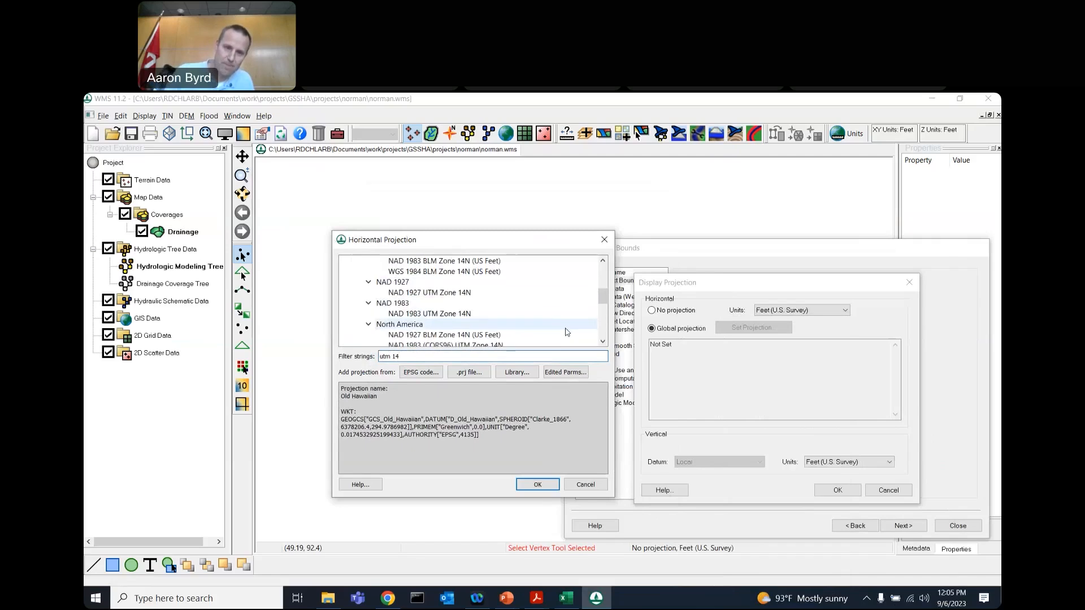
click(409, 315)
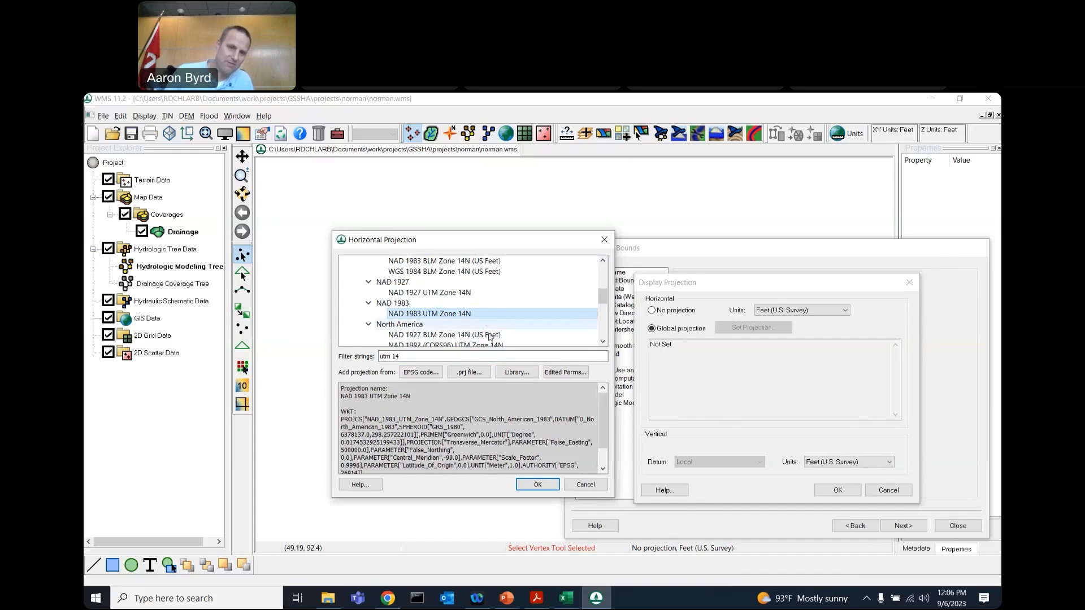
Examine the WKT definition of the selected projection for its linear unit.
drag(607, 403, 610, 421)
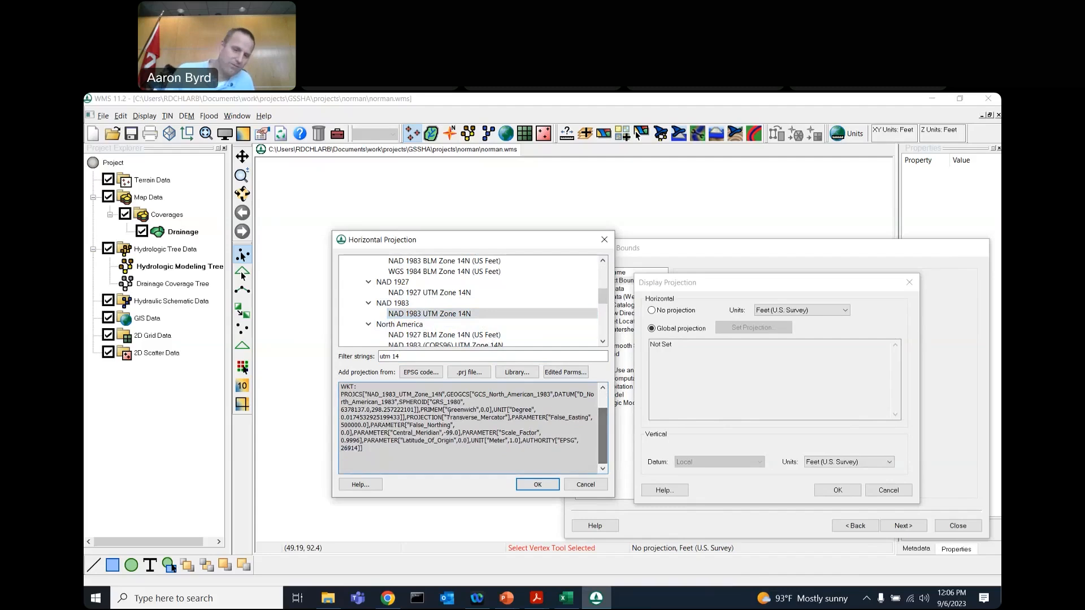
drag(351, 394, 504, 440)
click(489, 439)
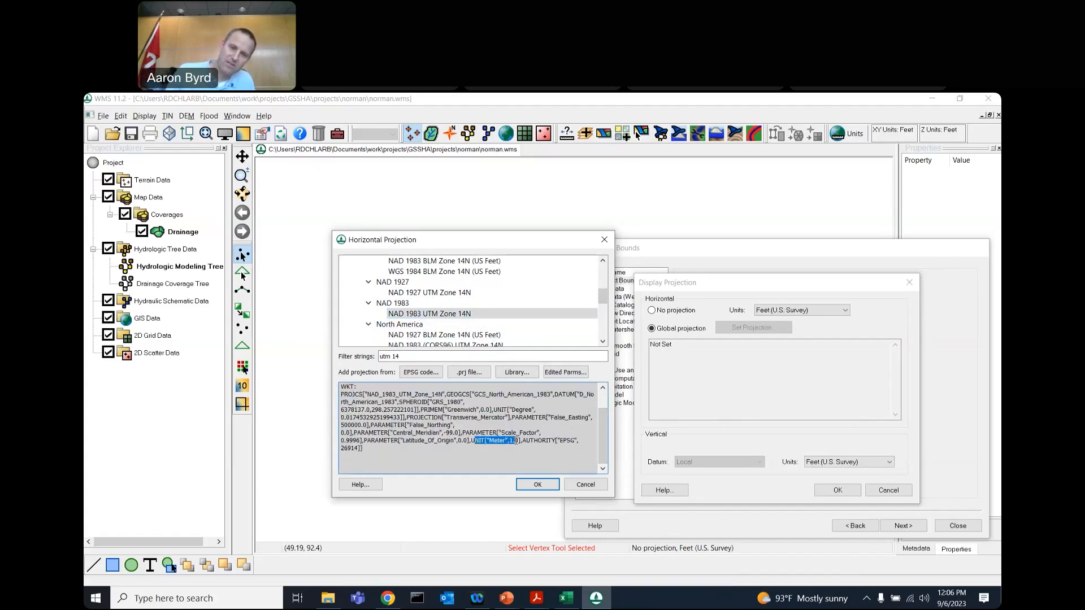
double_click(492, 433)
double_click(498, 441)
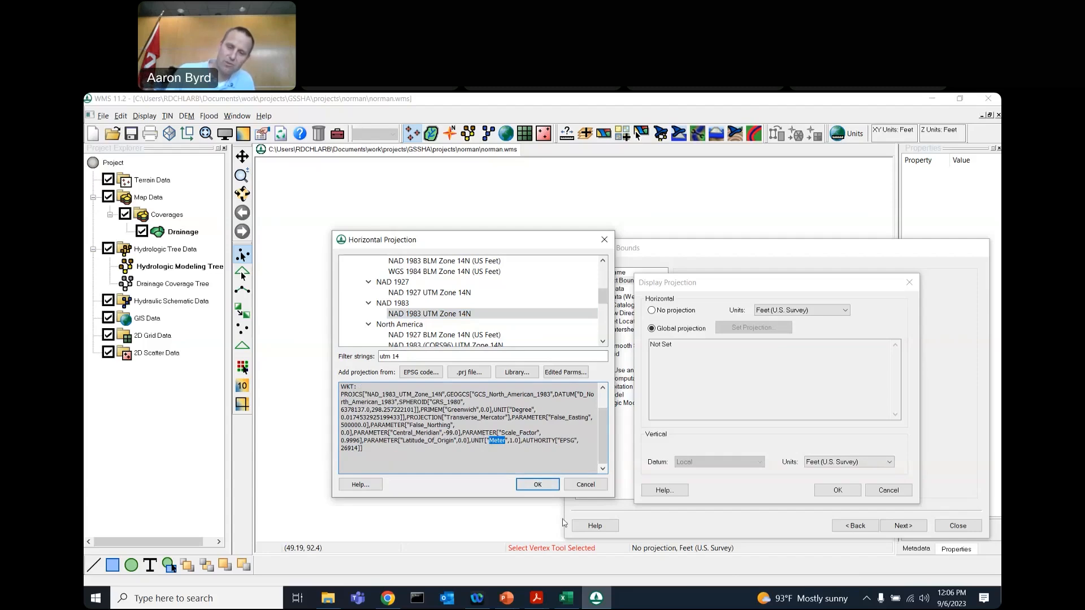
Accept the horizontal projection and set the vertical units to Meters for the project projection.
click(538, 485)
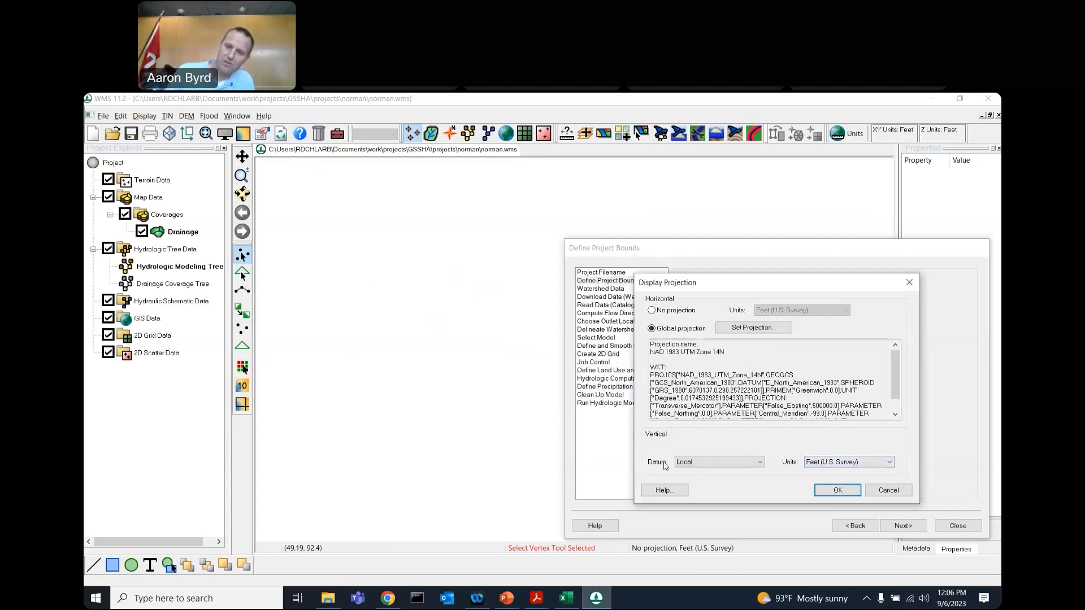
click(825, 463)
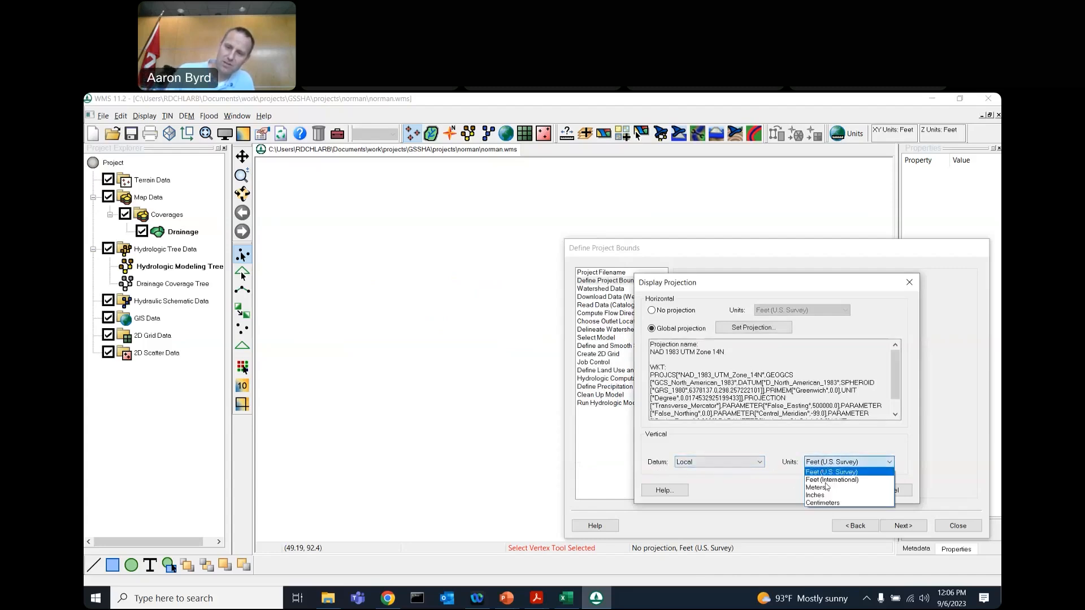
click(826, 488)
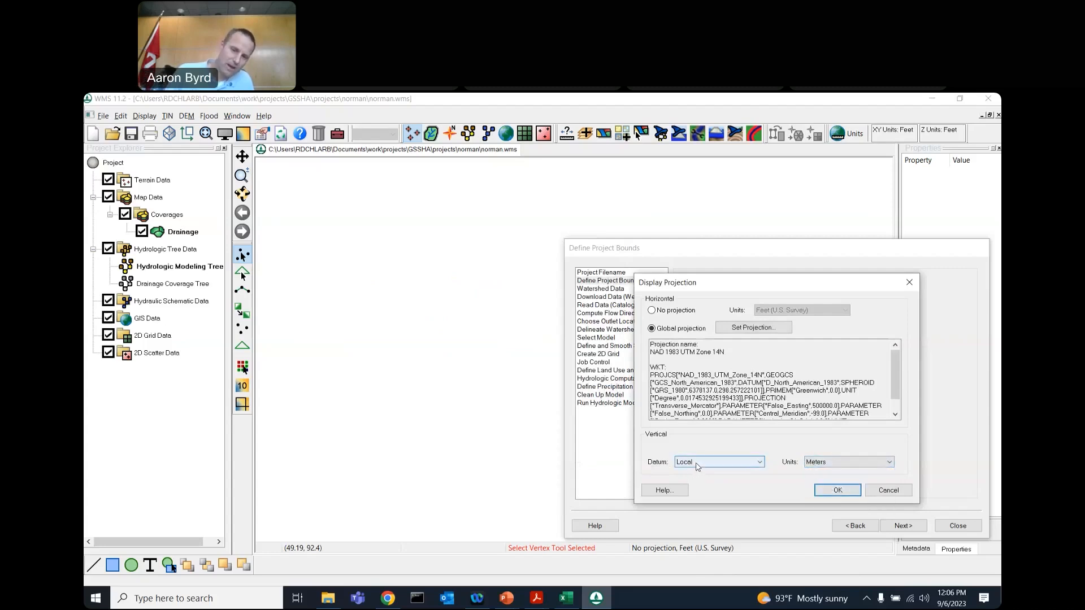
click(835, 492)
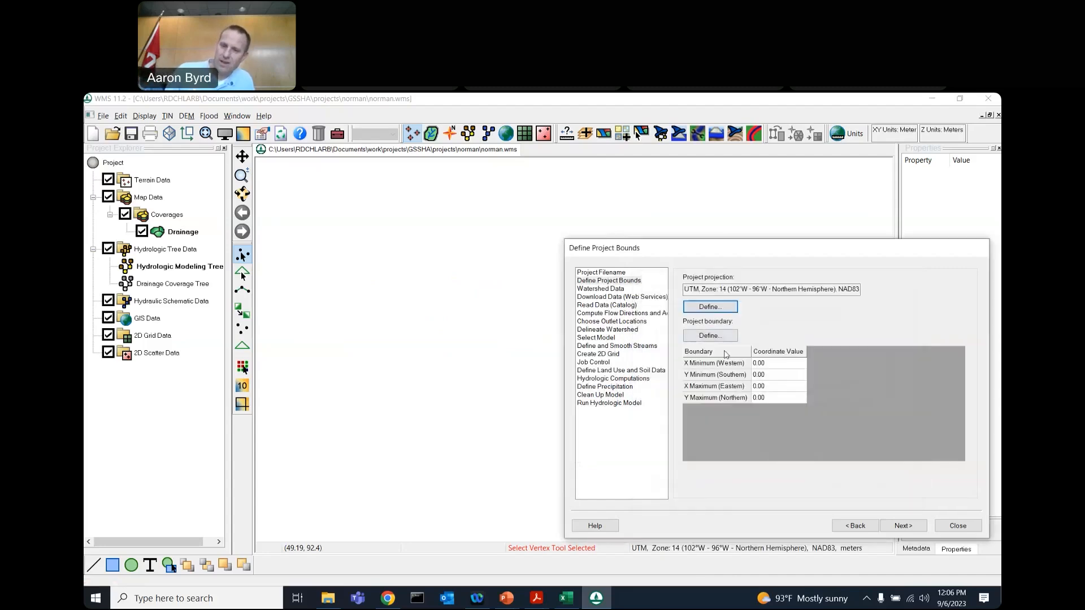
Try to define the project boundary by looking up "norman, OK" in the Virtual Earth Map Locator.
click(704, 335)
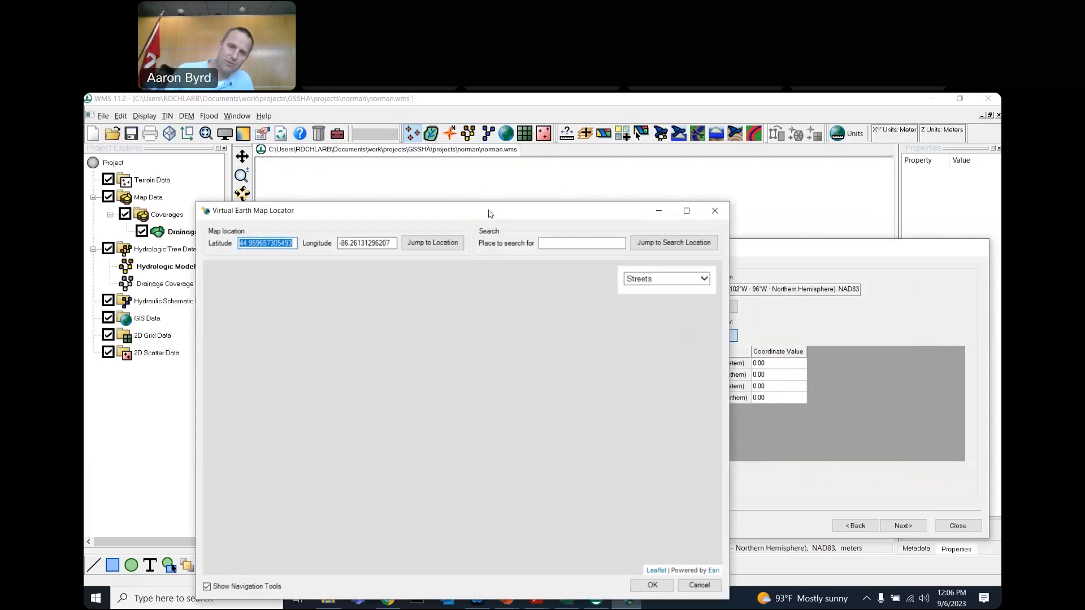
drag(490, 216, 482, 178)
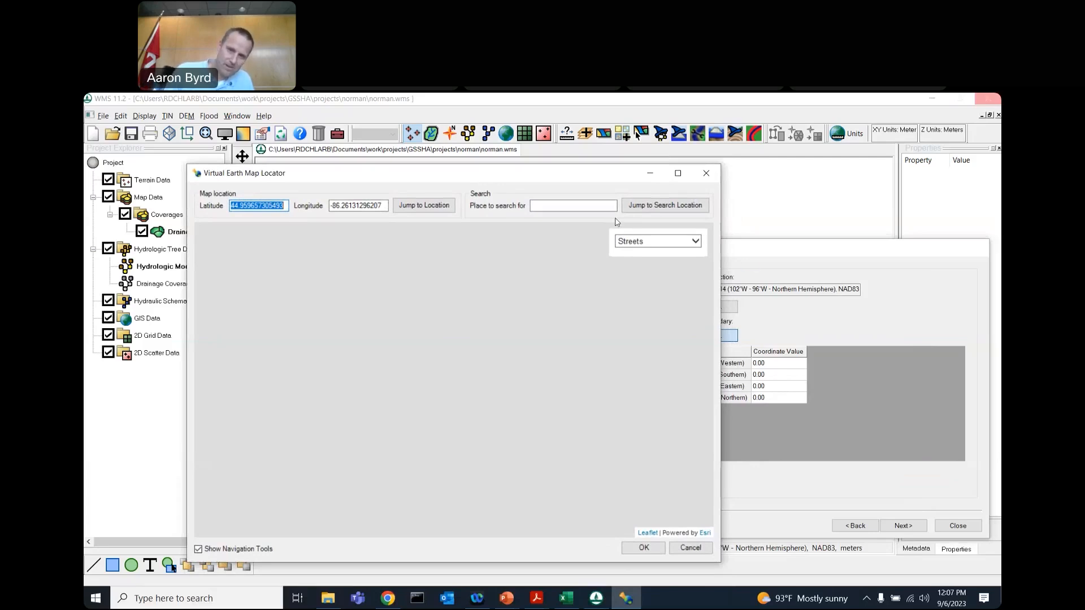
click(596, 207)
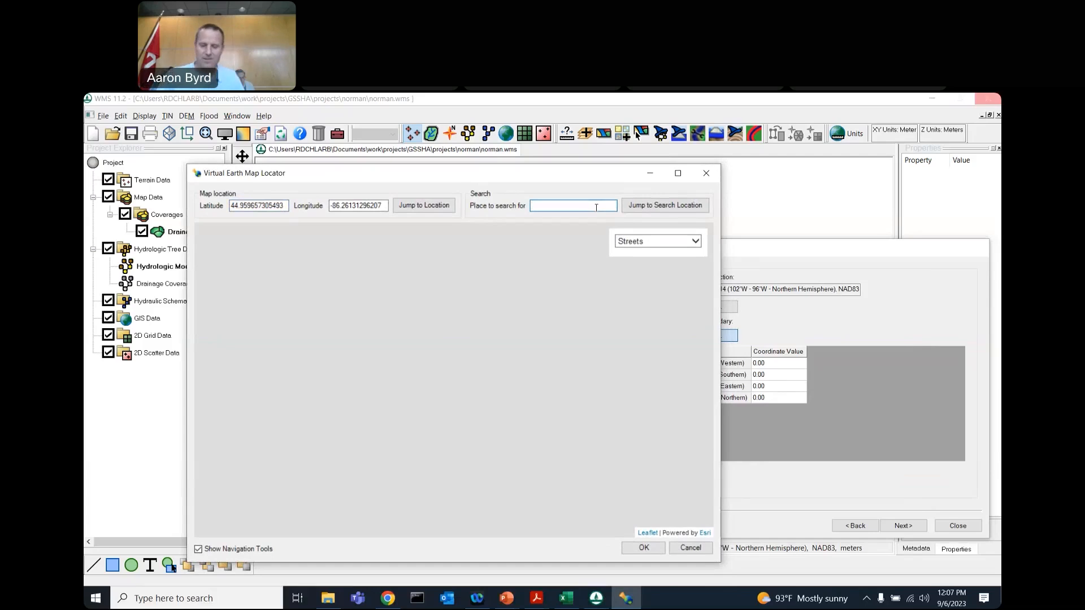
text(no)
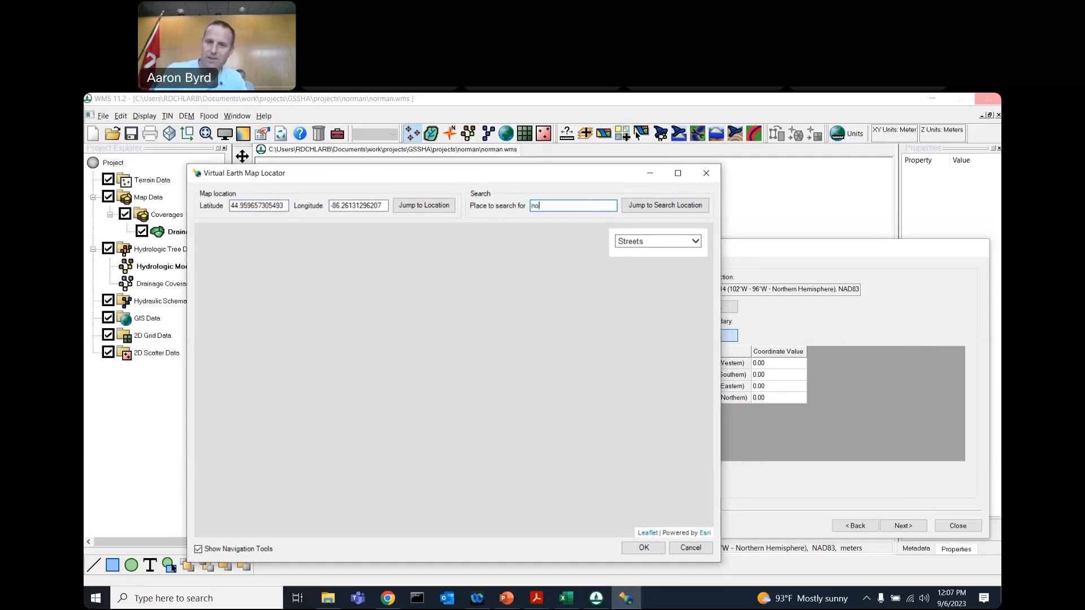
text(rman, O)
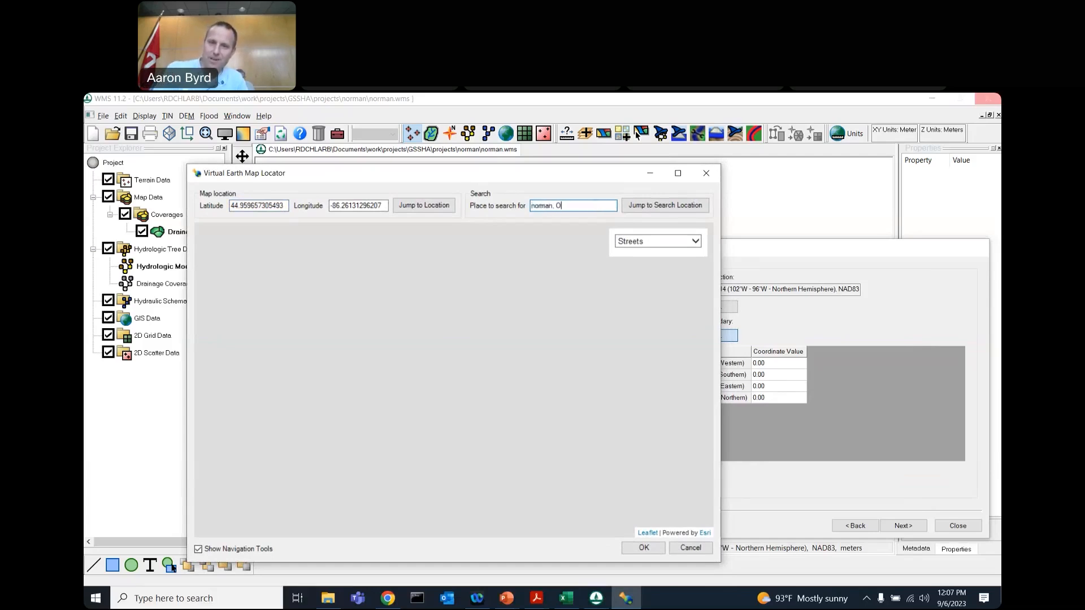
text(K)
key(Tab)
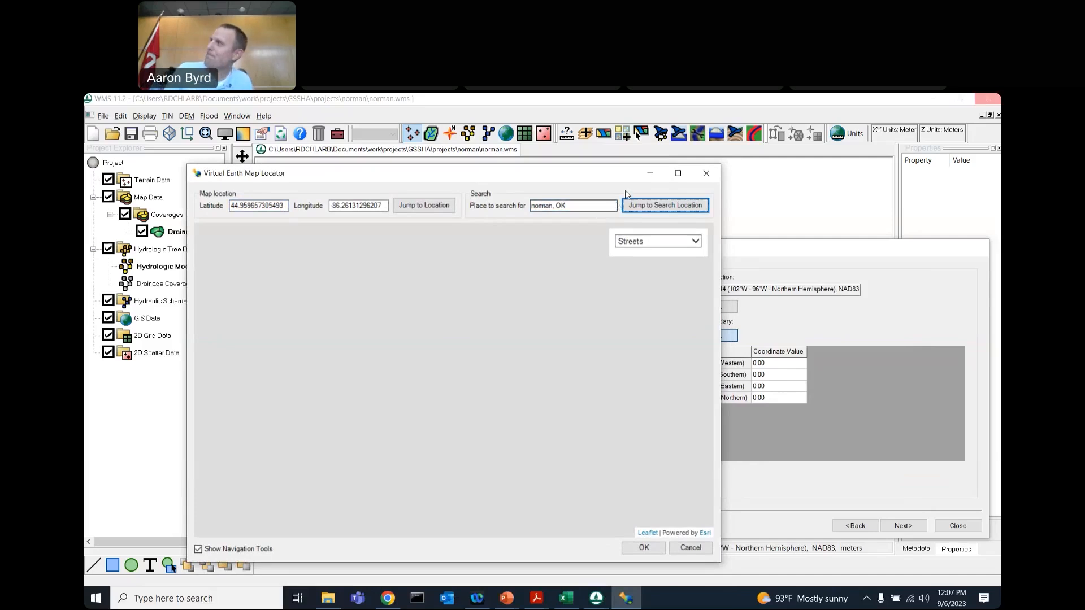
drag(598, 177, 624, 175)
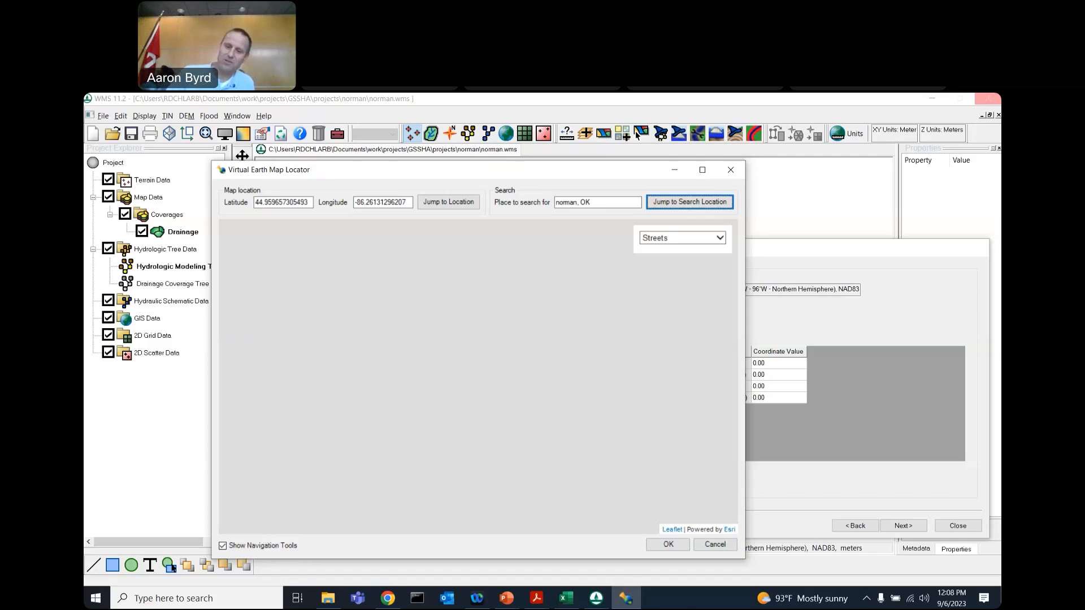
click(688, 553)
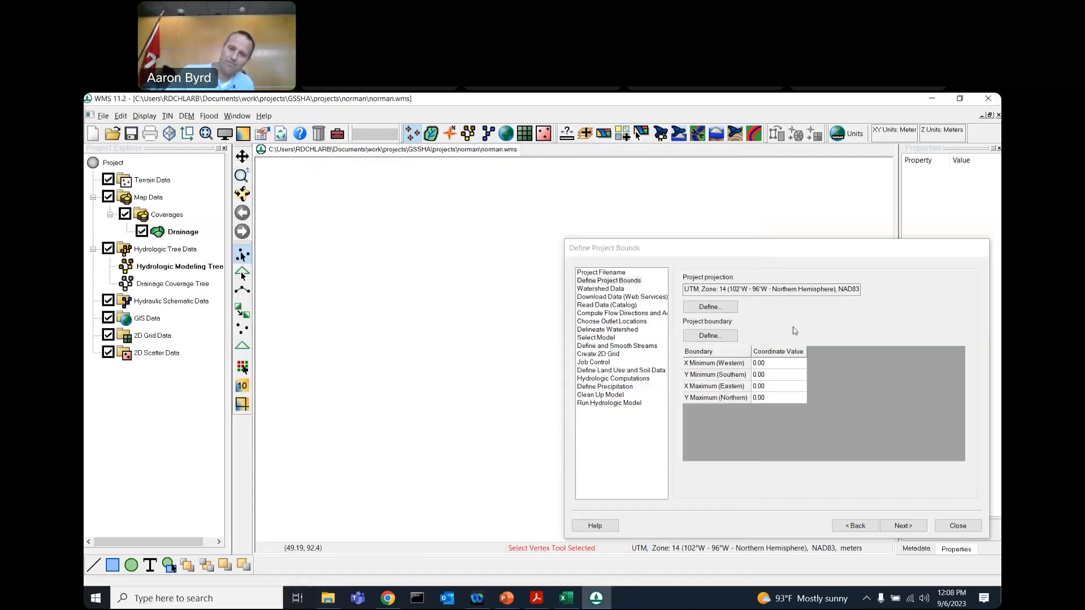
Close the hydrologic modeling wizard from the project bounds page, leaving the boundary undefined.
drag(704, 254, 437, 204)
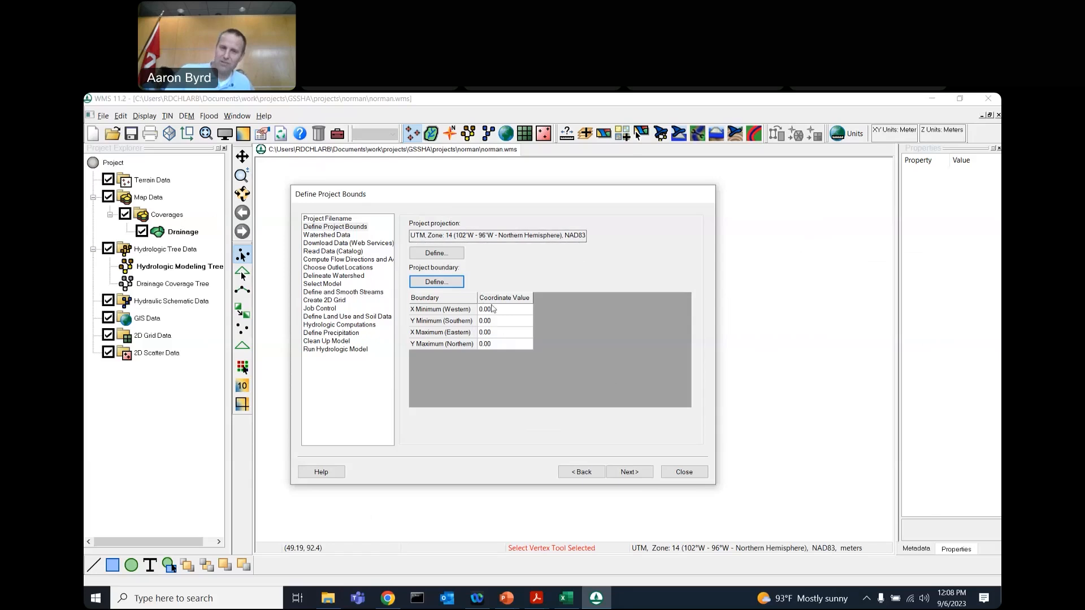
click(493, 310)
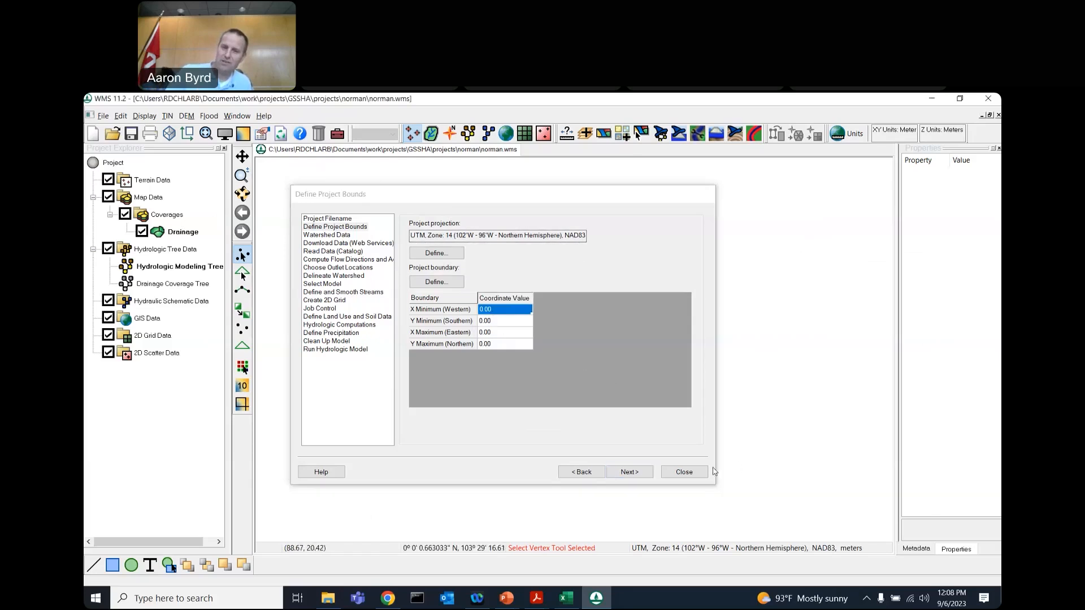
click(683, 473)
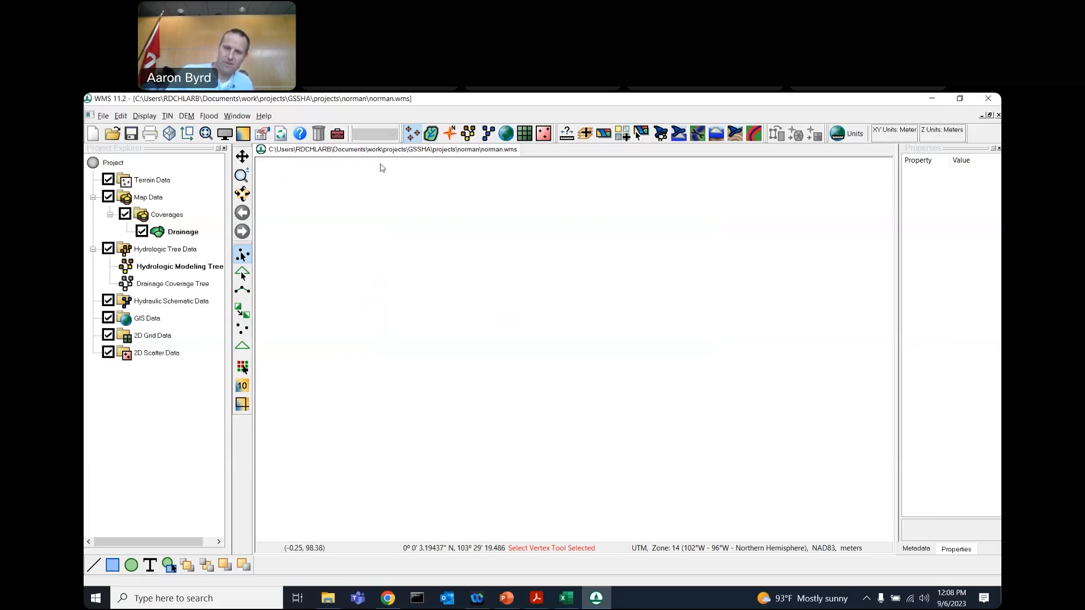
Add the Google Map online layer, accepting the map locator's location and the UTM Zone 31, Northern Hemisphere display projection.
click(623, 135)
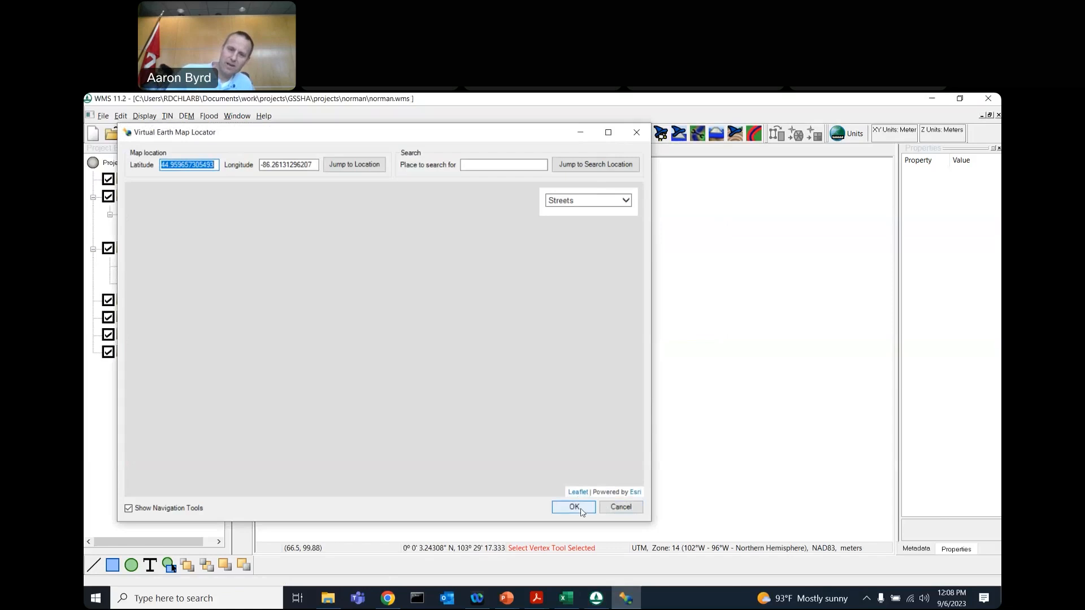
click(573, 506)
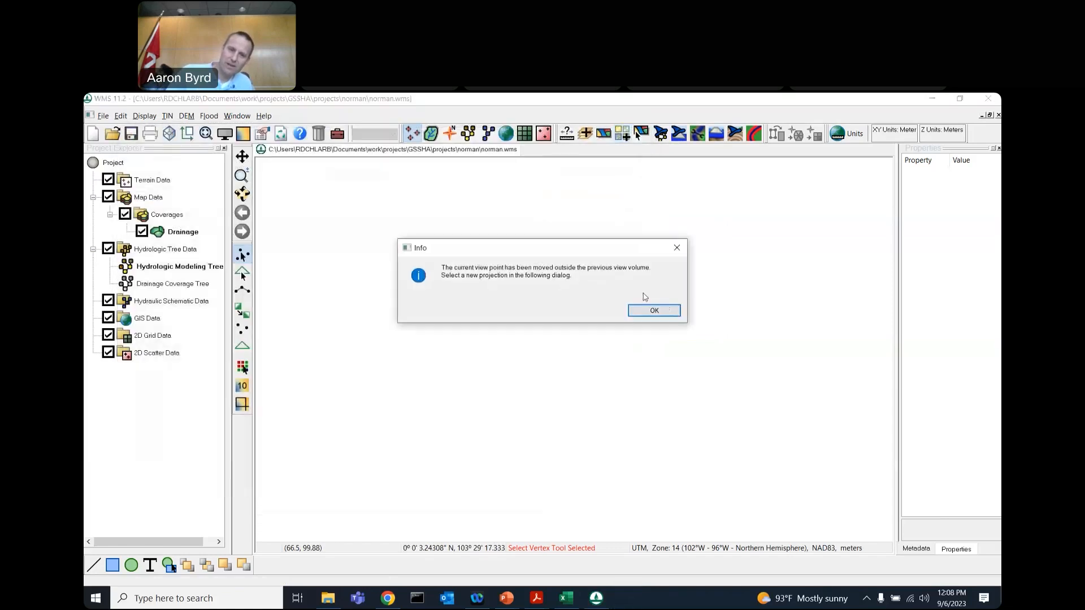
click(649, 318)
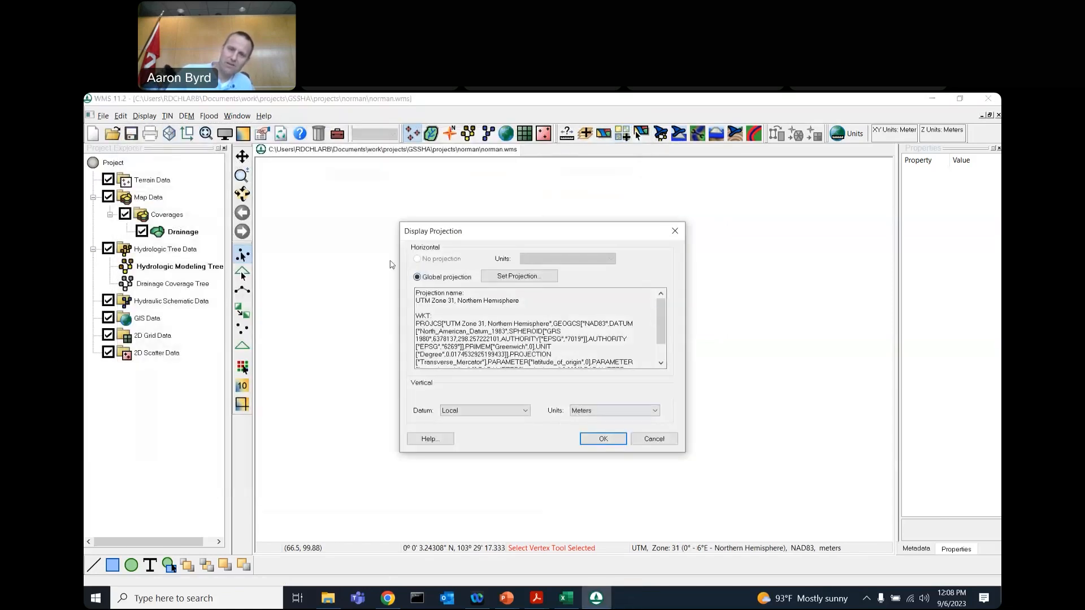
click(623, 438)
click(641, 390)
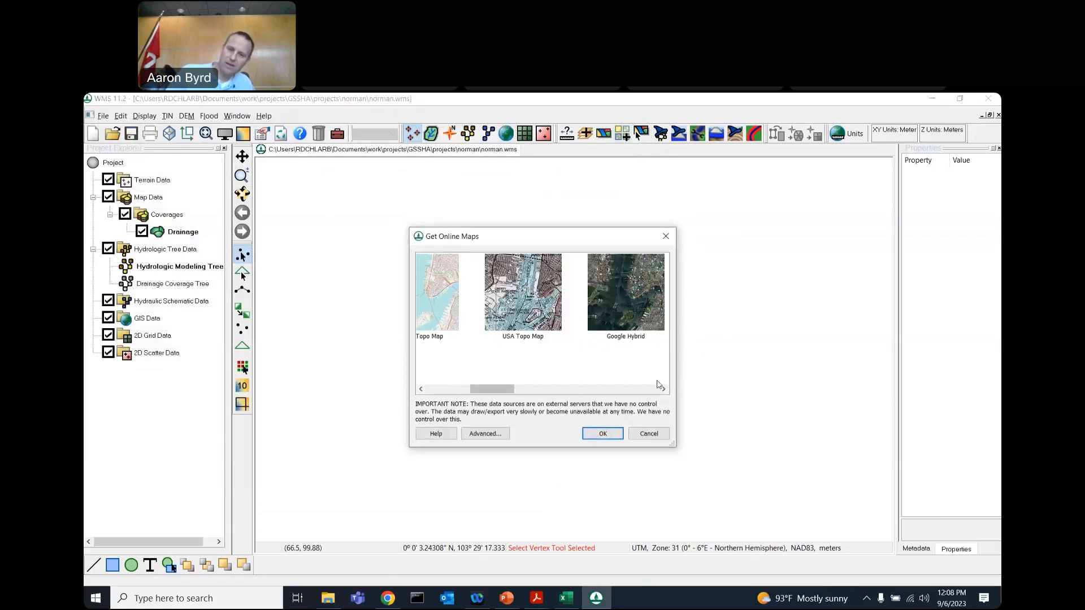
click(603, 390)
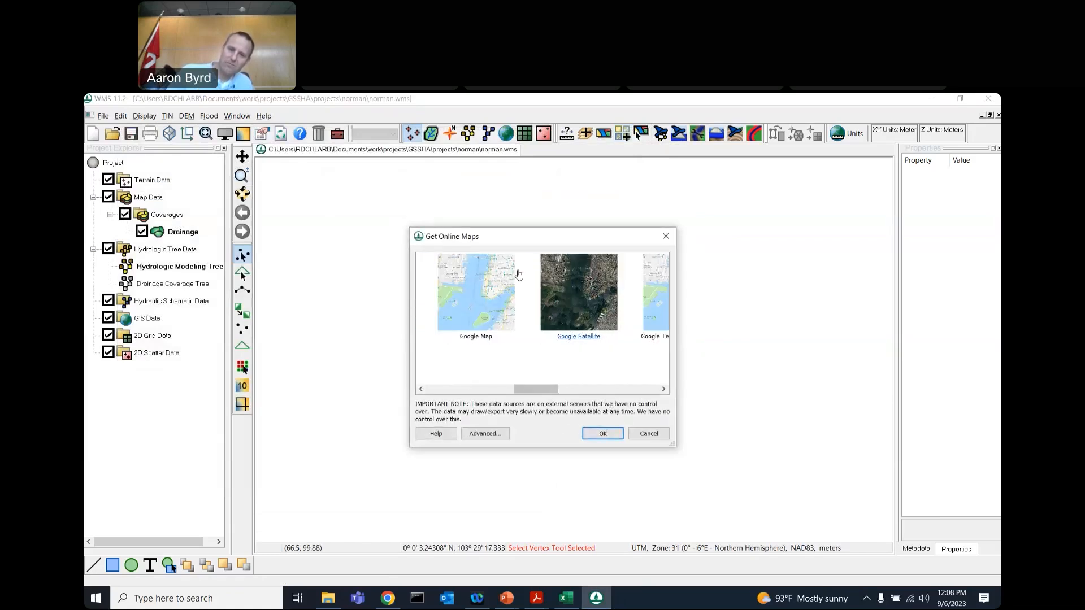
click(461, 302)
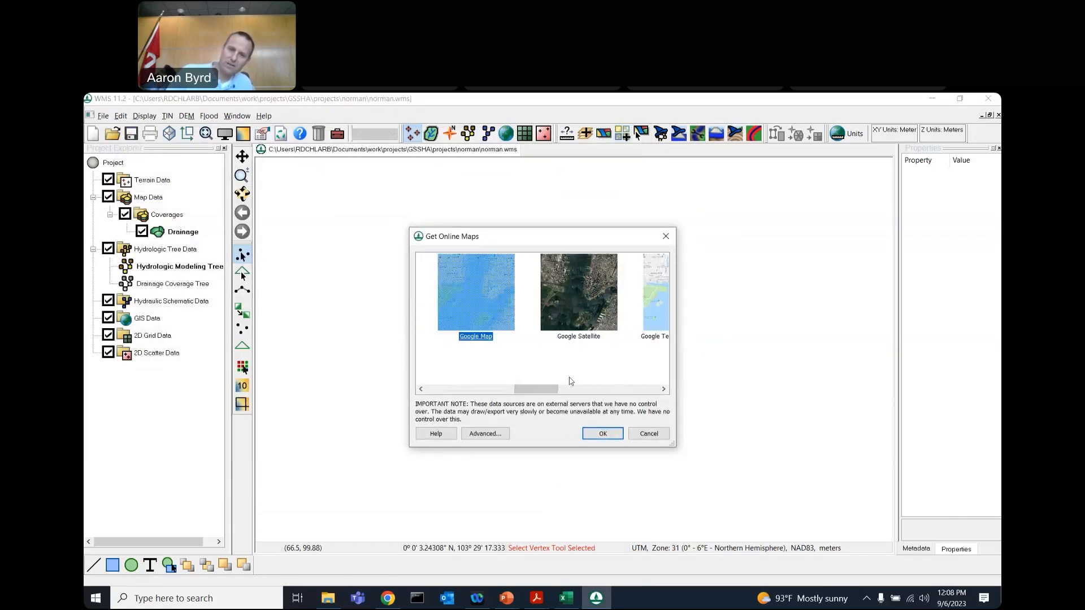
click(602, 434)
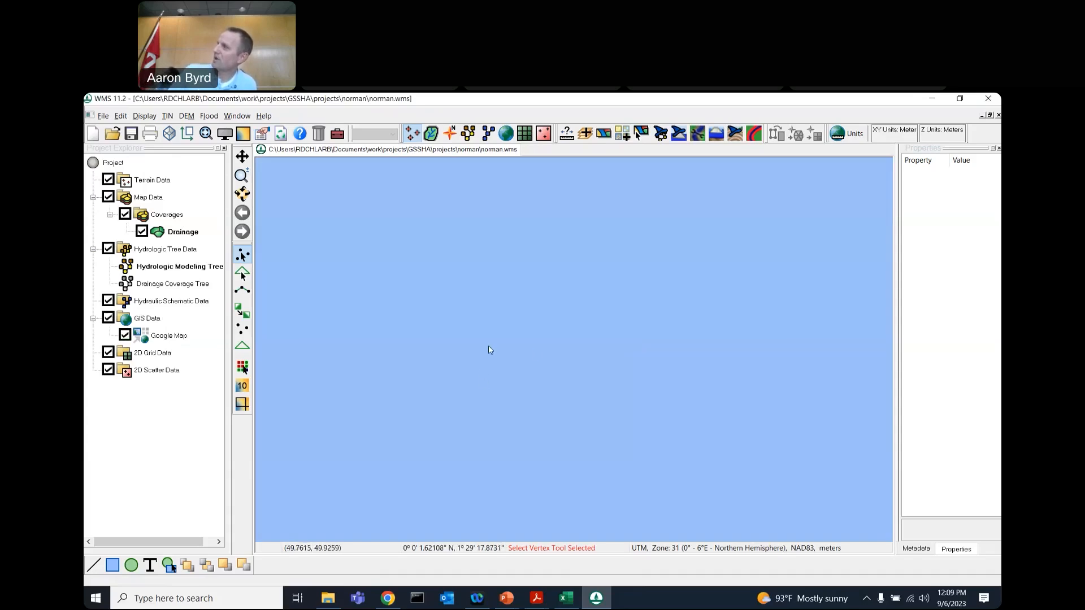
Examine the Google Map at ever wider extents to find out which part of the world it covers.
scroll(561, 348, down, 3)
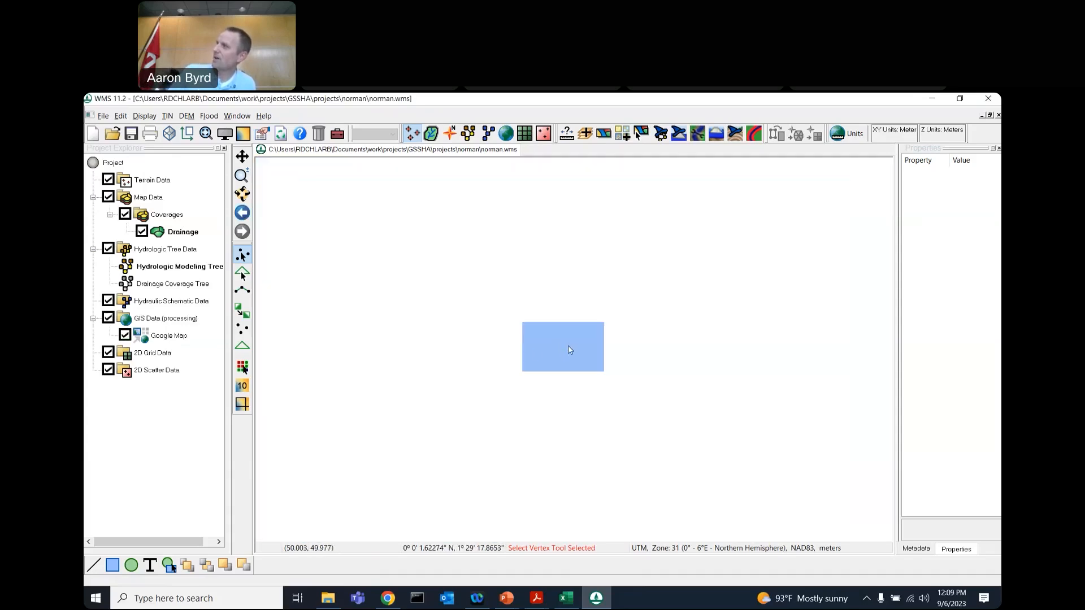
scroll(488, 338, down, 3)
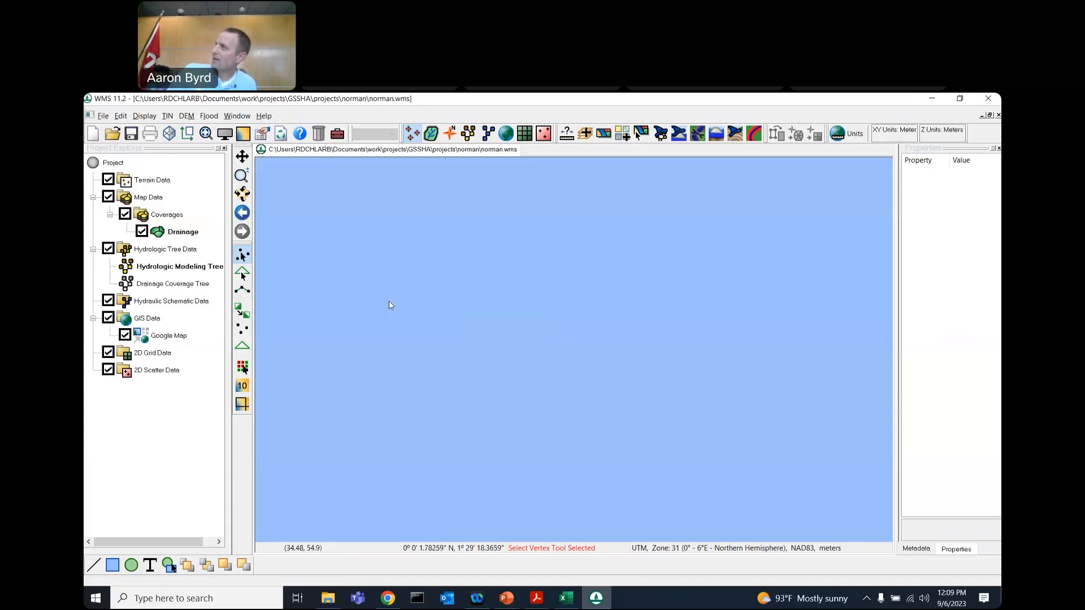
scroll(397, 307, down, 4)
scroll(389, 304, down, 3)
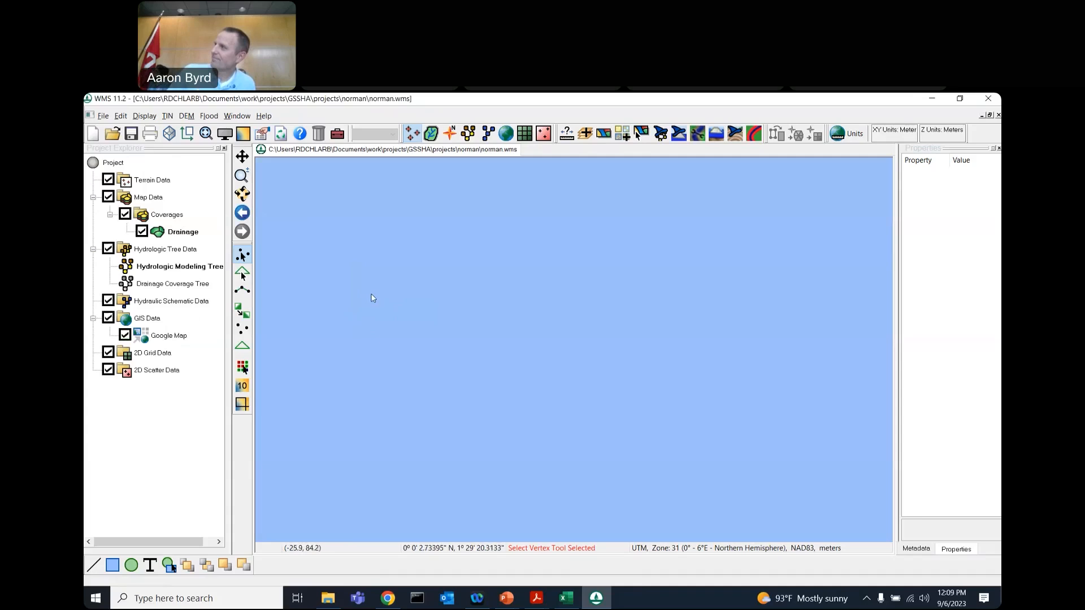
scroll(373, 297, down, 2)
scroll(380, 303, down, 2)
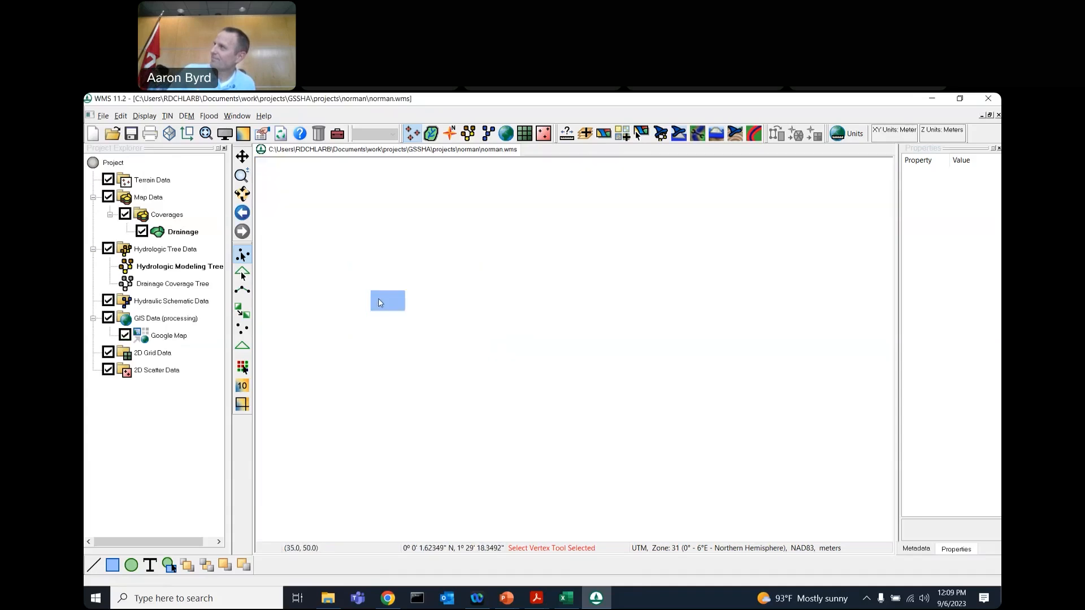
scroll(375, 296, up, 2)
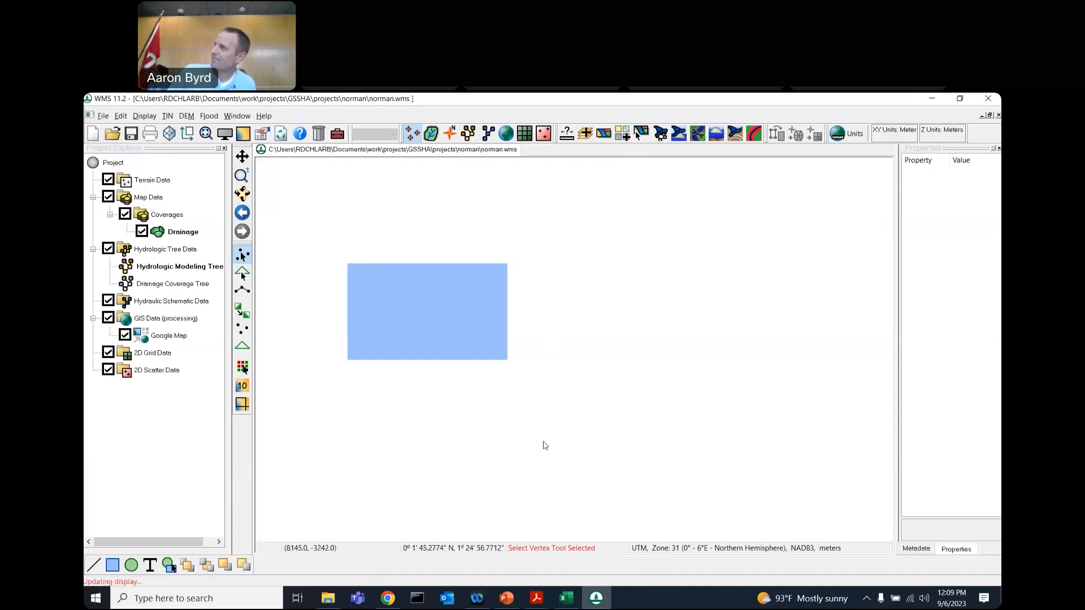
scroll(452, 389, down, 5)
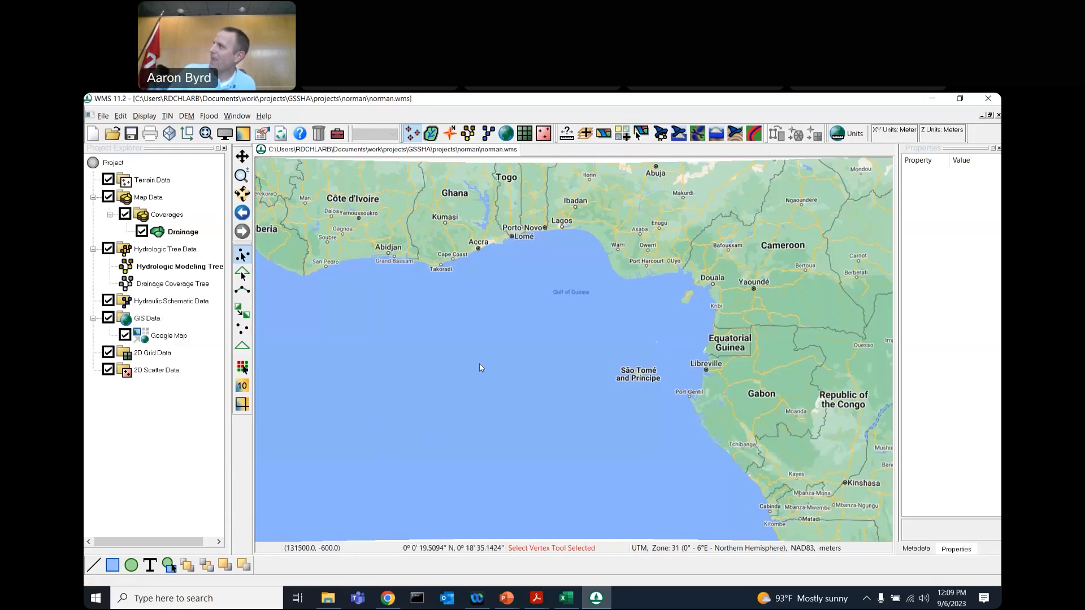
scroll(359, 316, down, 1)
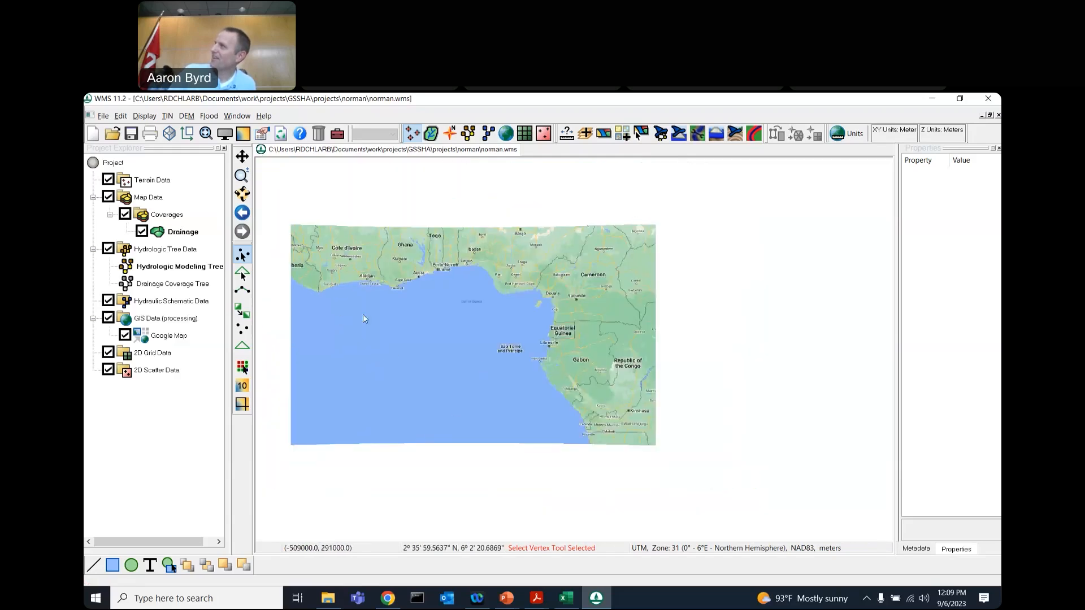
drag(389, 333, 620, 347)
scroll(620, 346, down, 1)
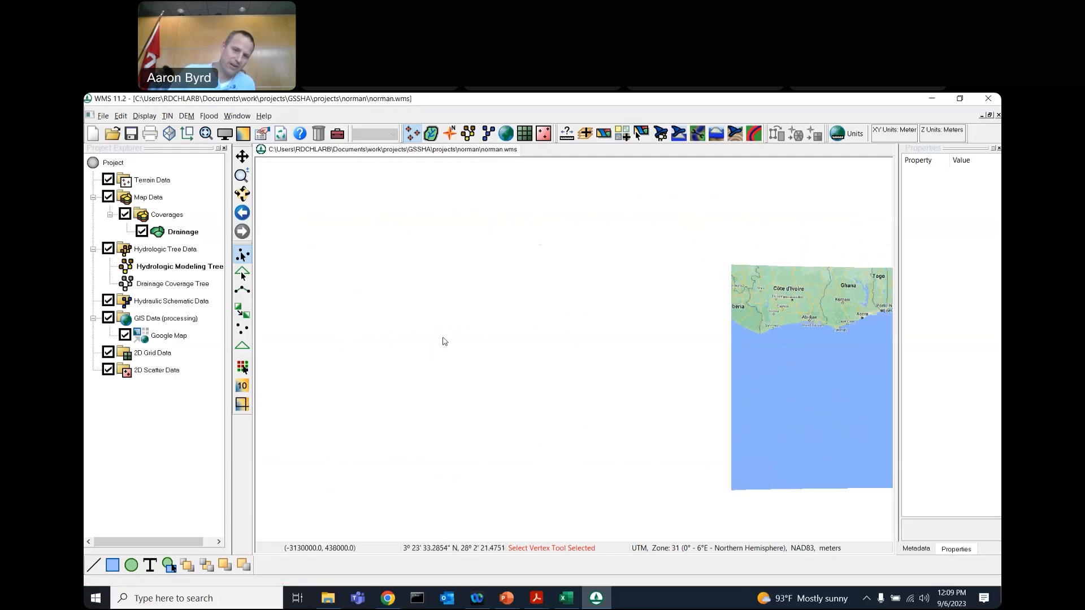
scroll(446, 339, down, 1)
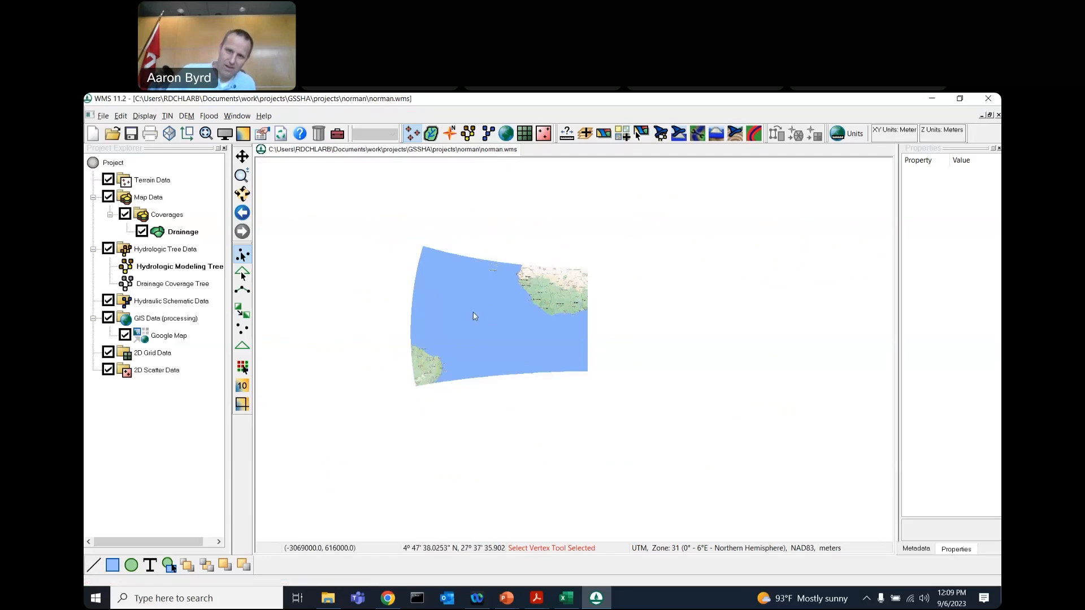
scroll(474, 317, up, 1)
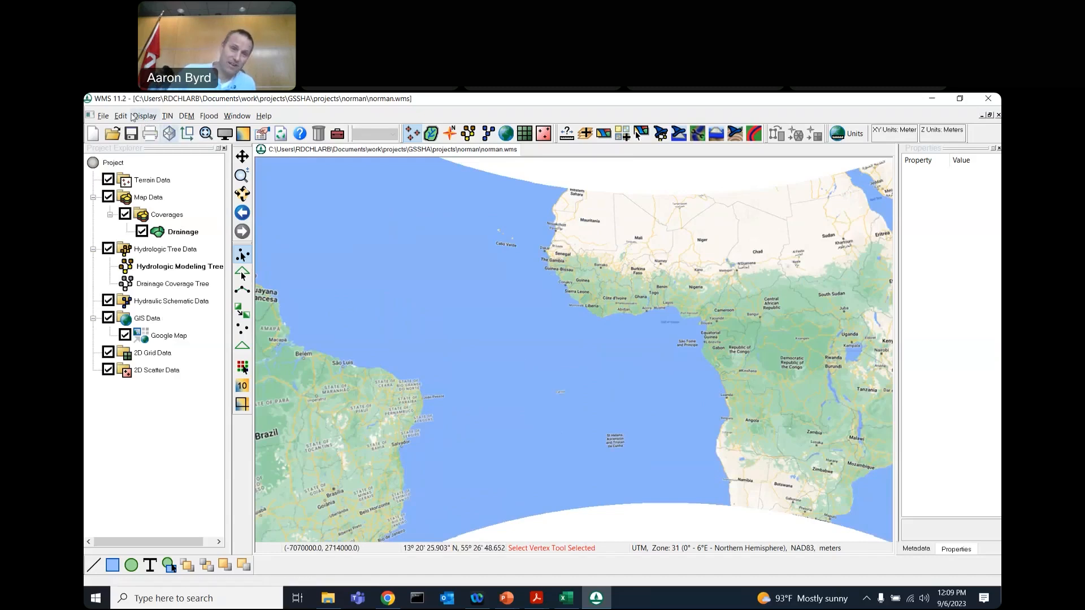
Set the display projection to the recently used NAD 1983 UTM Zone 14N.
click(144, 117)
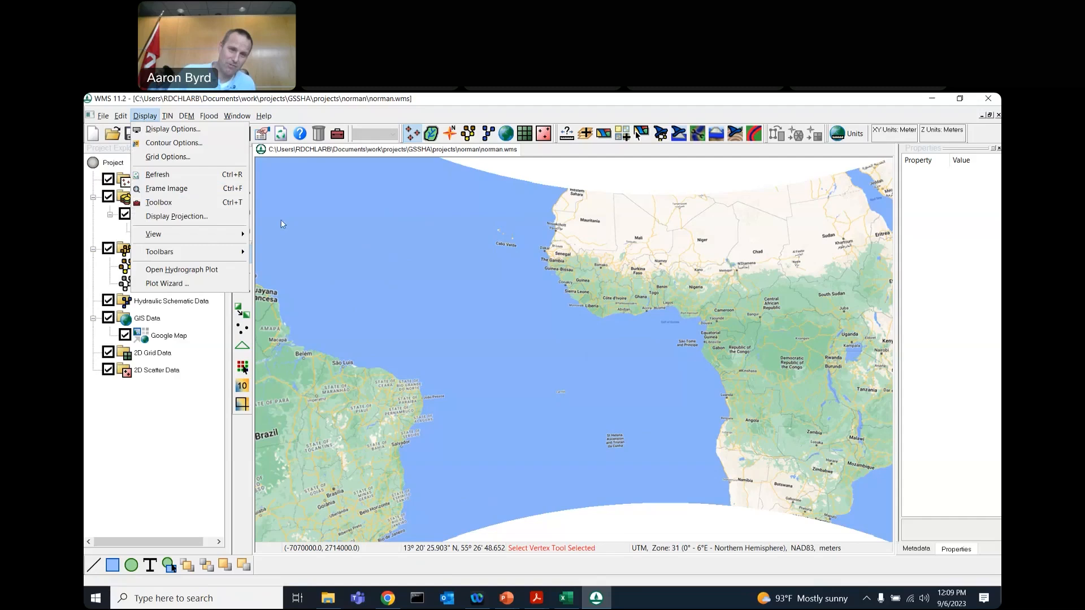
click(218, 216)
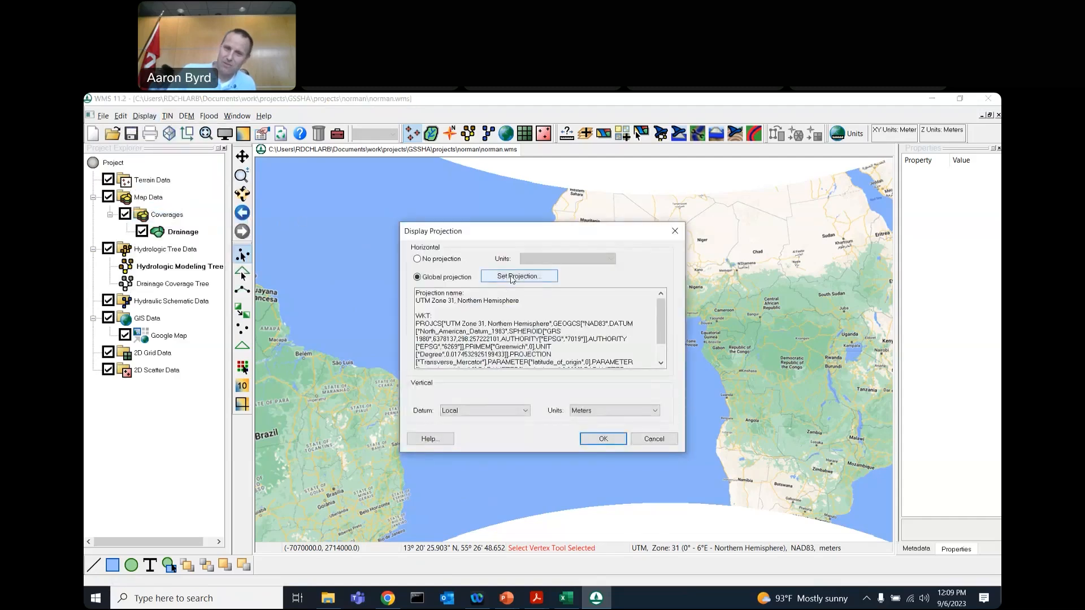
click(497, 277)
click(423, 294)
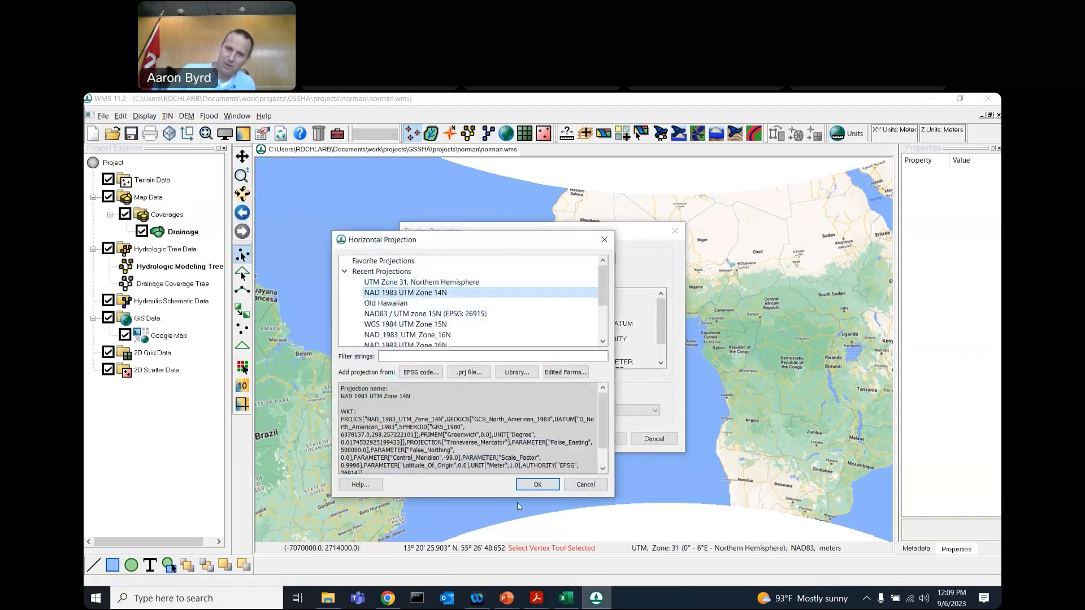
click(537, 484)
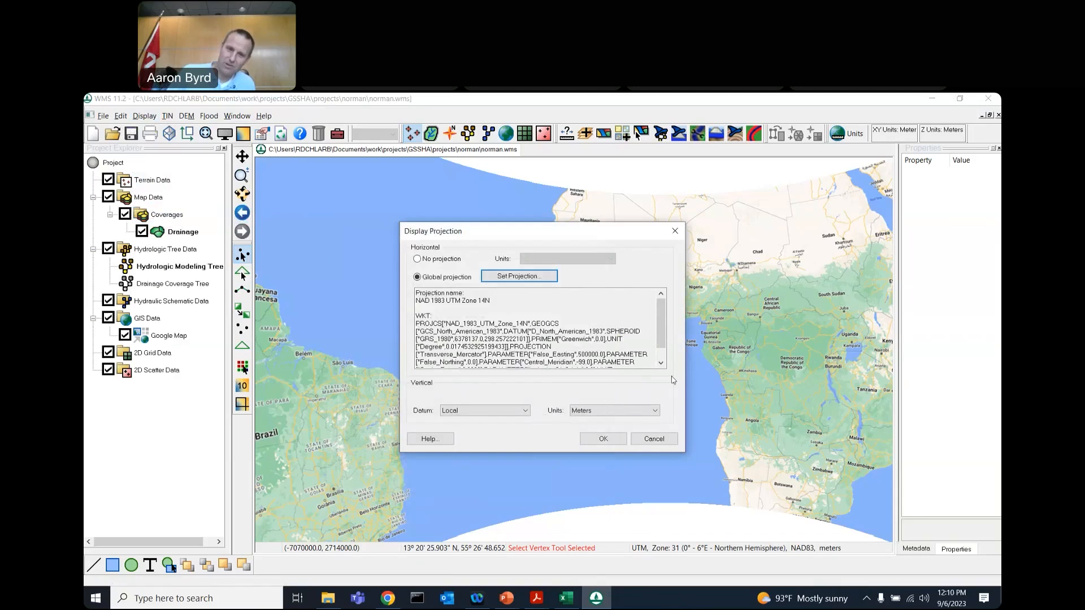
click(602, 438)
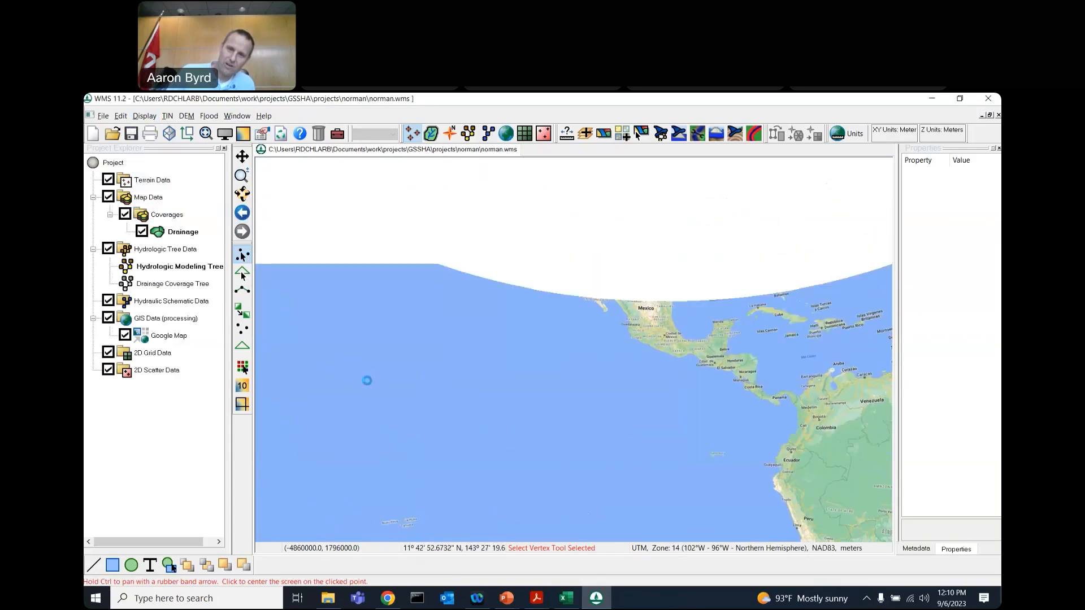
Locate Norman, Oklahoma, on the Google Map and frame the city with its surroundings.
scroll(632, 284, up, 2)
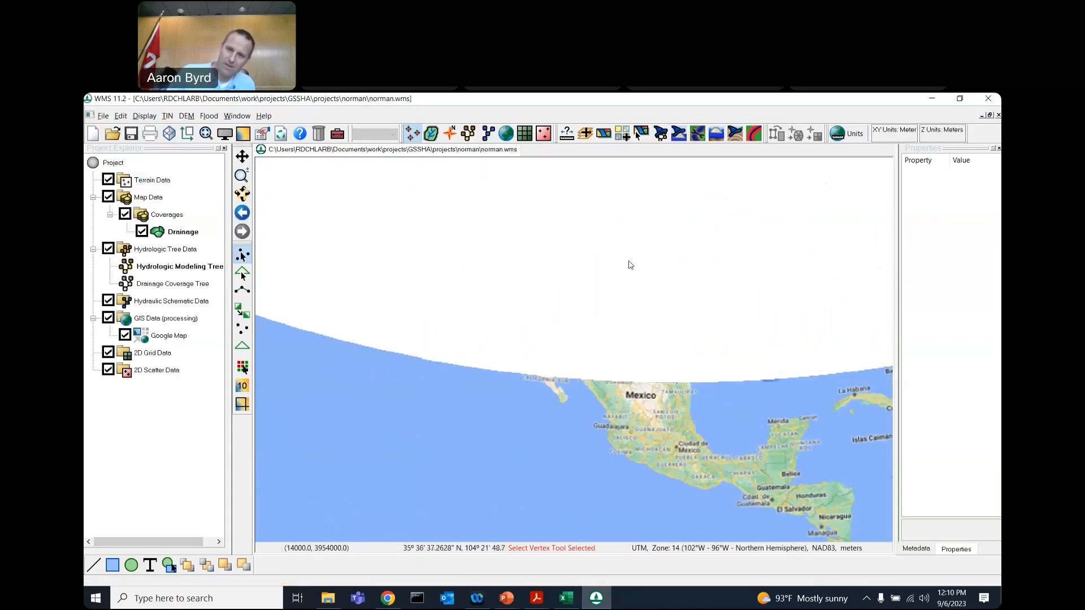
scroll(617, 286, up, 1)
drag(617, 286, 509, 405)
scroll(576, 424, up, 1)
scroll(569, 446, up, 1)
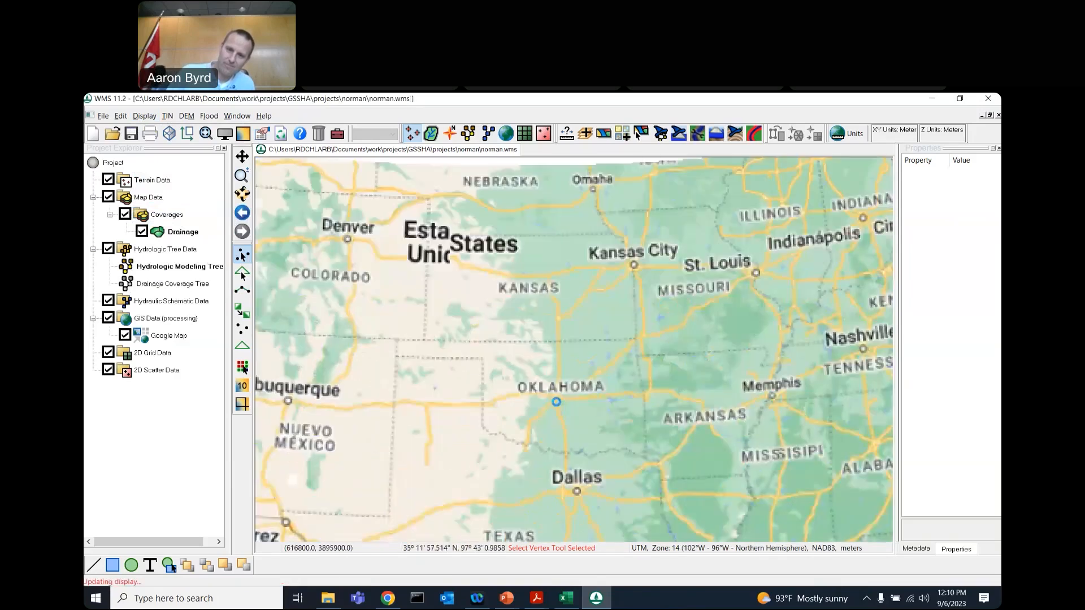
scroll(570, 399, up, 3)
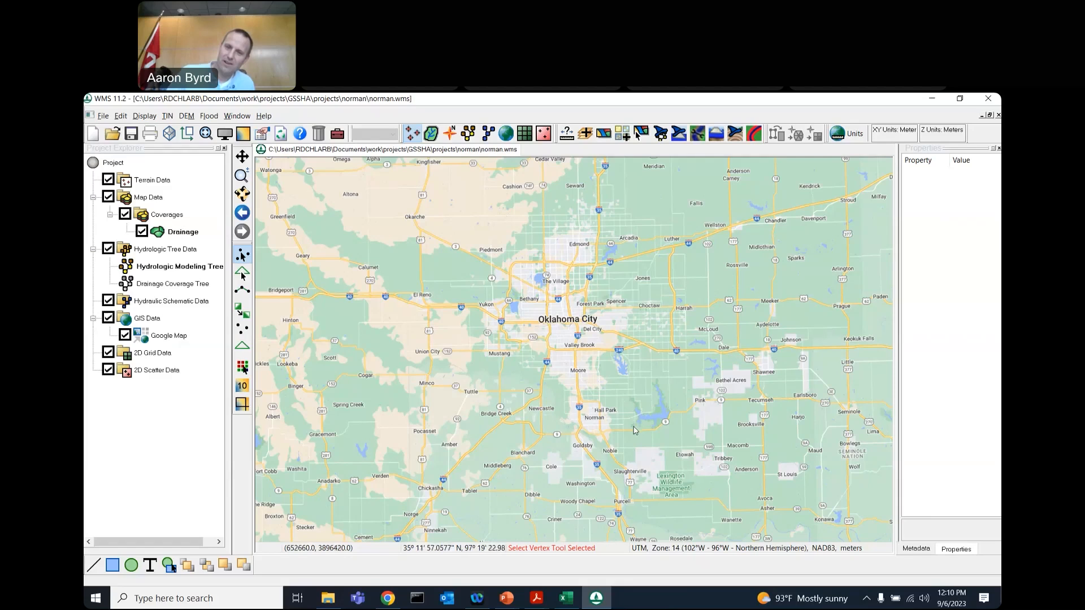
scroll(635, 430, up, 1)
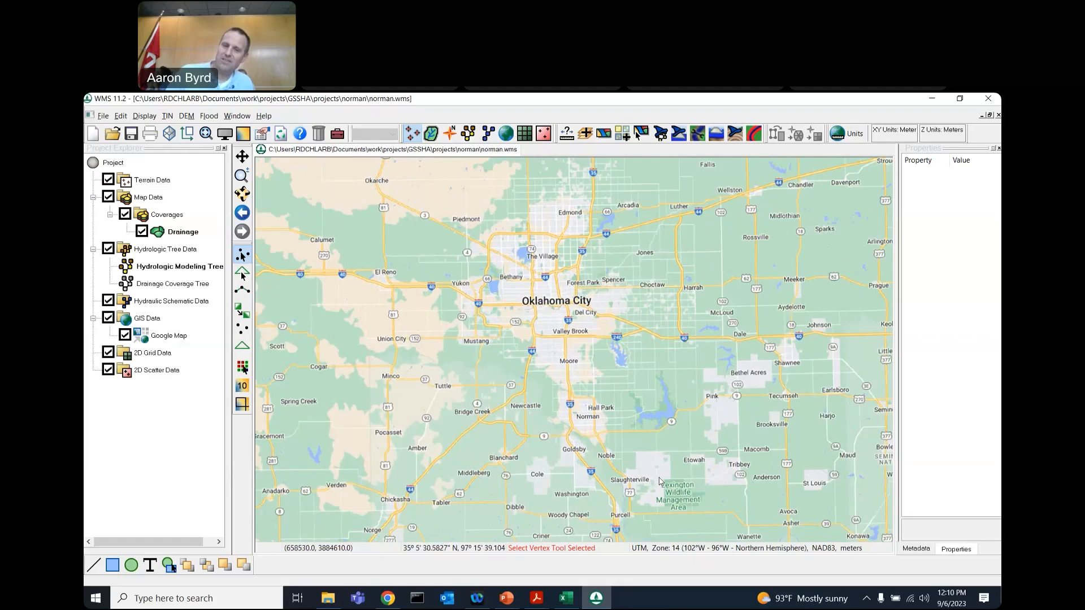
scroll(659, 481, up, 2)
drag(659, 481, 587, 446)
scroll(498, 373, up, 4)
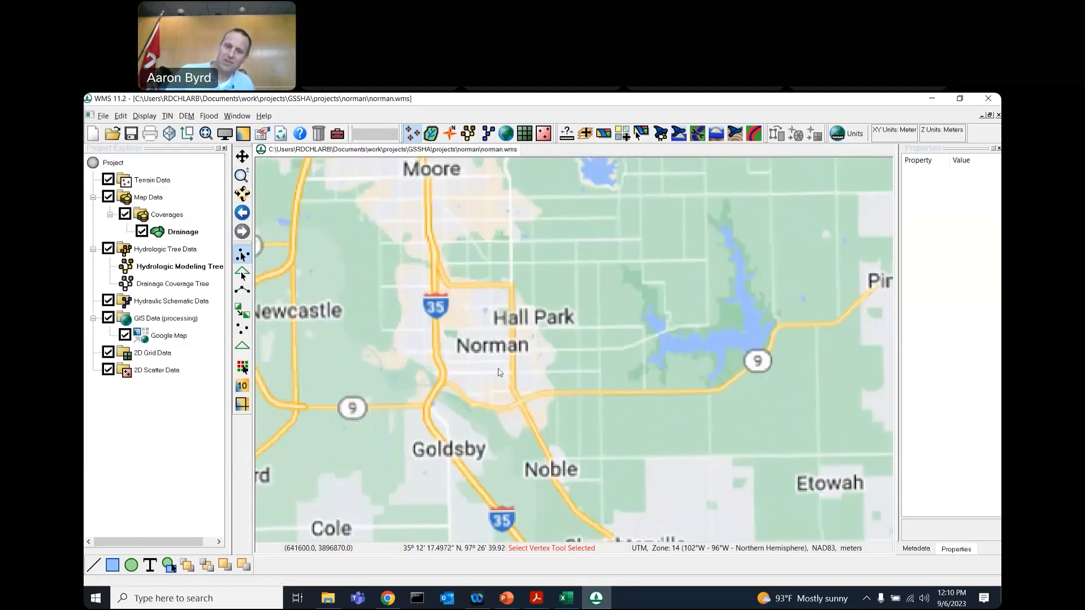
scroll(490, 357, up, 1)
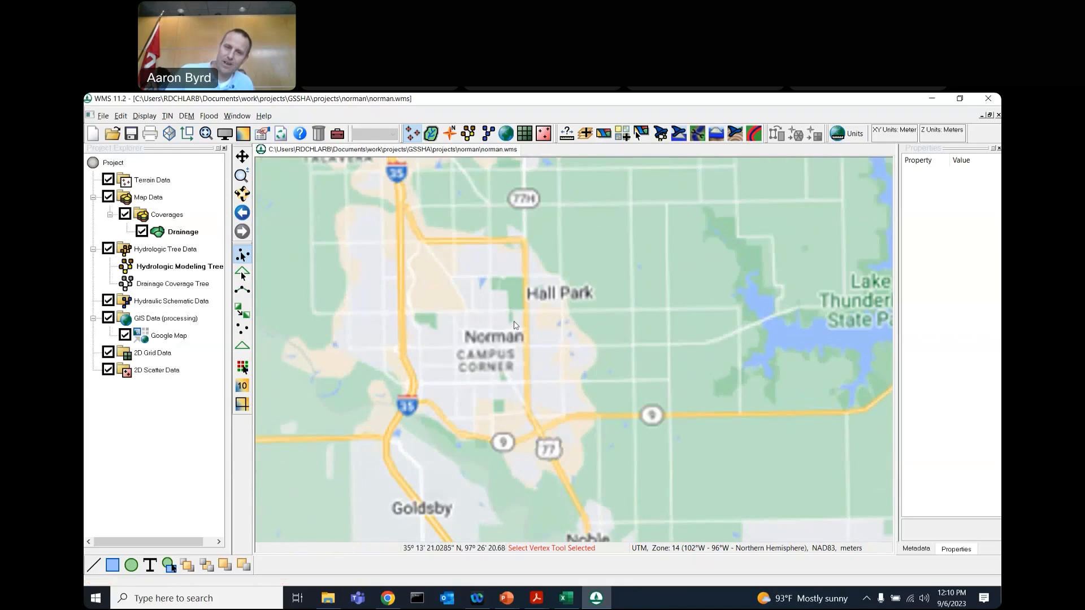
scroll(579, 370, down, 3)
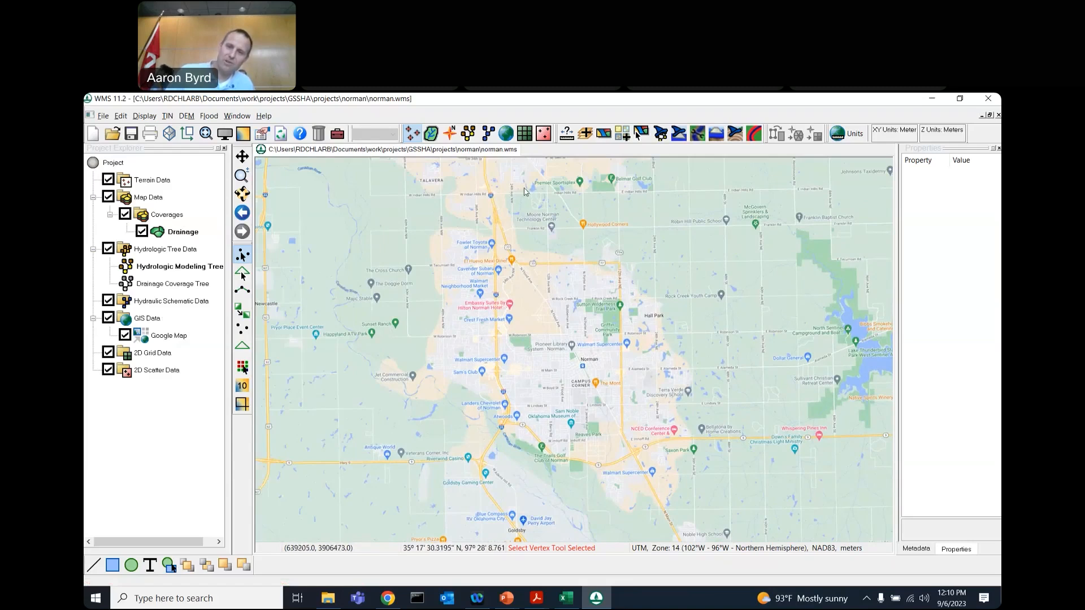
Reopen the wizard at the project bounds, cancel the boundary's map locator and try to continue to the following page.
click(661, 135)
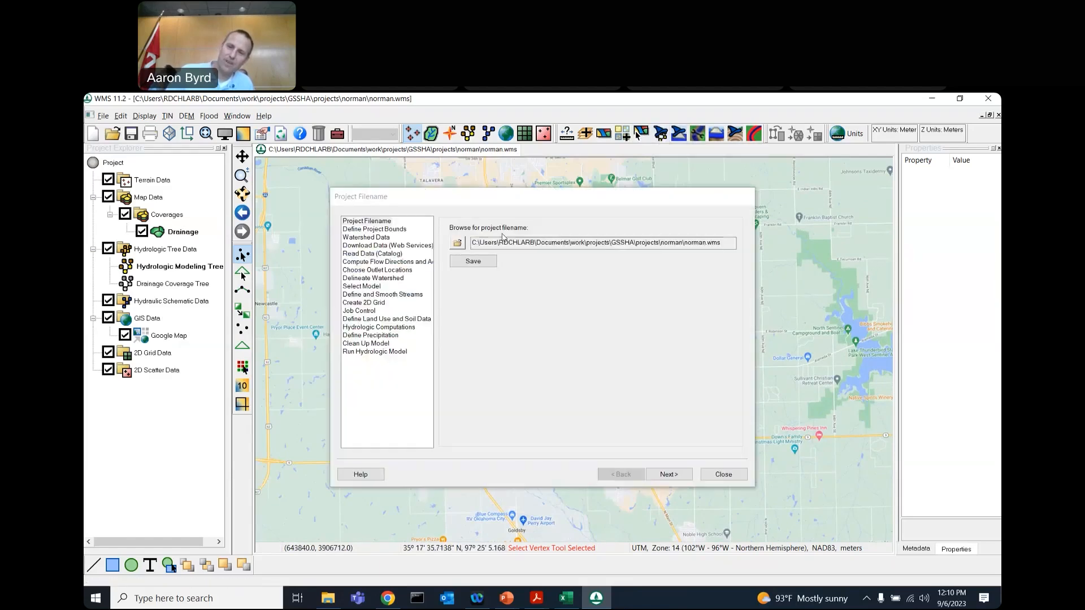
click(677, 480)
click(481, 286)
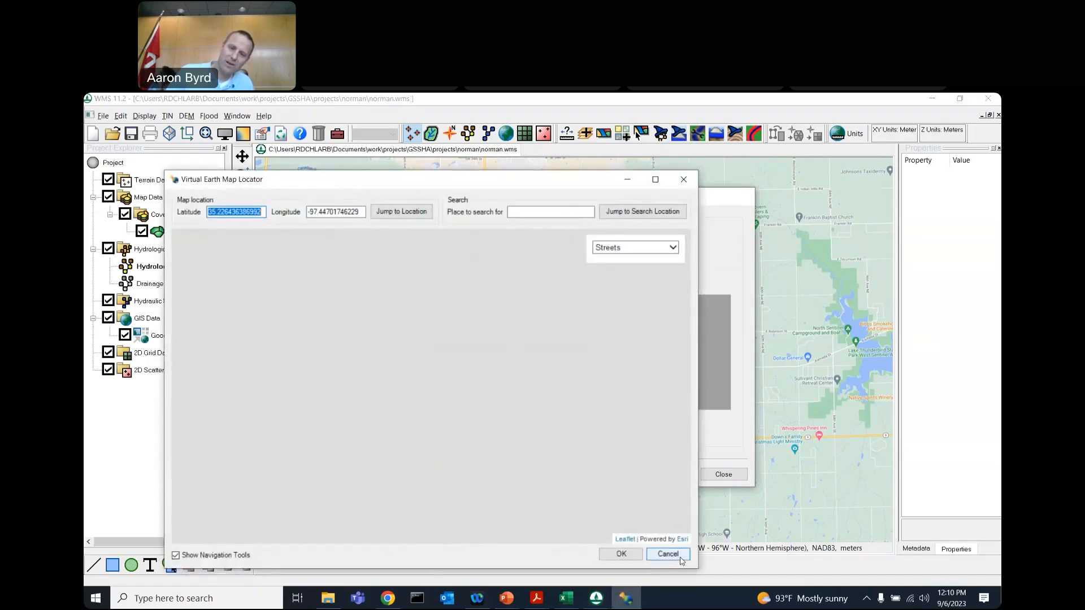
click(667, 555)
click(664, 476)
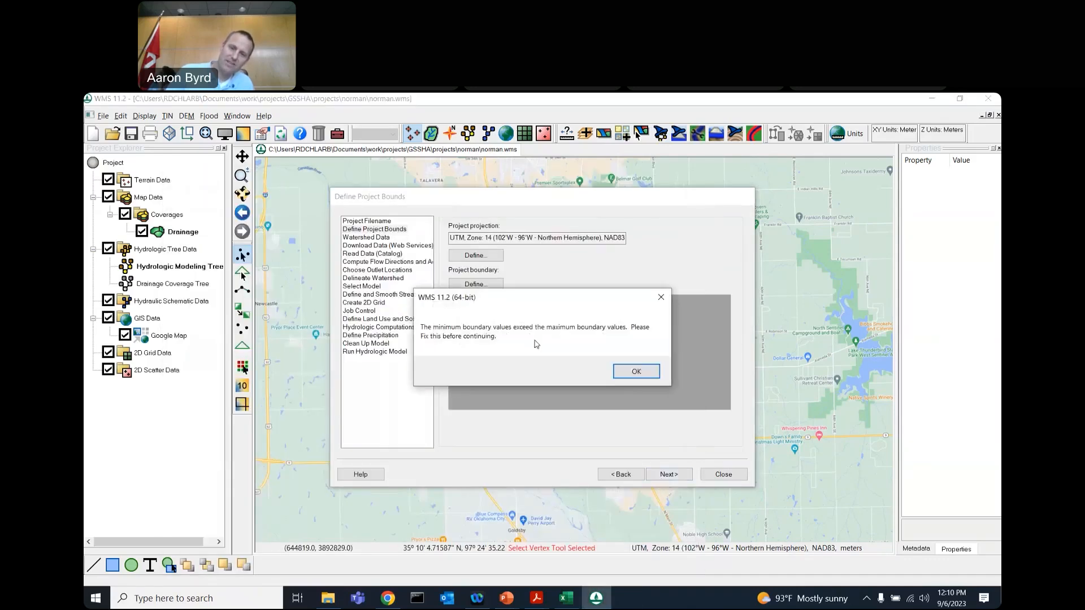
Look over the data types the wizard can download from web services, and return to the project bounds.
click(641, 373)
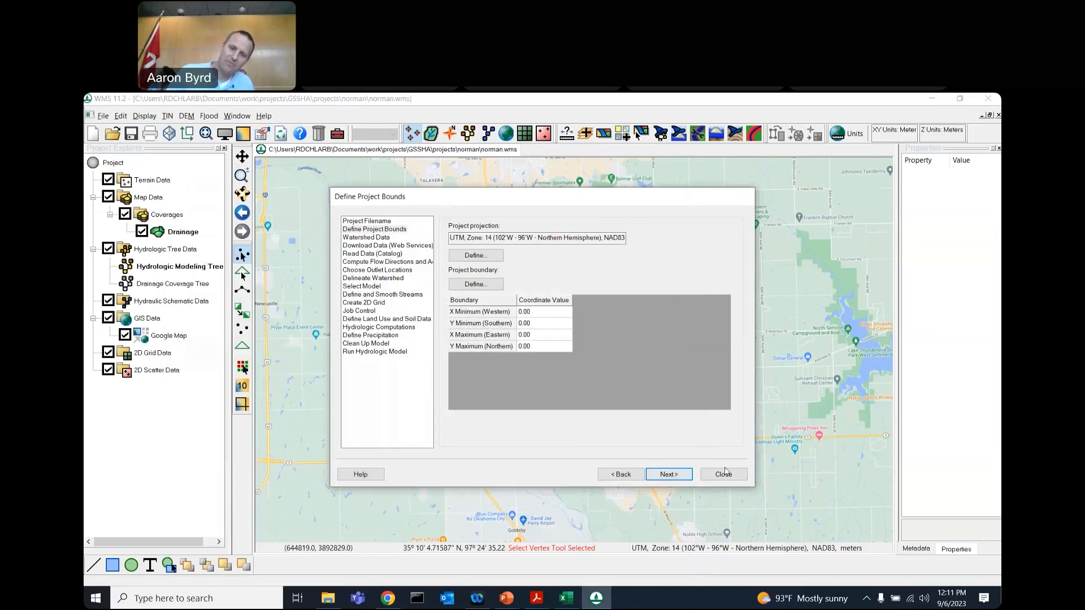
click(376, 246)
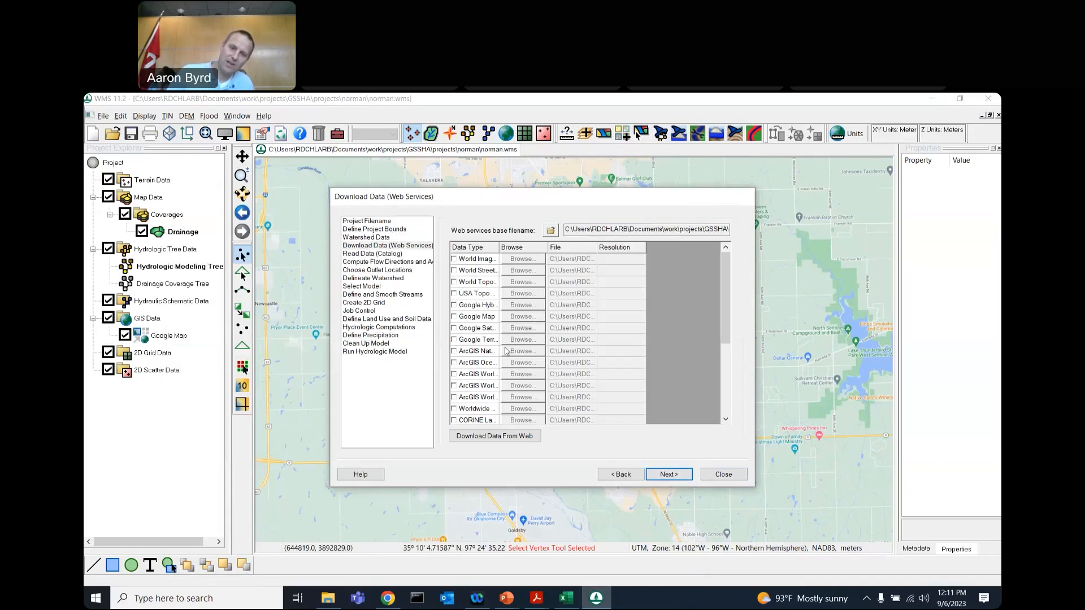
click(373, 230)
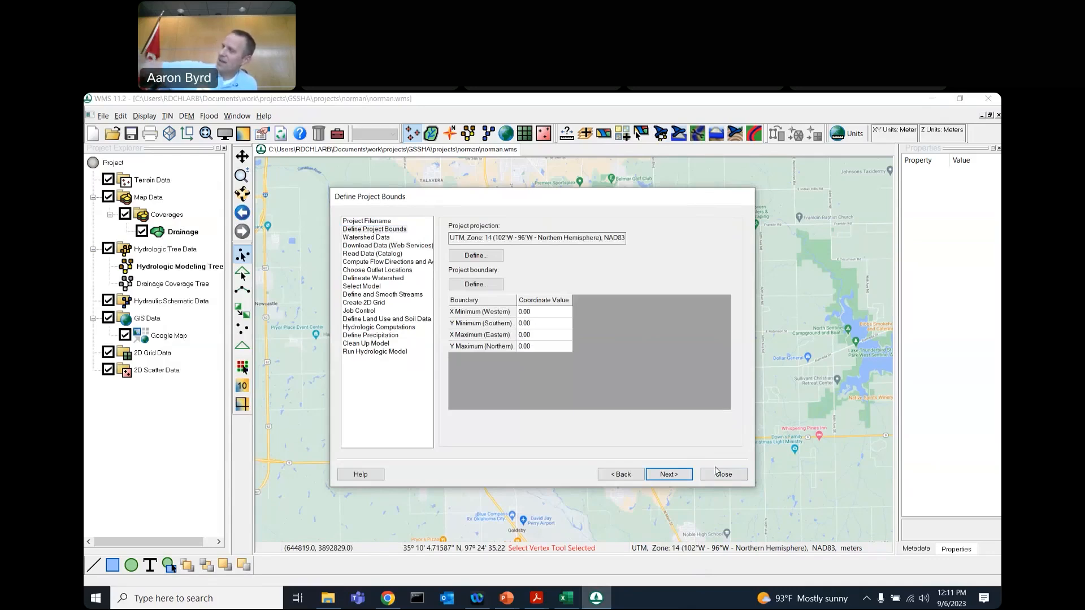
Reopen the project boundary's map locator, cancel it and close the wizard.
click(474, 284)
click(683, 569)
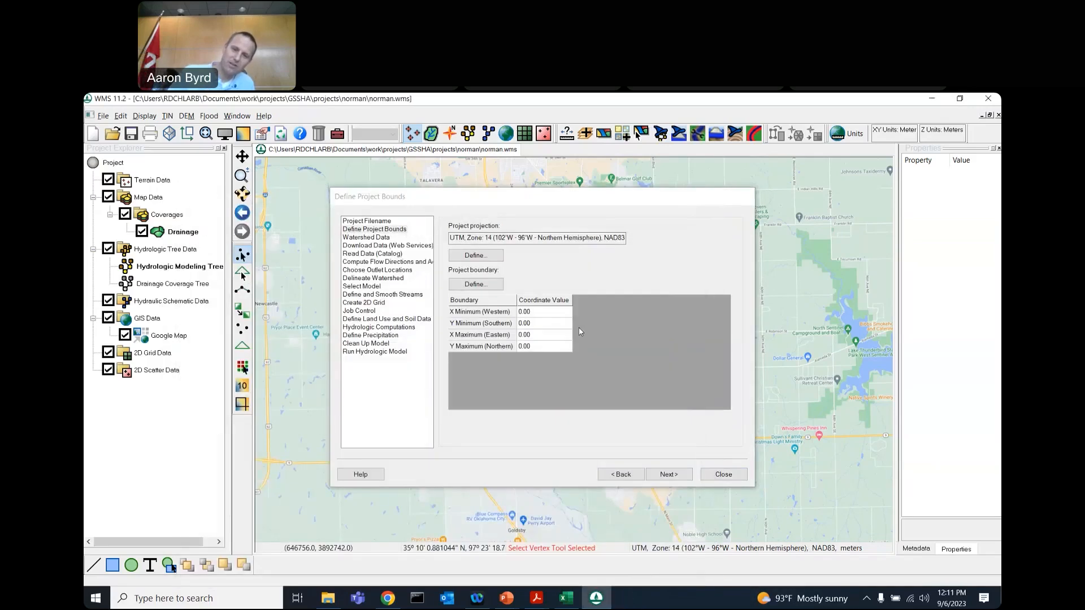
click(735, 475)
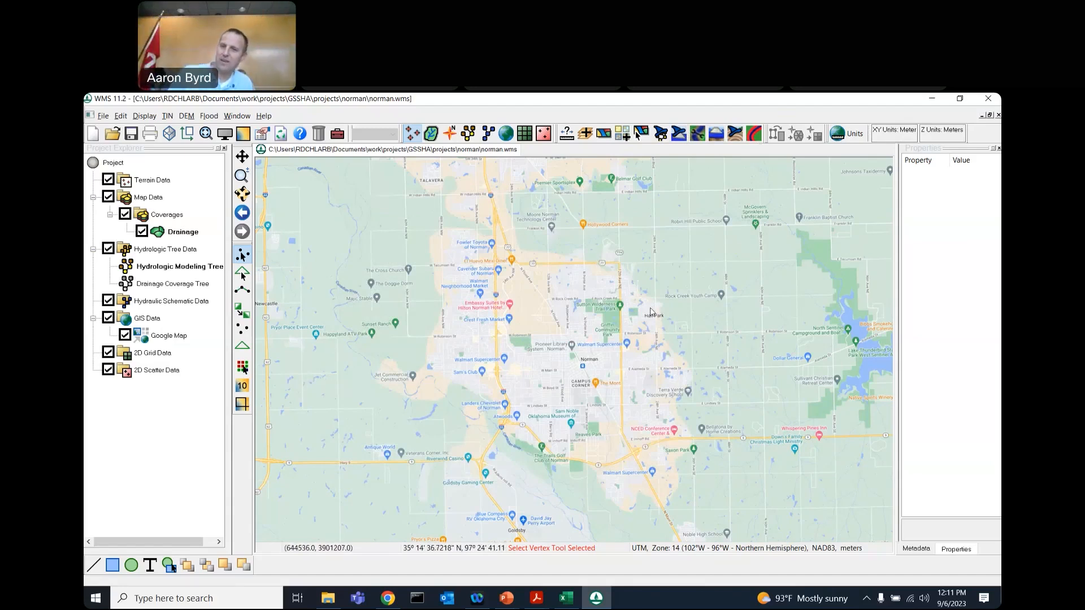
Box the Norman area with the Get Data Tool and choose Worldwide Elevation Data (Variable Resolution) as the web service.
scroll(653, 314, down, 1)
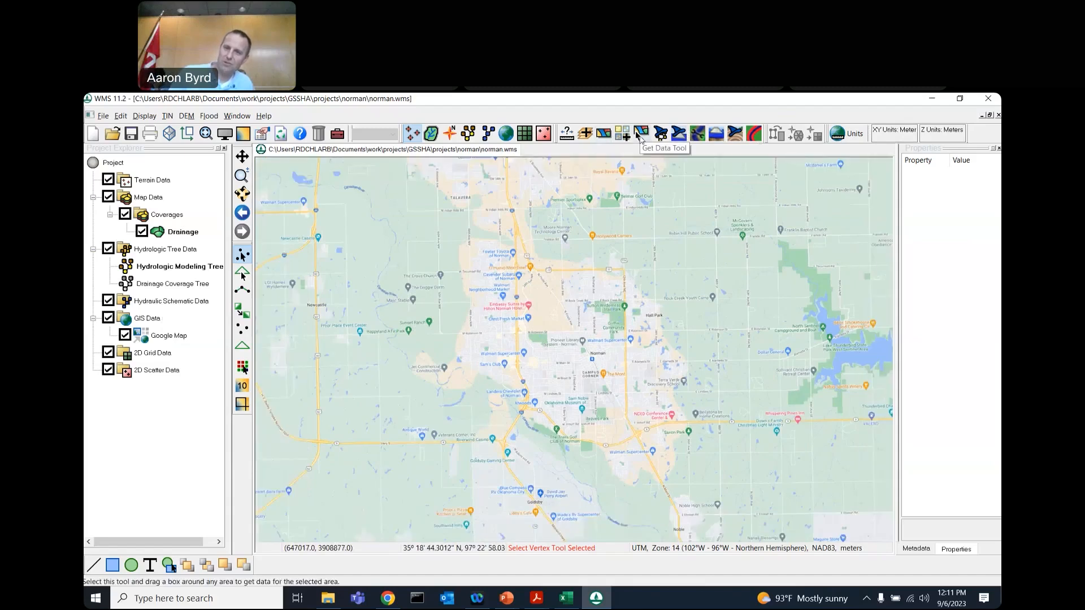
click(640, 137)
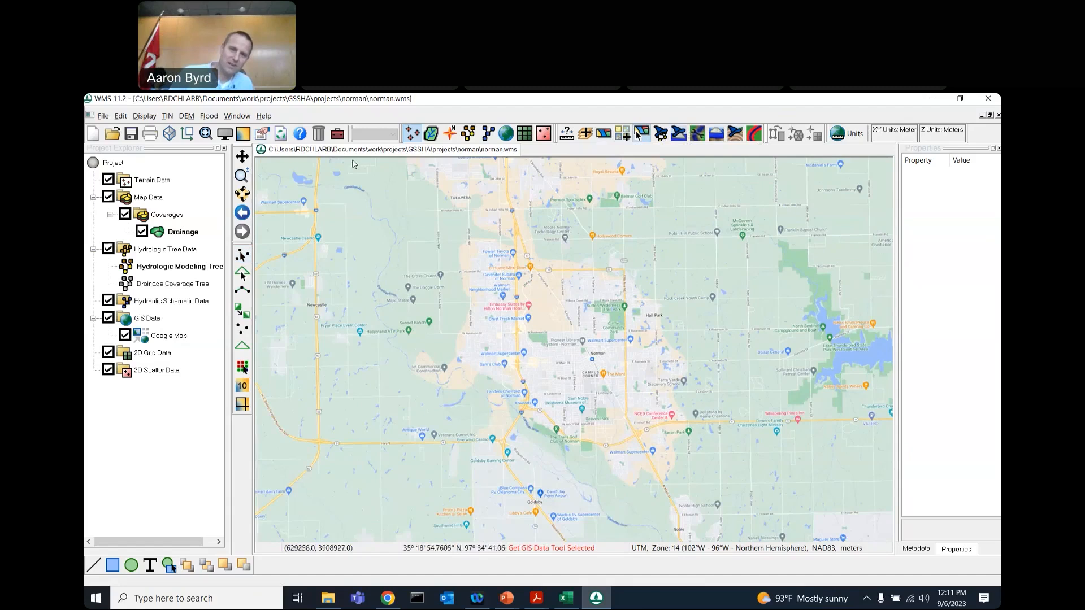
drag(351, 160, 739, 526)
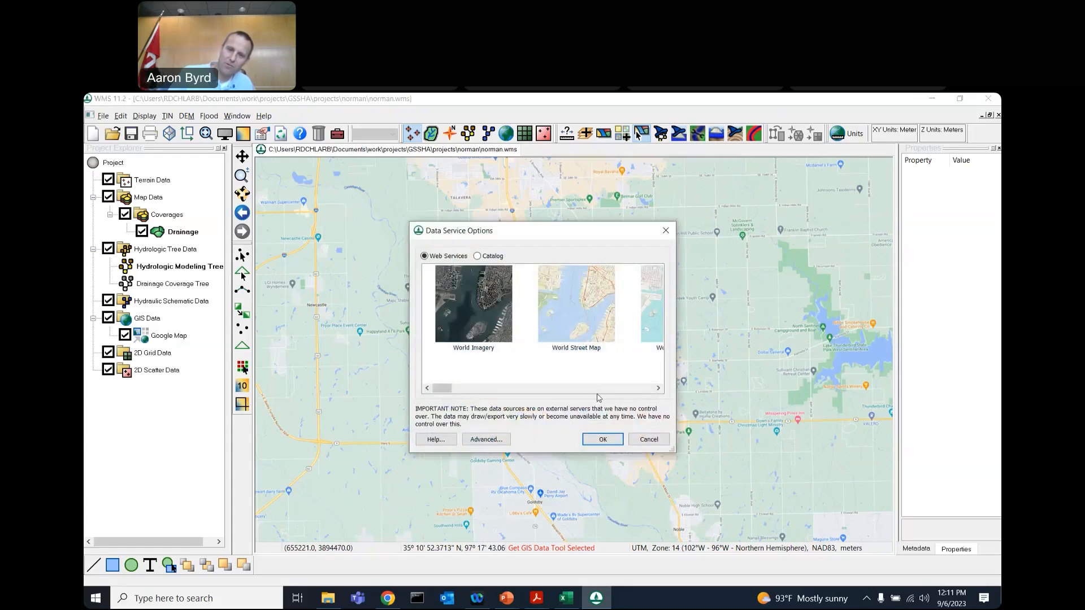
scroll(597, 392, down, 3)
scroll(597, 393, down, 6)
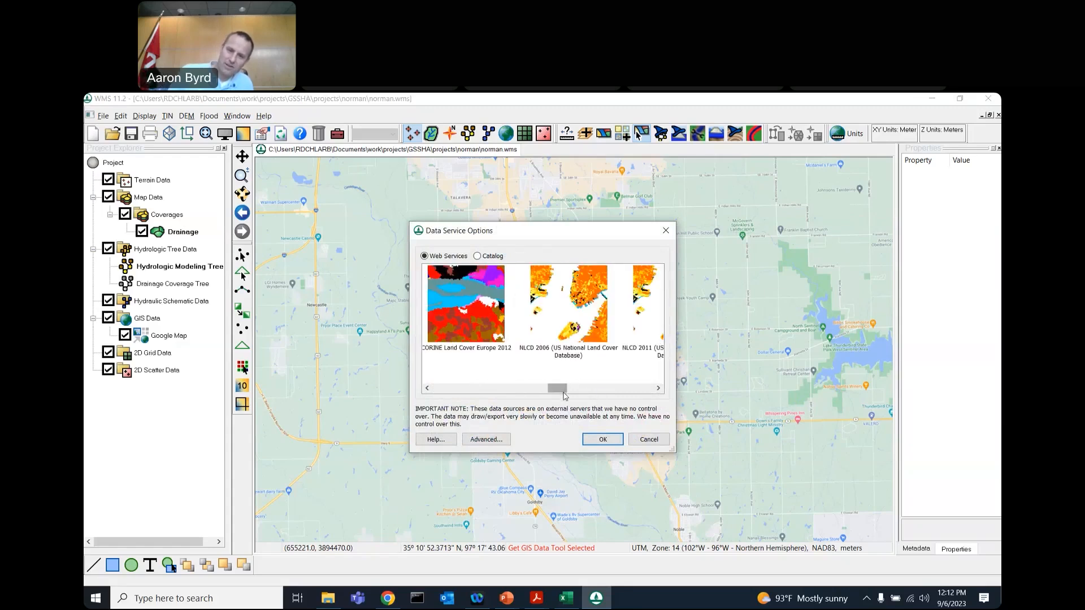
scroll(553, 384, up, 3)
scroll(545, 384, down, 1)
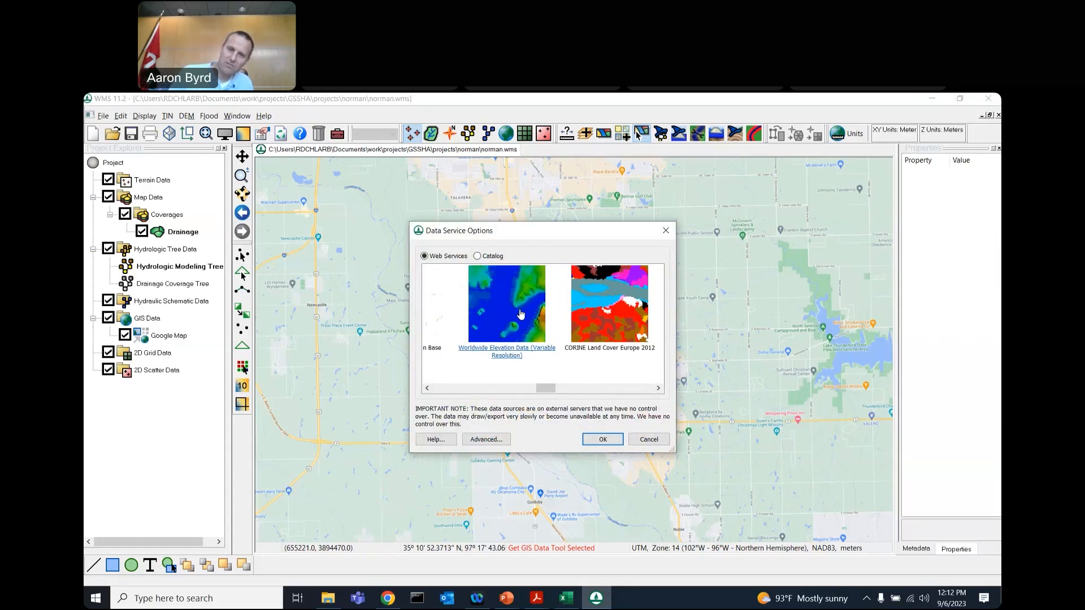
click(508, 323)
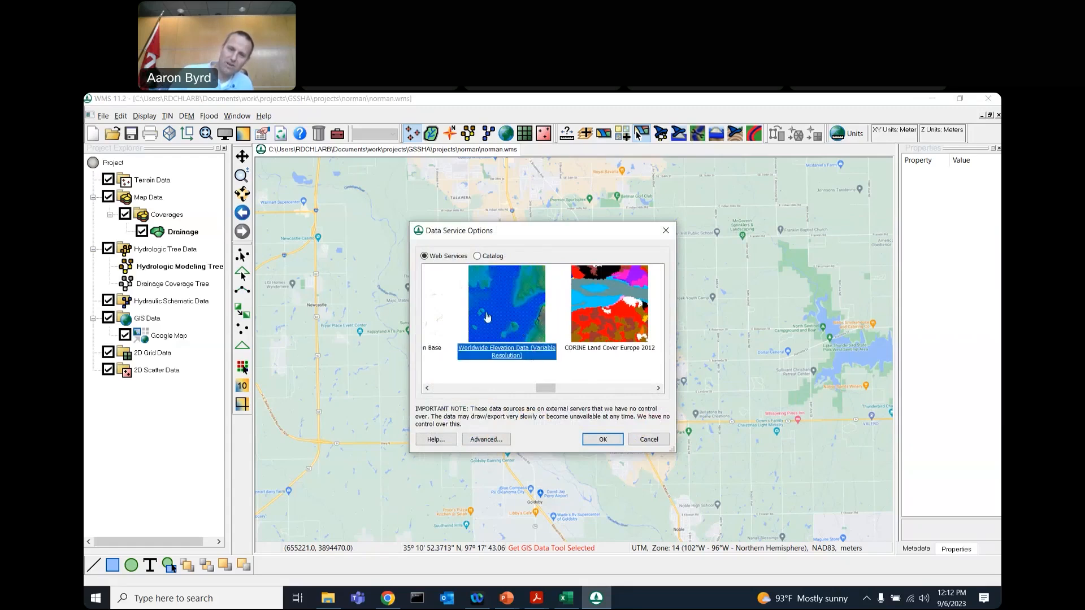
click(602, 440)
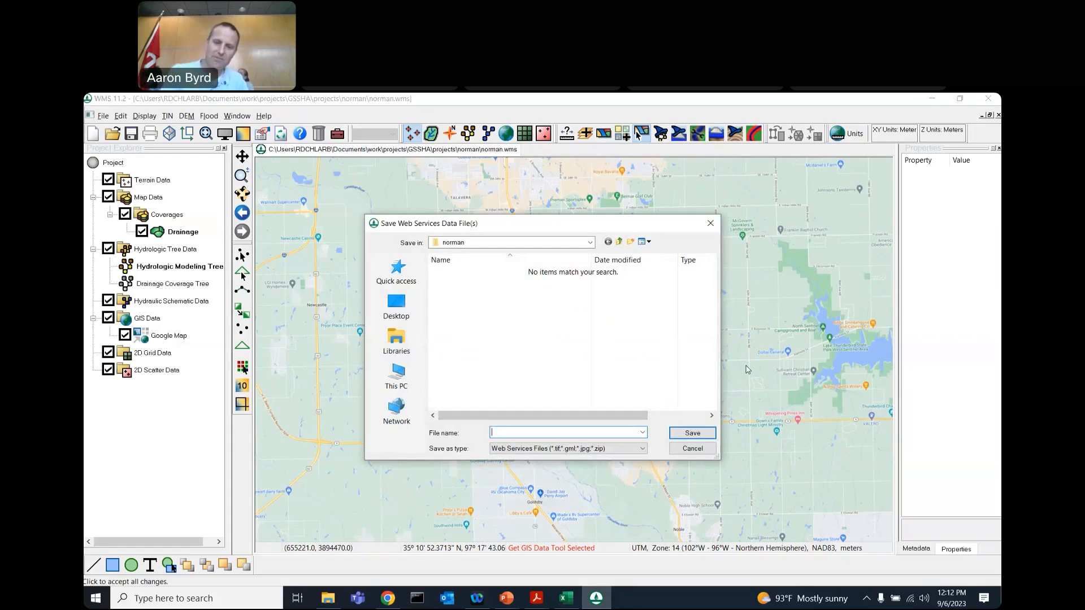
Save the elevation download under the base name norman and fetch it at zoom level 12 (31.3 m resolution).
text(n)
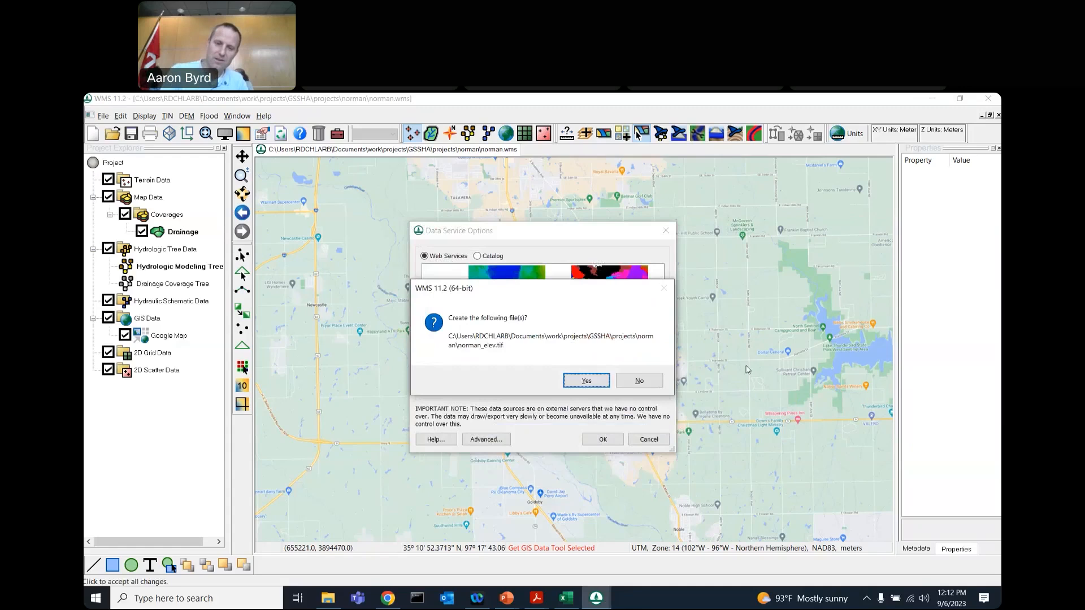
key(Return)
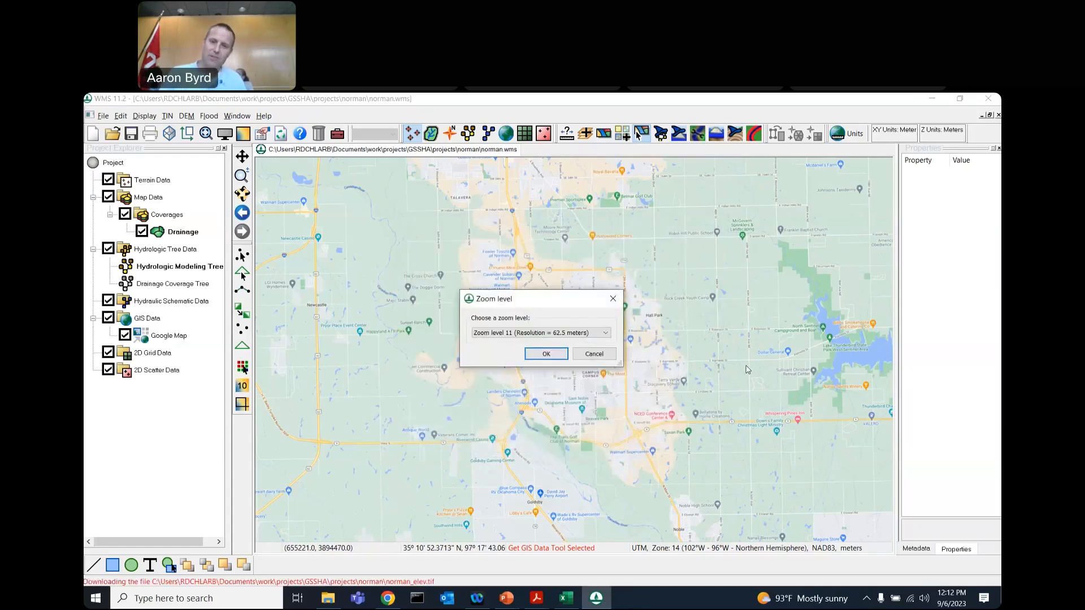
click(563, 339)
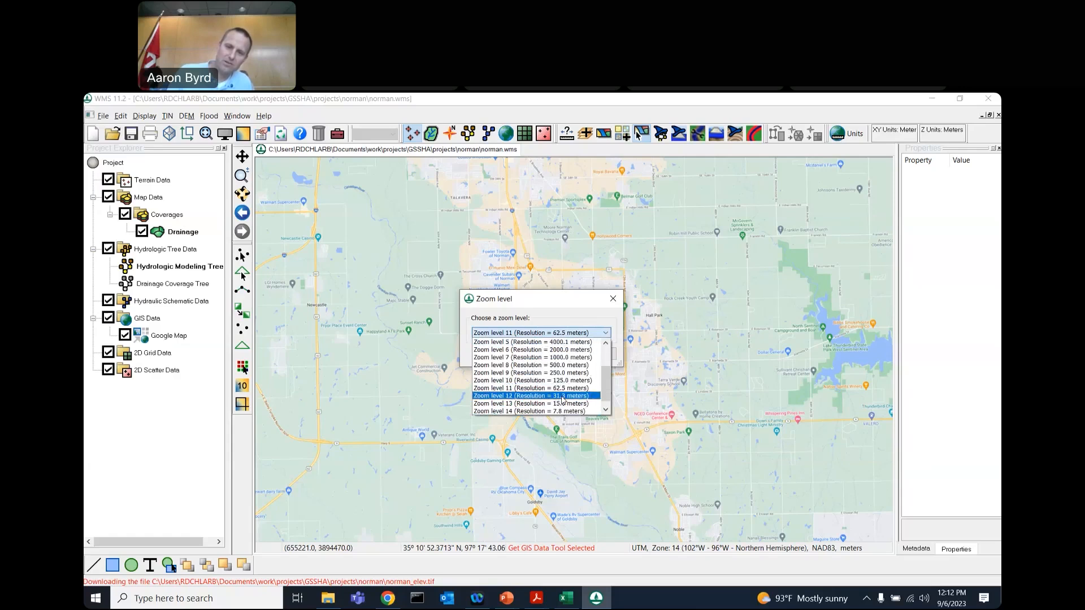
click(569, 397)
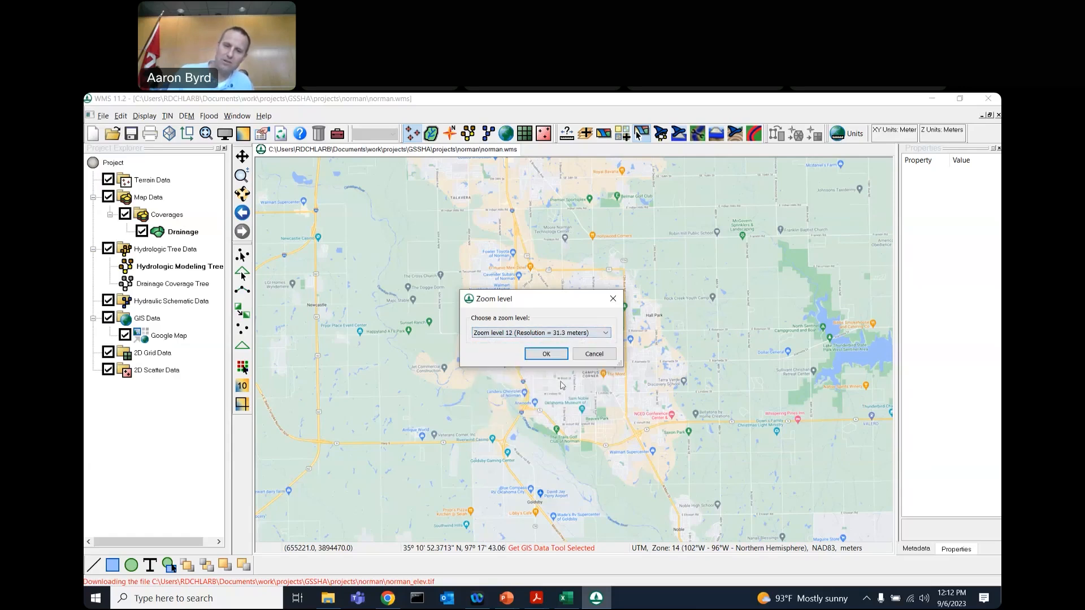
click(547, 335)
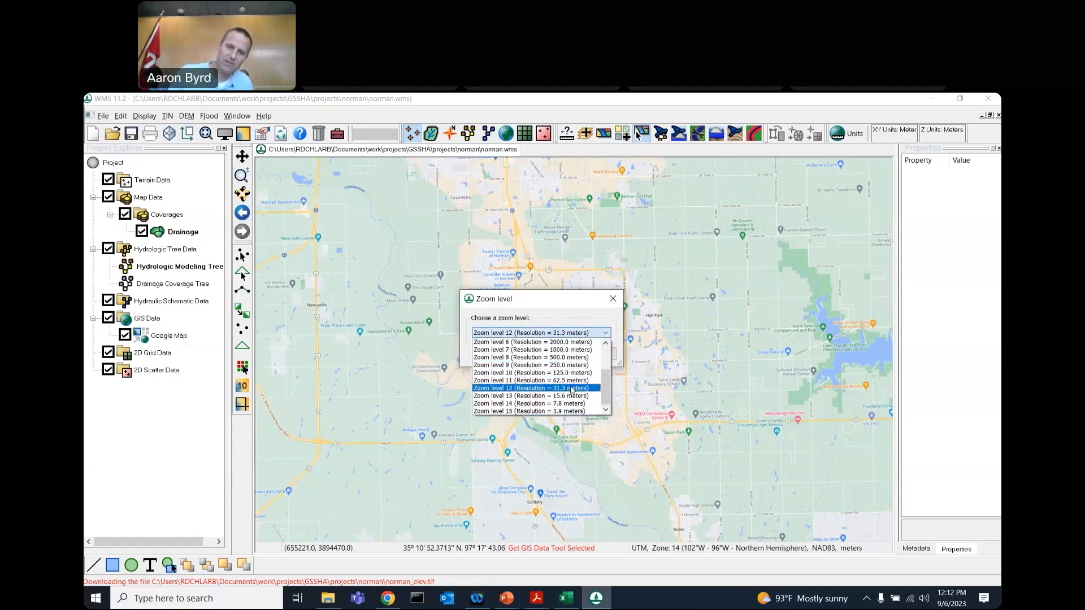
click(572, 390)
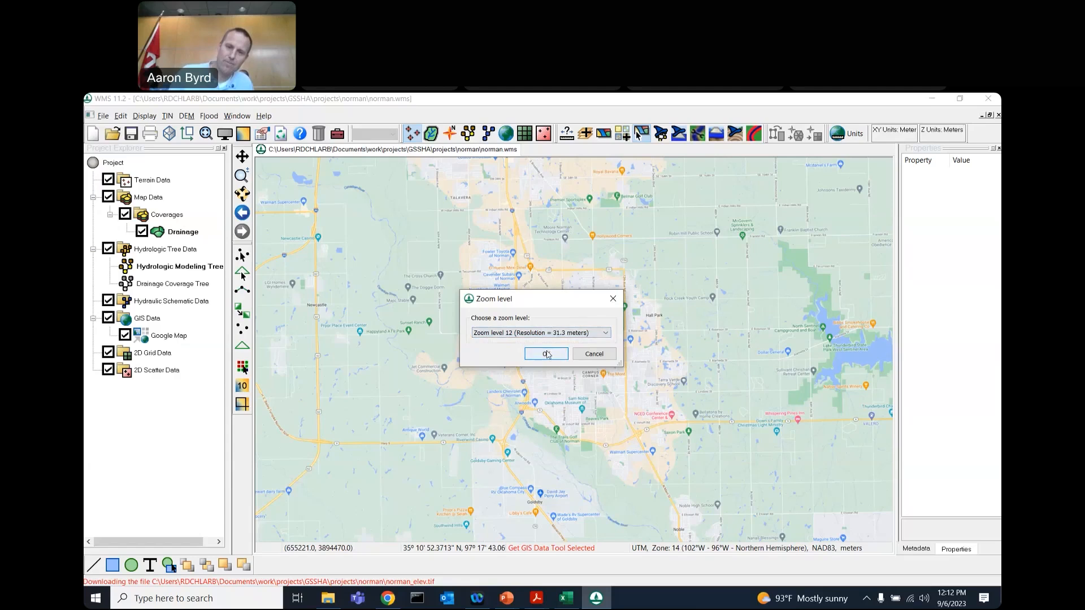
click(557, 358)
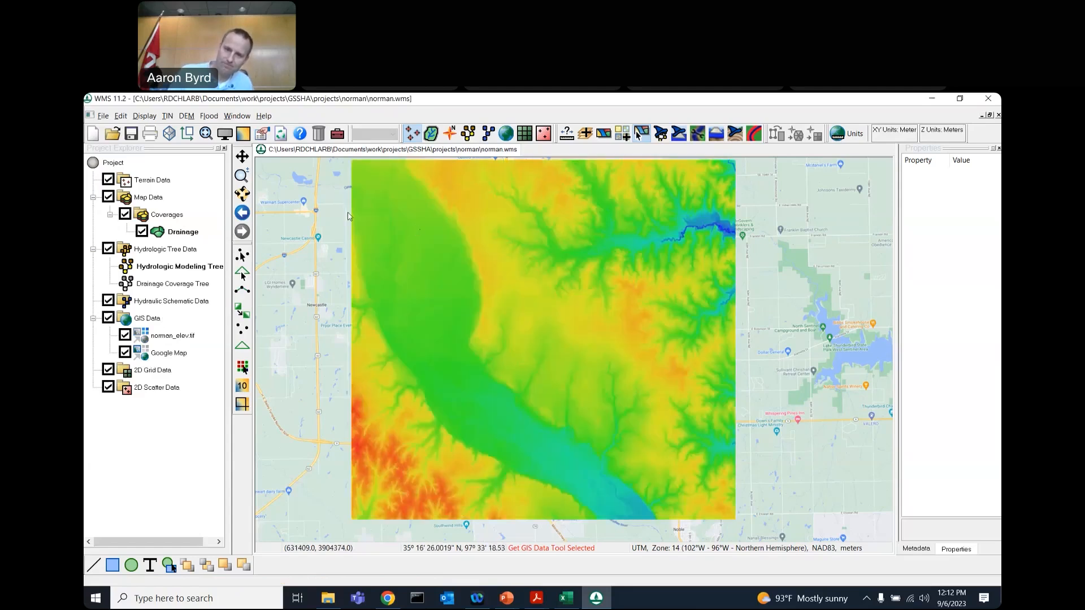
Convert the norman_elev.tif raster to a DEM with a resampling of 1.0, and select the DEM in the terrain data.
right_click(144, 337)
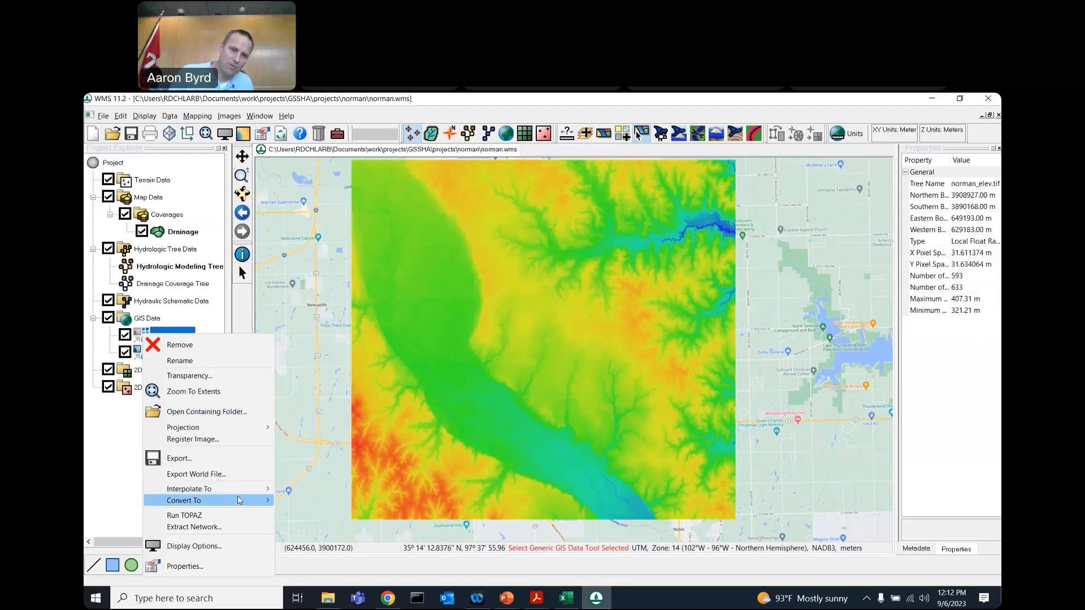
mouse_move(239, 501)
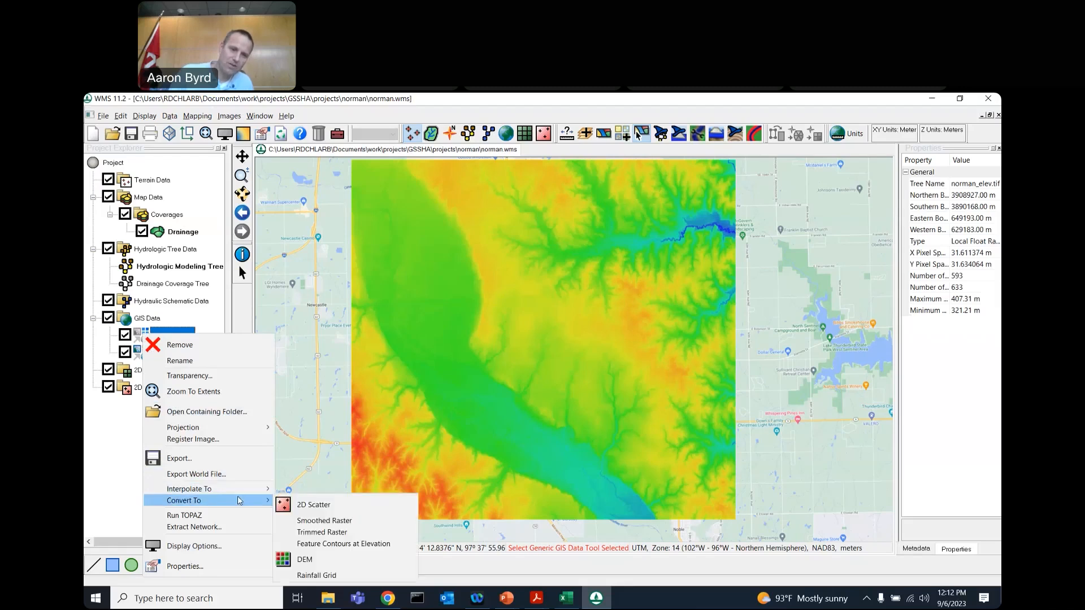
click(369, 557)
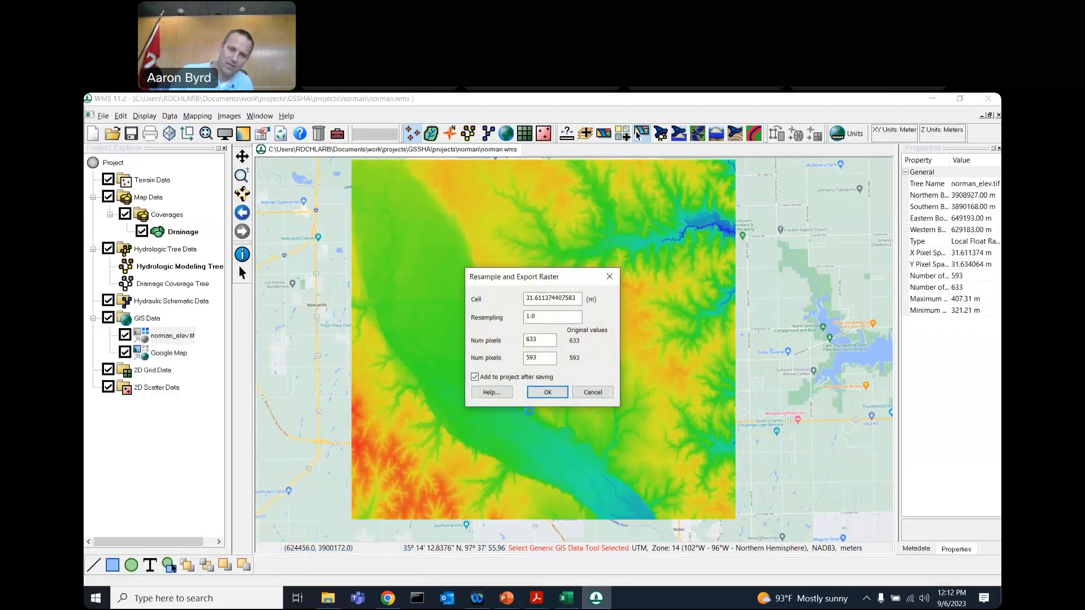
click(545, 395)
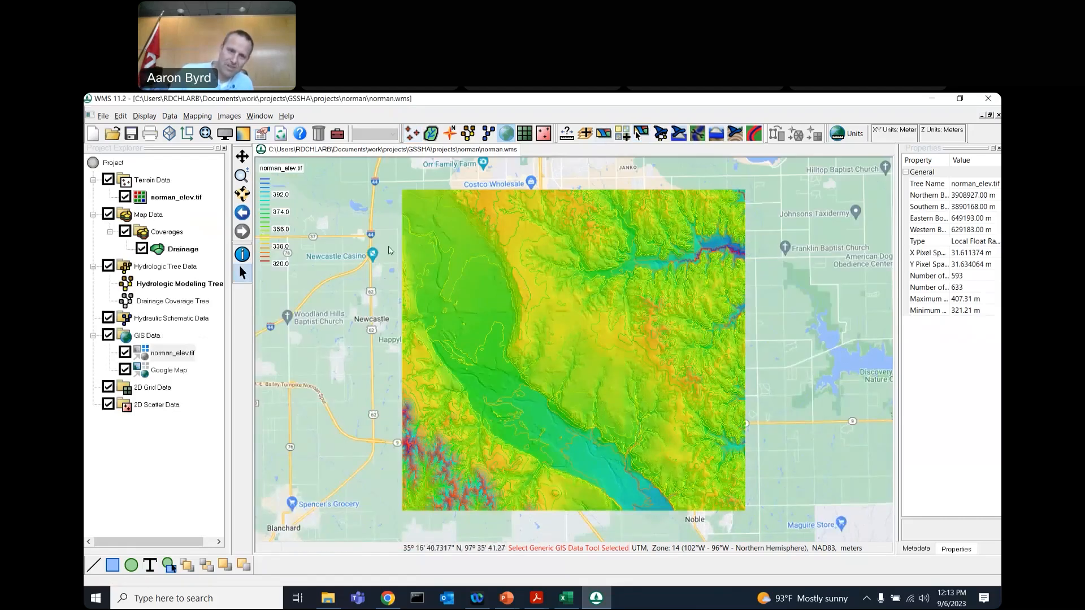
click(144, 200)
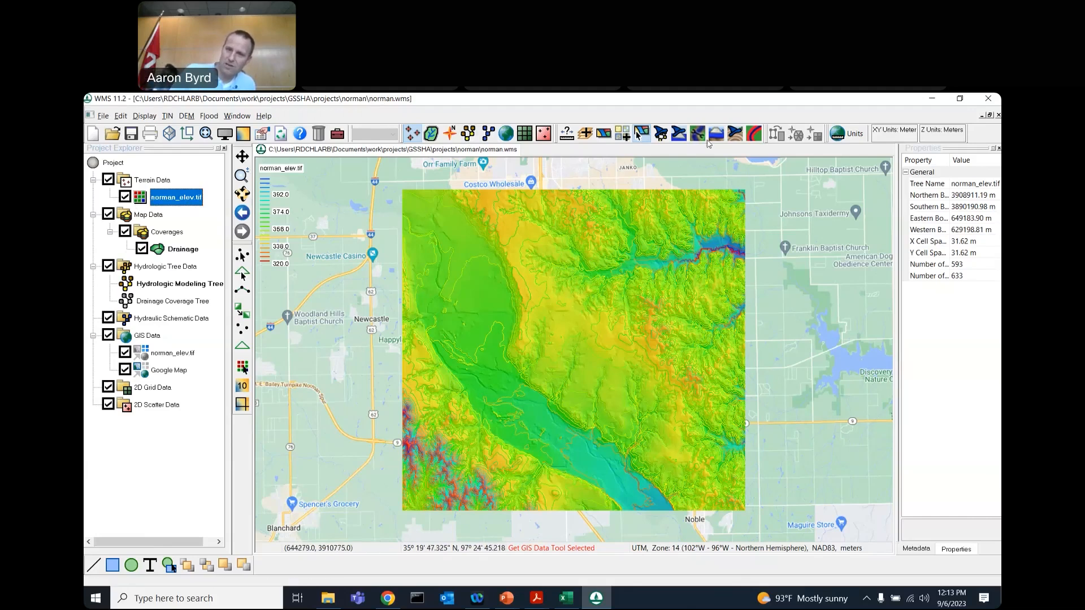
Box the DEM's extent with the Get Data Tool and select NLCD 2011 land cover in the enlarged list of web services.
drag(403, 194, 757, 527)
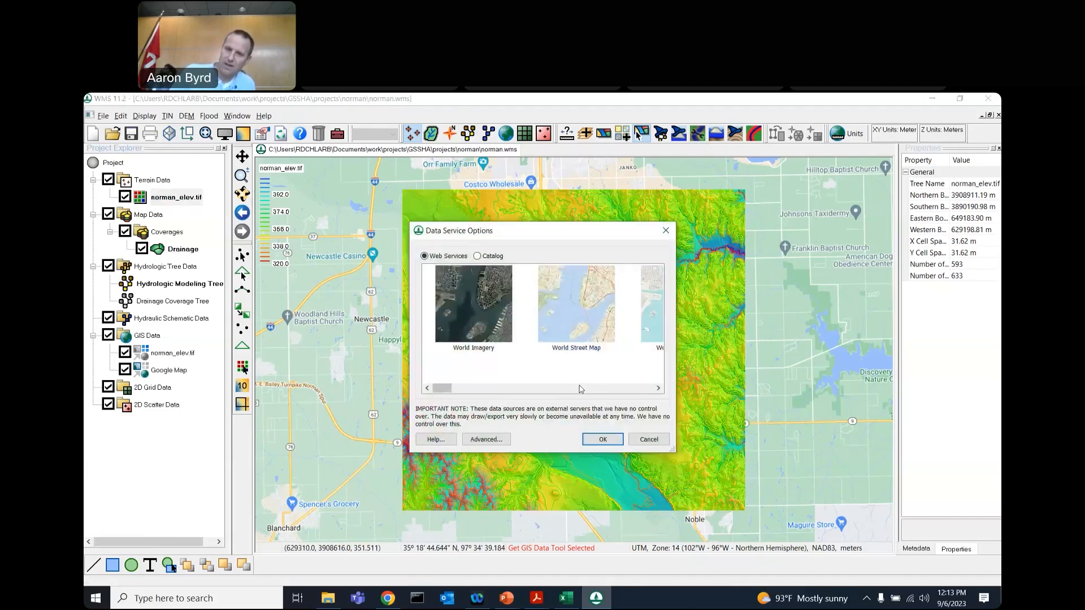
click(579, 389)
click(580, 389)
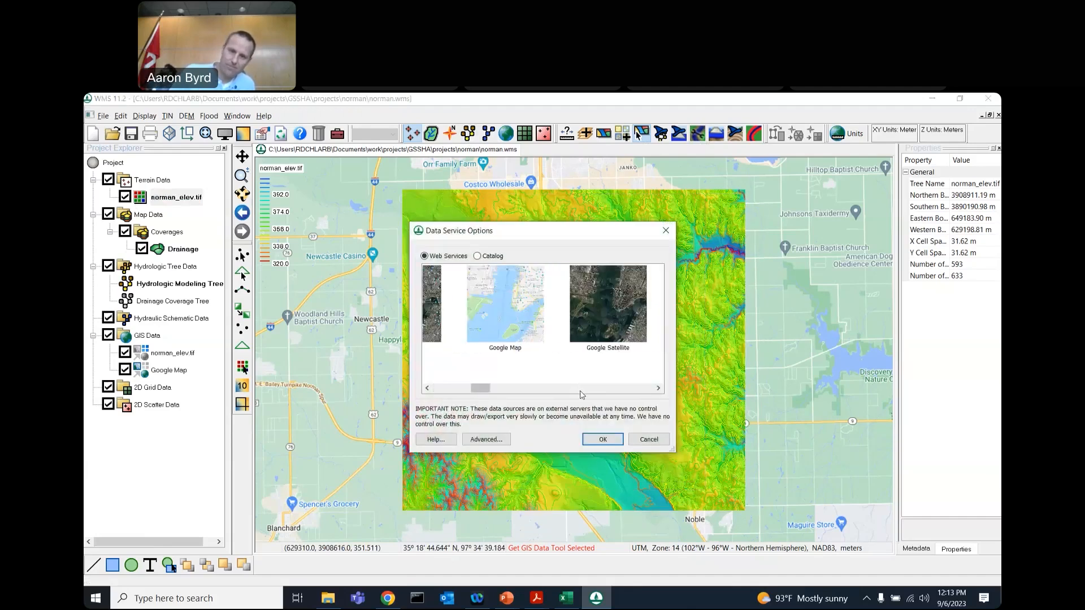
click(580, 389)
drag(672, 450, 890, 541)
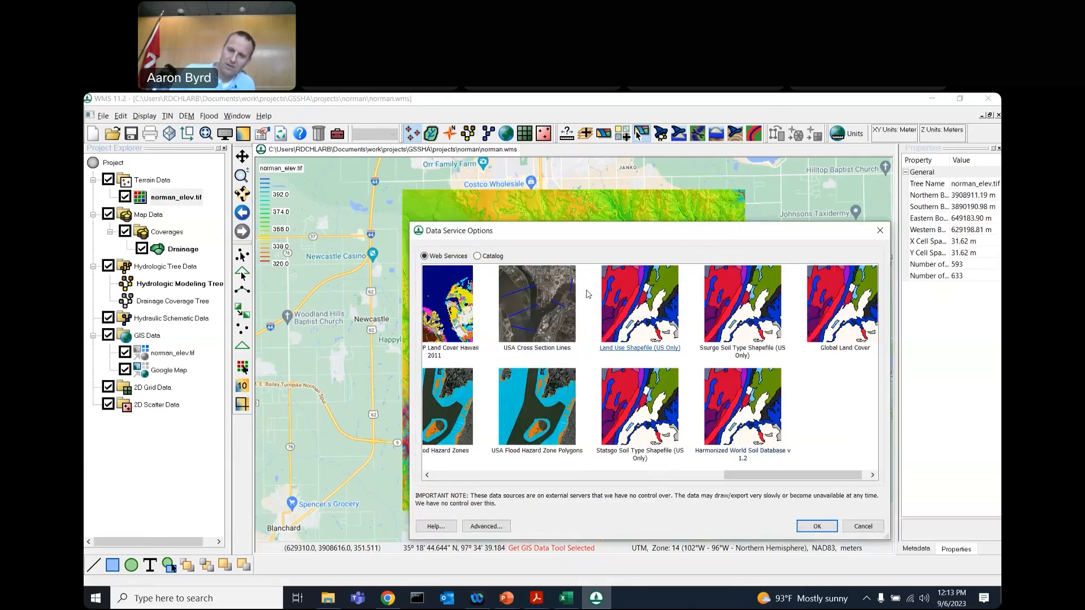
drag(730, 475, 629, 476)
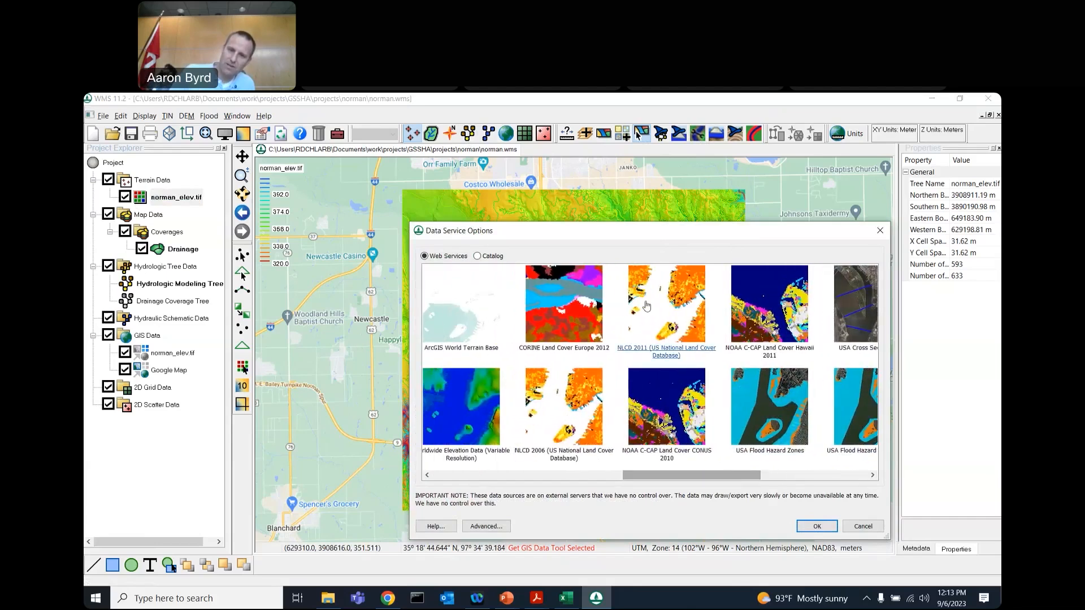
click(646, 306)
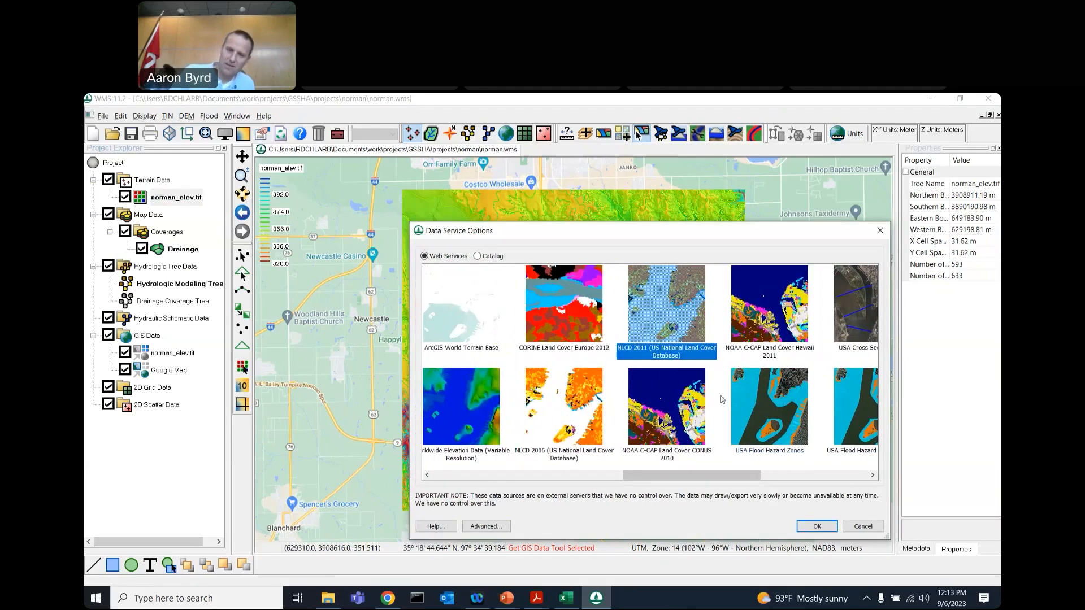
Choose NLCD 2019 (US National Land Cover Database) from the advanced list of online sources instead.
click(486, 527)
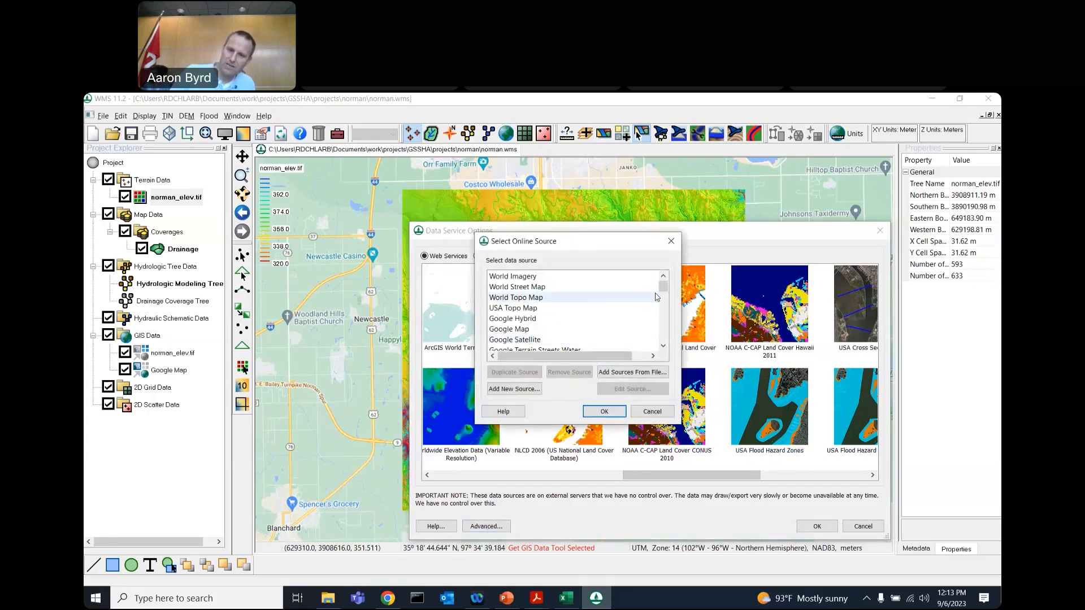
drag(663, 286, 668, 333)
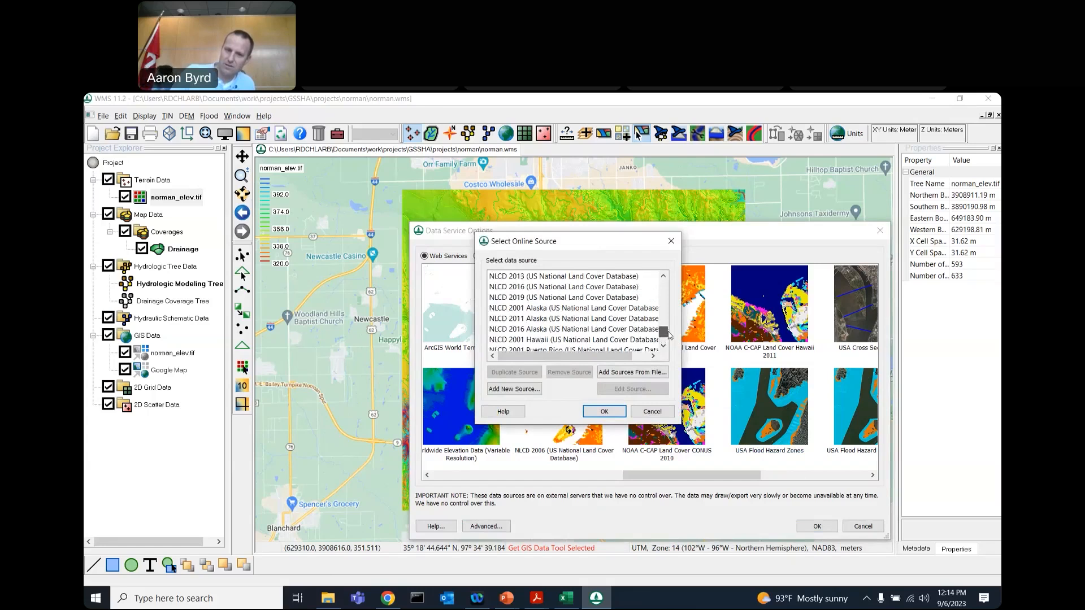
click(534, 297)
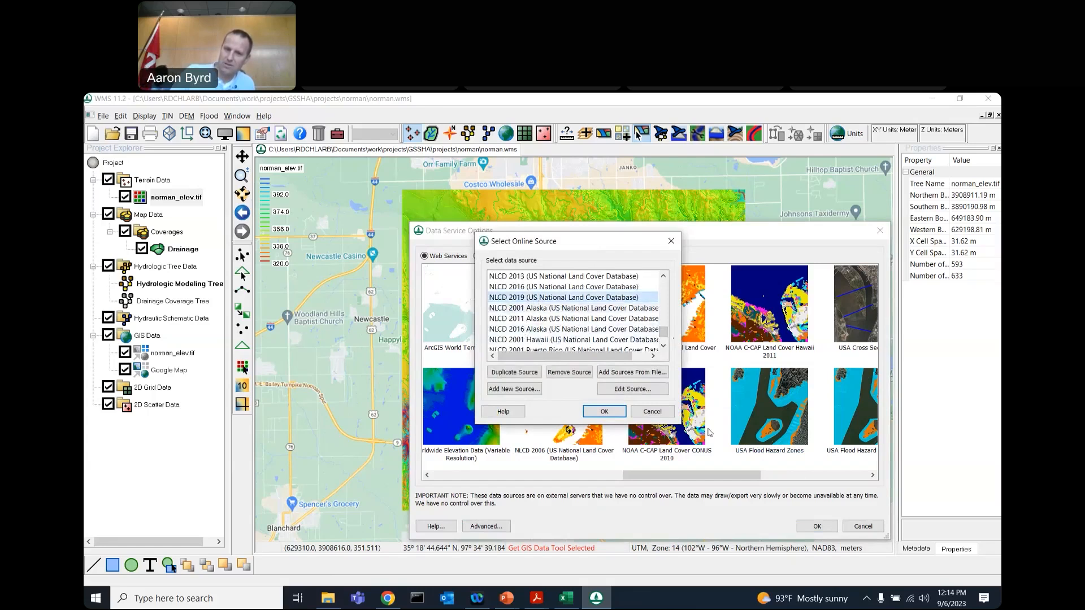
click(605, 411)
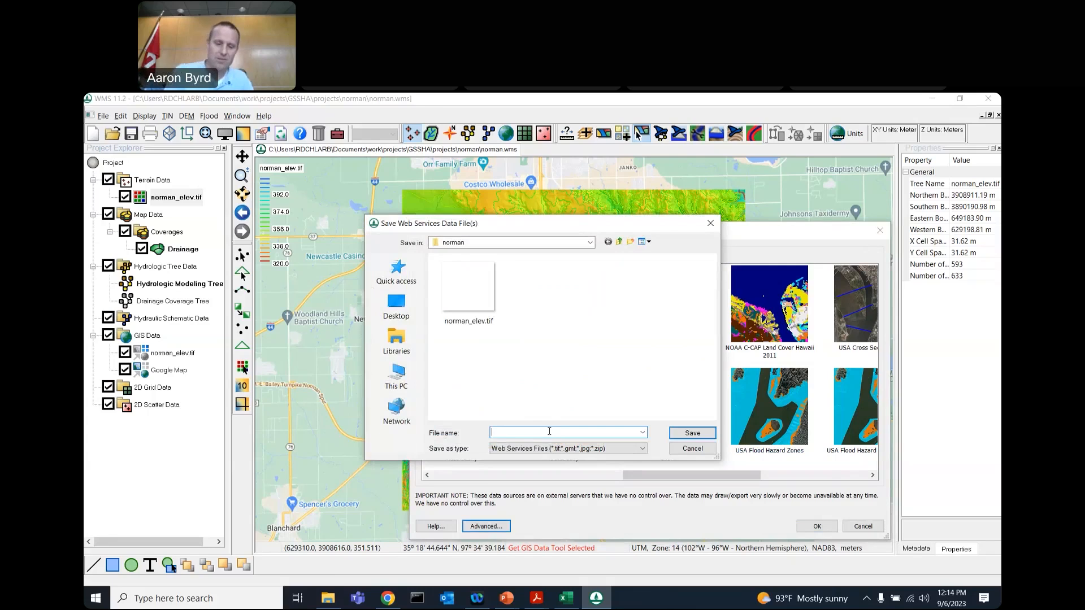
Save the NLCD 2019 download under the base name norman and fetch it with a raster cell size of 20 m.
text(norman)
key(Return)
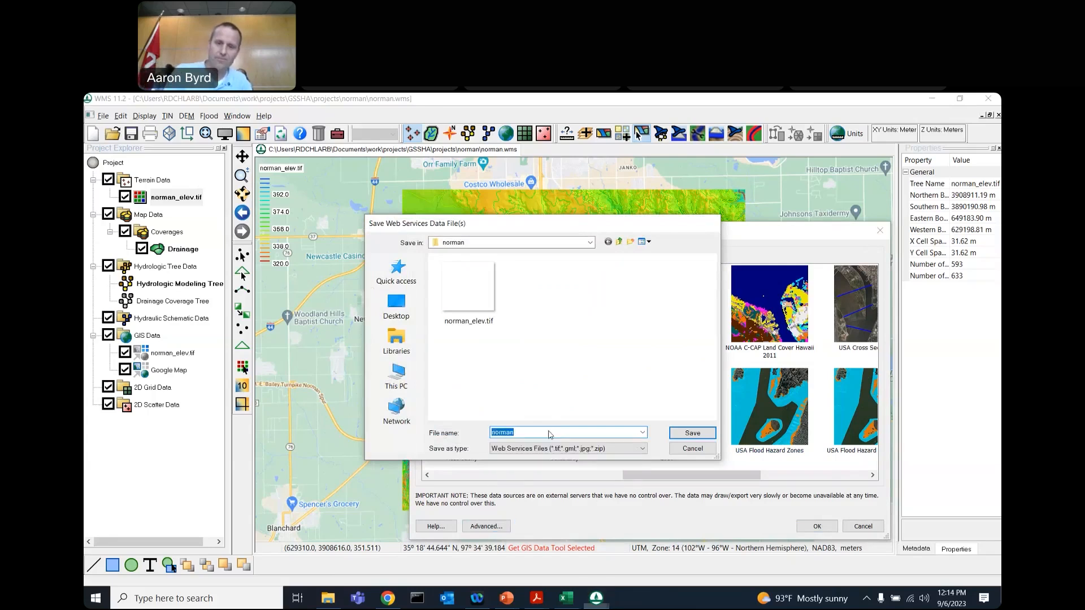
key(Return)
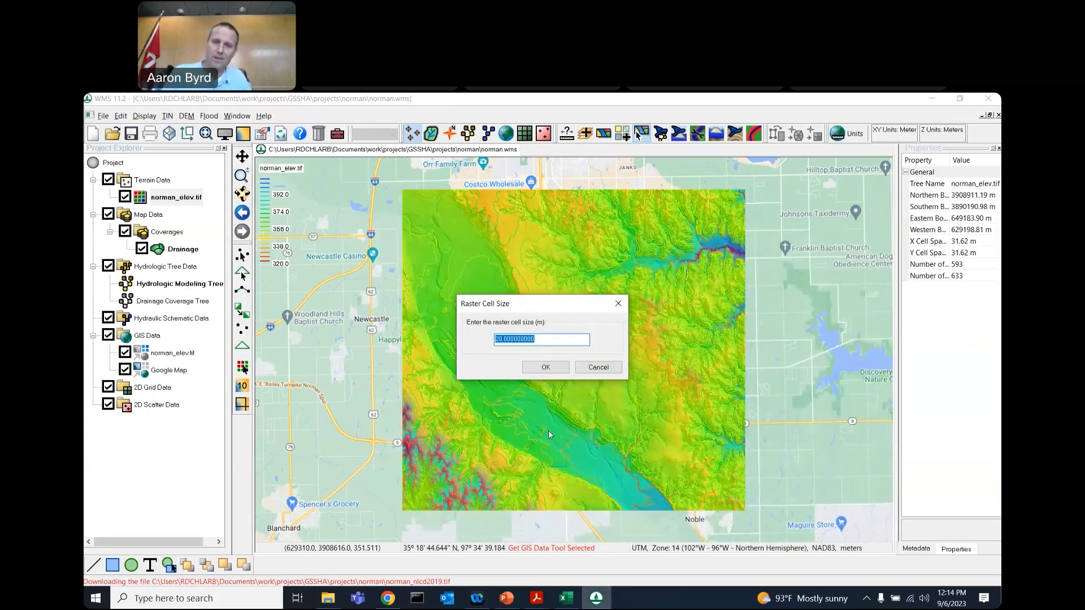
click(546, 367)
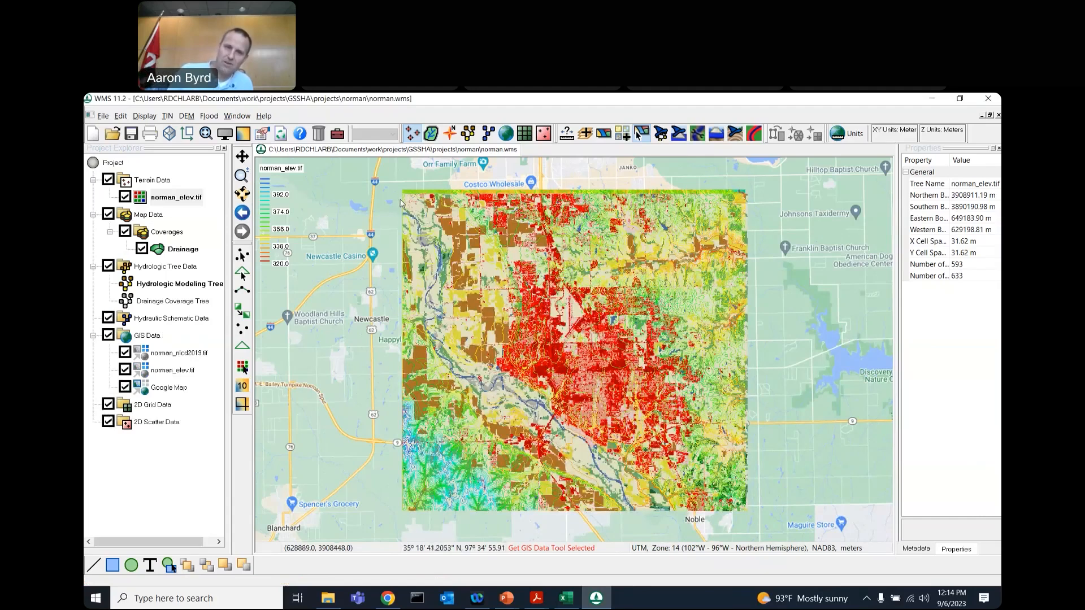
Convert the norman_nlcd2019.tif raster to a land use grid.
drag(403, 190, 752, 513)
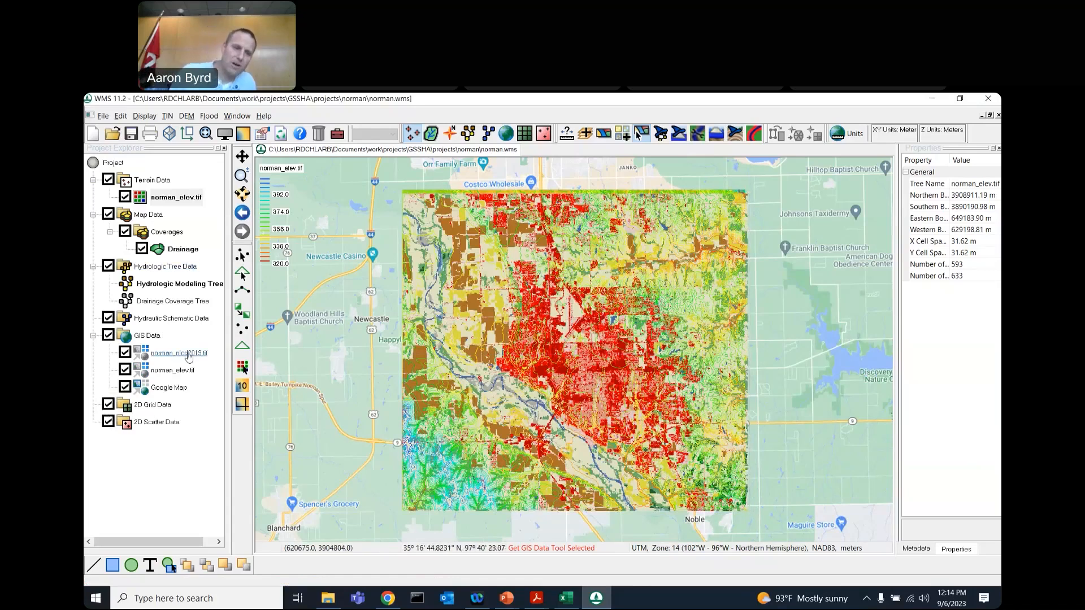
right_click(160, 353)
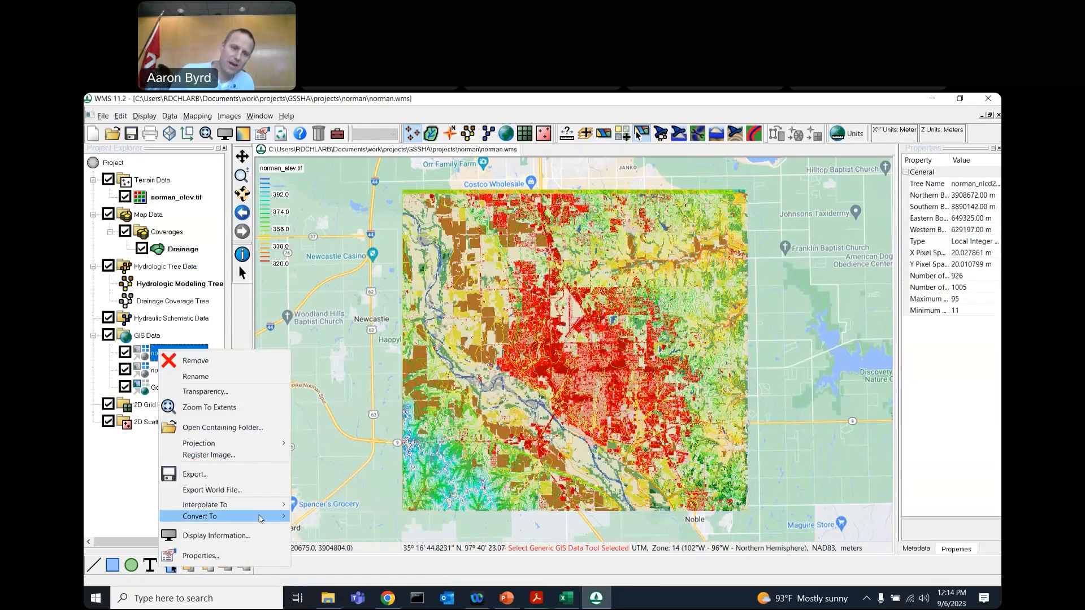
mouse_move(260, 519)
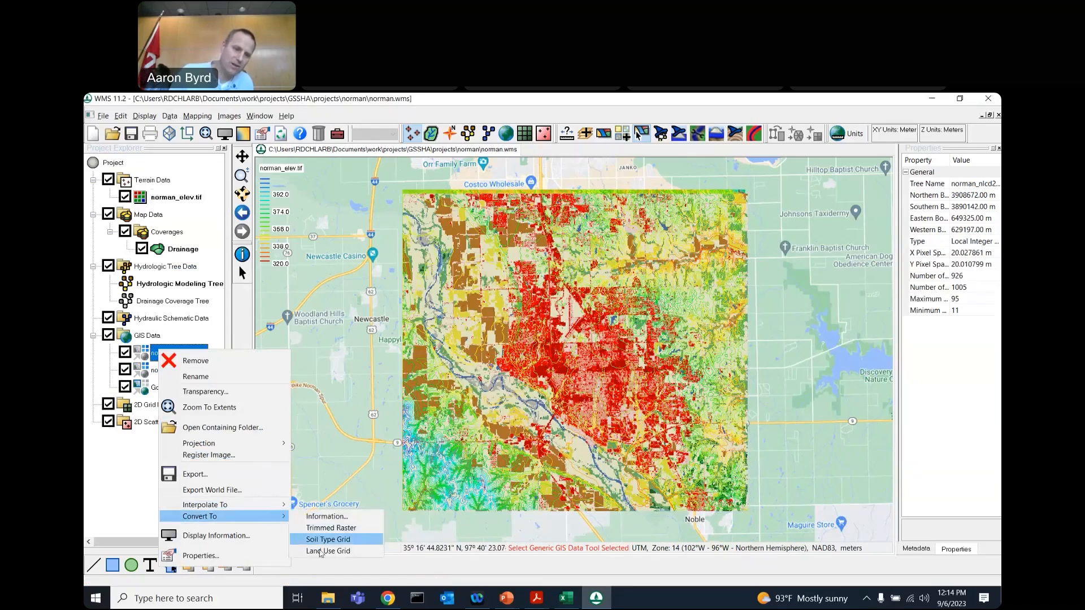
click(321, 551)
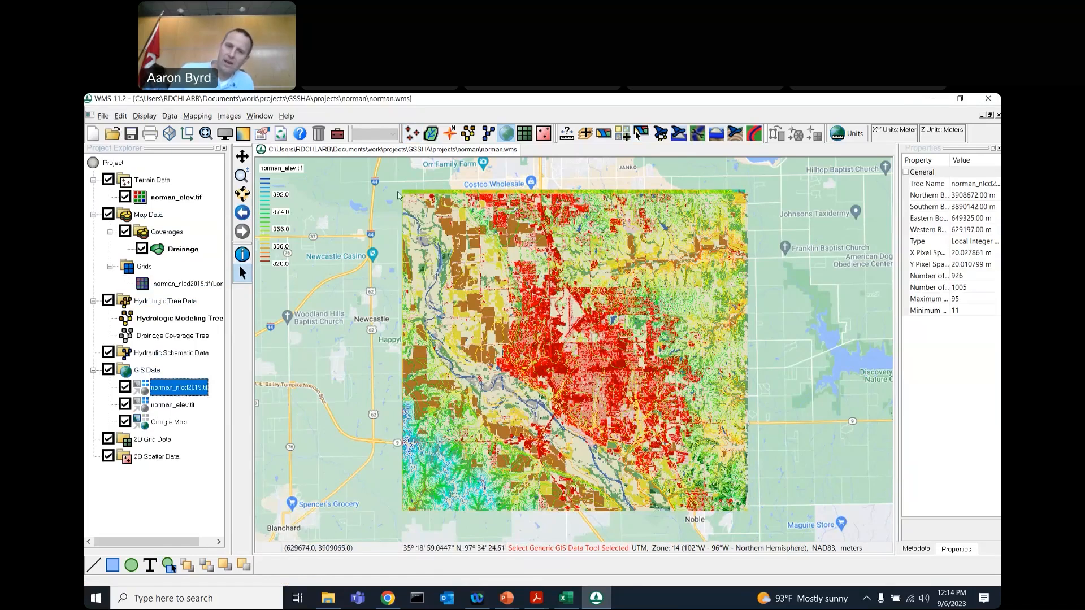
Box the extent of the DEM with the Get Data Tool to request another web service dataset.
drag(399, 196, 750, 515)
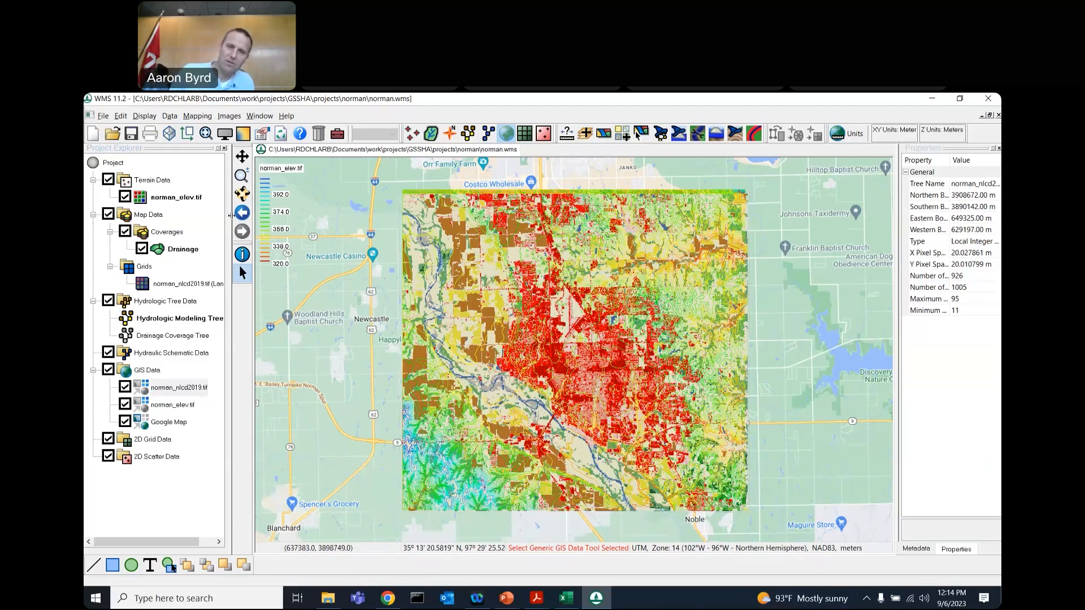
click(641, 133)
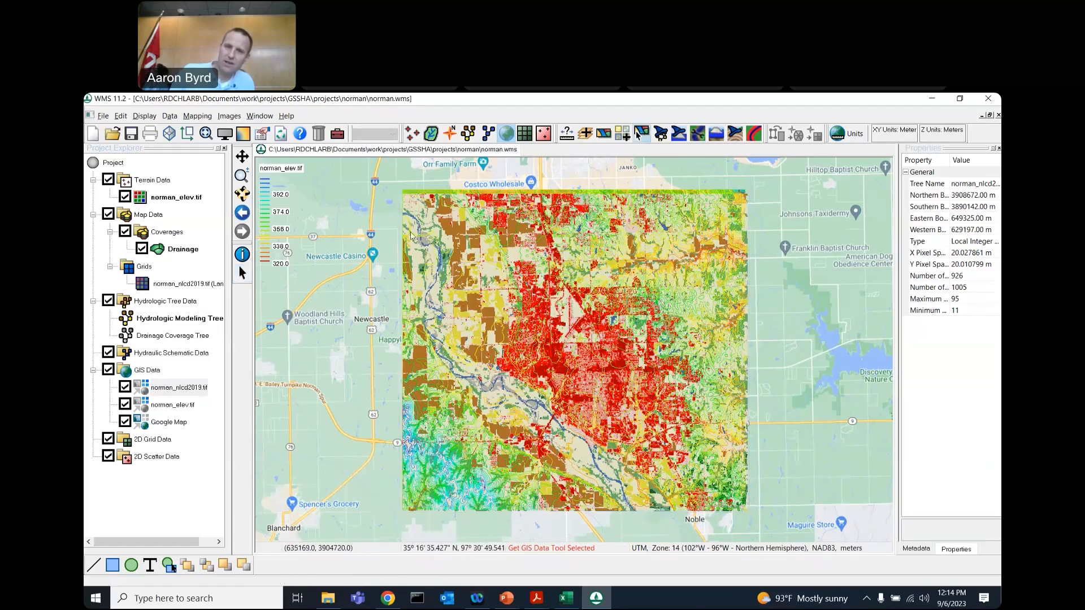
drag(399, 197, 734, 478)
click(747, 479)
click(737, 479)
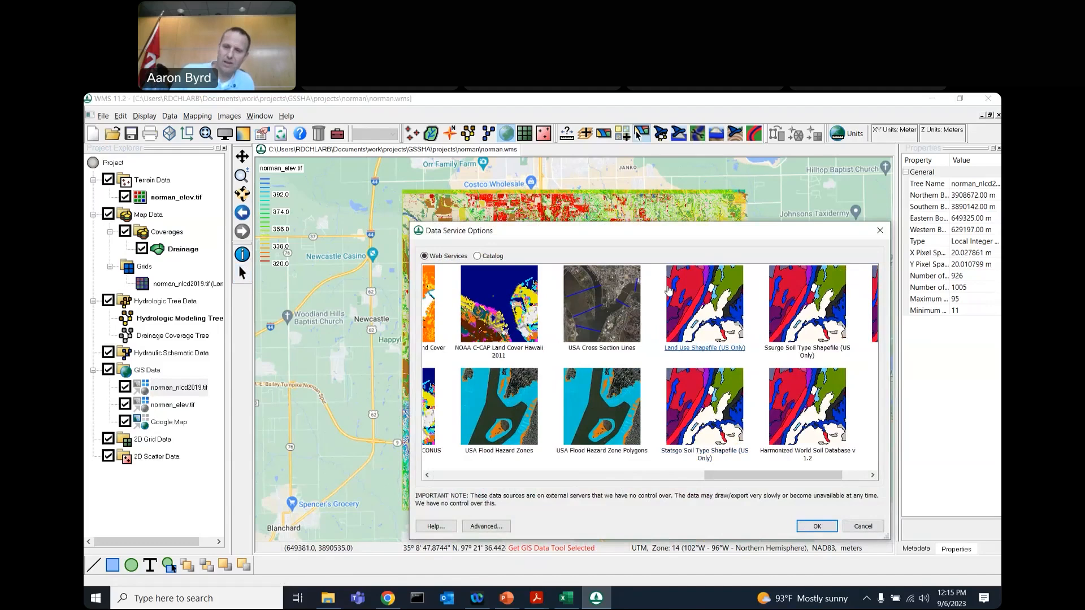
Choose the Ssurgo Soil Type Shapefile (US Only) web service as the data source for the boxed area.
click(696, 402)
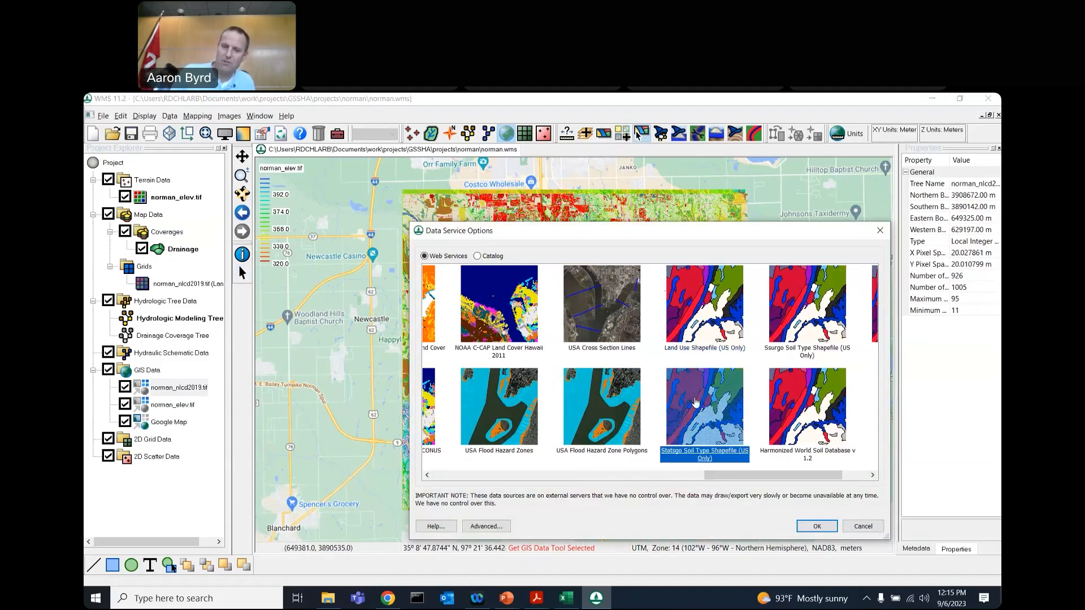
click(808, 314)
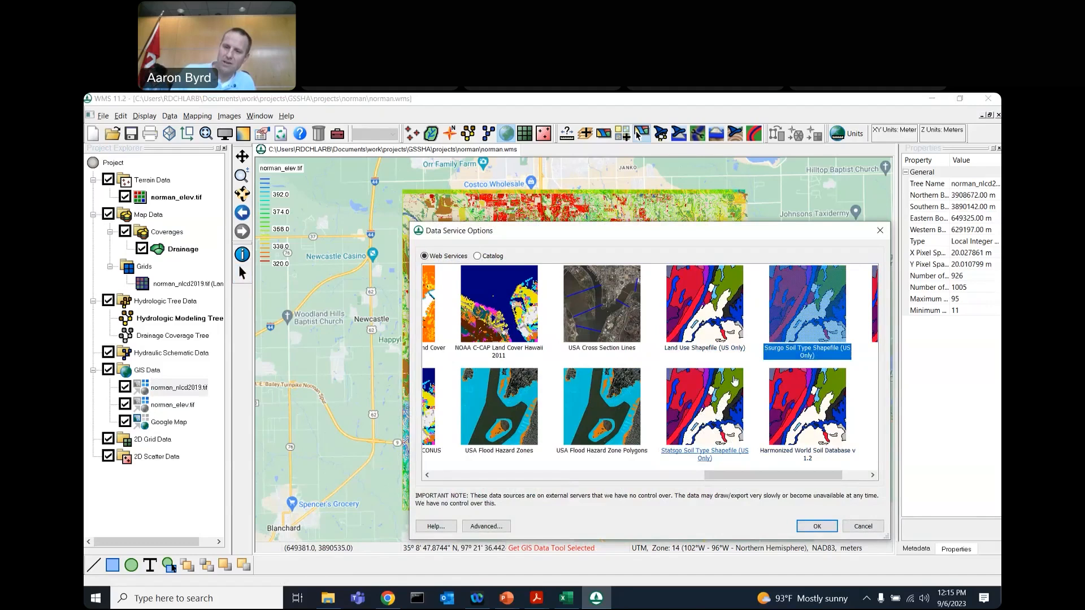
drag(692, 236, 544, 234)
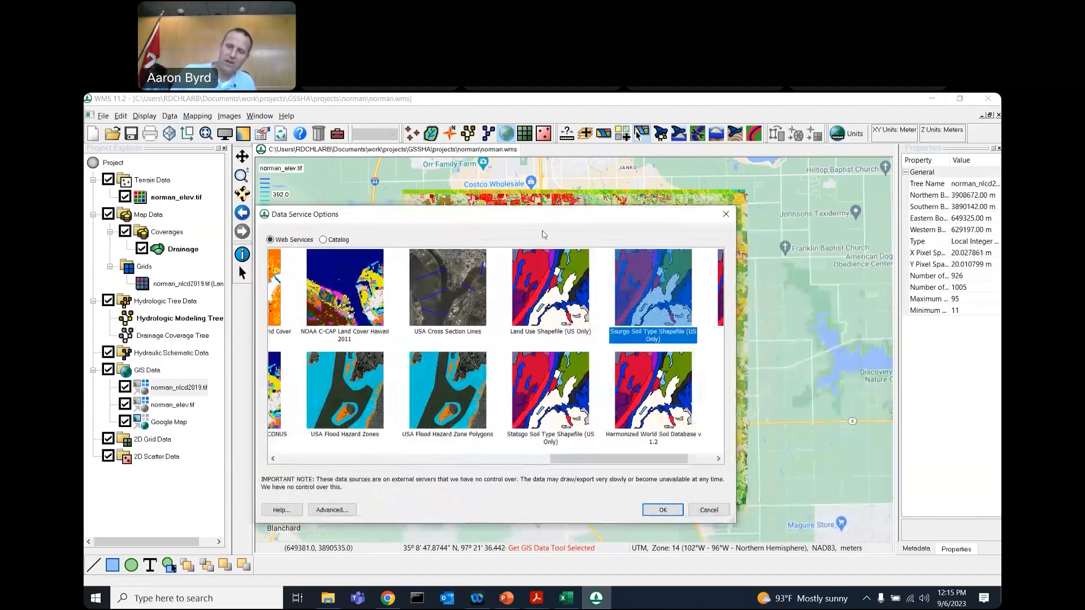
drag(636, 459, 658, 472)
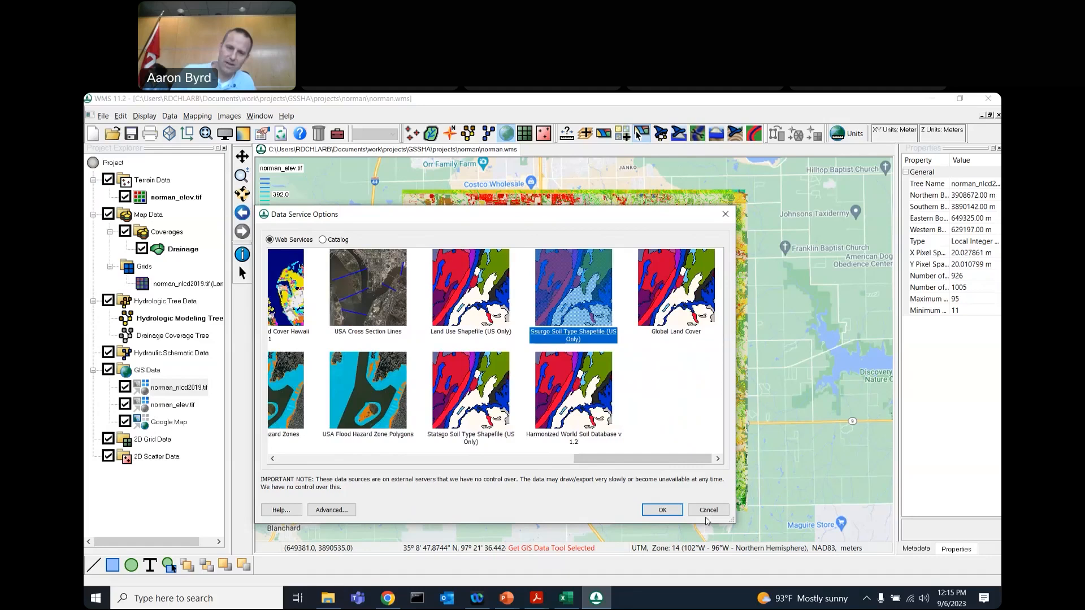
click(662, 510)
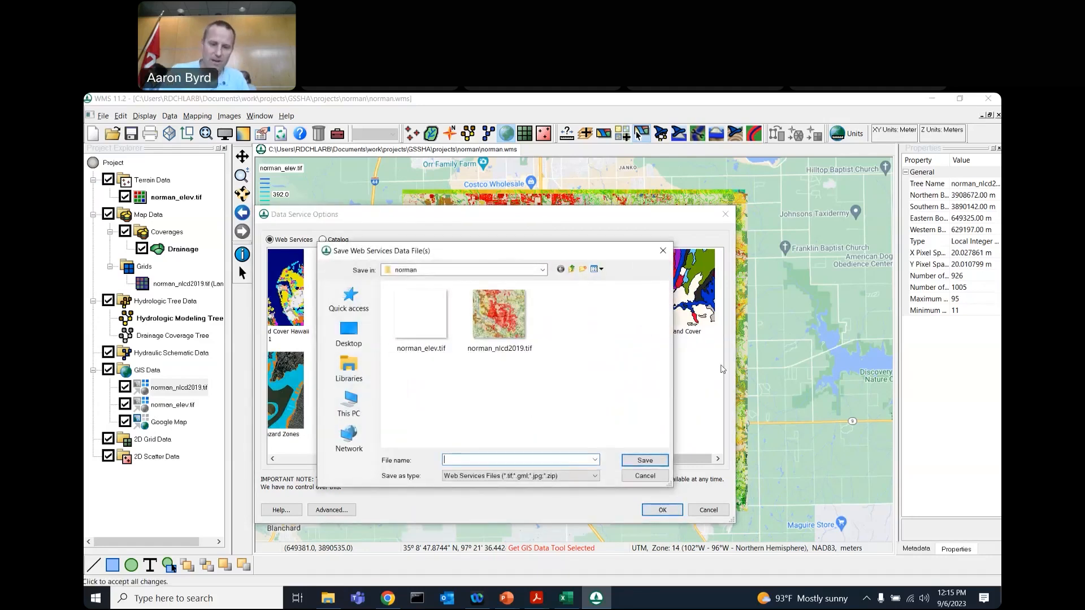
Save the SSURGO soil download under the base name norman and confirm creating the zip file.
text(norman)
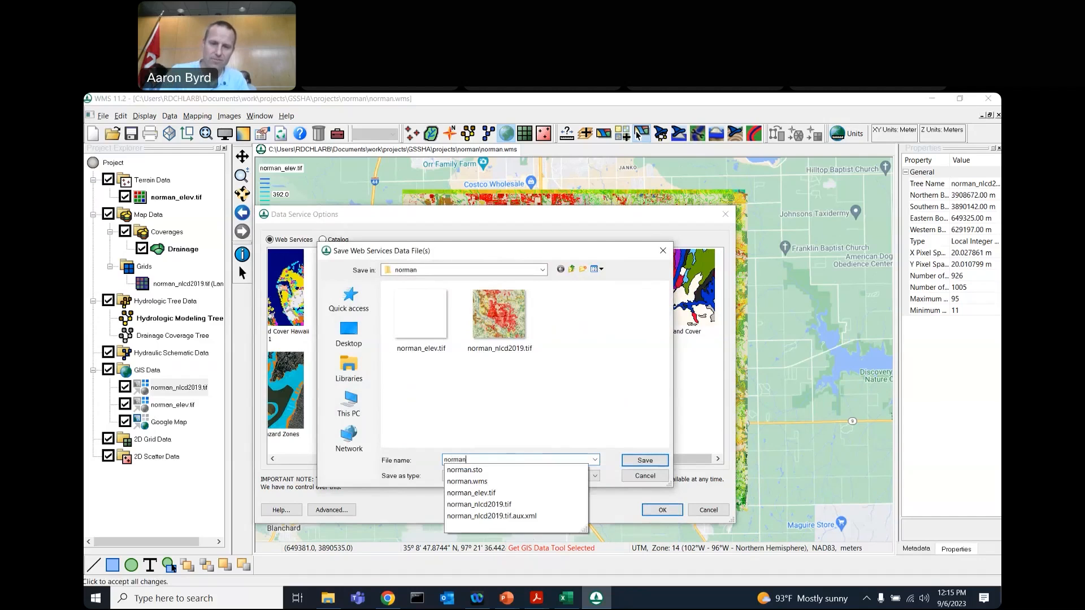
key(Return)
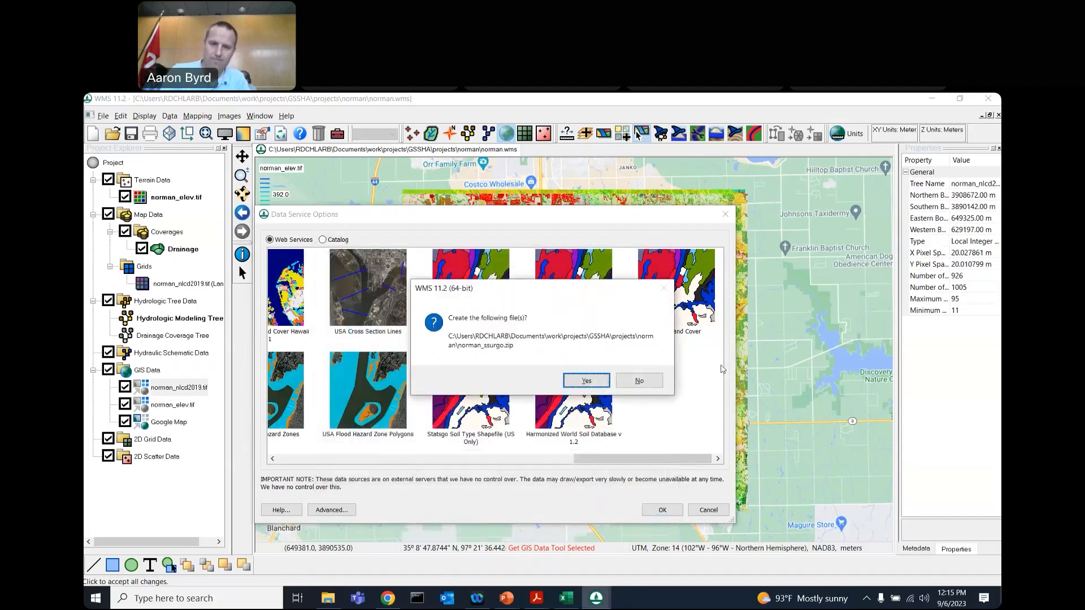
key(Return)
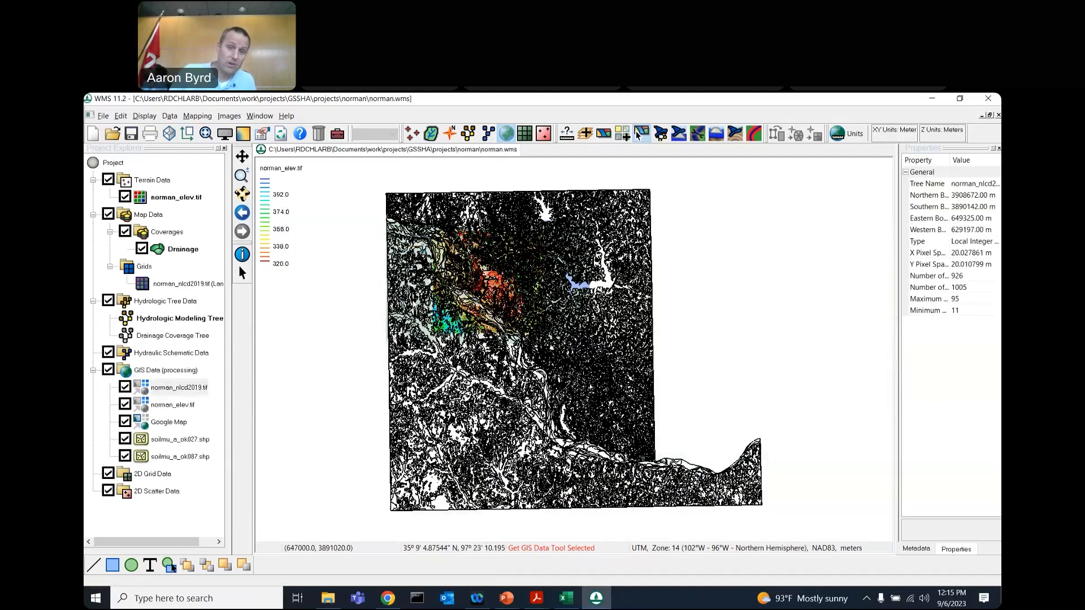
Hide the soilmu_a_ok027.shp and soilmu_a_ok087.shp soil shapefiles and the norman_nlcd2019.tif land cover image.
click(125, 438)
click(125, 456)
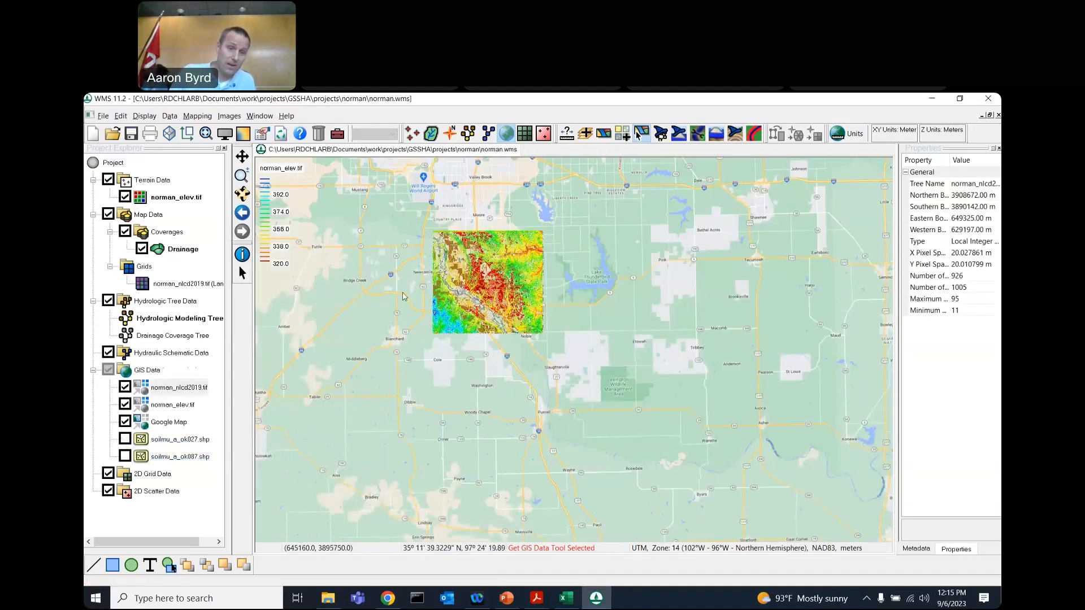
click(124, 386)
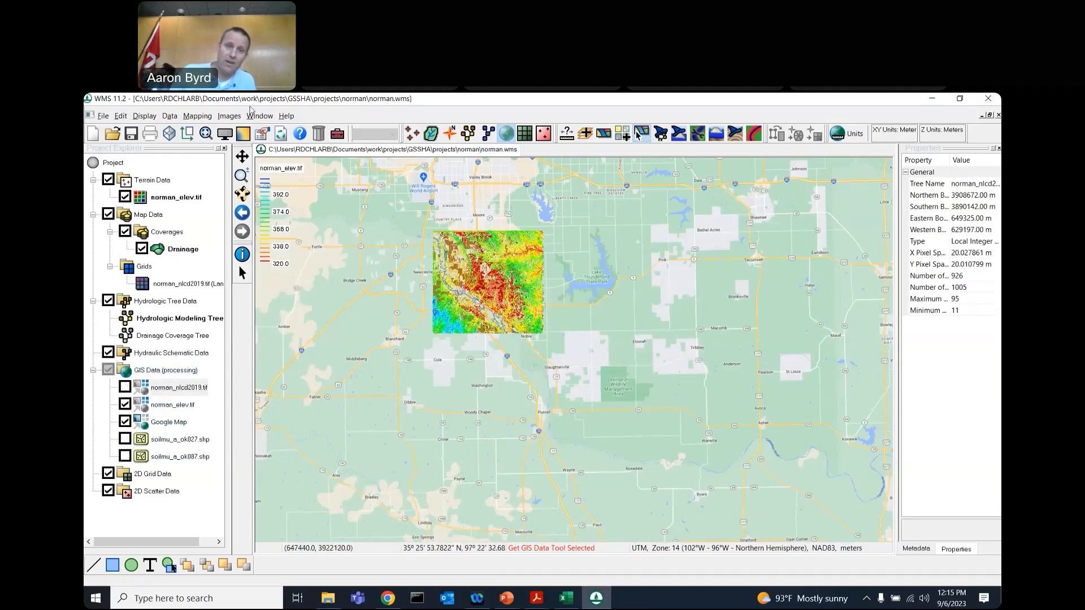
click(205, 133)
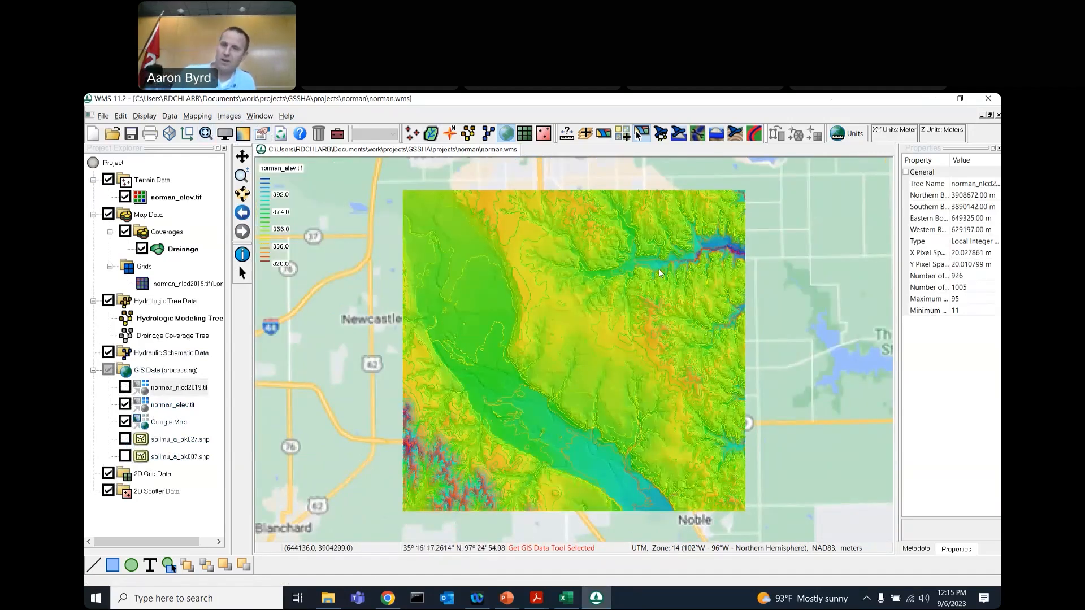
Compute TOPAZ flow directions and accumulations in the modeling wizard, with files in a temp directory, areas in square miles and distances in feet.
click(660, 135)
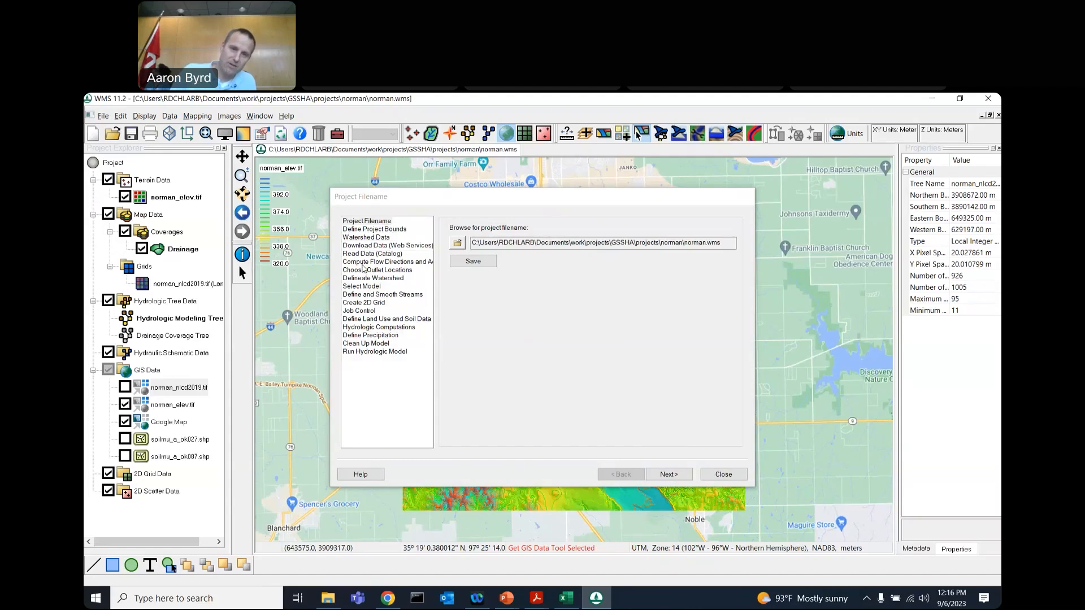
click(362, 265)
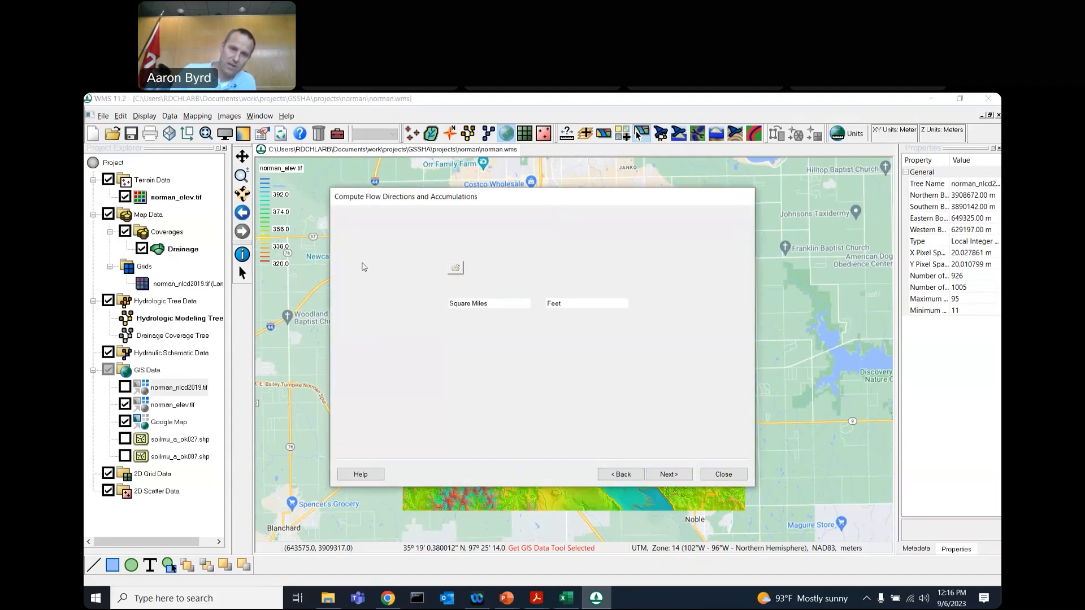
drag(556, 207, 879, 187)
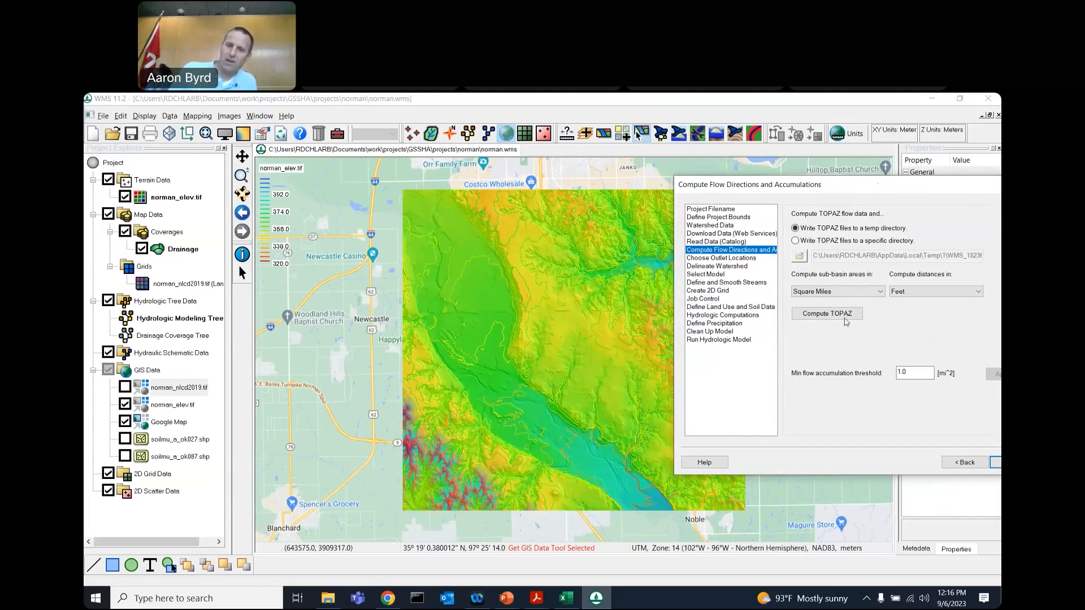
click(828, 314)
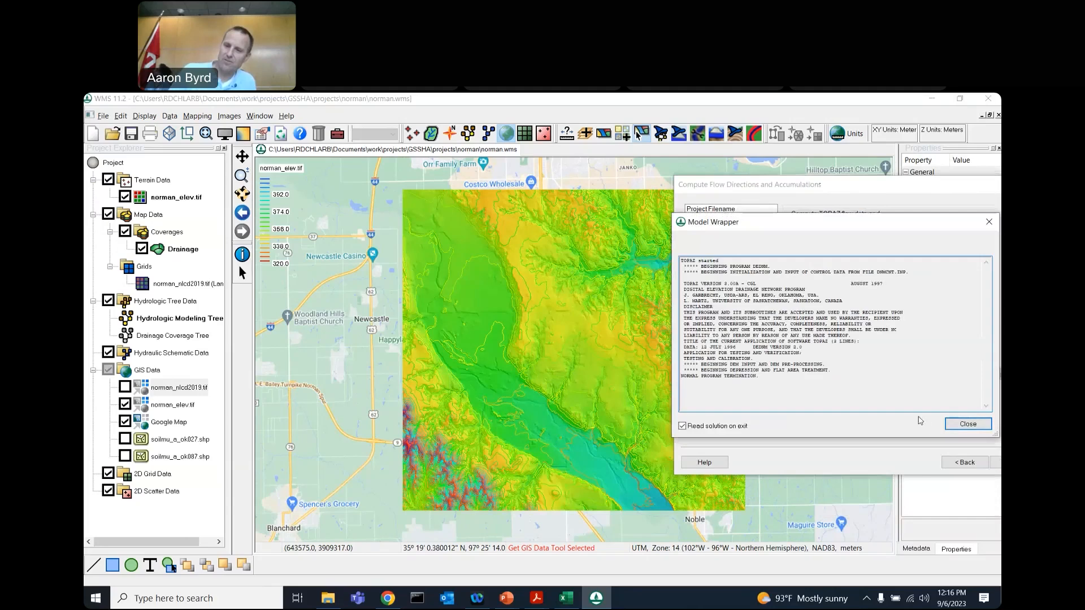
click(967, 424)
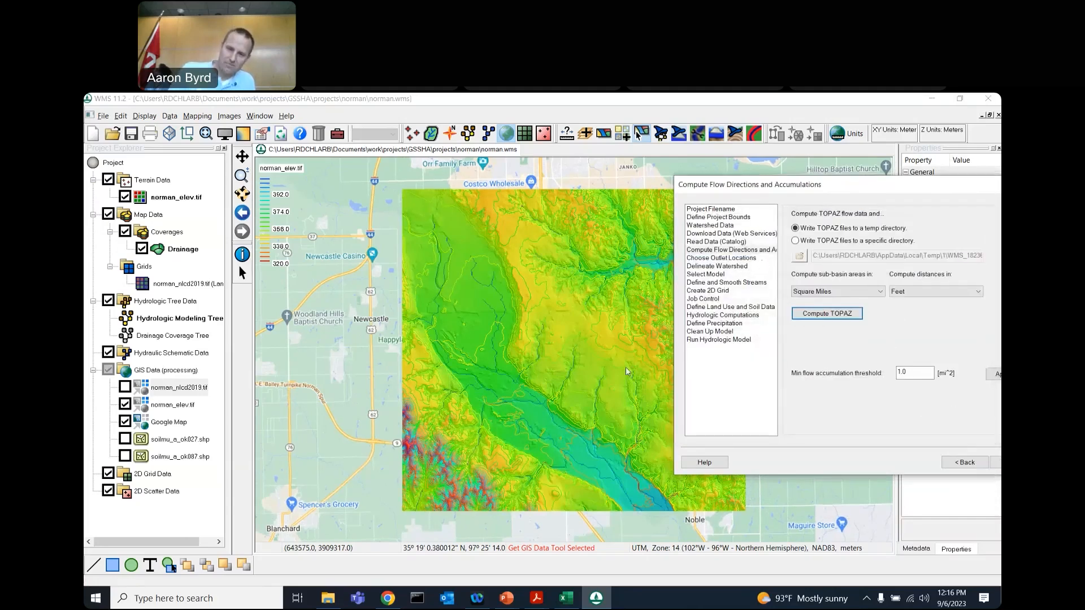
Examine the computed stream network across the DEM and hide the norman_elev.tif image to compare the streams with the street map.
scroll(625, 356, up, 1)
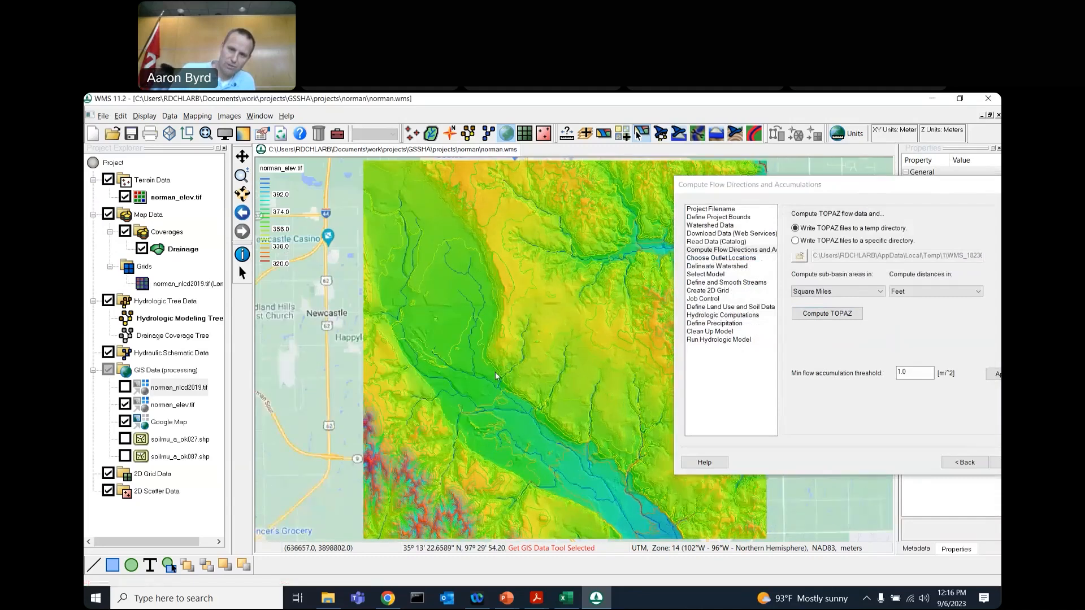
scroll(496, 376, up, 1)
scroll(587, 386, up, 1)
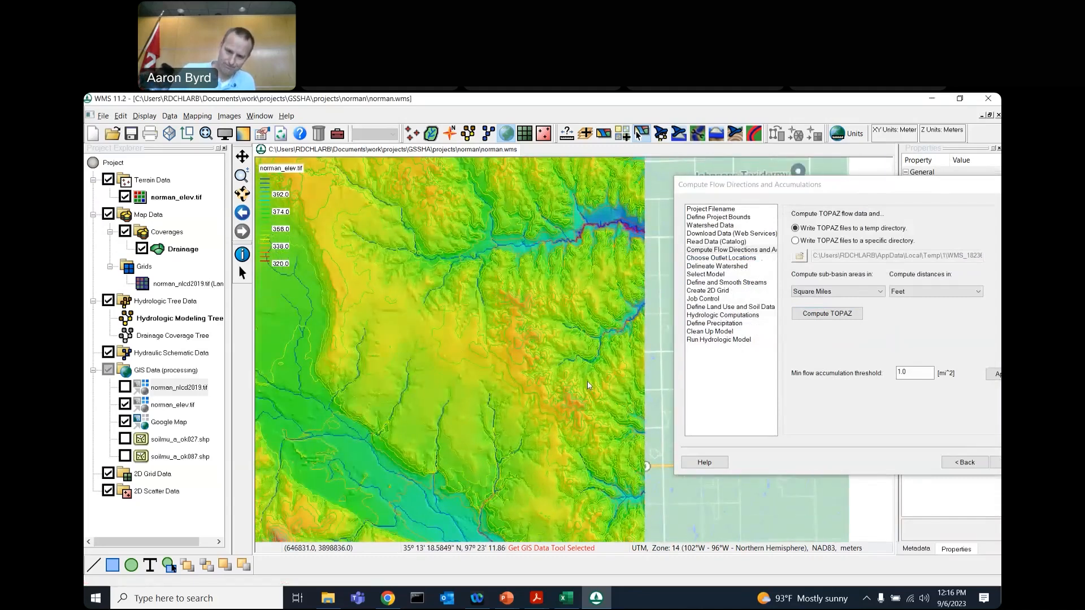
scroll(588, 385, up, 1)
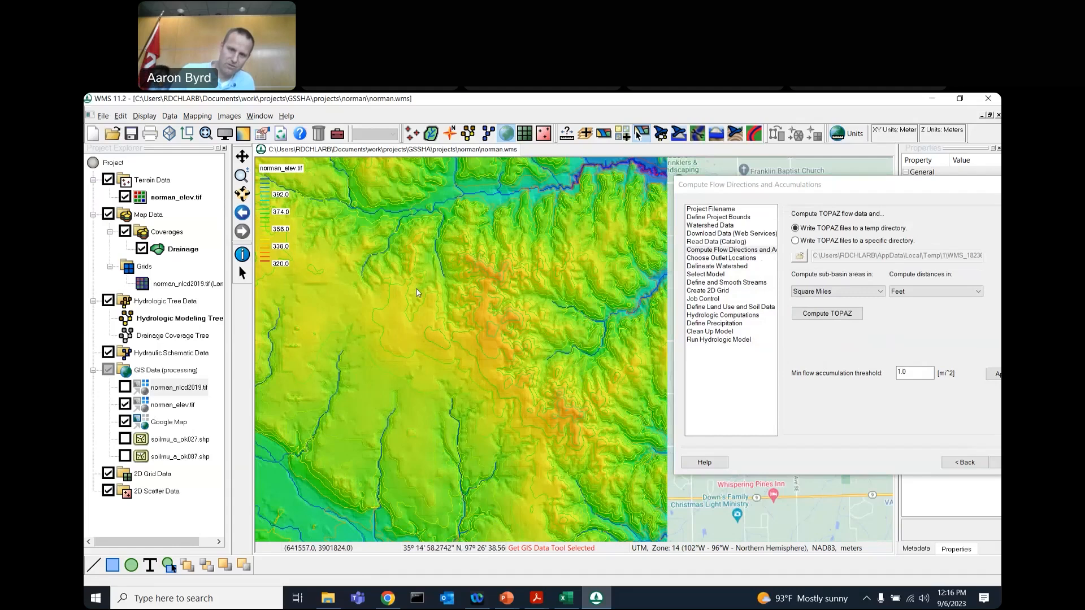
scroll(499, 289, up, 1)
drag(514, 259, 510, 305)
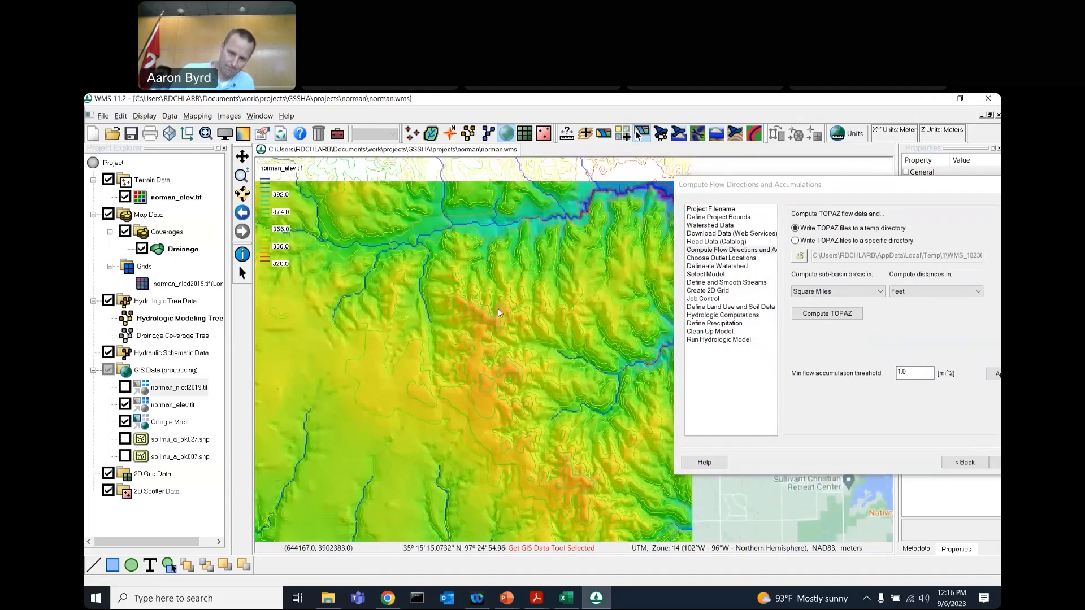
drag(549, 440, 553, 246)
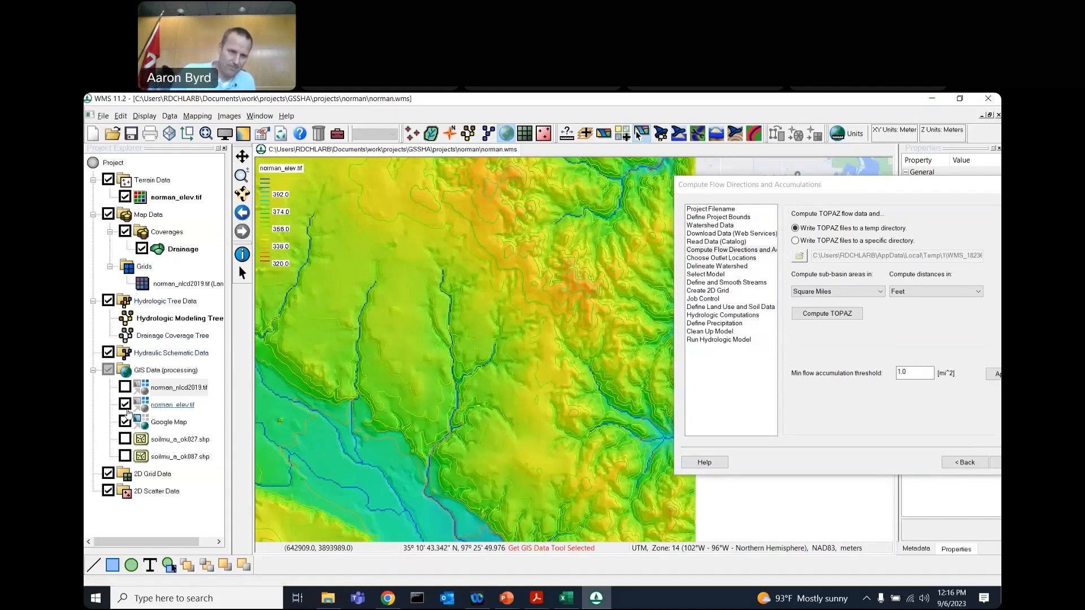
click(125, 404)
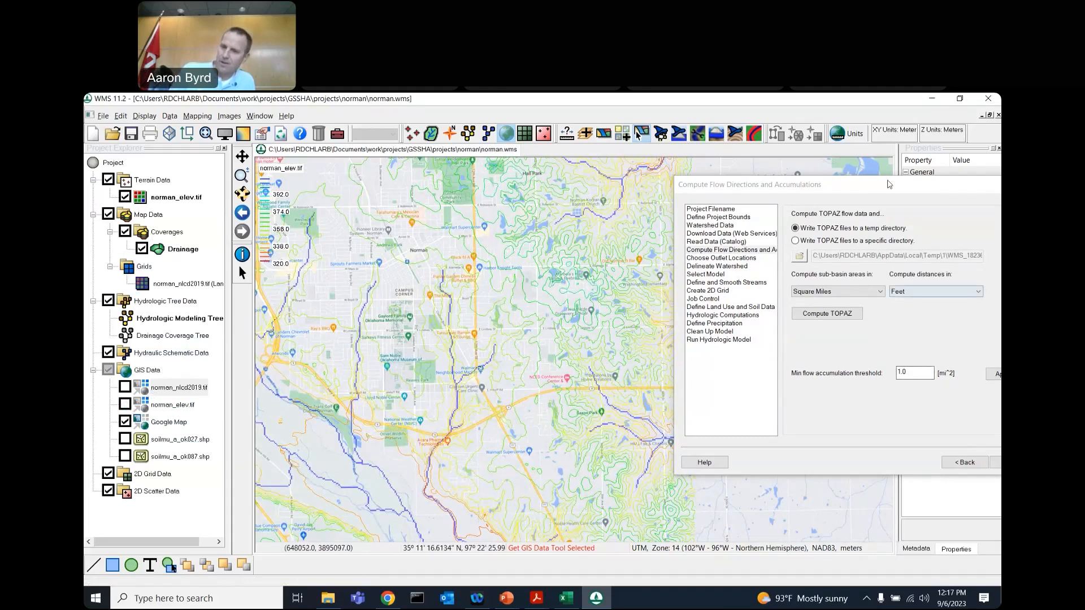
Apply the 1.0 mi^2 minimum flow accumulation threshold to the display and advance the wizard to choosing outlet locations.
drag(889, 184, 695, 188)
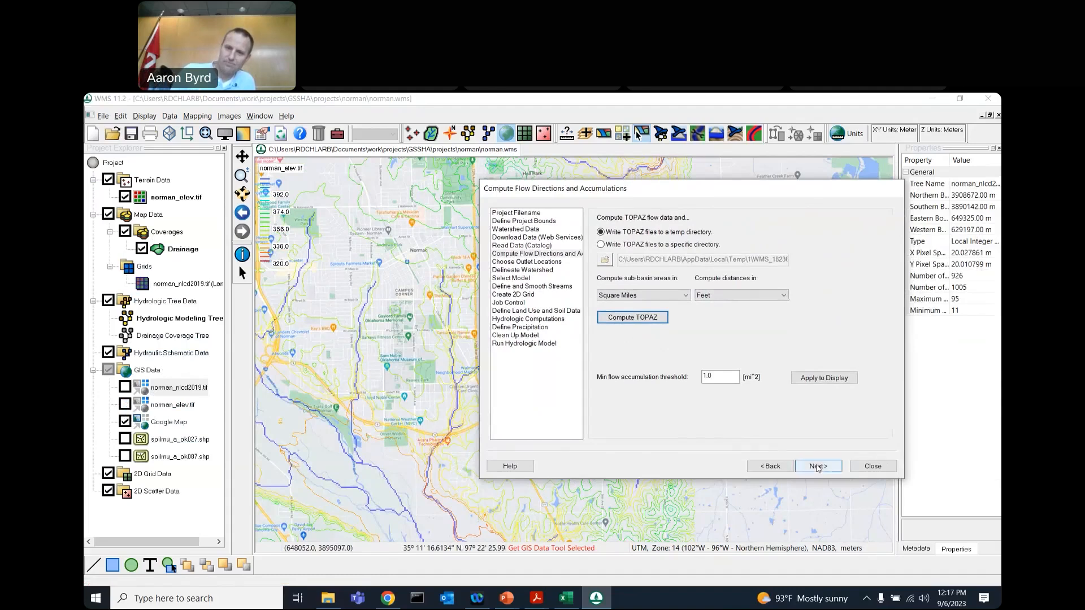
click(822, 378)
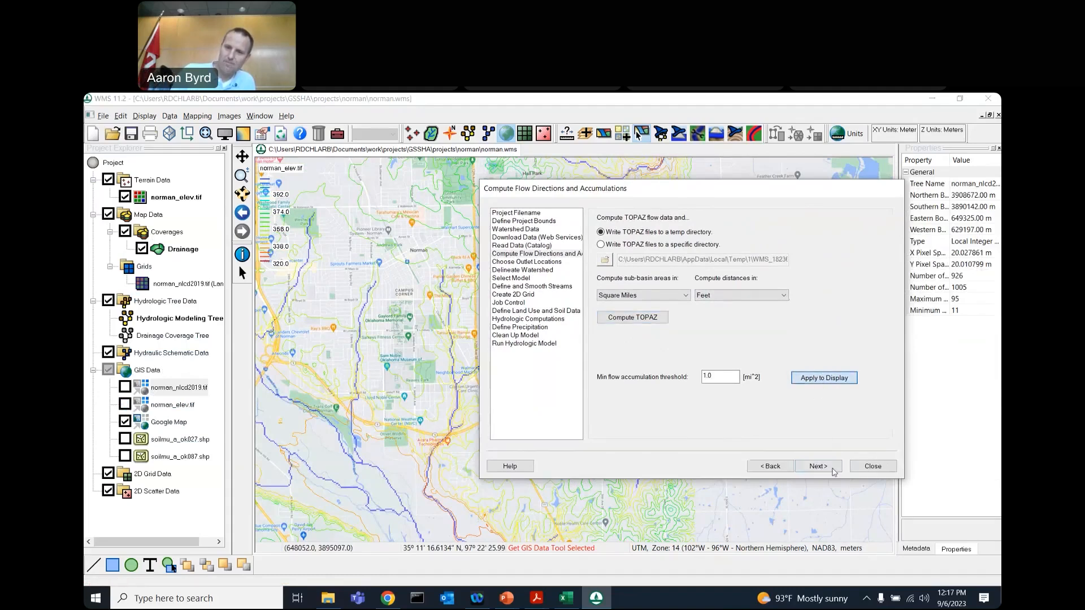
click(832, 469)
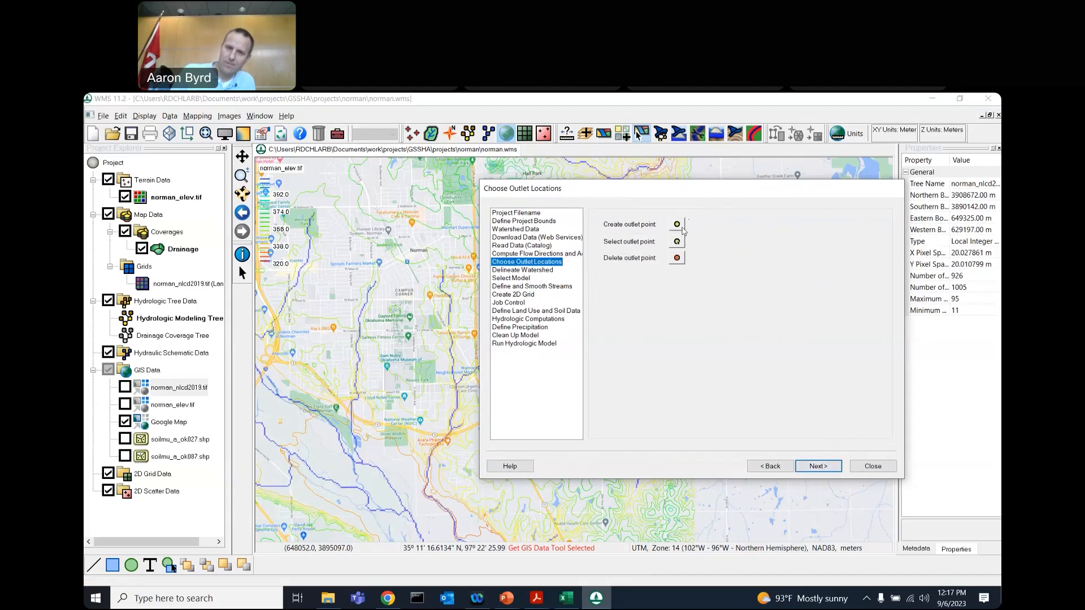
Create a watershed outlet point on the stream where it crosses Hwy 9, south of the University of Oklahoma.
click(677, 225)
drag(690, 195, 927, 290)
click(459, 436)
scroll(459, 436, up, 3)
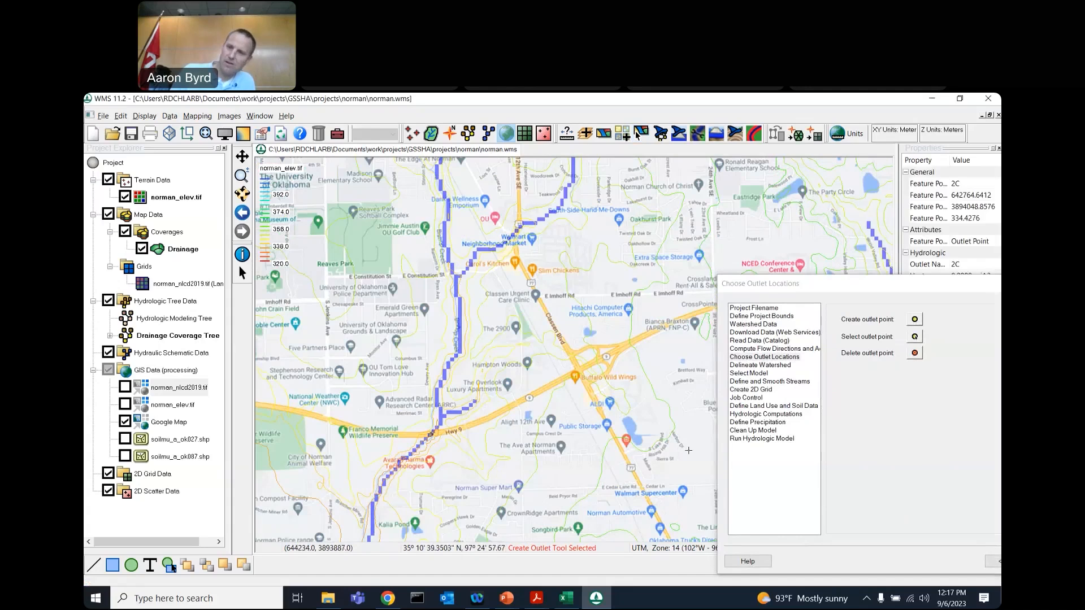
Delineate the watershed above the outlet using the 1.0 mi^2 stream threshold.
drag(901, 286, 721, 228)
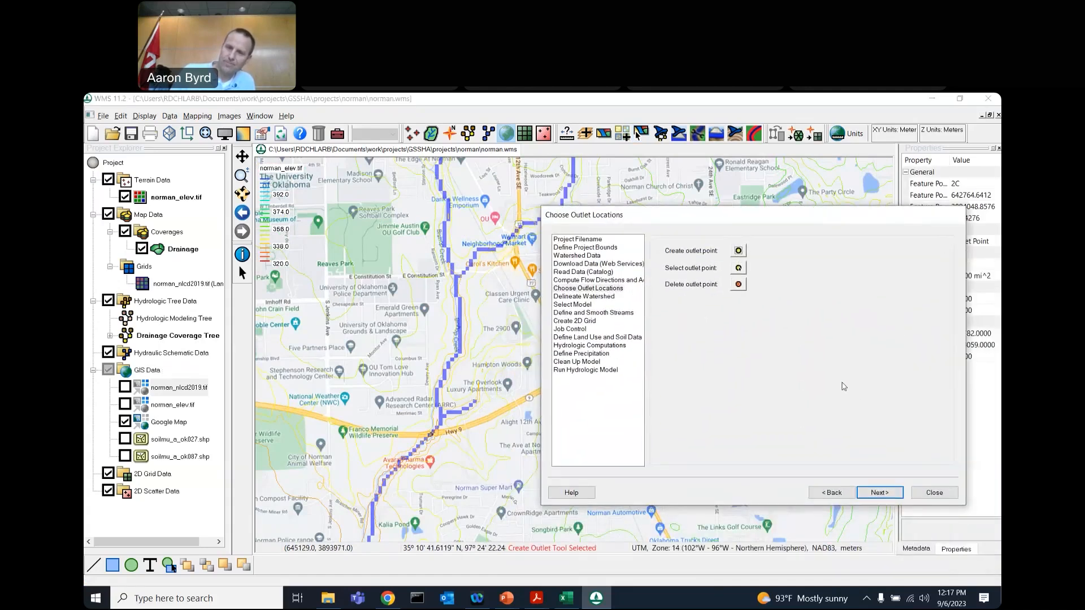
click(879, 493)
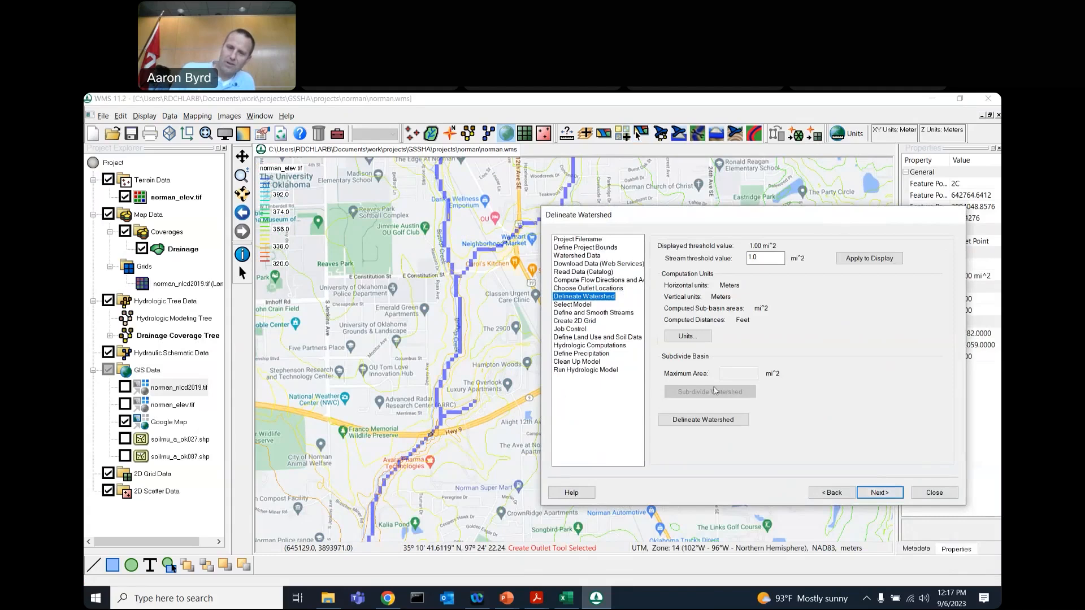
click(718, 423)
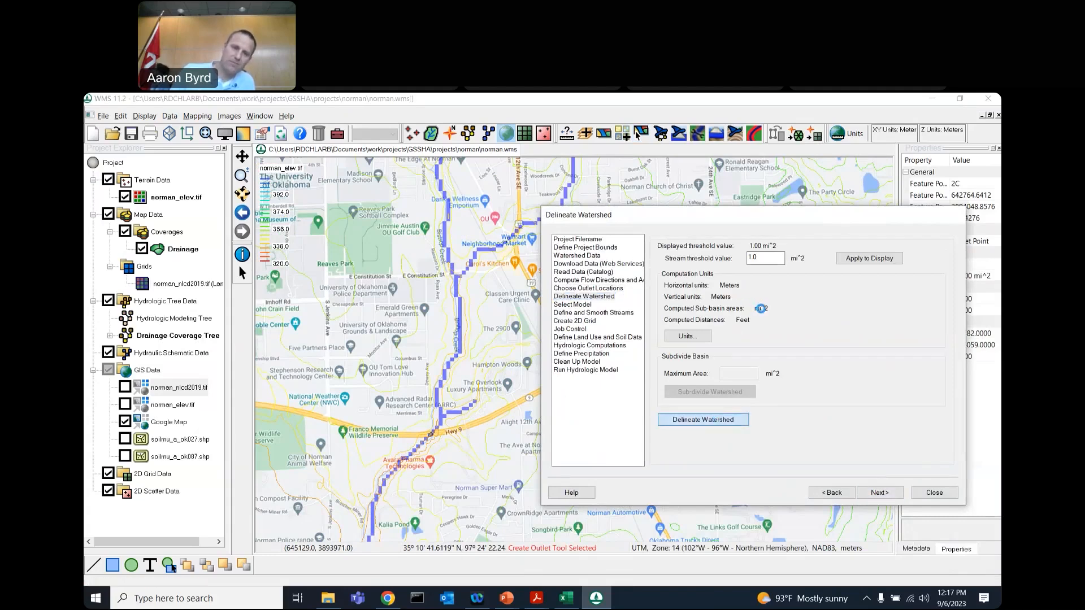
drag(766, 217, 760, 184)
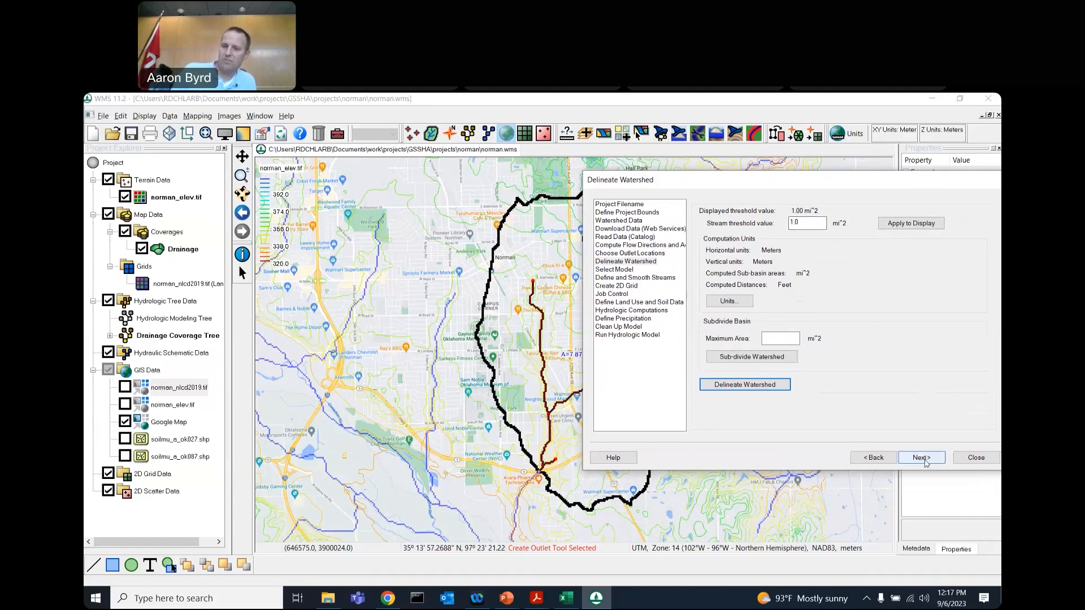
Choose GSSHA as the desired model, initialize its model data, and check the new entries in the project tree.
click(925, 459)
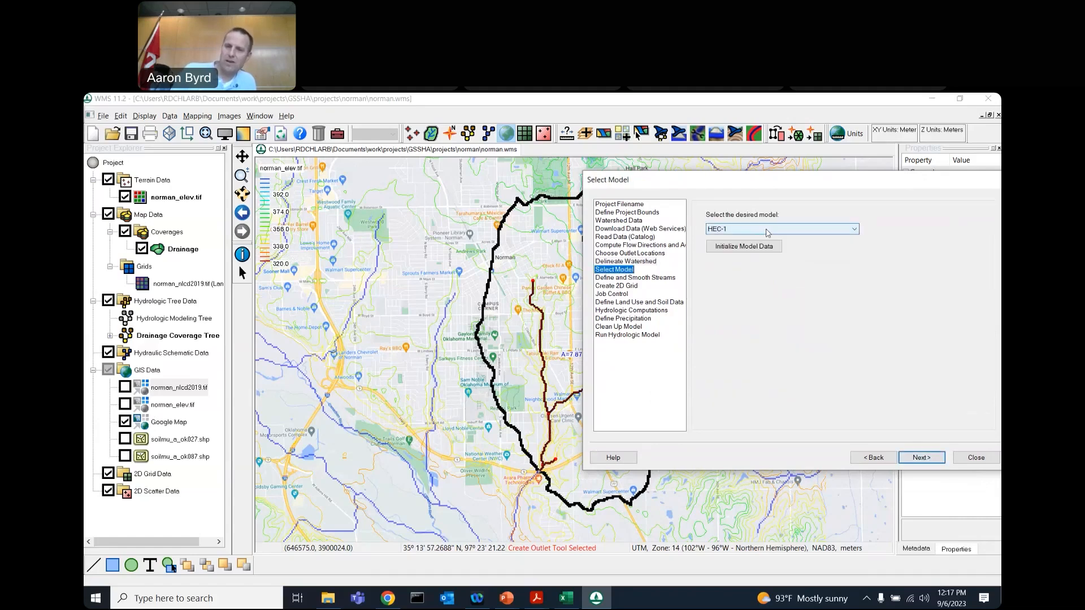
click(767, 229)
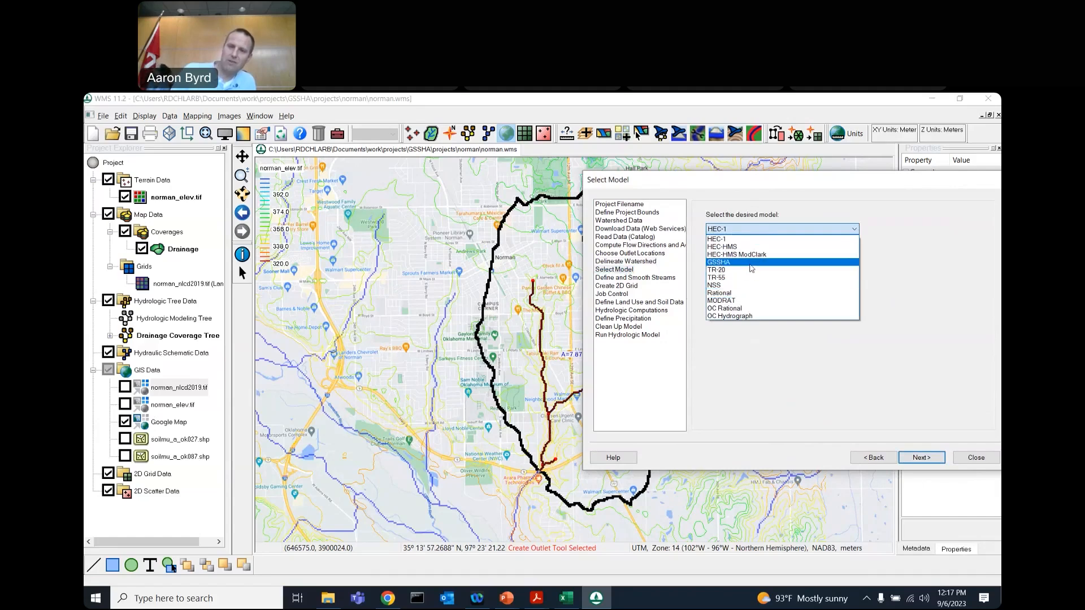
click(752, 268)
click(733, 229)
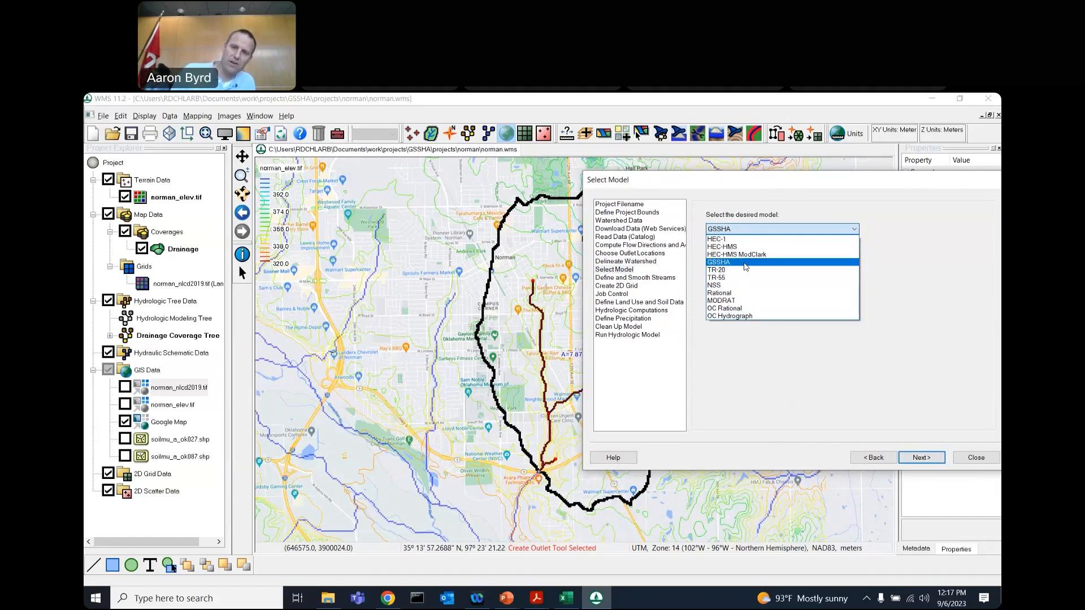
click(746, 263)
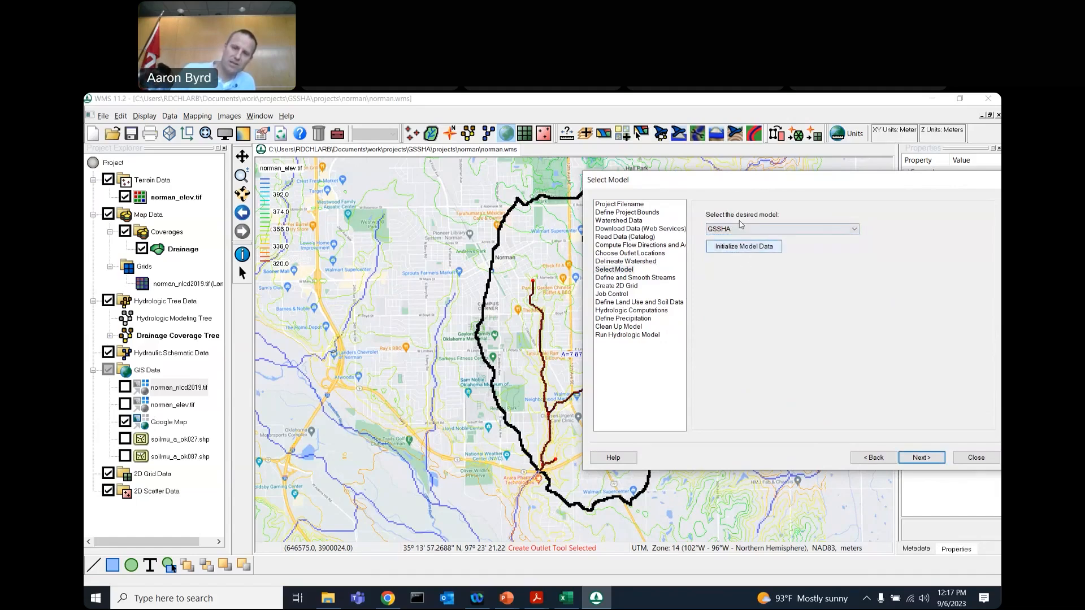
click(736, 251)
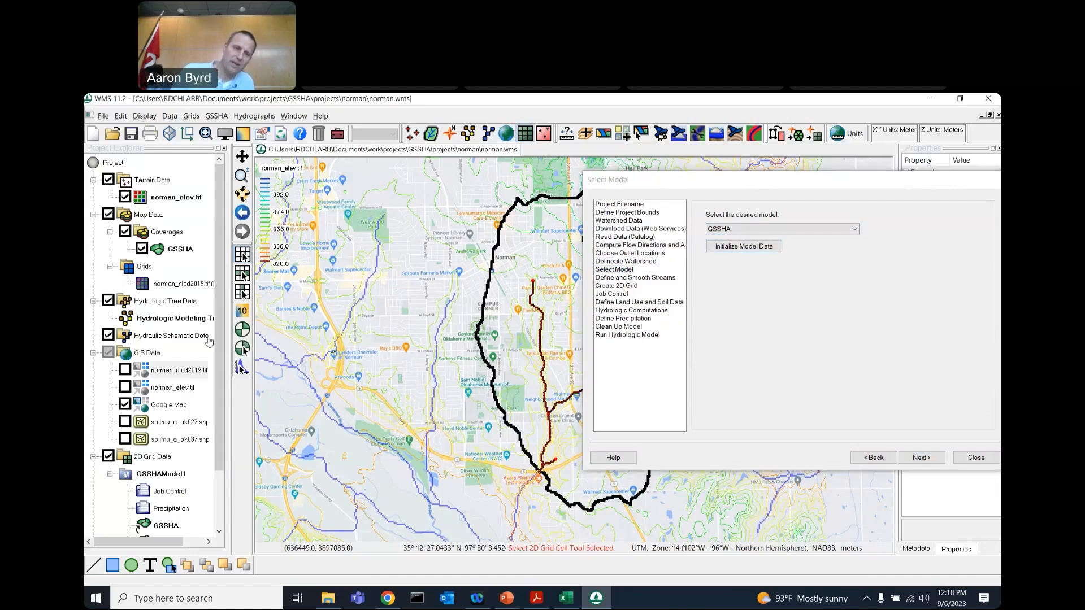
scroll(202, 452, down, 3)
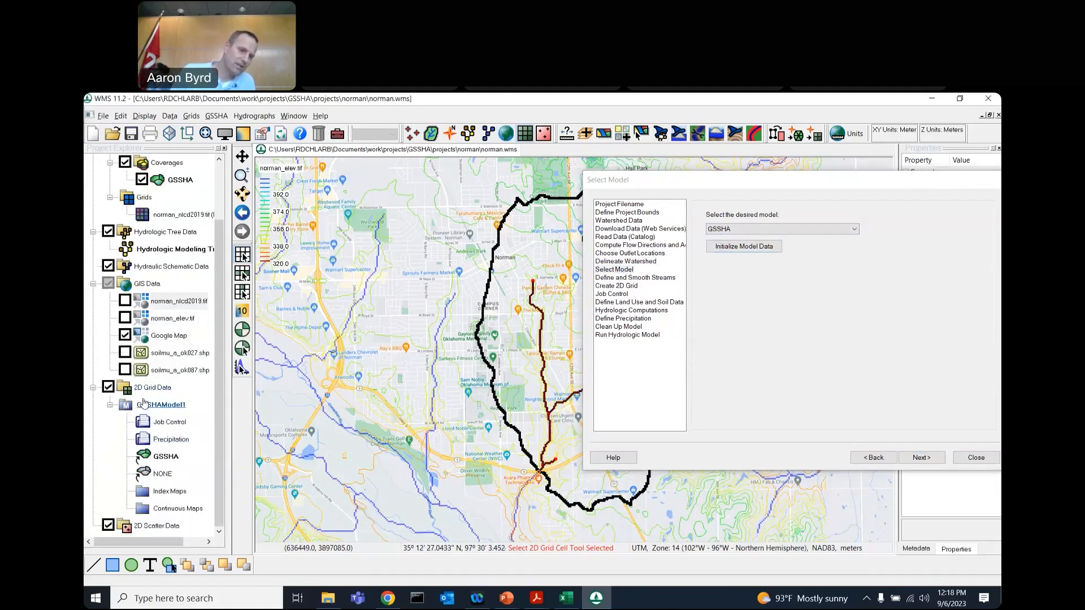
Advance the wizard to defining and smoothing streams, and select all stream arcs inside the watershed.
click(918, 462)
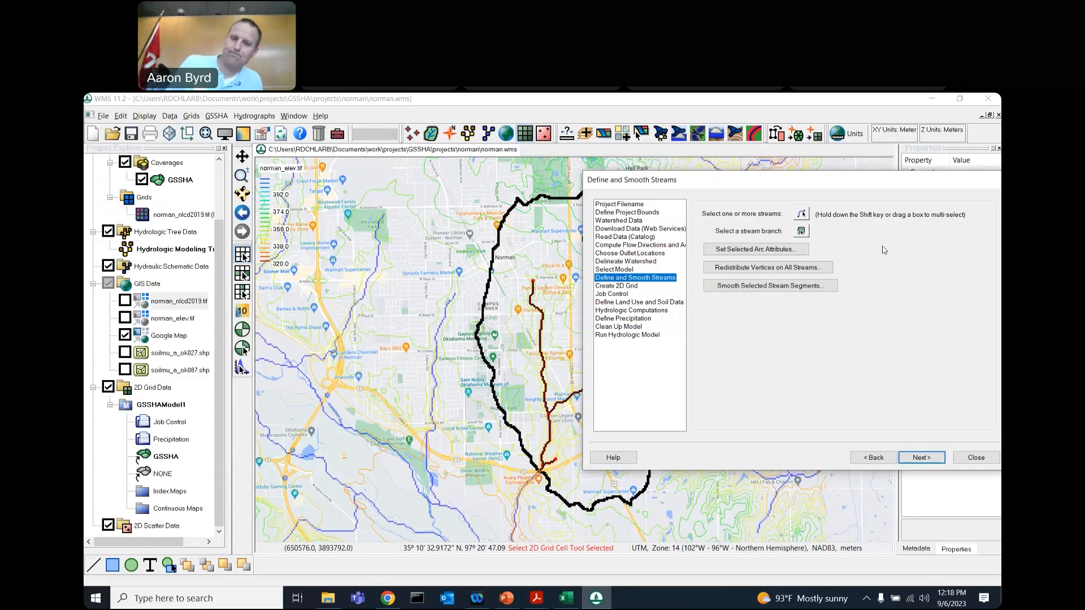
drag(811, 190, 881, 227)
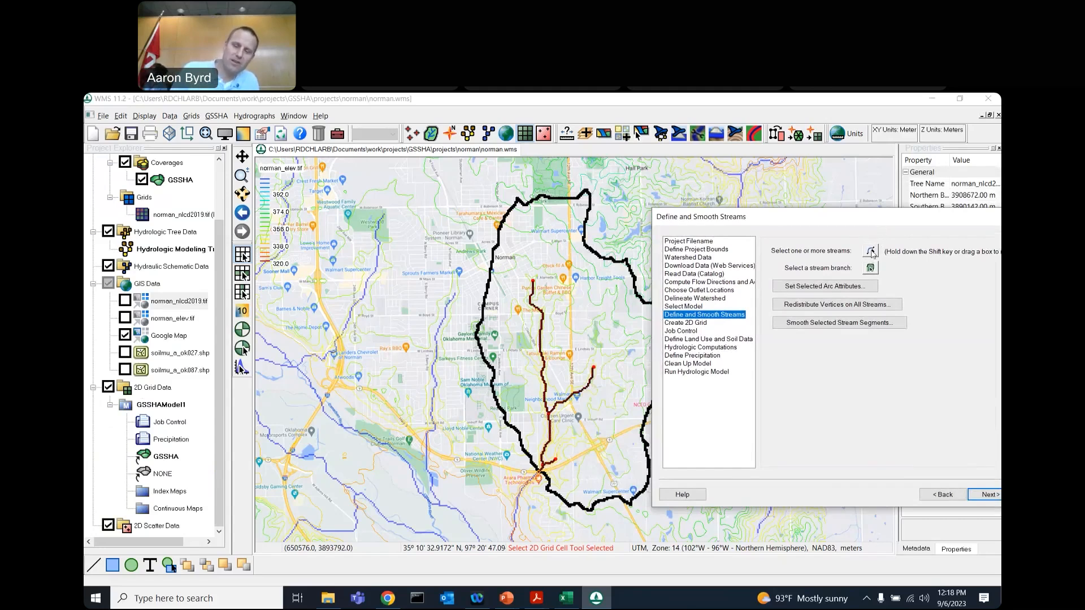
click(871, 251)
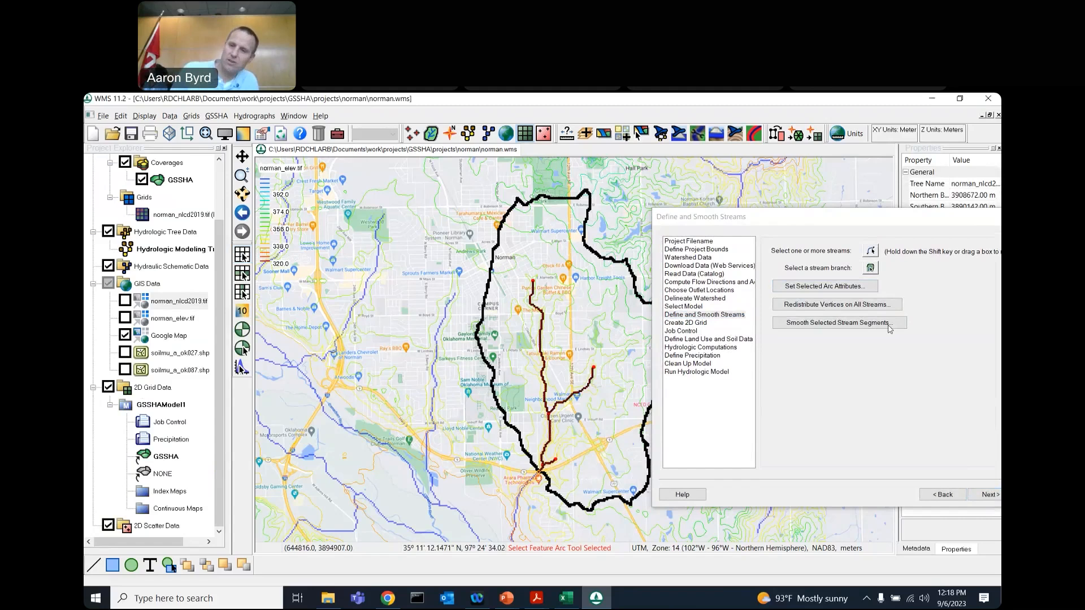
drag(501, 266, 649, 507)
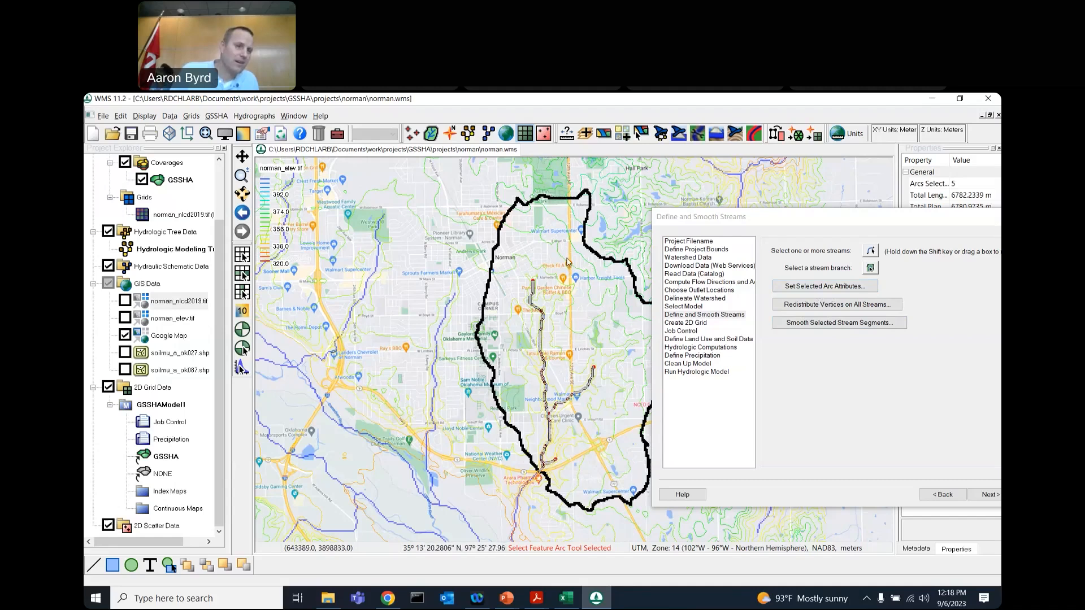
Examine the delineated watershed boundary, the selected stream arcs, and the outlet at Hwy 9 against the street map.
click(688, 391)
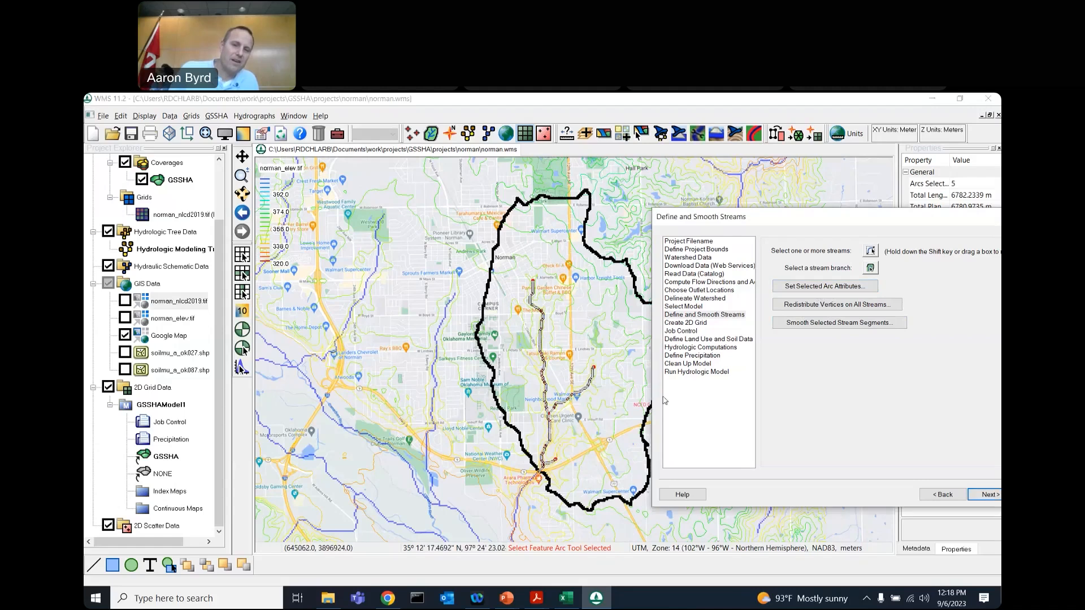
drag(584, 399, 488, 401)
scroll(517, 405, up, 1)
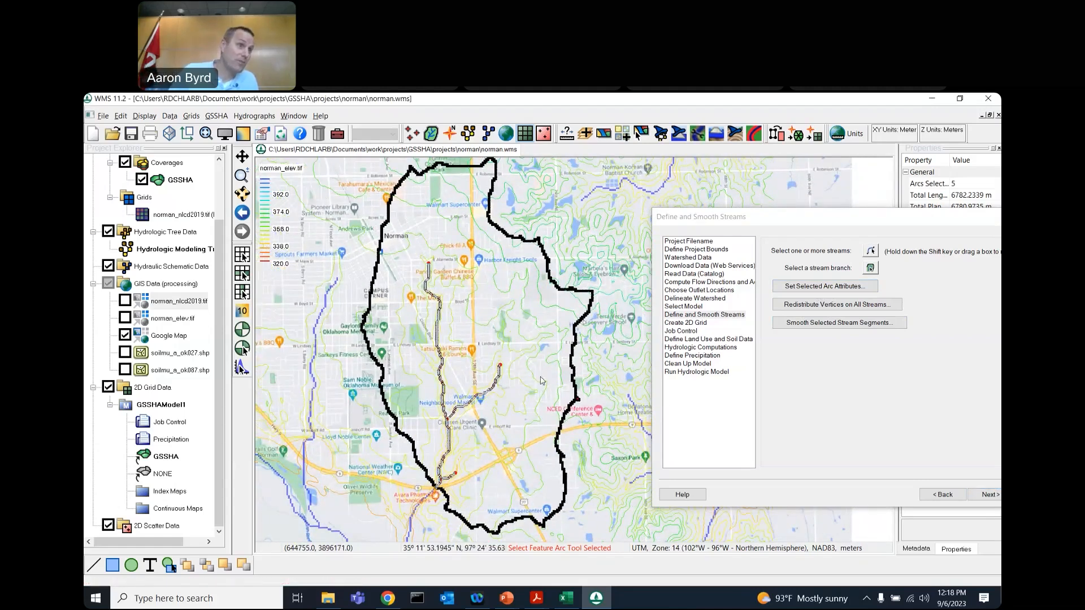
scroll(541, 381, down, 1)
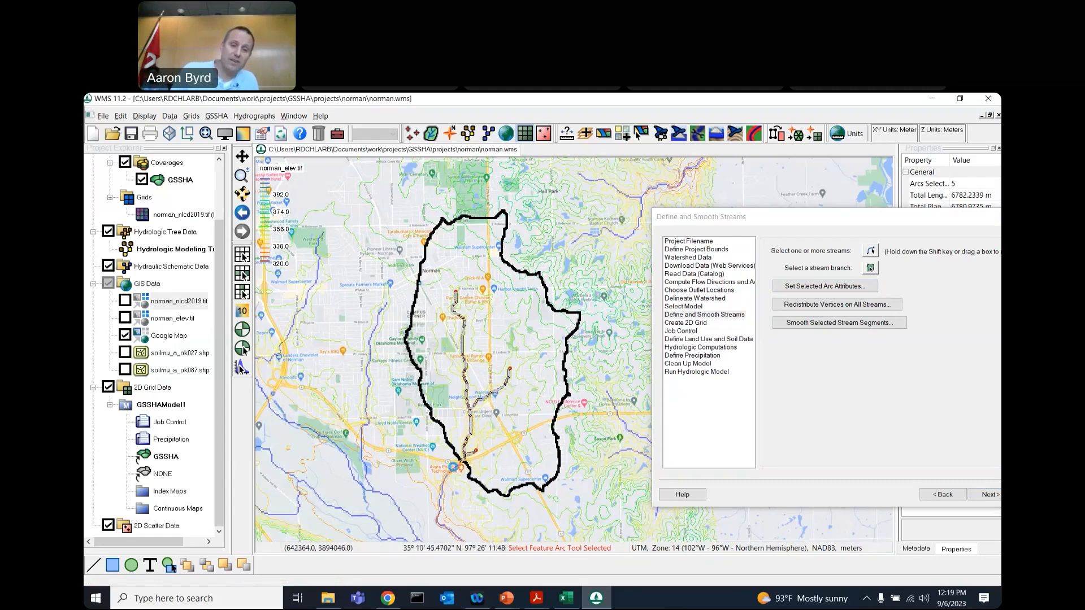
scroll(477, 460, up, 5)
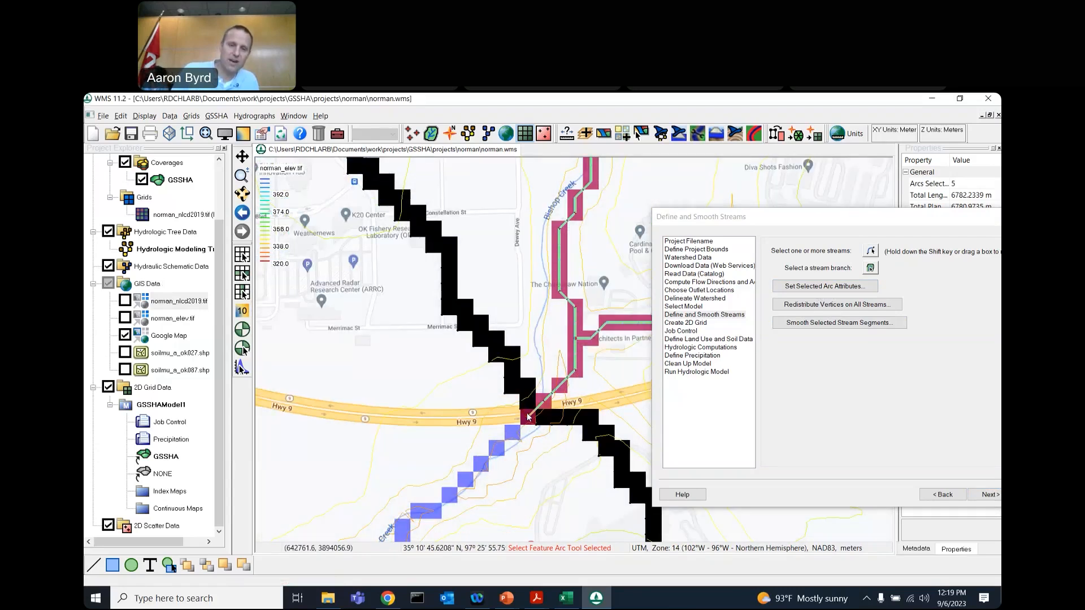
scroll(527, 417, down, 4)
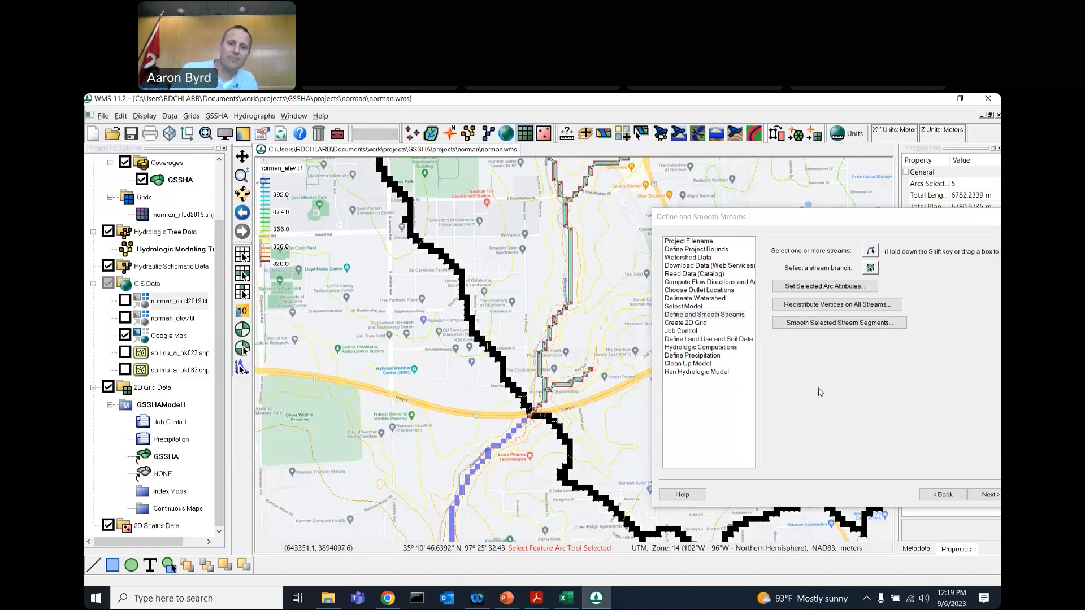
drag(807, 220, 812, 258)
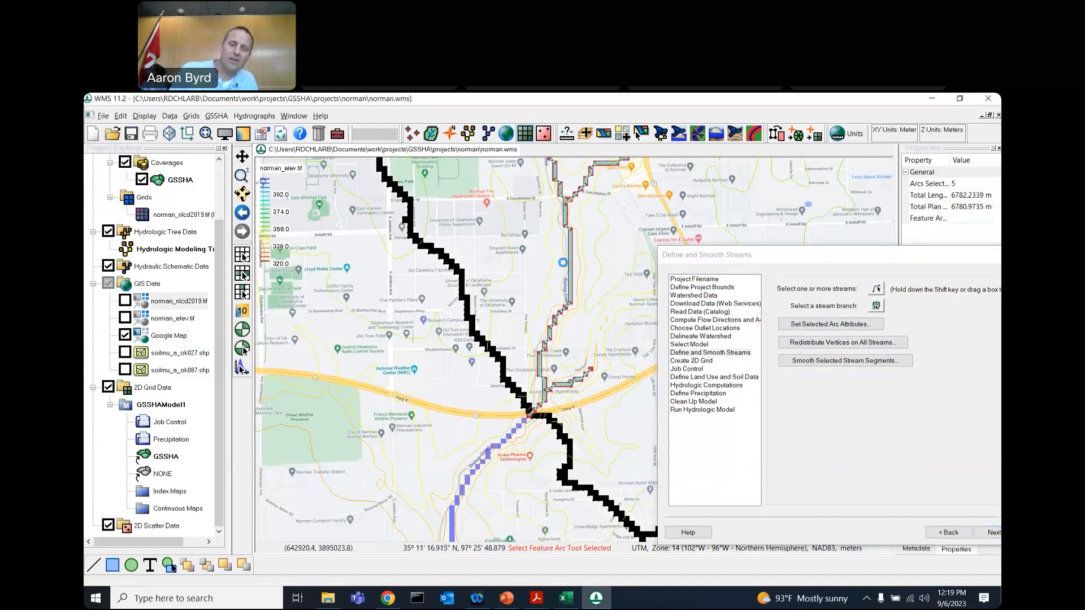
scroll(541, 386, down, 3)
drag(541, 386, 515, 451)
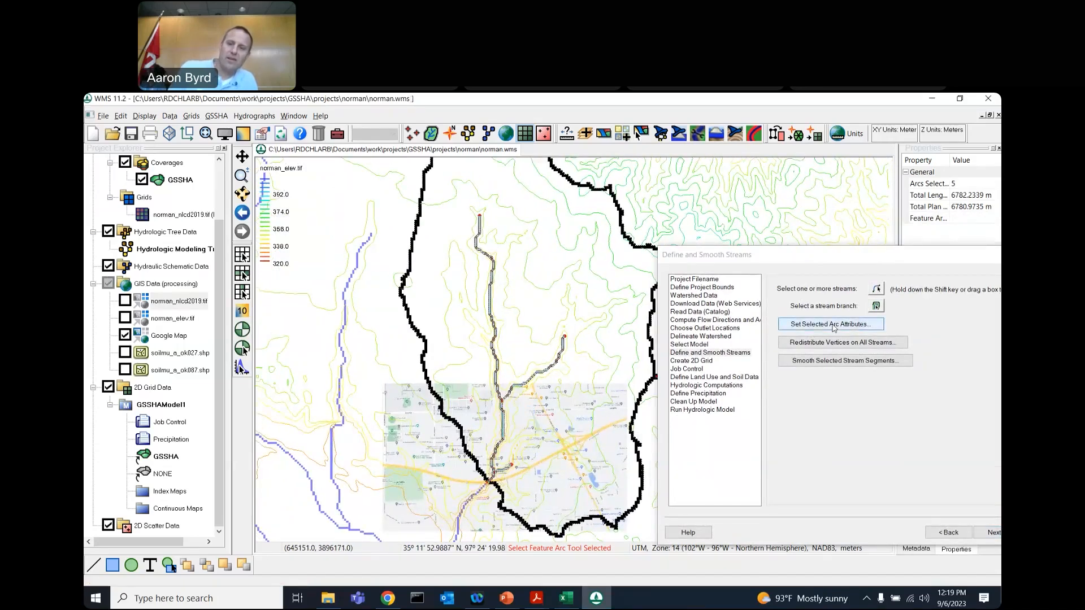
Set all selected stream arcs to trapezoidal channel with a Manning's n of 0.045.
click(834, 325)
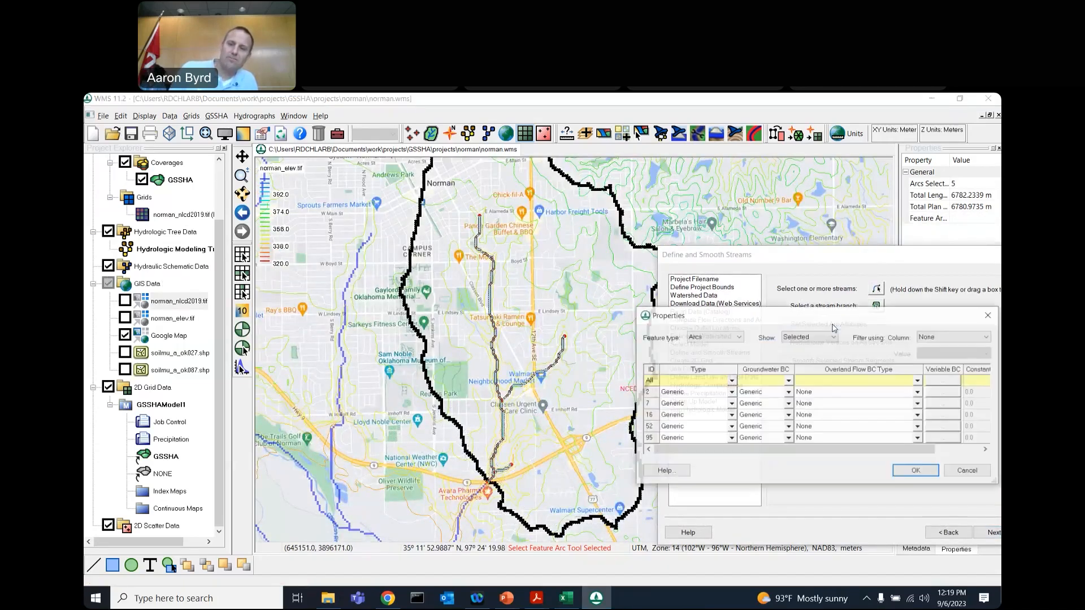
click(732, 381)
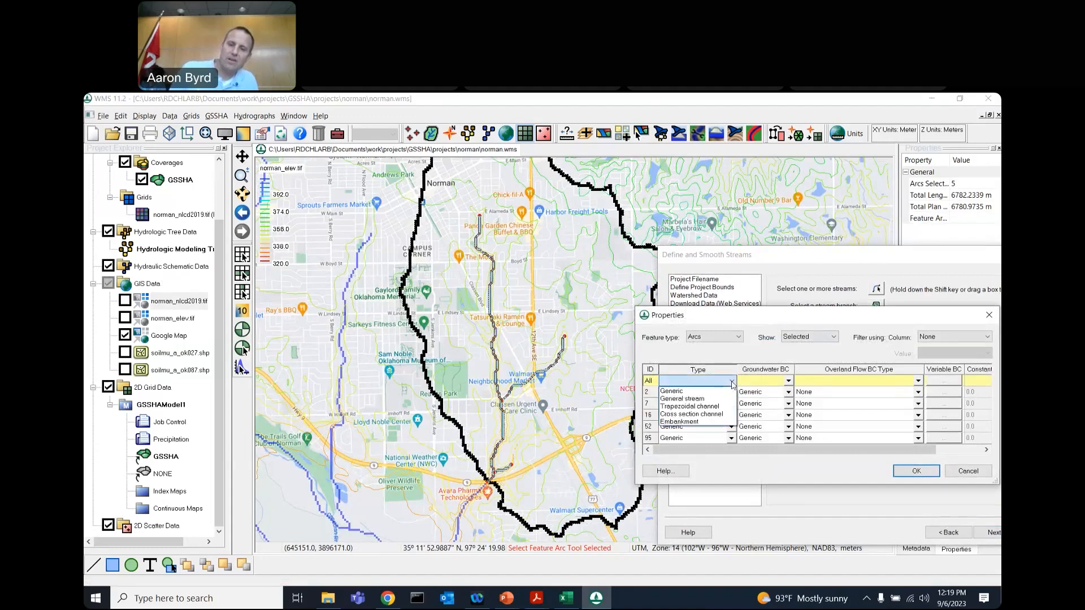
click(713, 407)
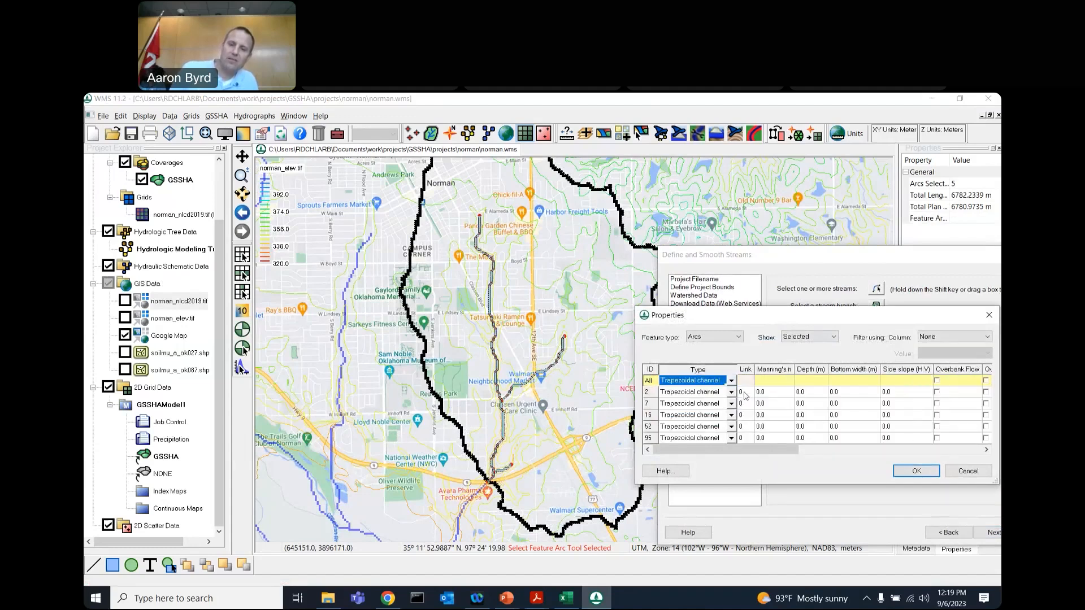
click(773, 380)
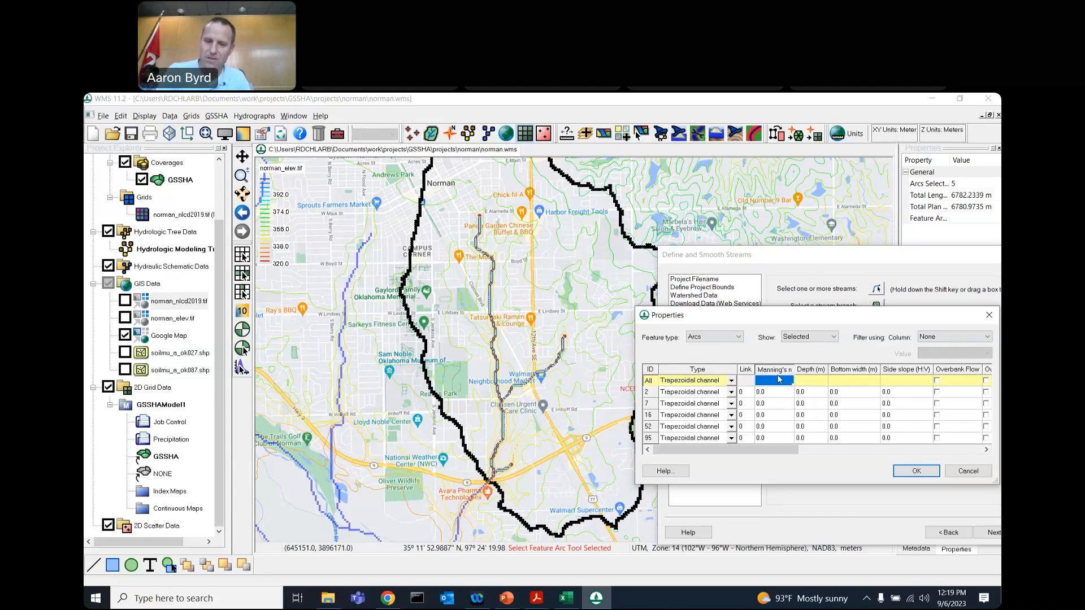
click(779, 379)
text(04)
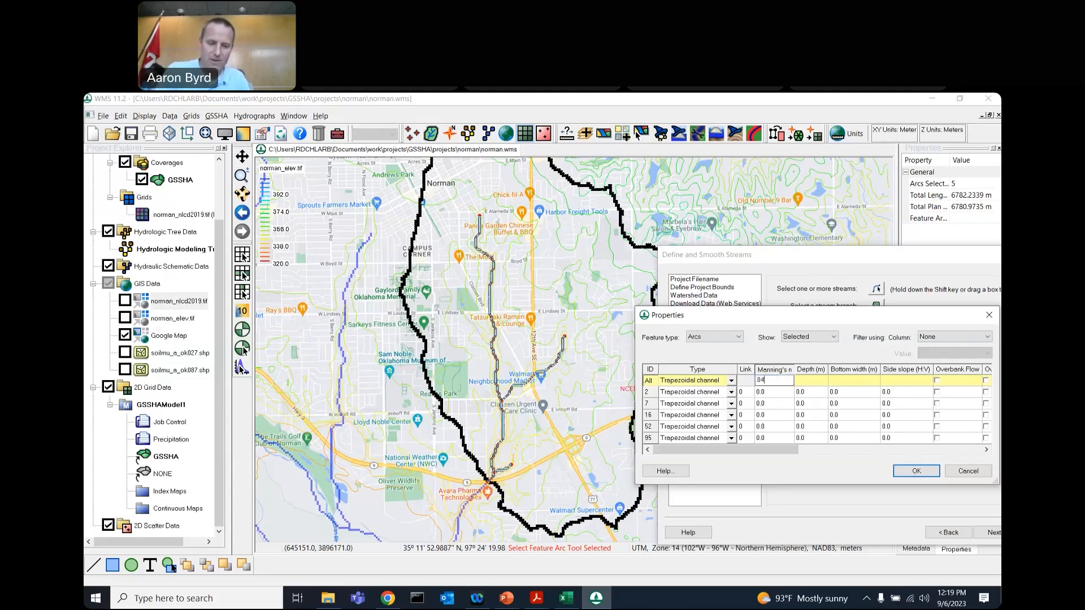
text(.045)
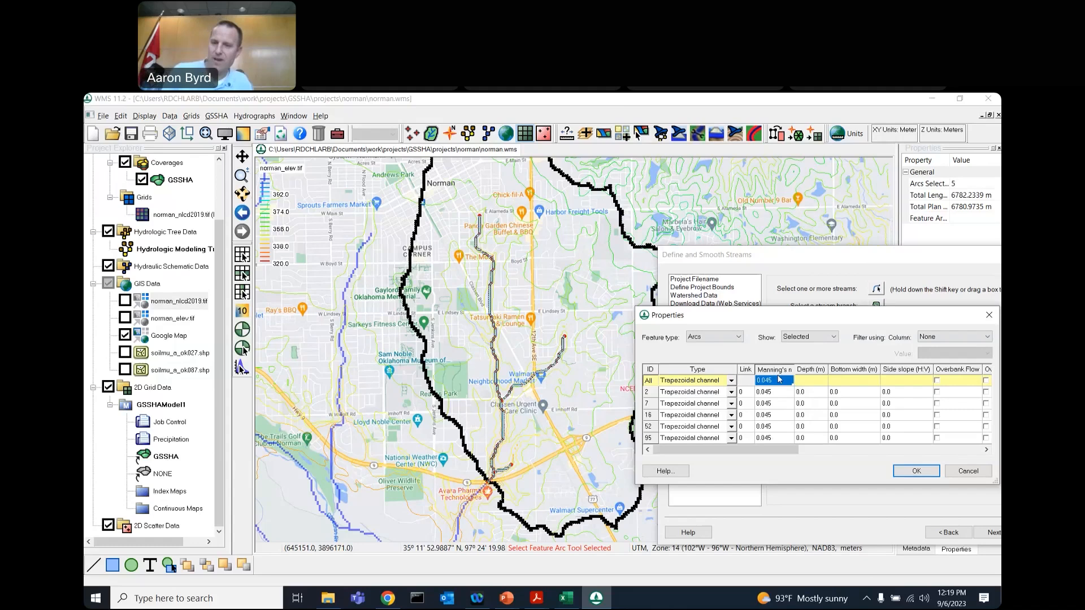
Give all selected channels a 1.0 m depth, 2.0 m bottom width and 1.0 side slope, and renumber the GSSHA links.
click(807, 384)
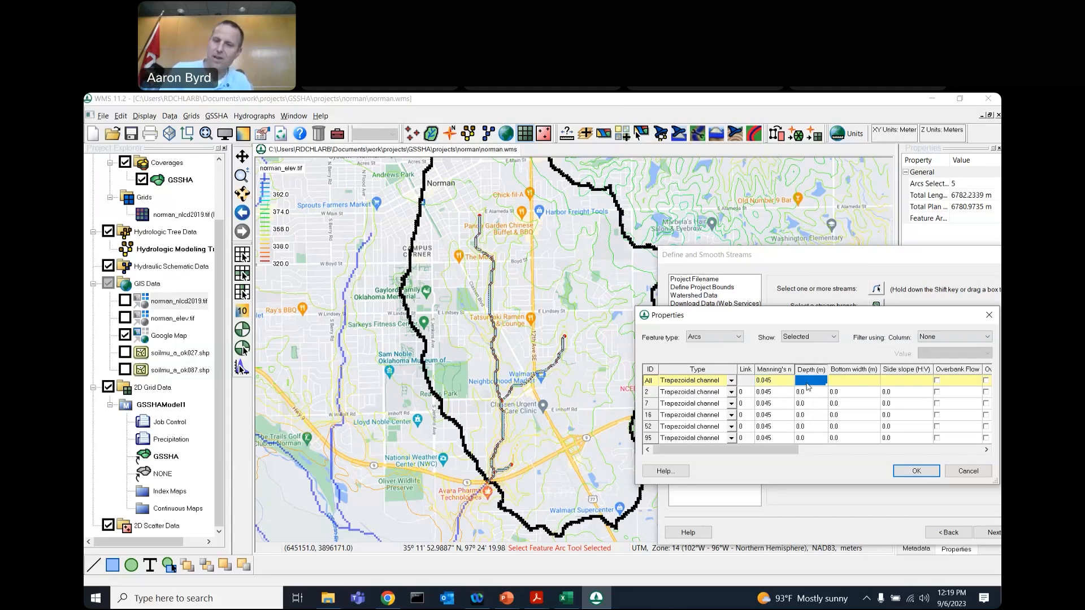
text(1)
click(846, 385)
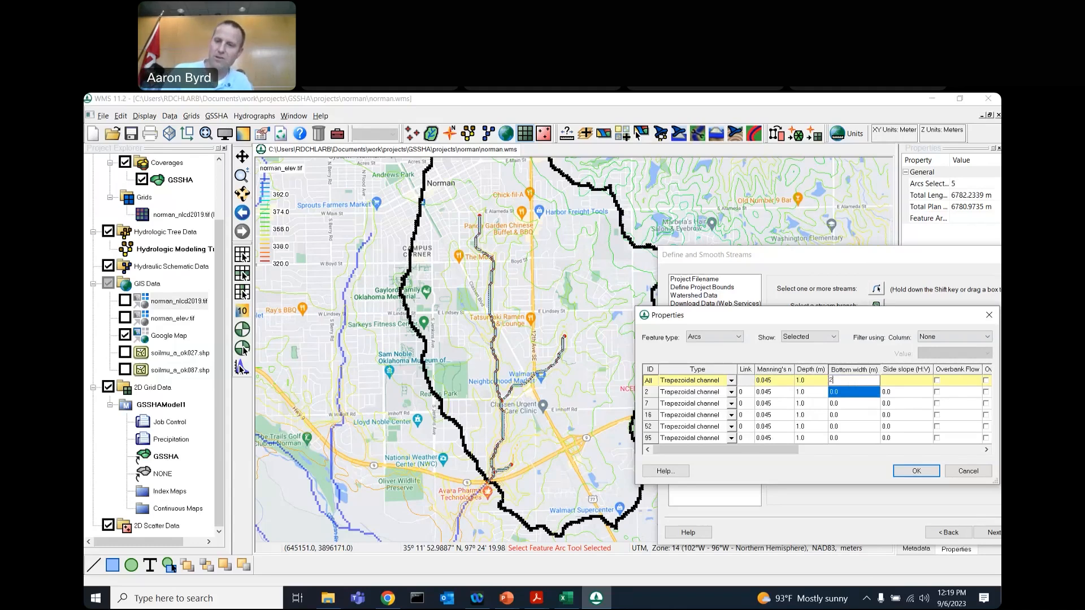
text(2)
key(Return)
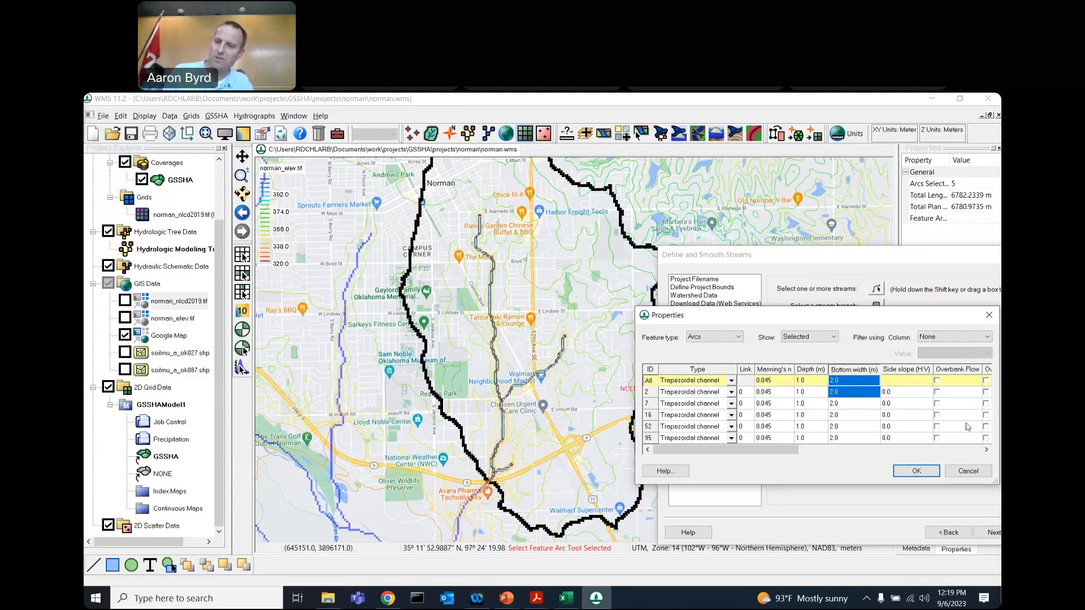
click(901, 382)
text(1)
key(Return)
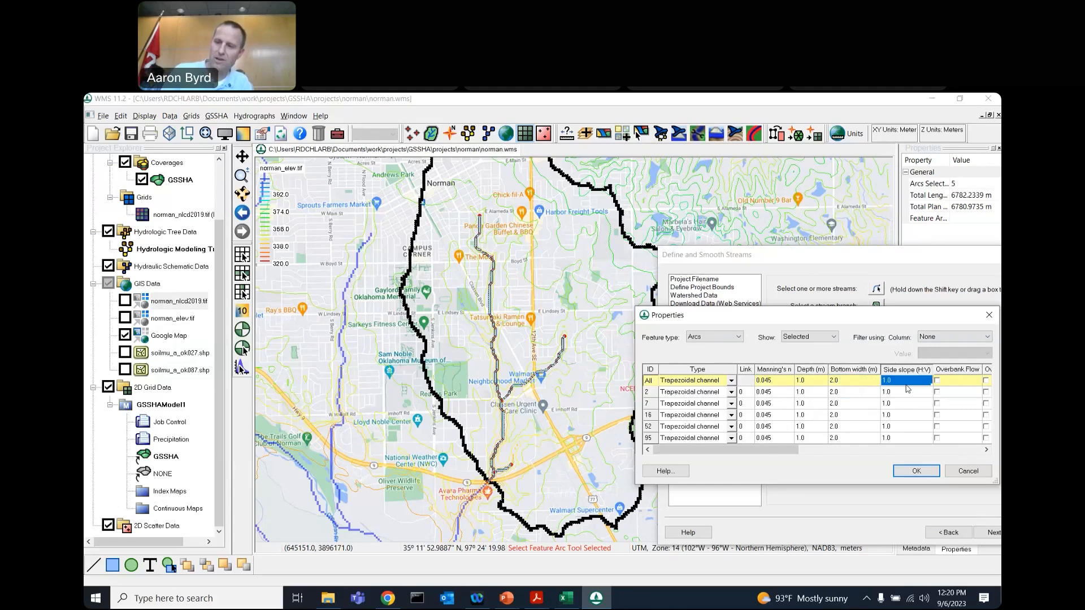
click(924, 473)
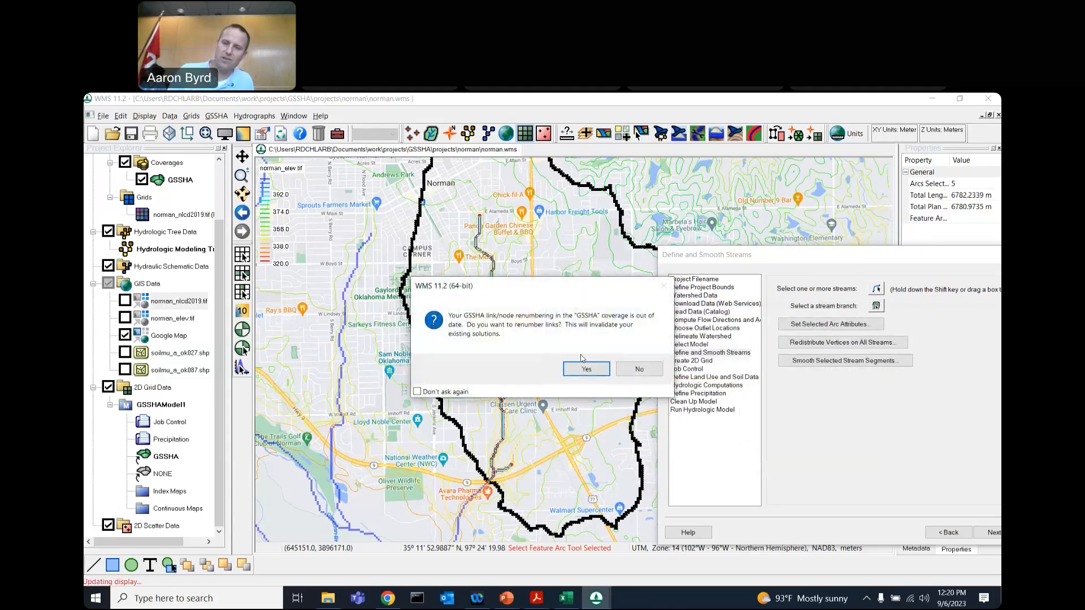
click(590, 367)
click(593, 368)
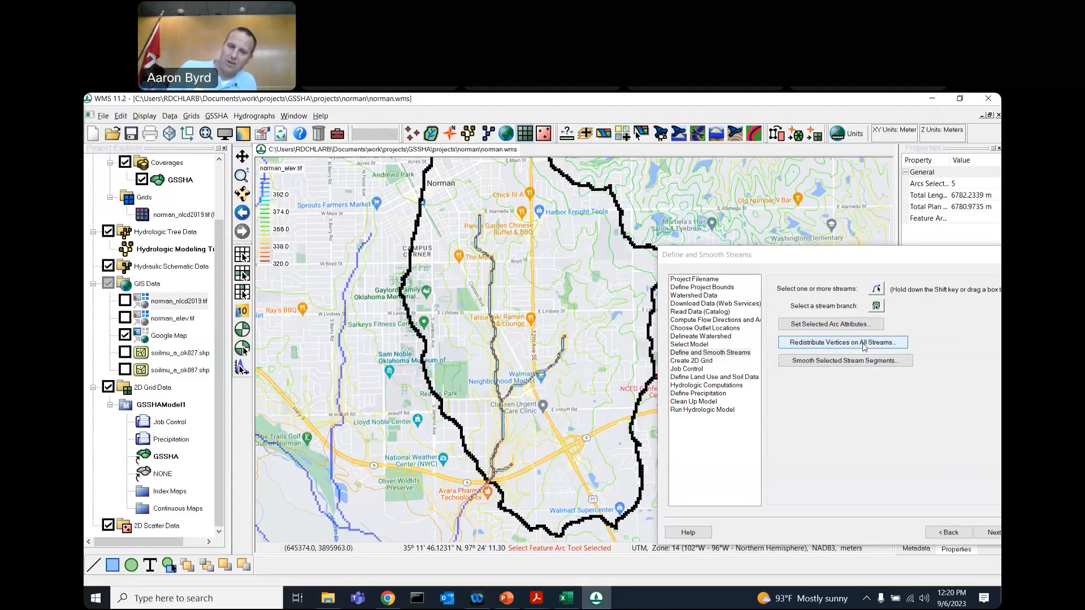
Redistribute the vertices on all selected streams using a specified average spacing of 100 m.
click(863, 343)
double_click(889, 446)
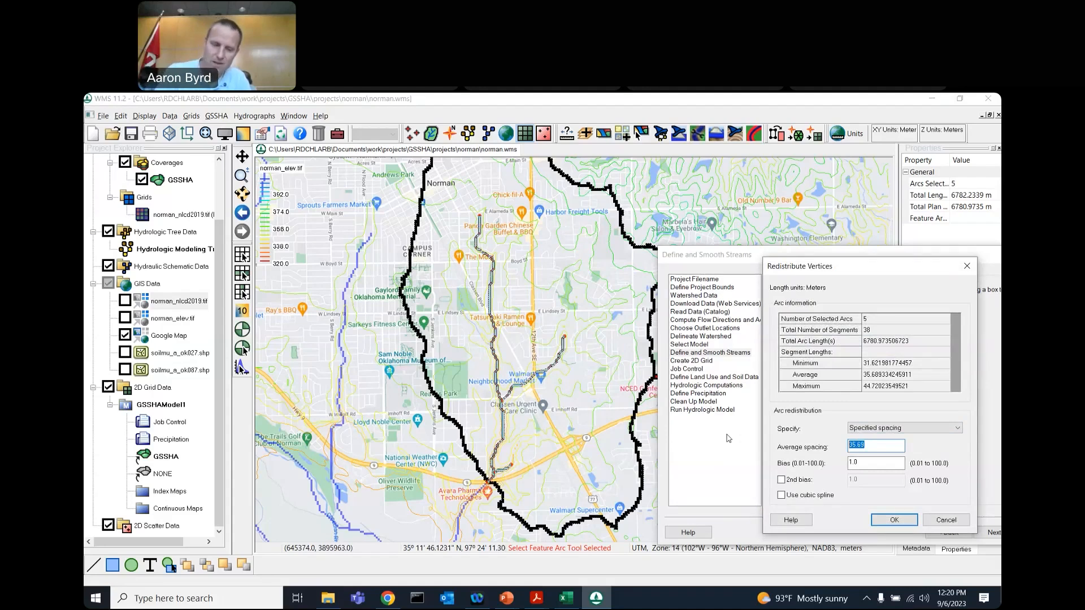
text(100)
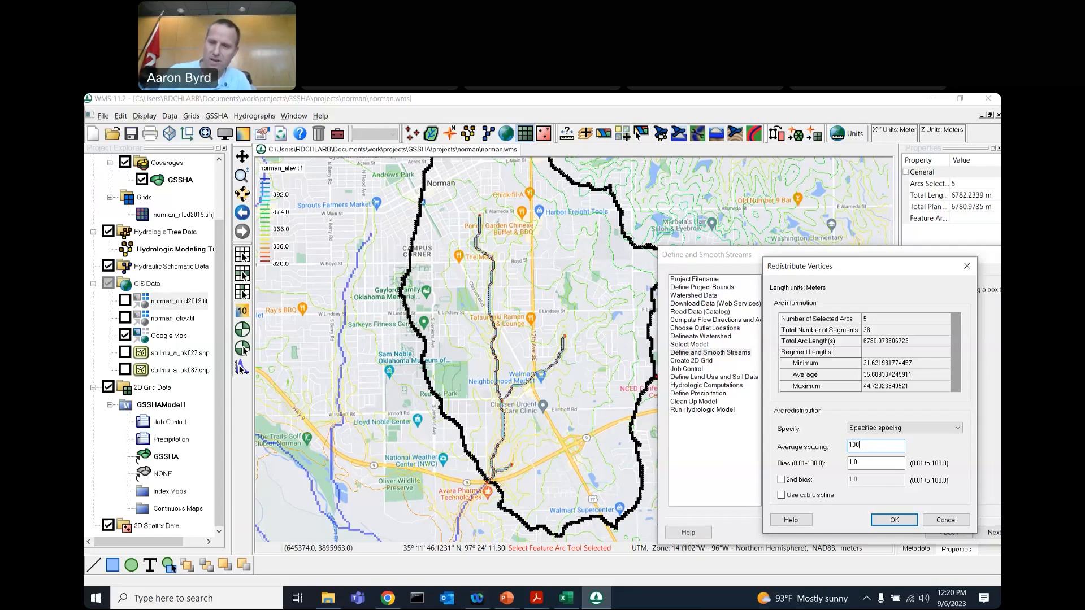
key(Tab)
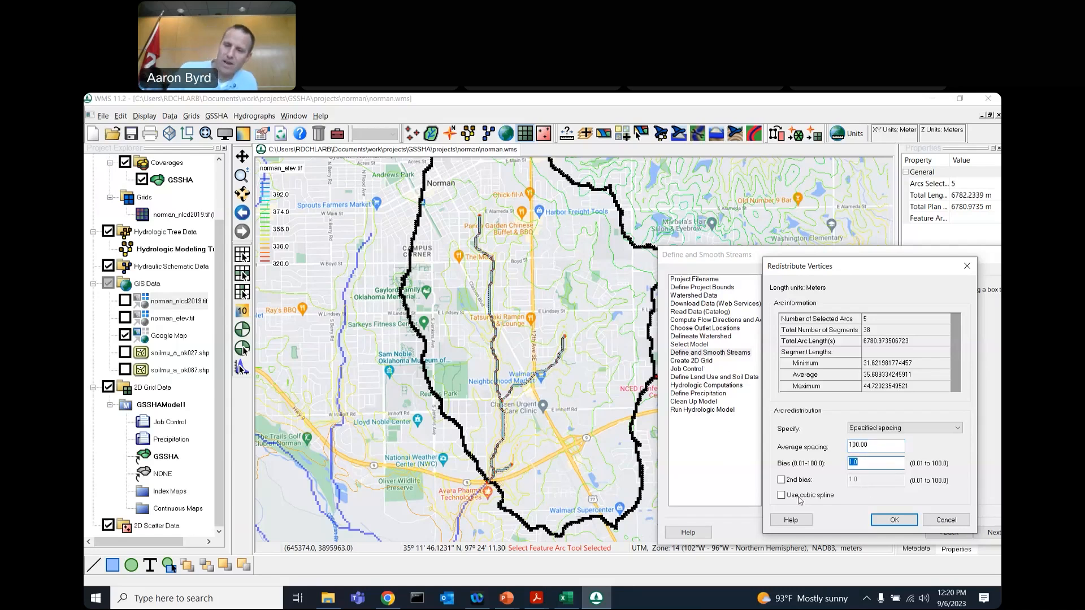
click(901, 525)
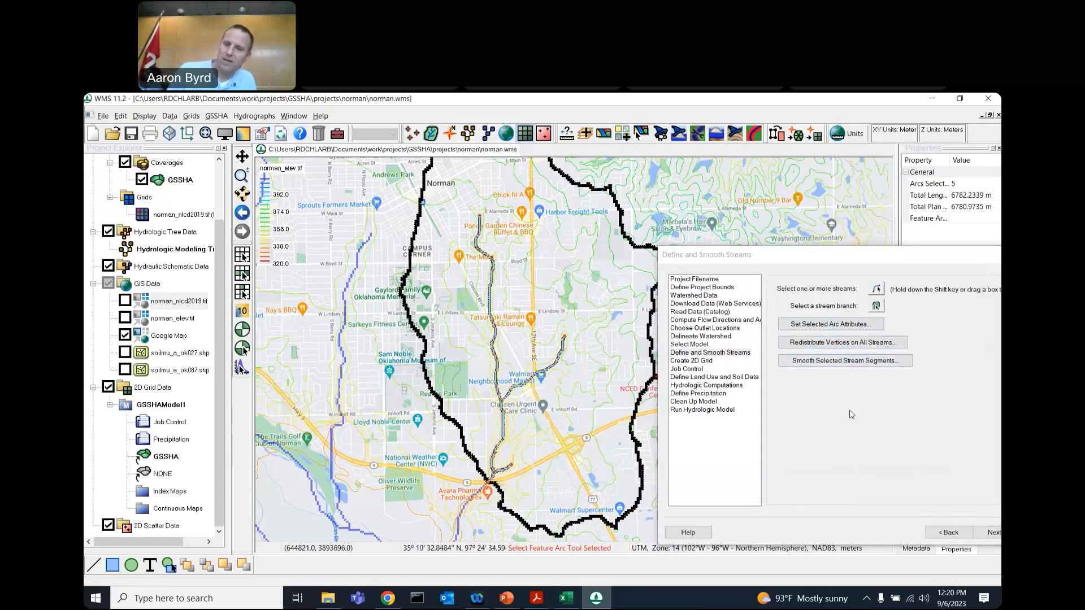
Select the three main-stem arcs from the outlet to the northern headwater and open their elevation profile for smoothing.
click(853, 359)
click(573, 486)
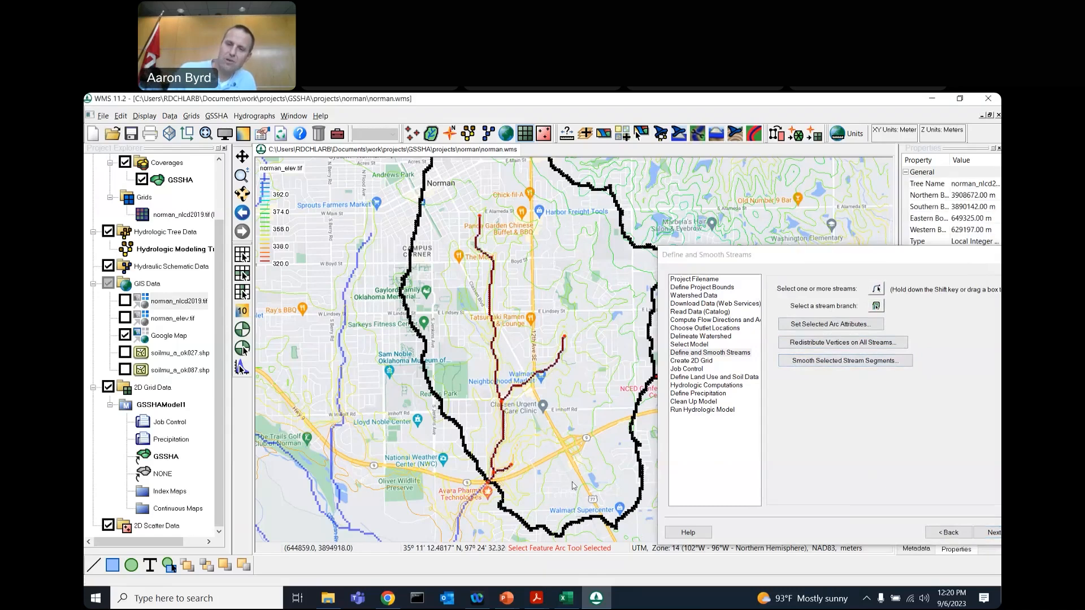
click(491, 478)
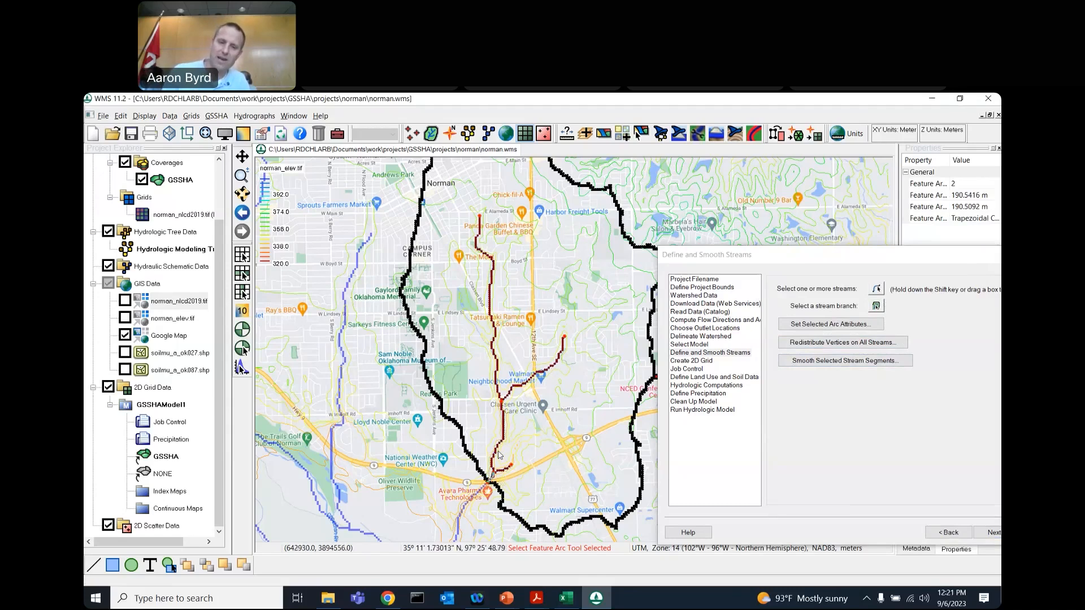
shift+click(501, 446)
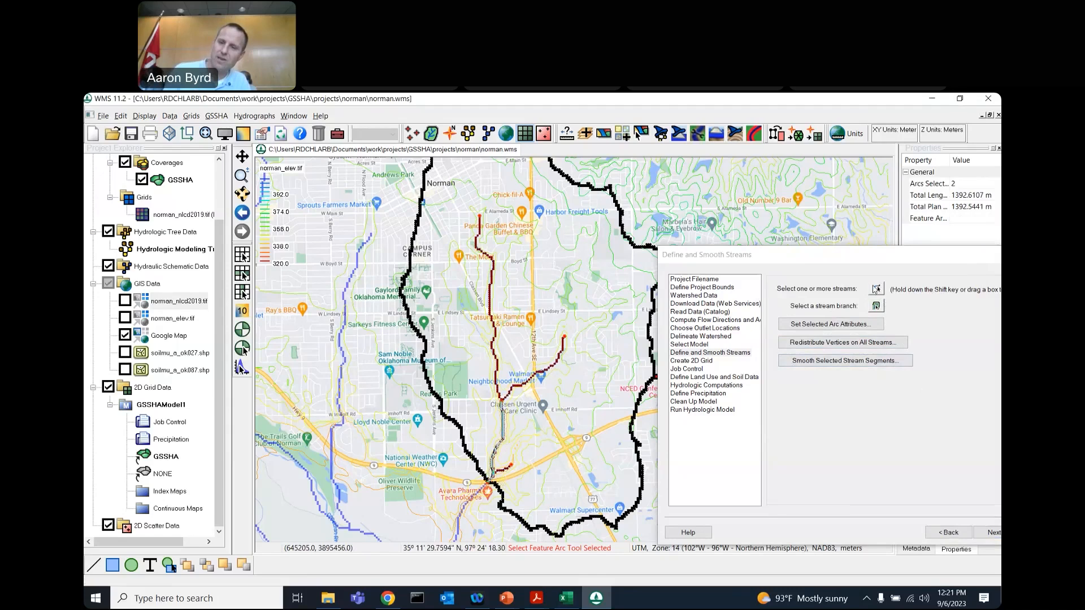
shift+click(498, 371)
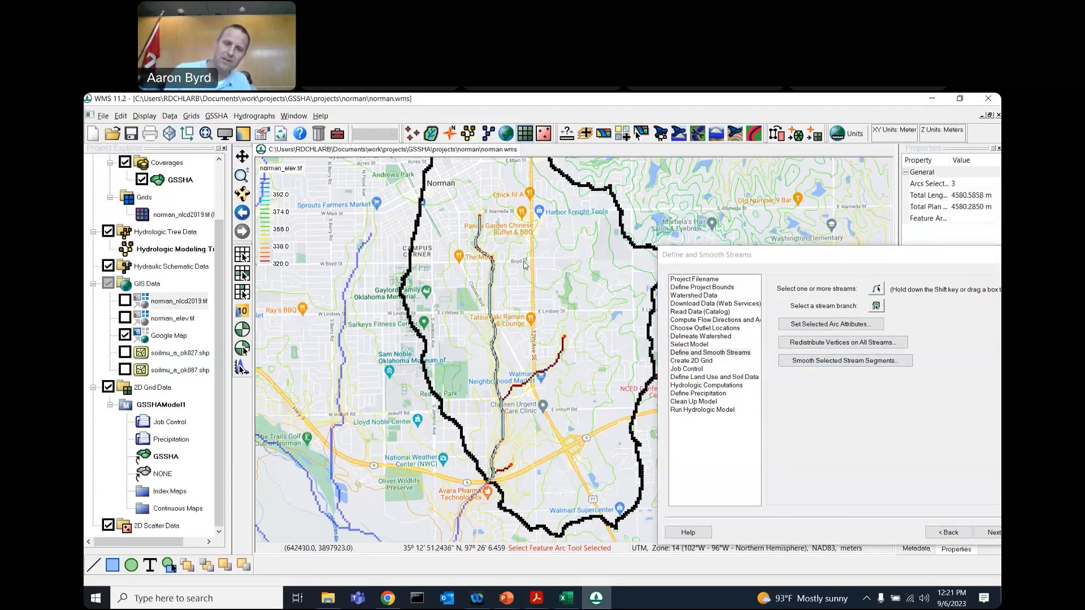
click(845, 361)
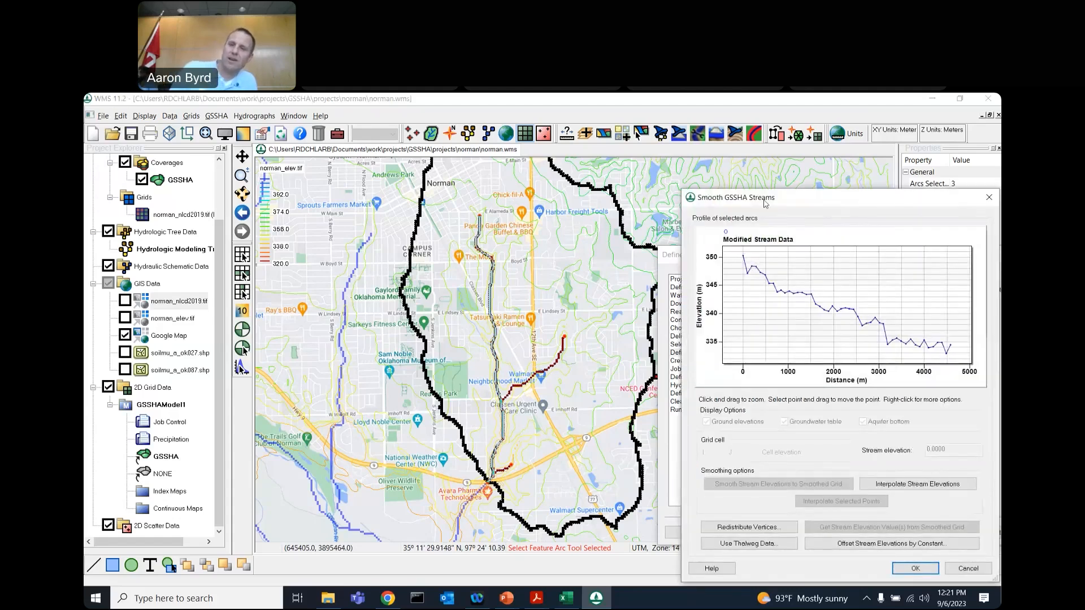
drag(765, 202, 769, 150)
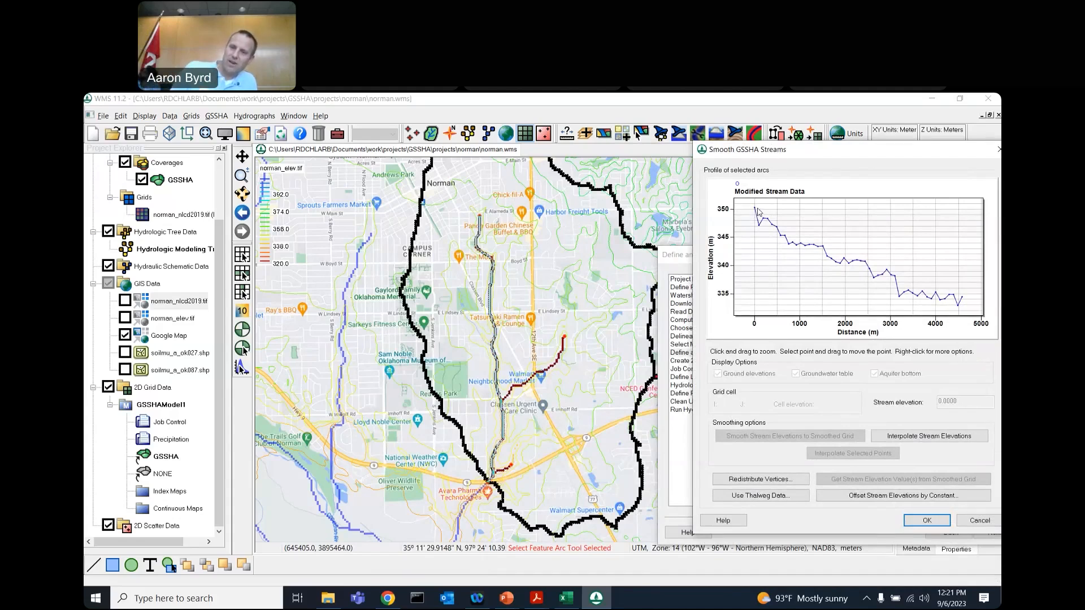
Smooth the main stem by interpolating between both profile ends and the low points near 750, 1900, 2600 and 3200 m.
click(754, 211)
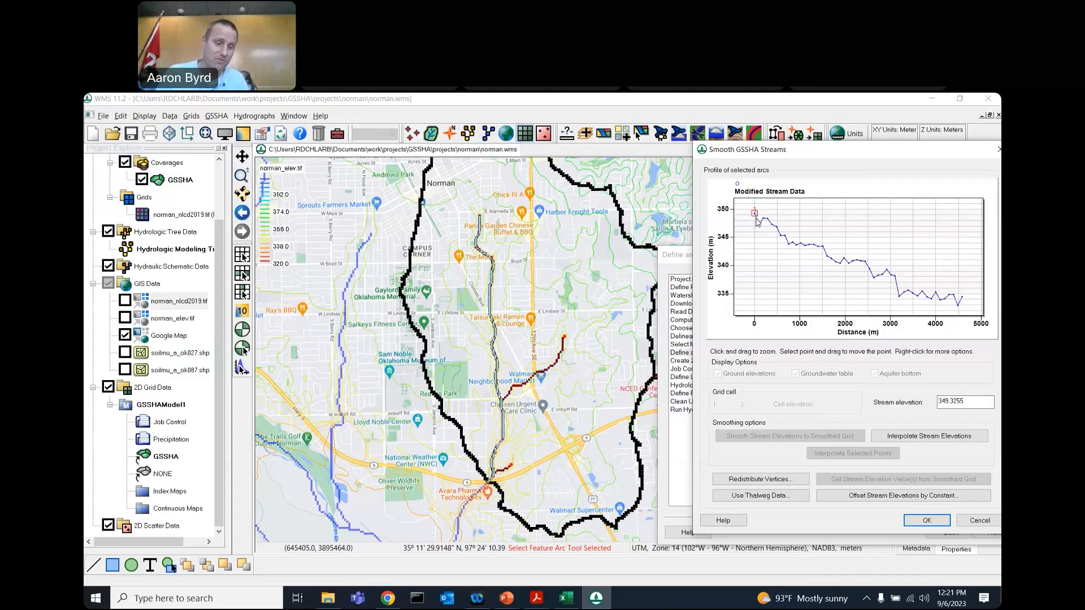
click(790, 246)
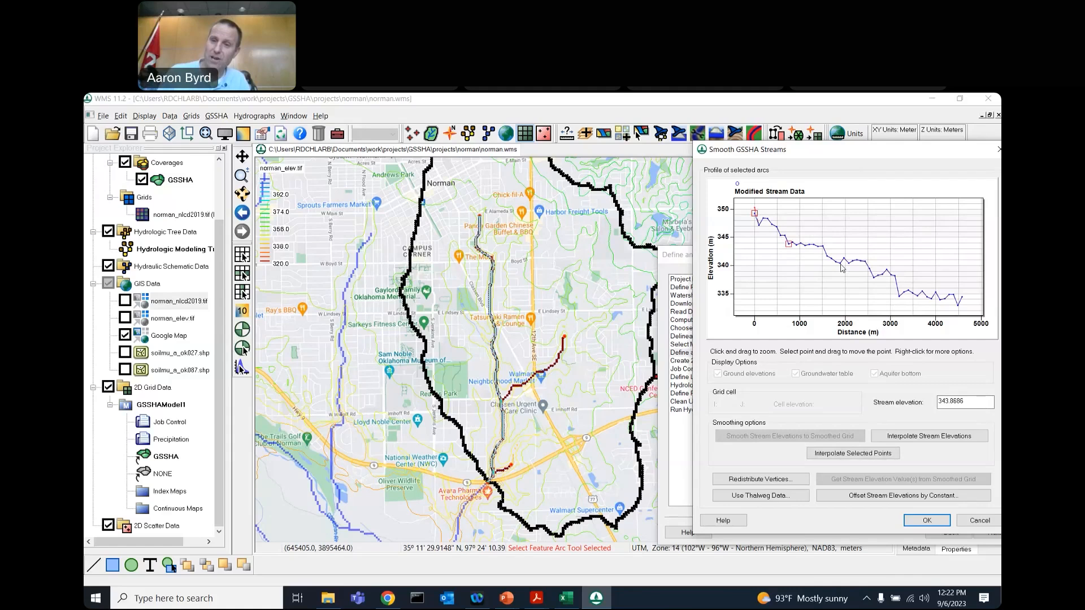
click(874, 278)
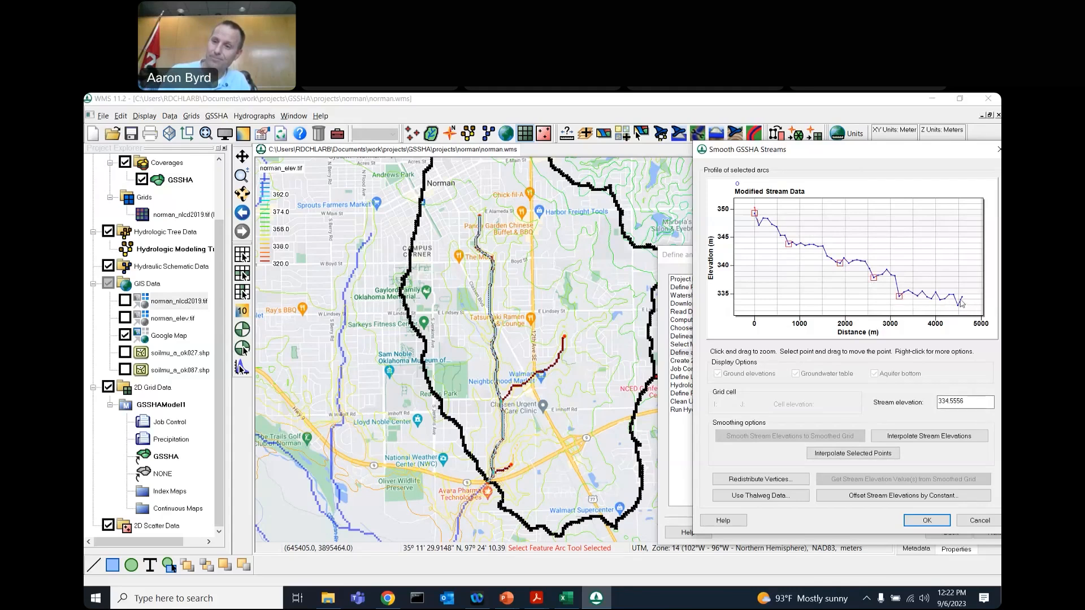
click(962, 299)
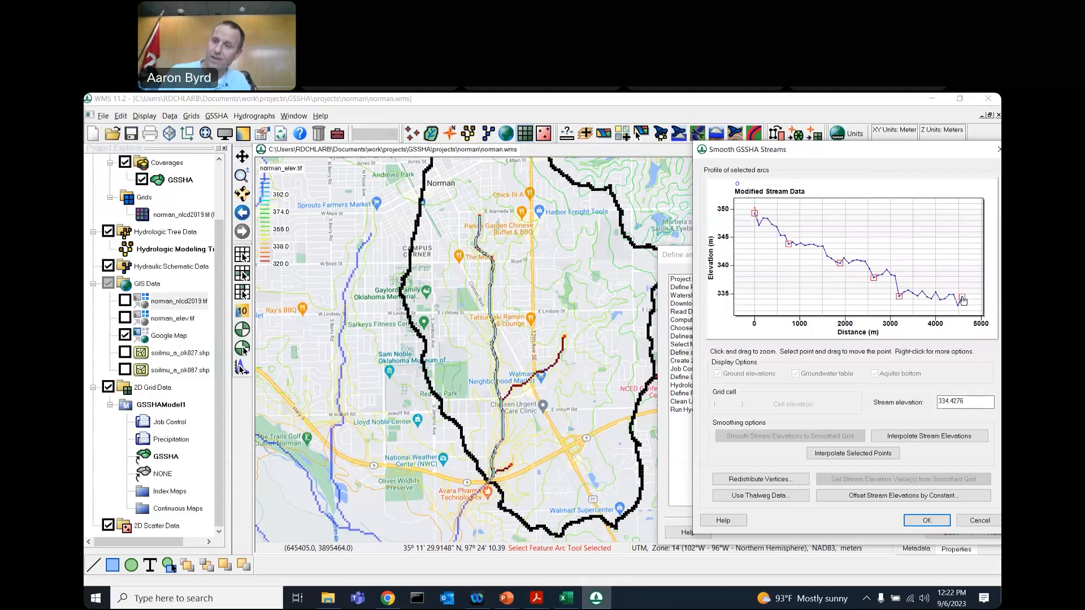
click(856, 460)
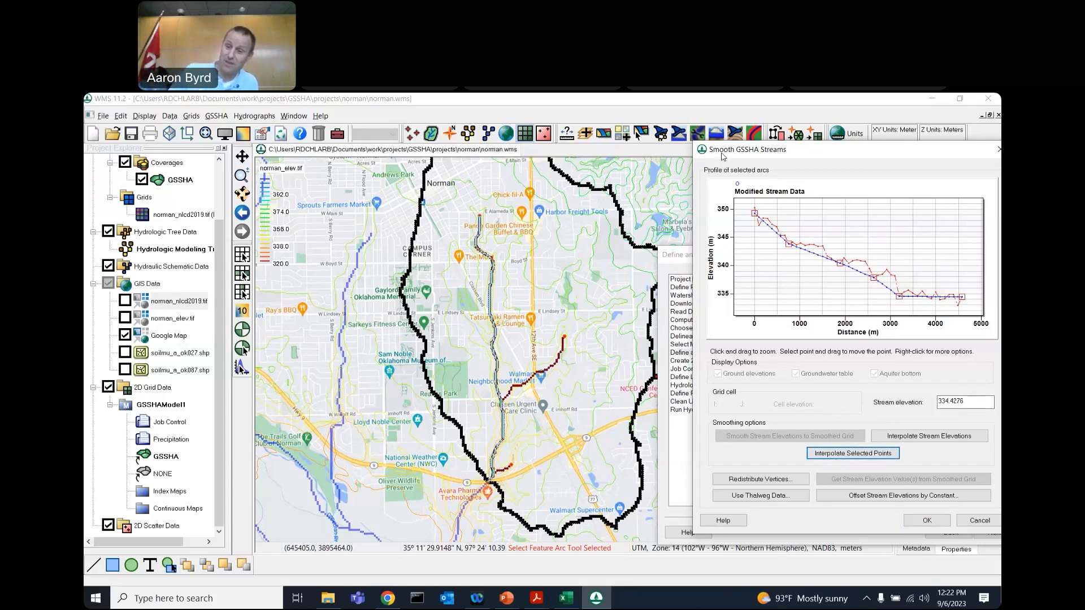
click(938, 521)
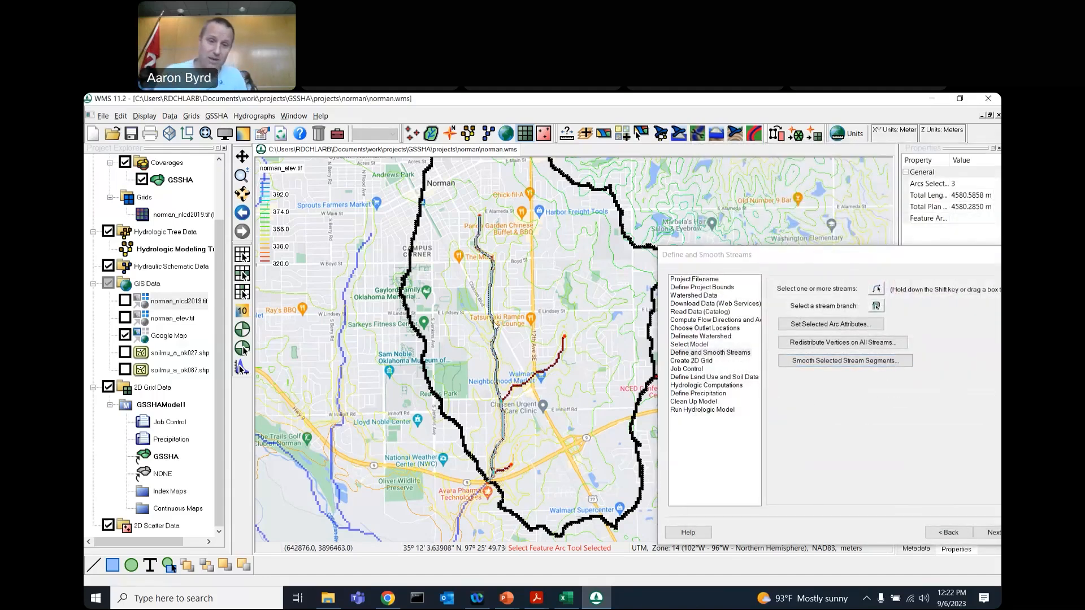
Smooth the eastern branch down to the outlet by interpolating between its upstream end, the dip near 900 m and the confluence.
click(492, 339)
shift+click(516, 389)
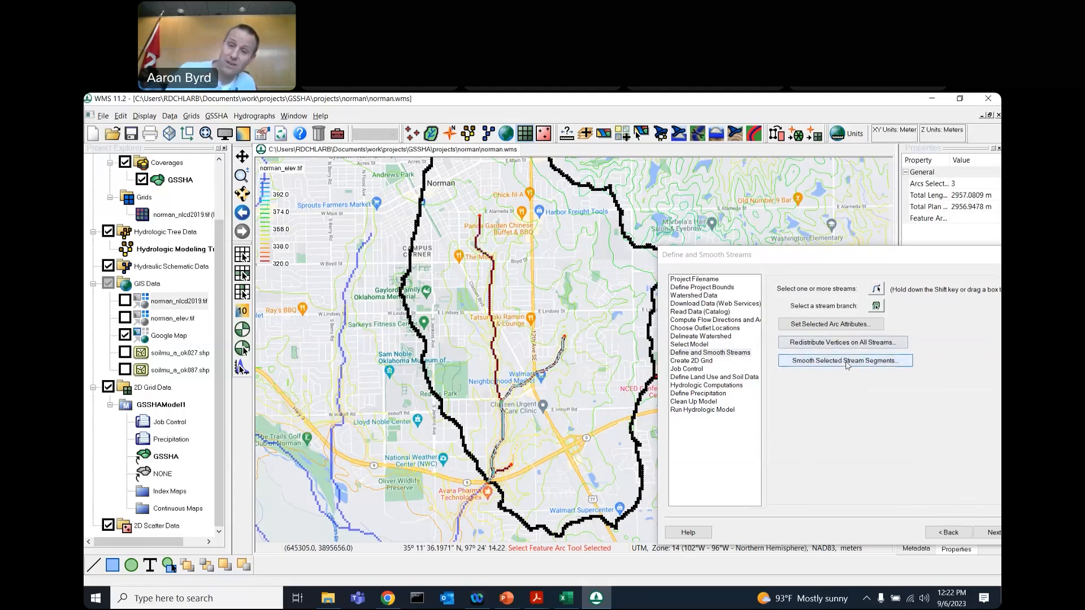
click(847, 364)
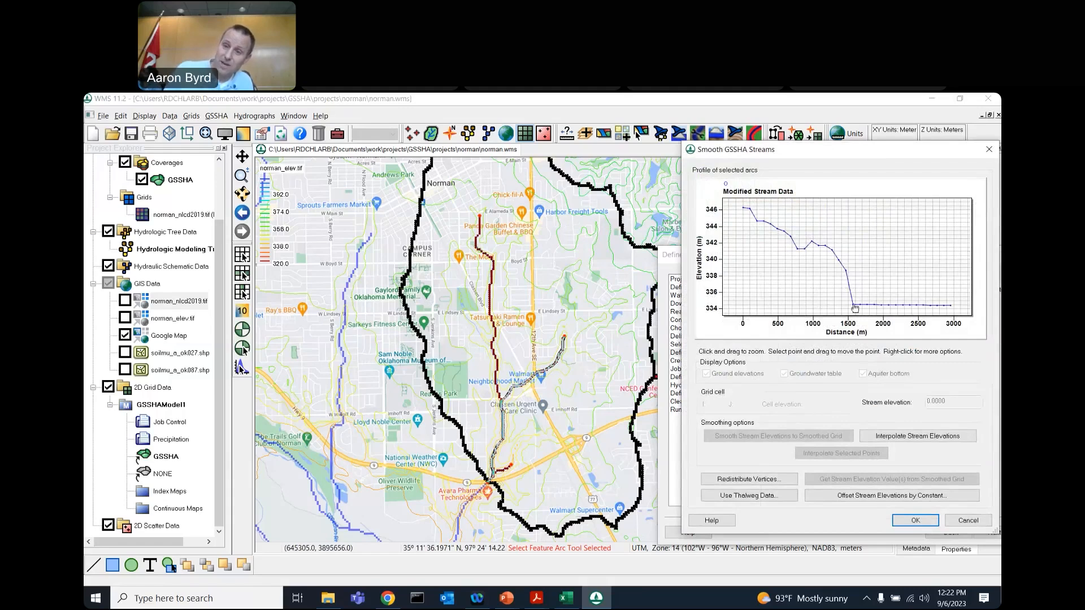
click(855, 308)
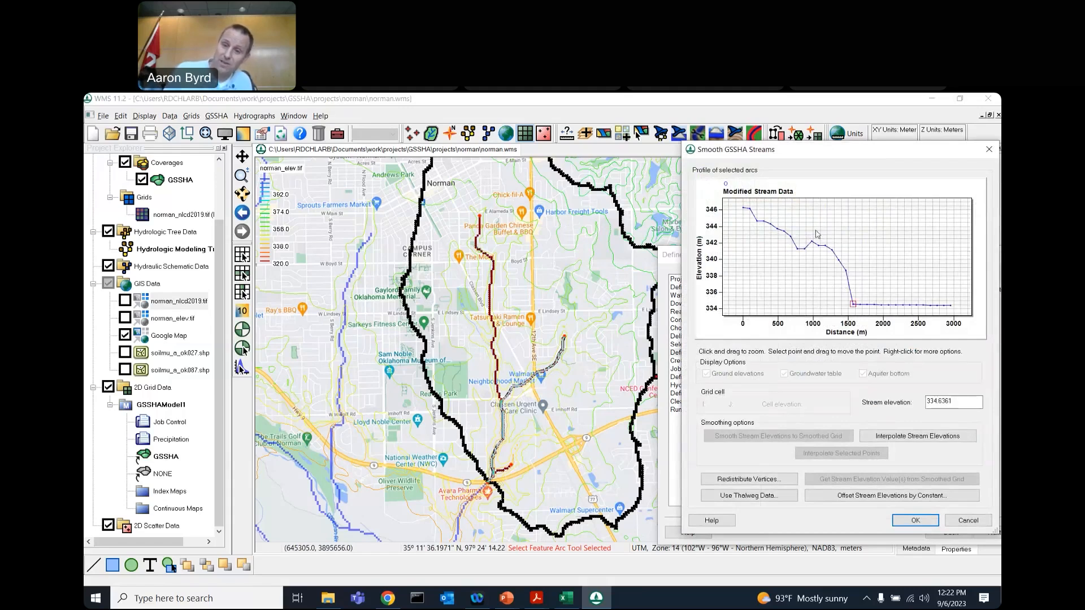
shift+click(743, 209)
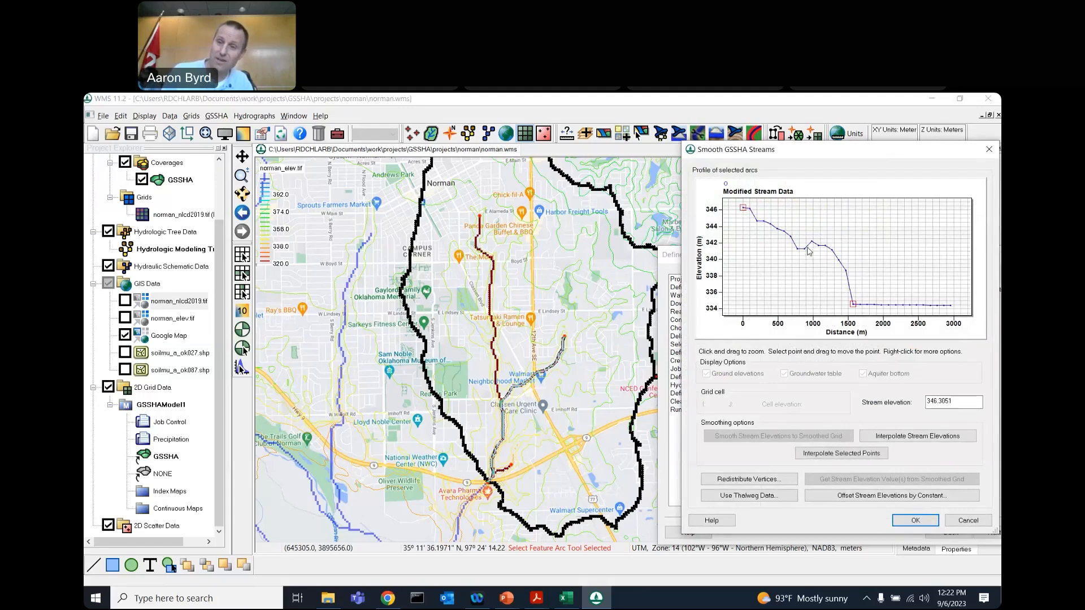
click(845, 454)
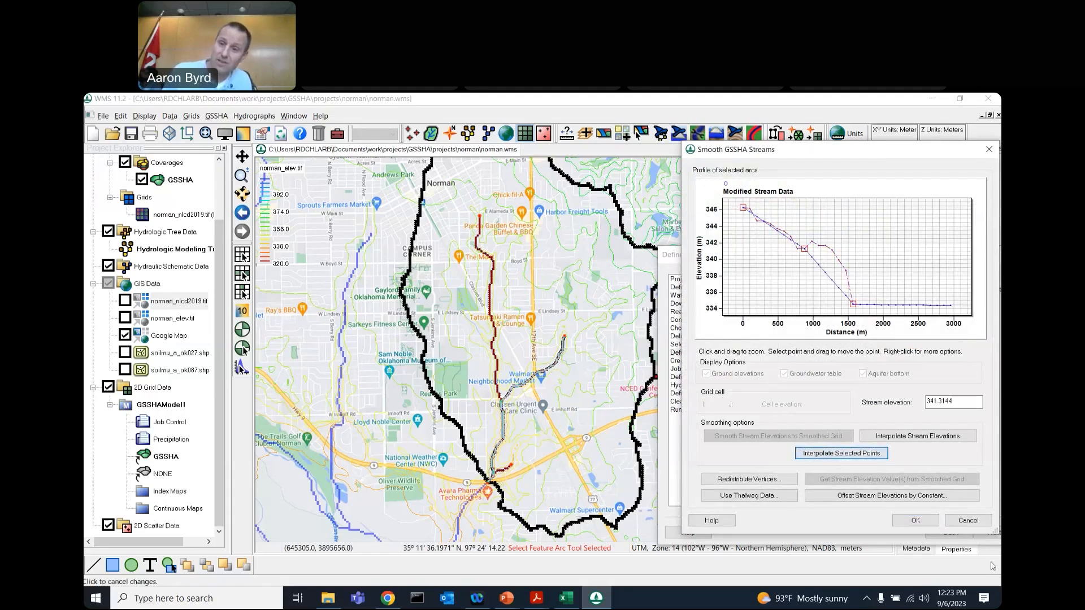
click(915, 520)
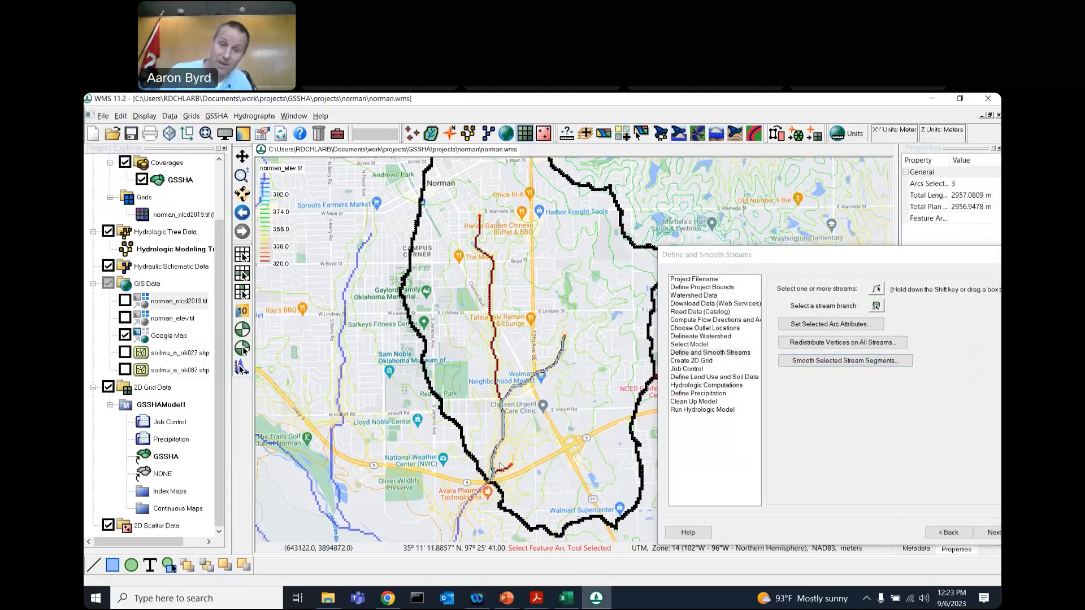
Smooth the short tributary near the outlet by raising its 100 m vertex to about 335.77 and lowering the 200 m vertex to about 335.05.
shift+click(504, 439)
shift+click(525, 390)
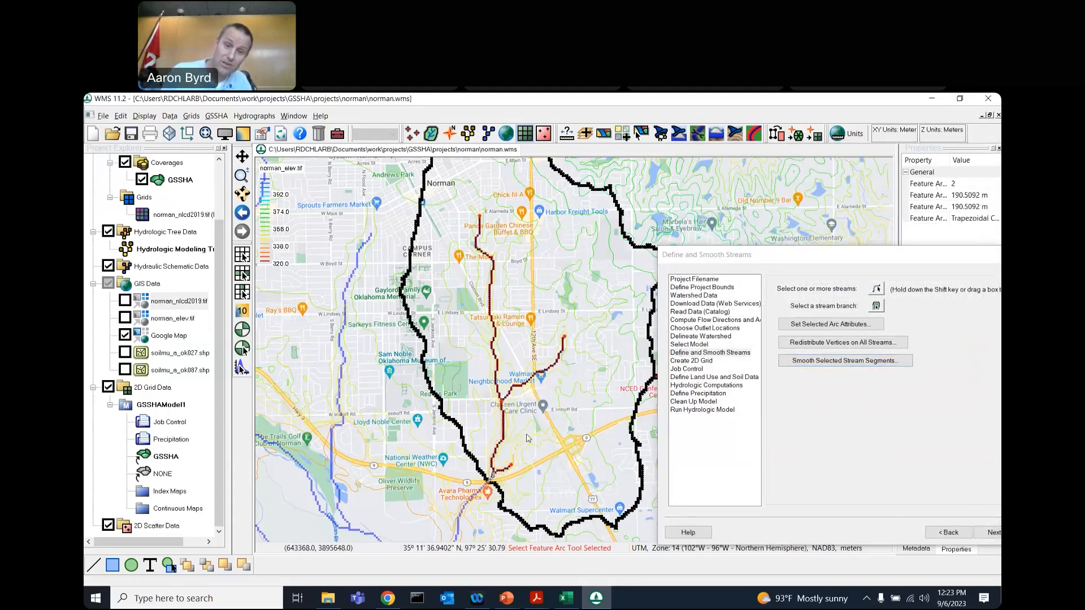
shift+click(506, 468)
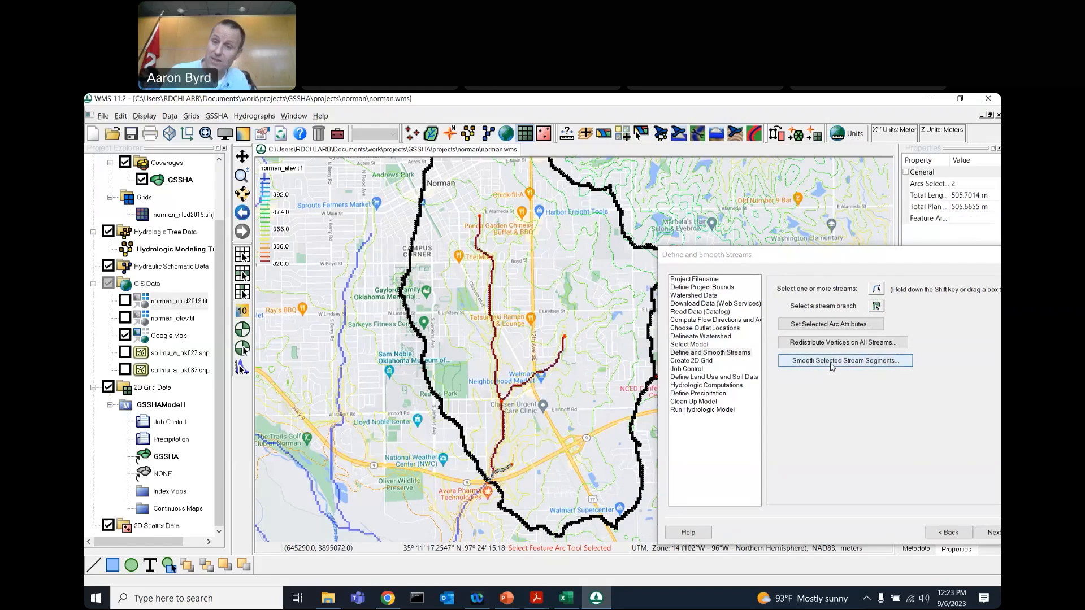
click(833, 361)
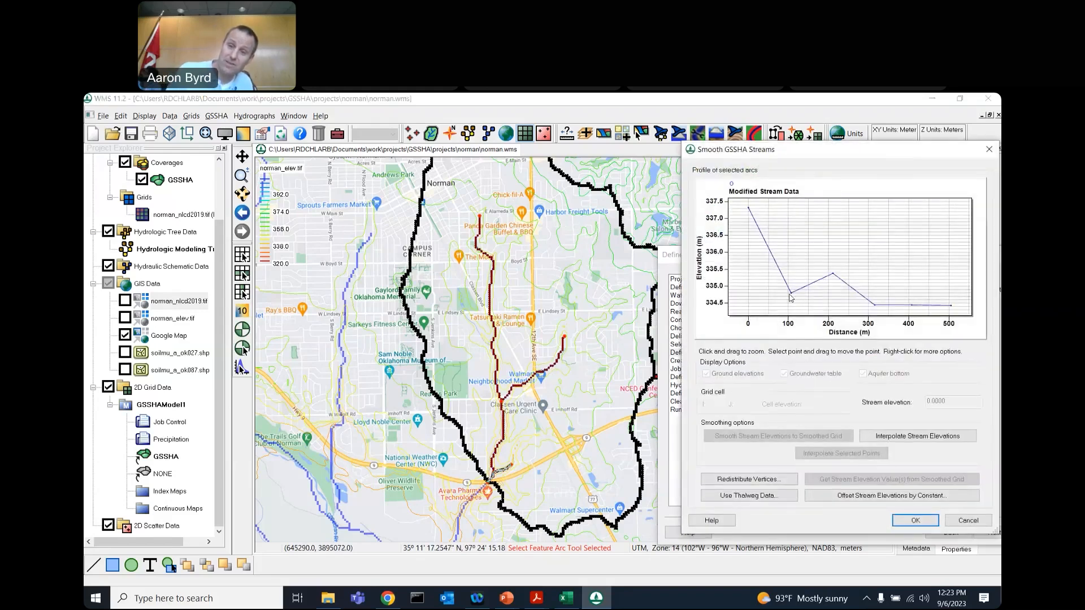
click(791, 295)
drag(791, 295, 791, 260)
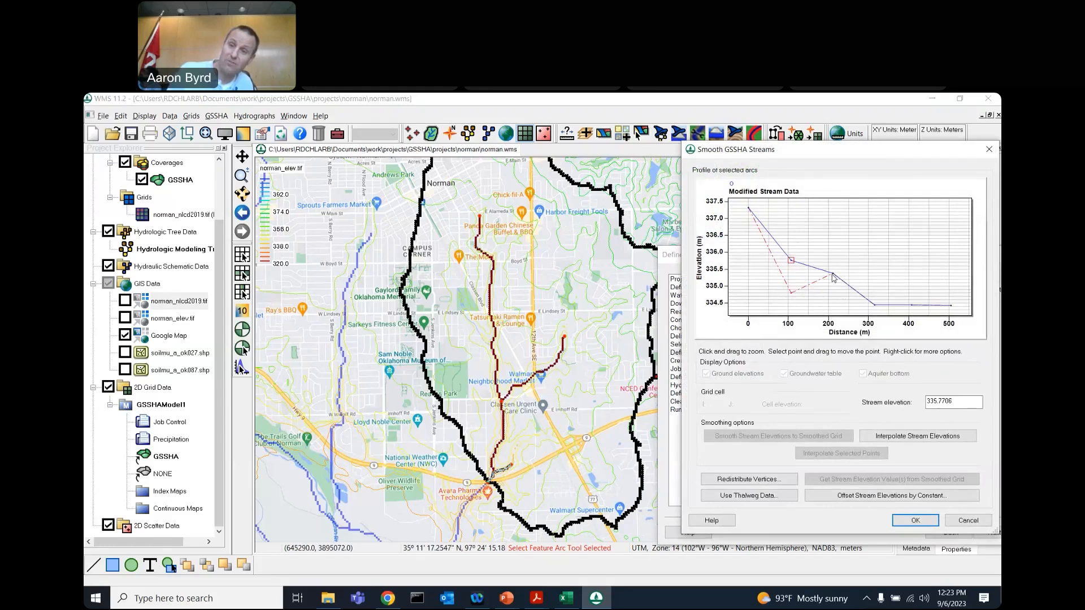
drag(834, 277, 836, 288)
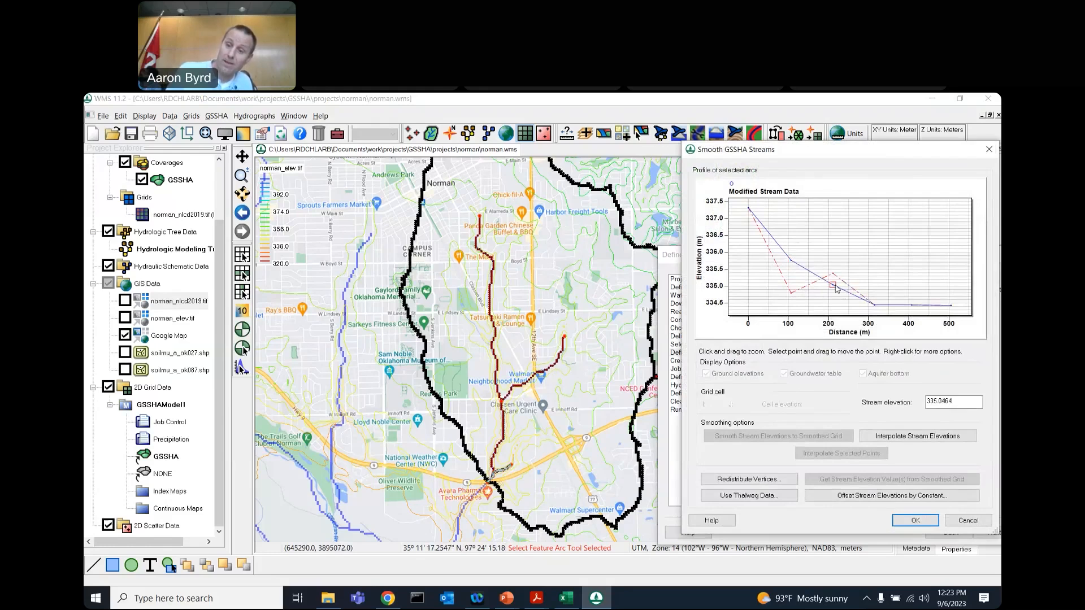
click(915, 520)
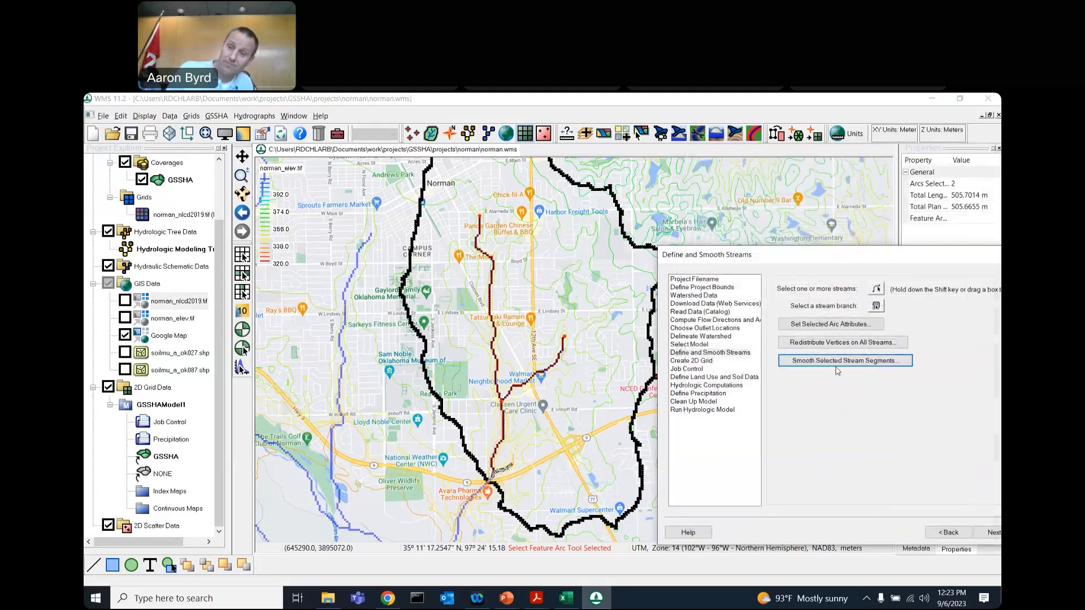
Create the 2D grid using a cell size of 100 m in both the X and Y dimensions.
click(996, 532)
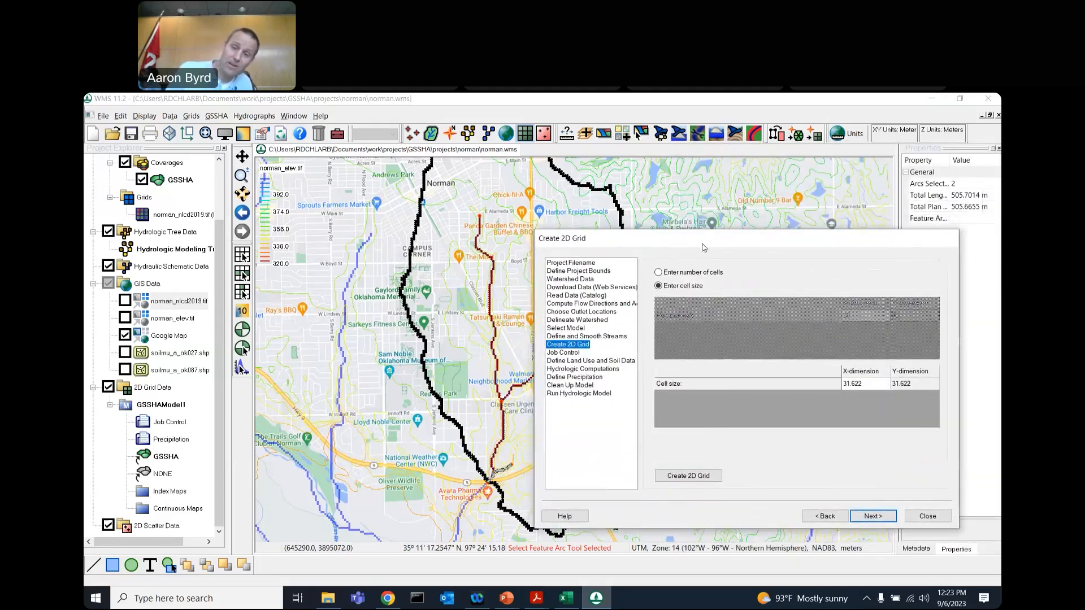
click(910, 412)
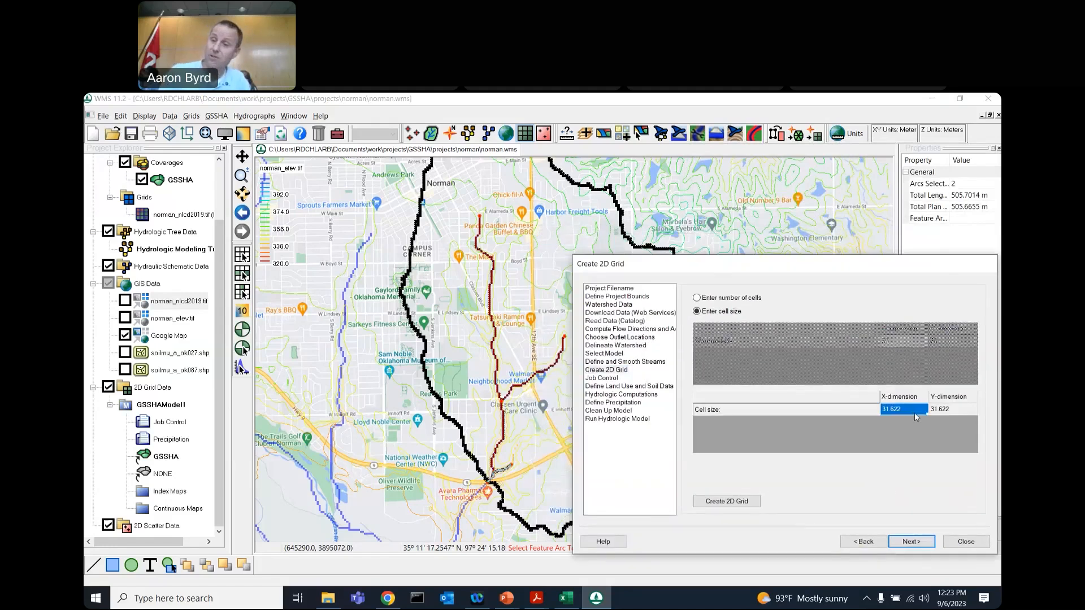
text(100)
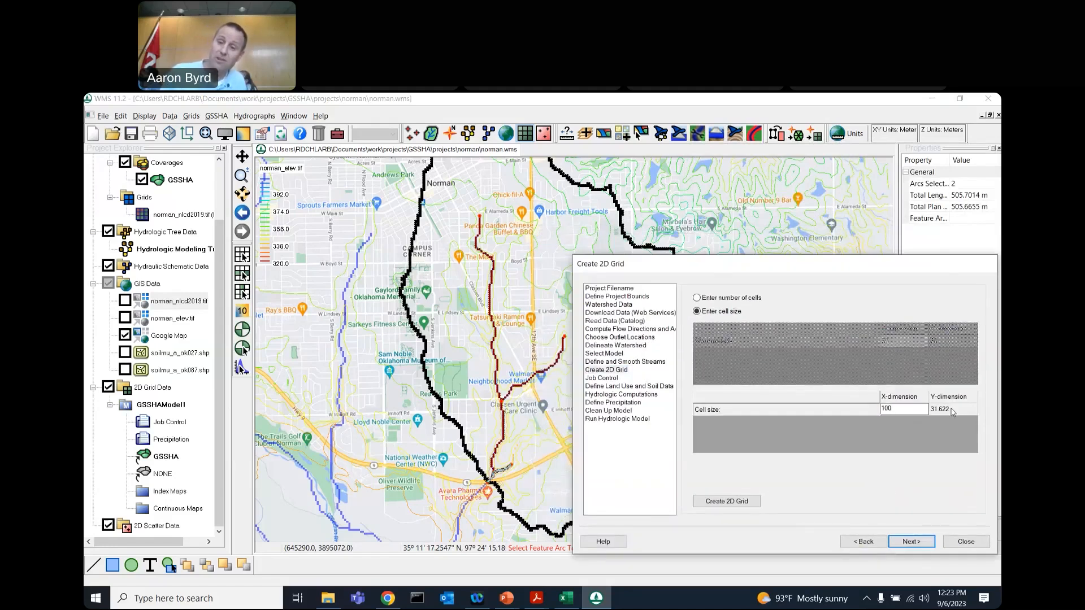
key(Tab)
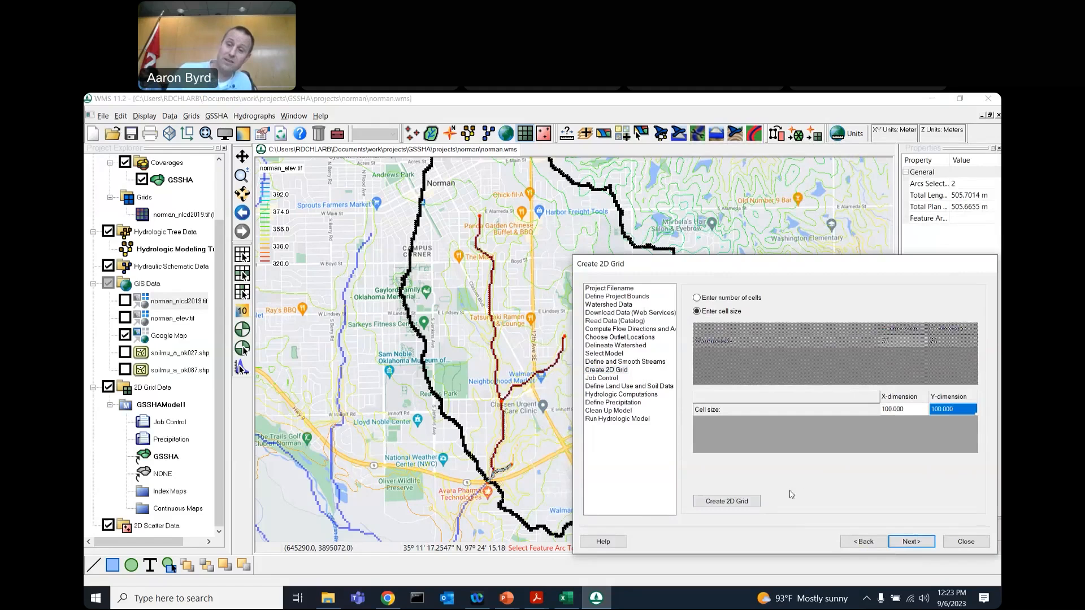
click(745, 502)
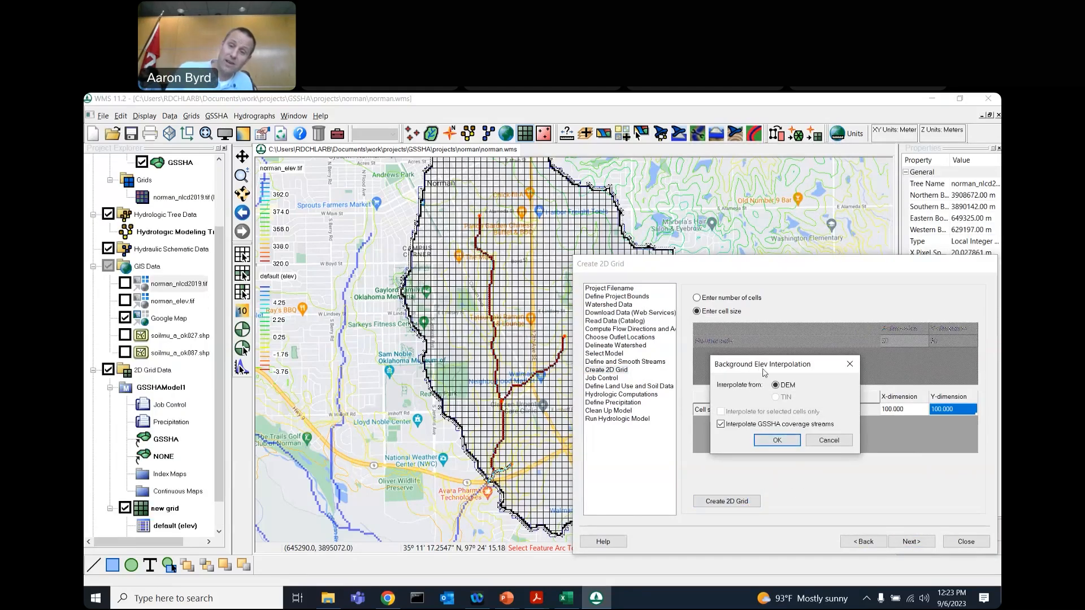
Interpolate the grid elevations from the DEM, including the GSSHA coverage streams, and keep the existing background DEM.
drag(764, 373, 754, 368)
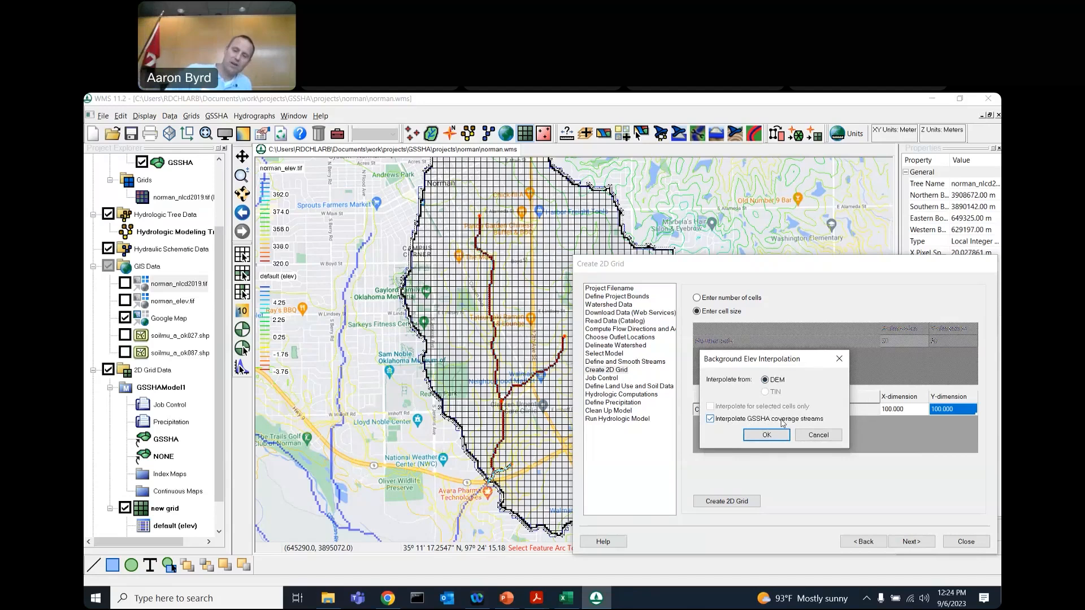
click(766, 434)
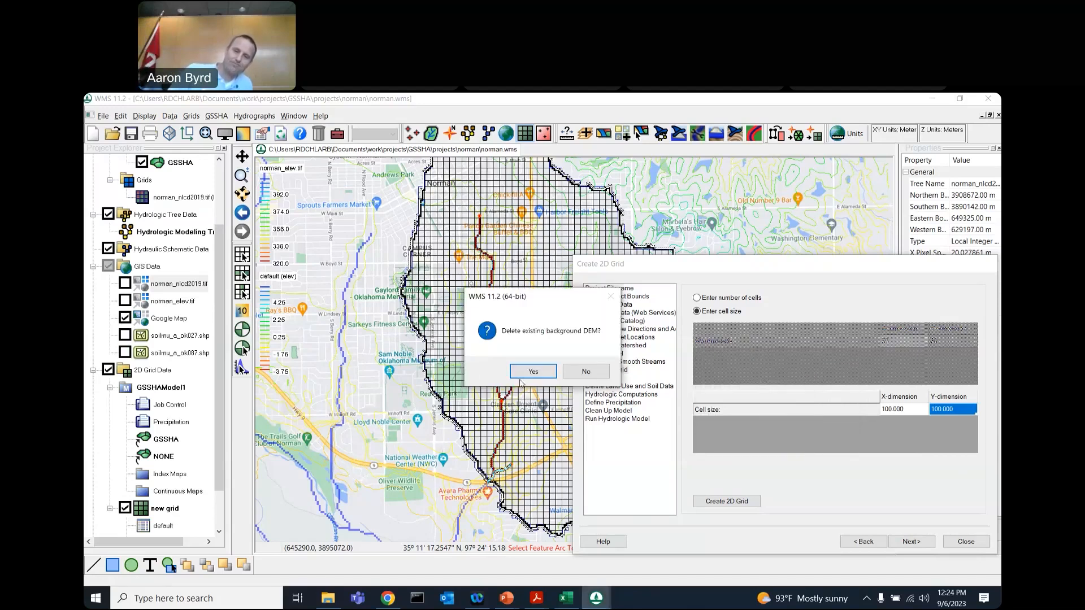
click(587, 373)
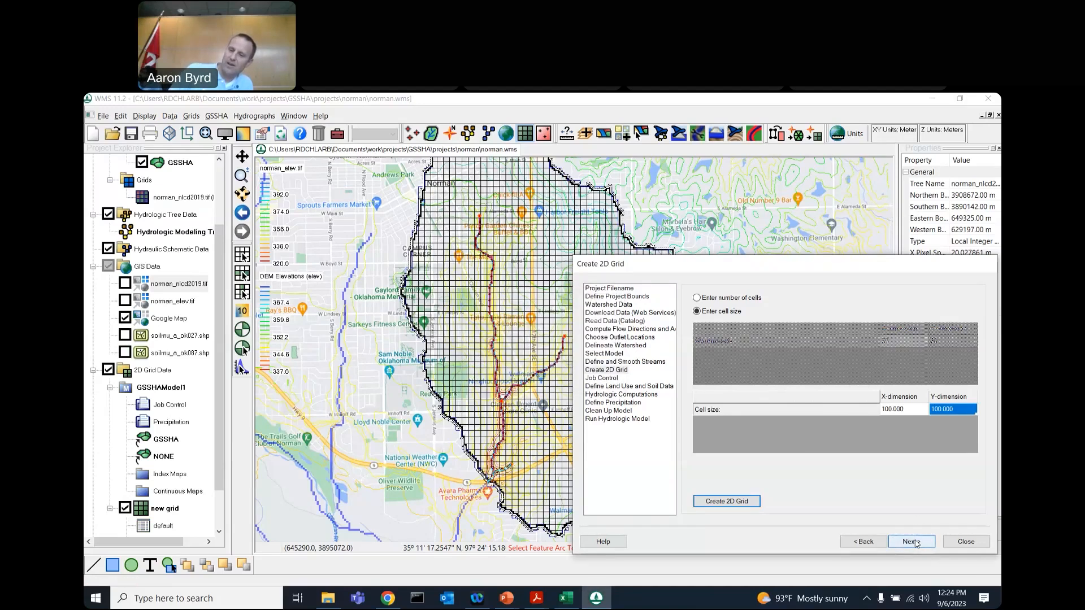
mouse_move(724, 269)
mouse_down()
mouse_move(828, 317)
mouse_move(723, 270)
mouse_up()
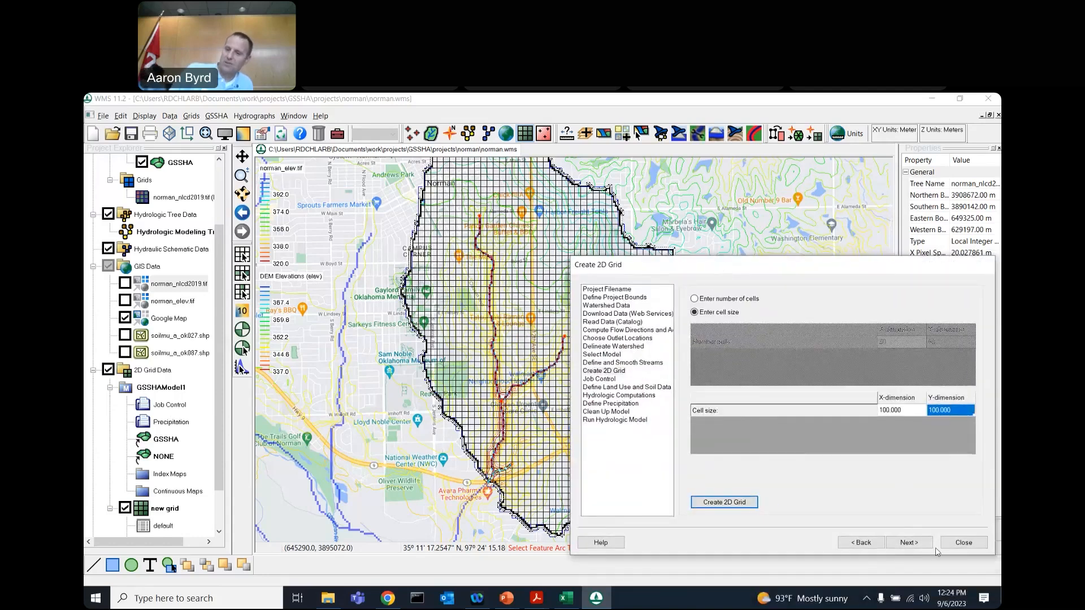
Set the simulation's ending date to 9/7/2023 and apply the job control data.
click(907, 542)
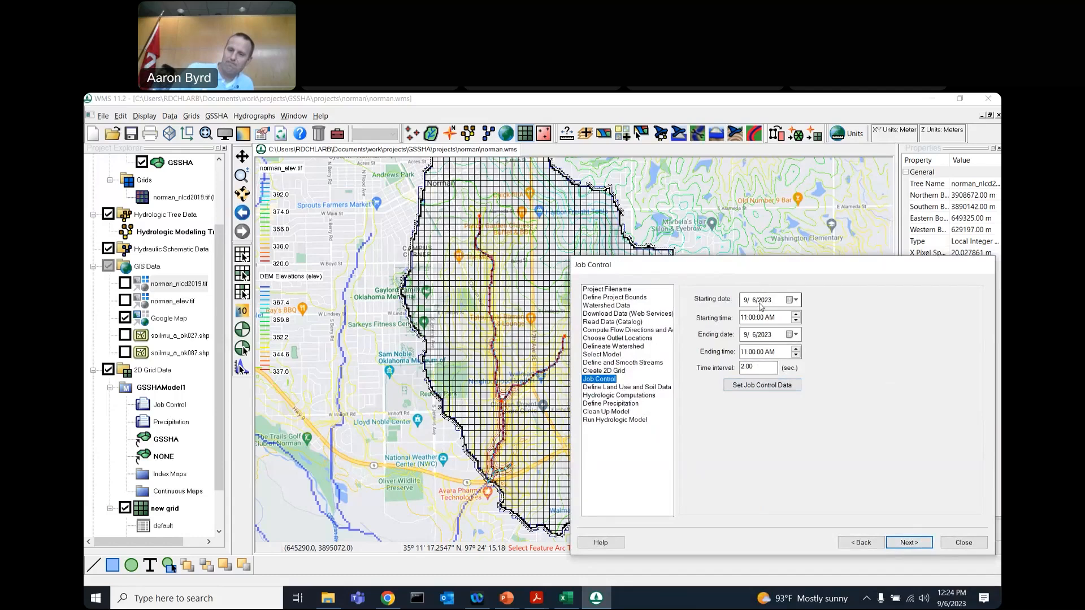
click(754, 337)
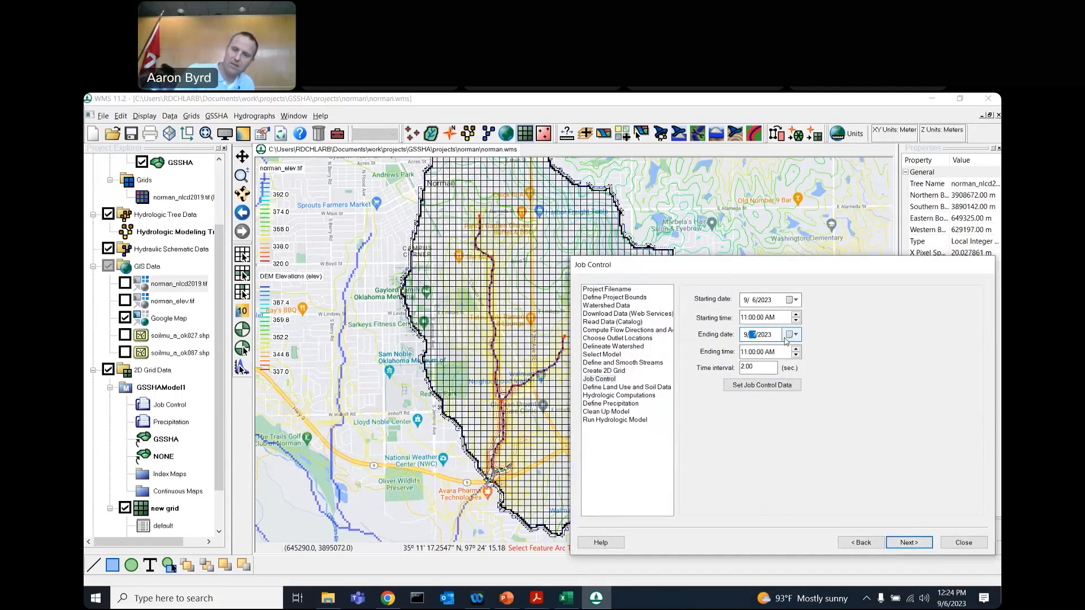
click(753, 352)
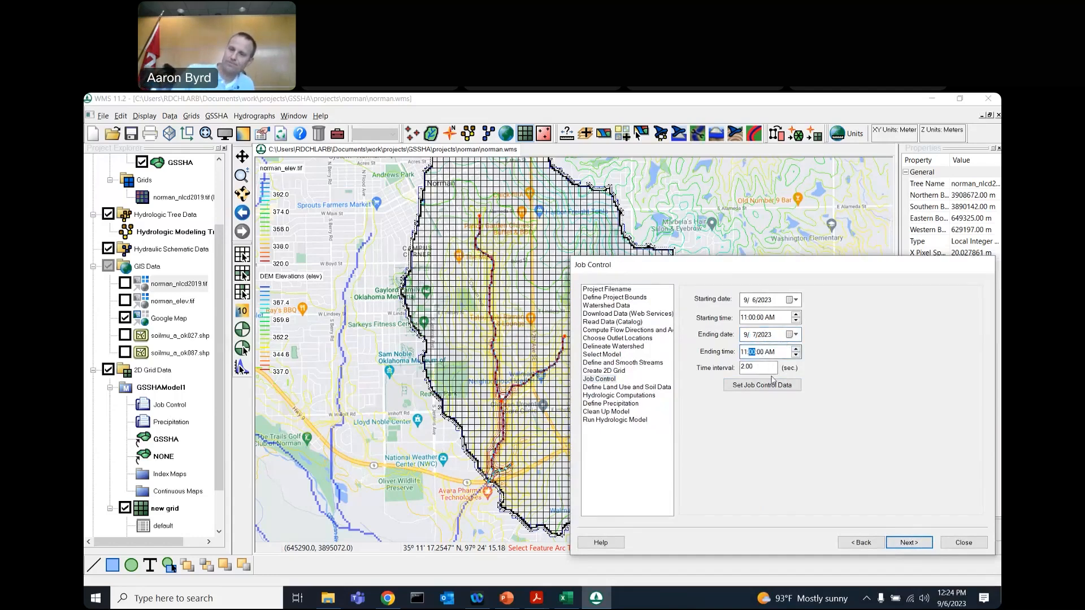
click(750, 386)
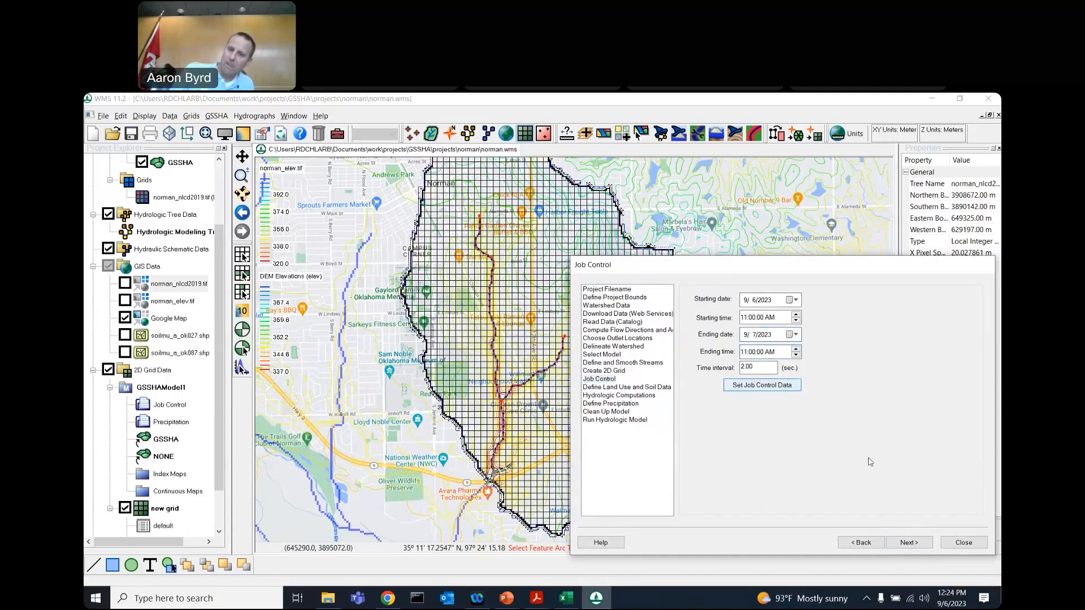
Join the NRCS soil data to both soil shapefiles, filling blank values and computing hydraulic conductivity with the equivalent conductance equation.
click(898, 542)
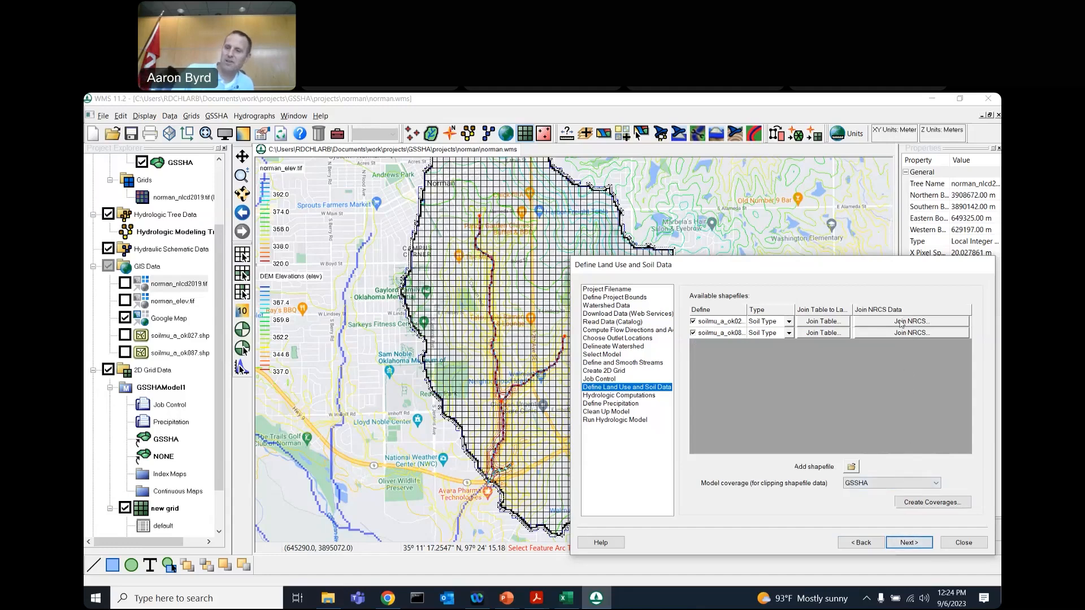
click(900, 323)
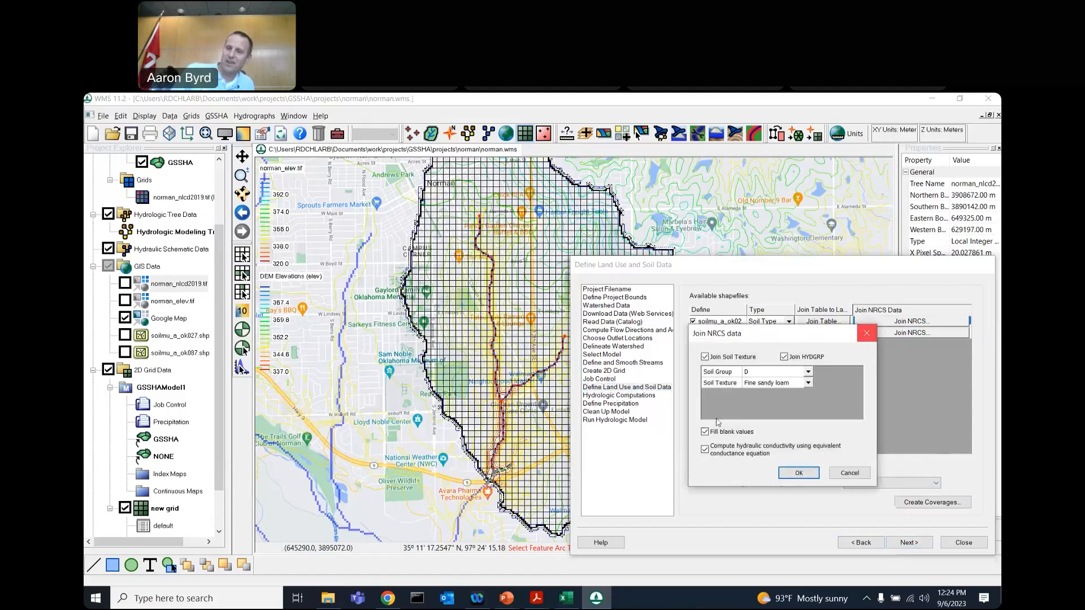
click(793, 476)
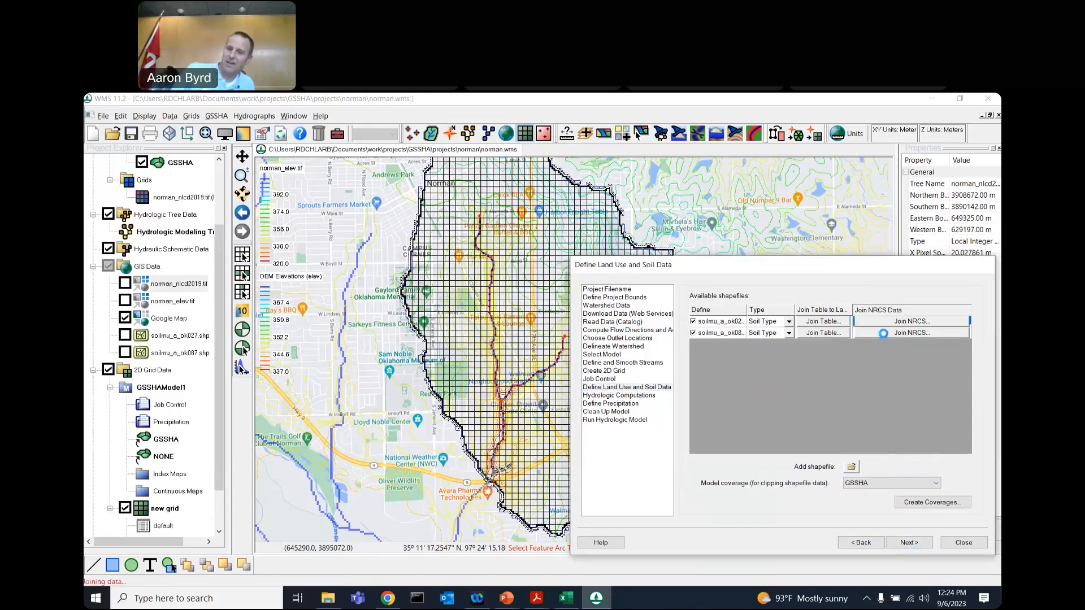
click(883, 333)
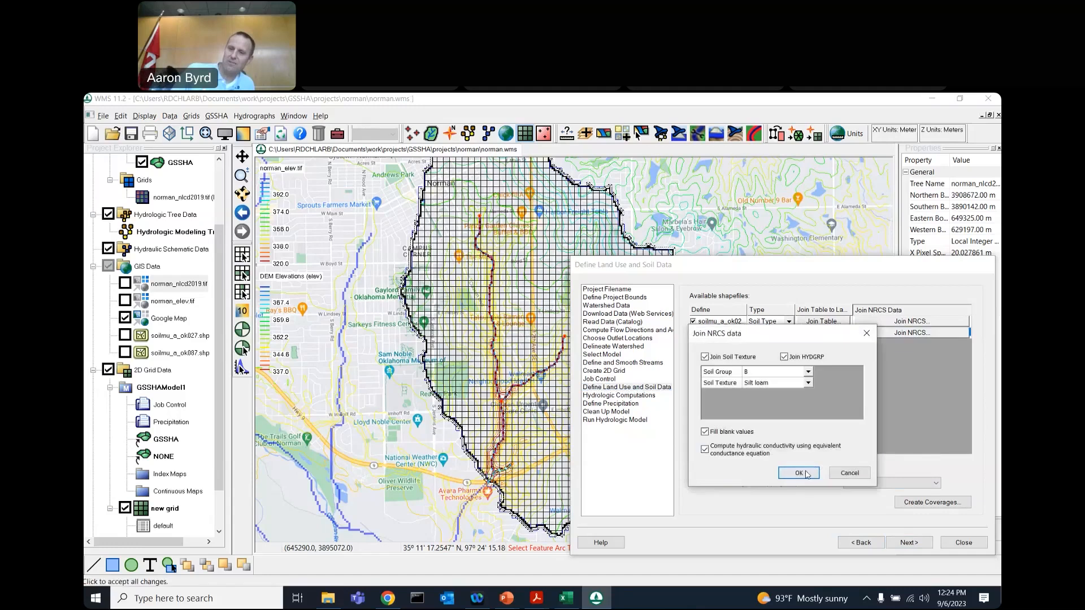
click(805, 474)
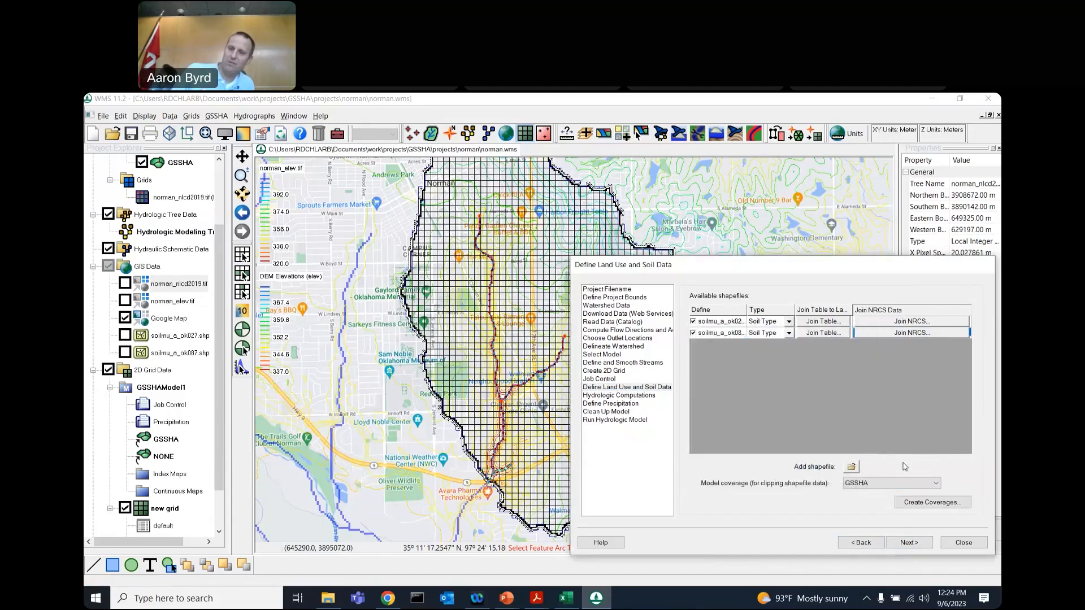
Create the Soil Type coverage from the two soil shapefiles, reviewing the polygon attribute mapping before finishing the conversion.
click(924, 504)
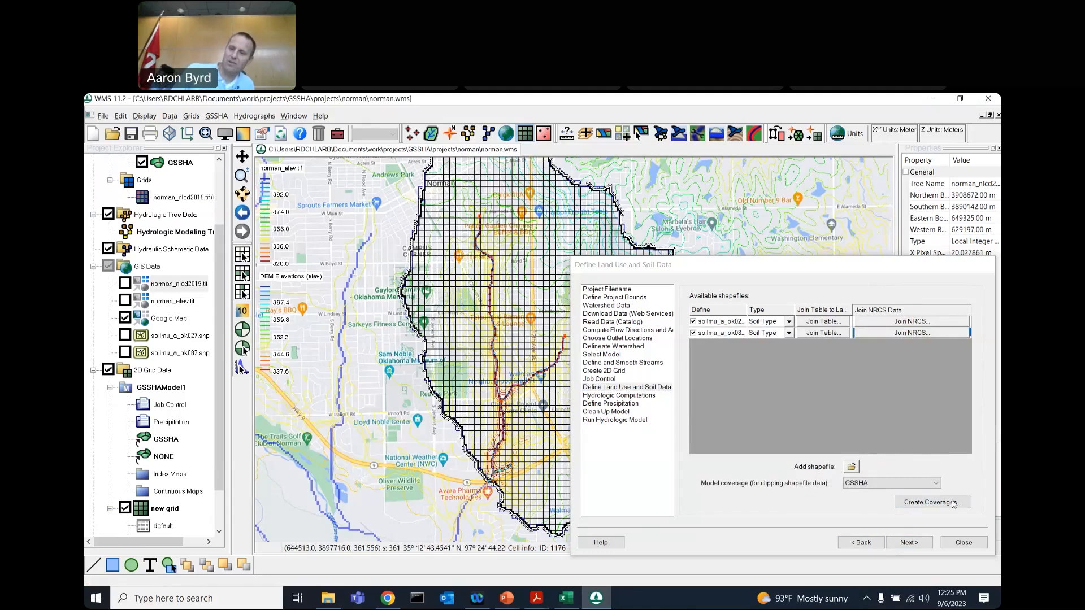
click(935, 502)
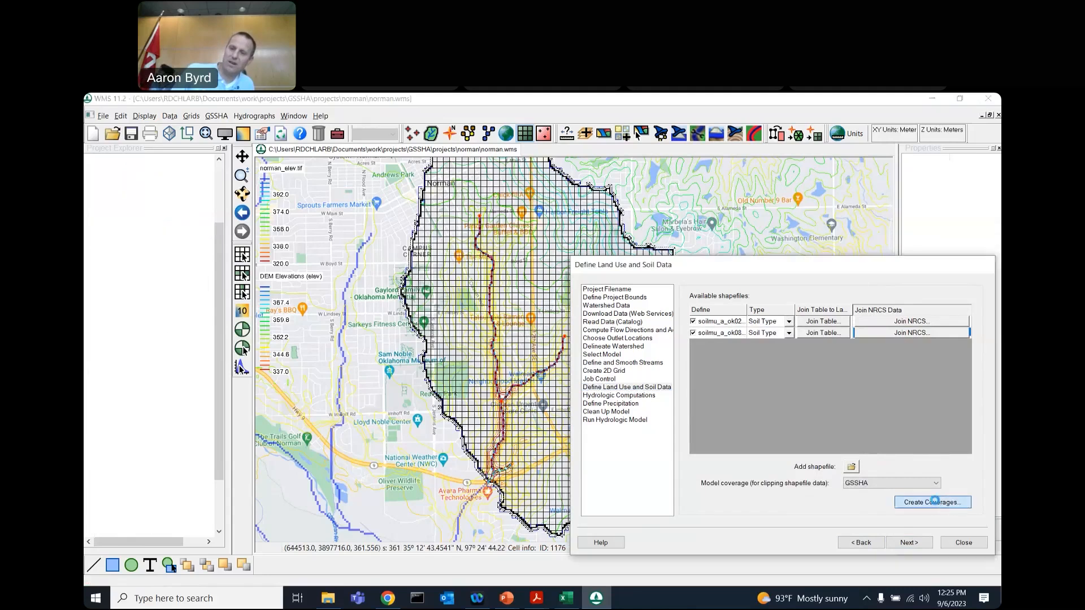
click(864, 509)
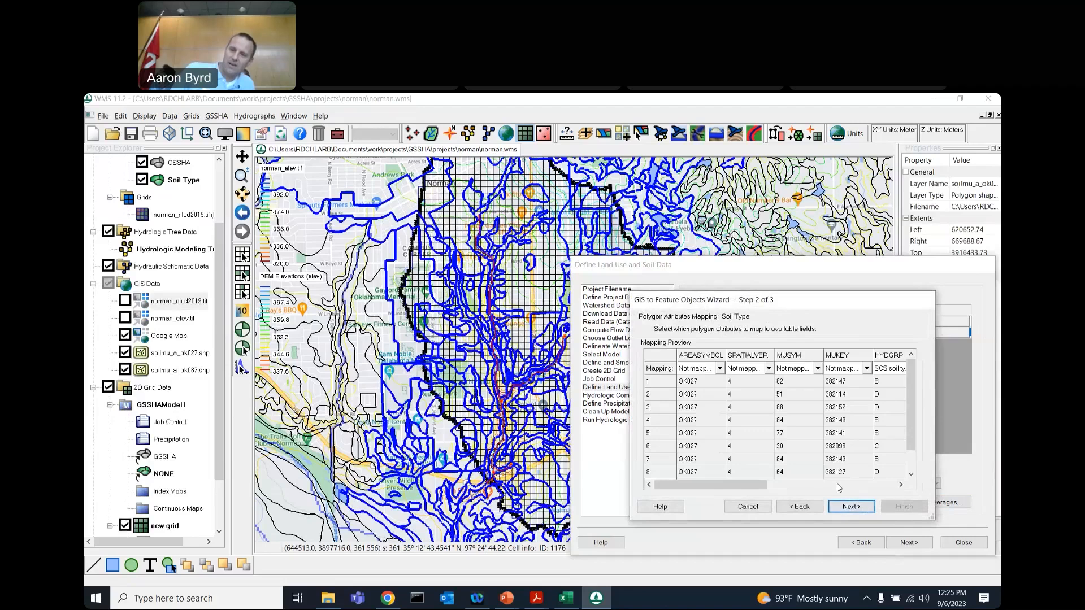
drag(740, 488, 784, 501)
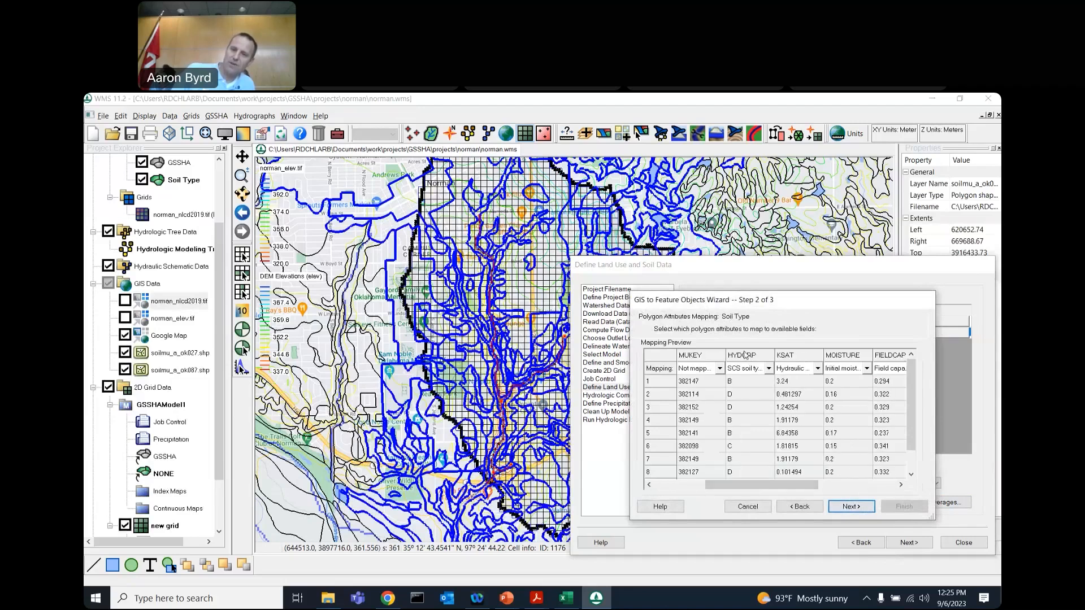
drag(814, 485, 892, 489)
click(851, 369)
click(850, 506)
click(900, 508)
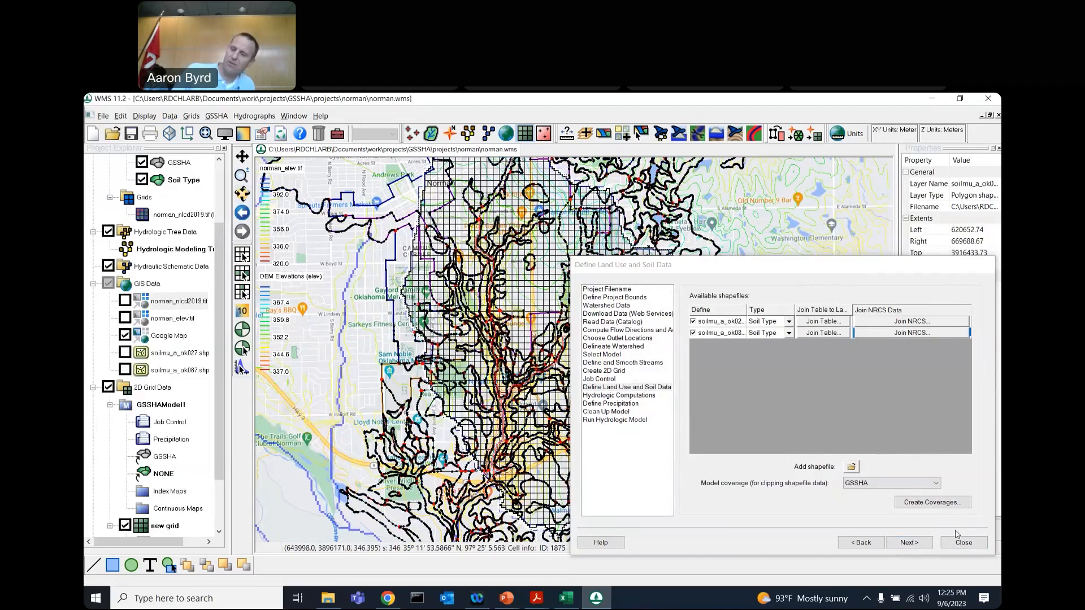
Compute a grid index map named Soils from the Soil Type coverage's Texture attribute.
click(923, 545)
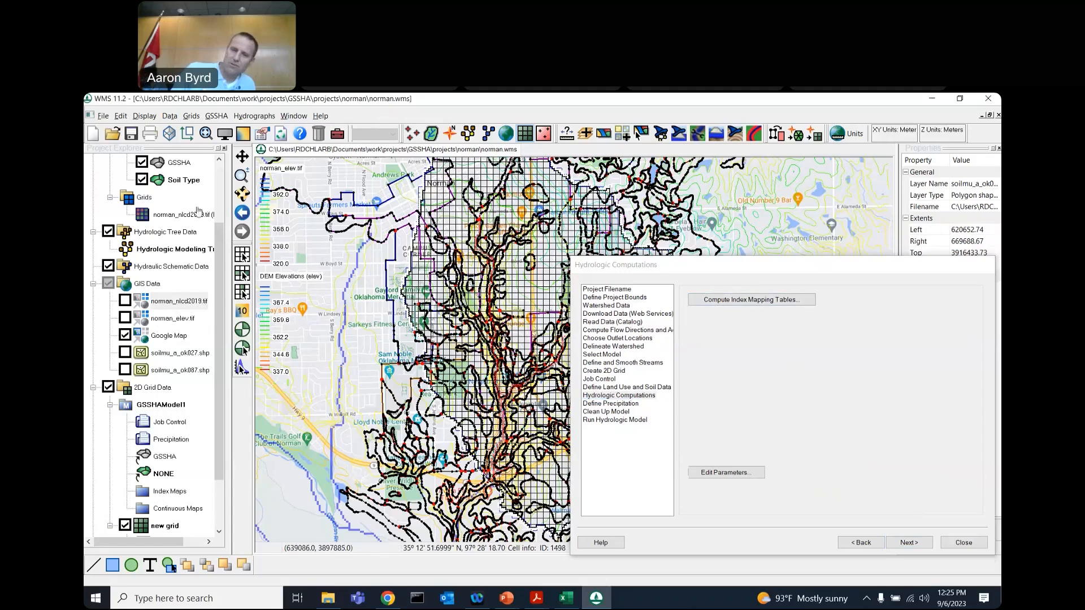
click(781, 300)
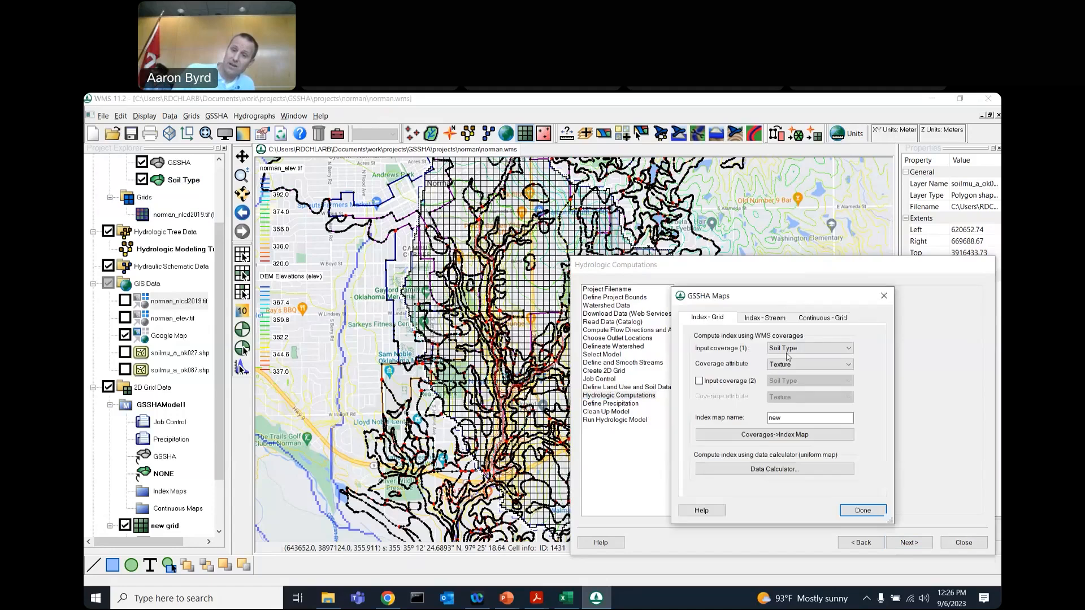
double_click(801, 421)
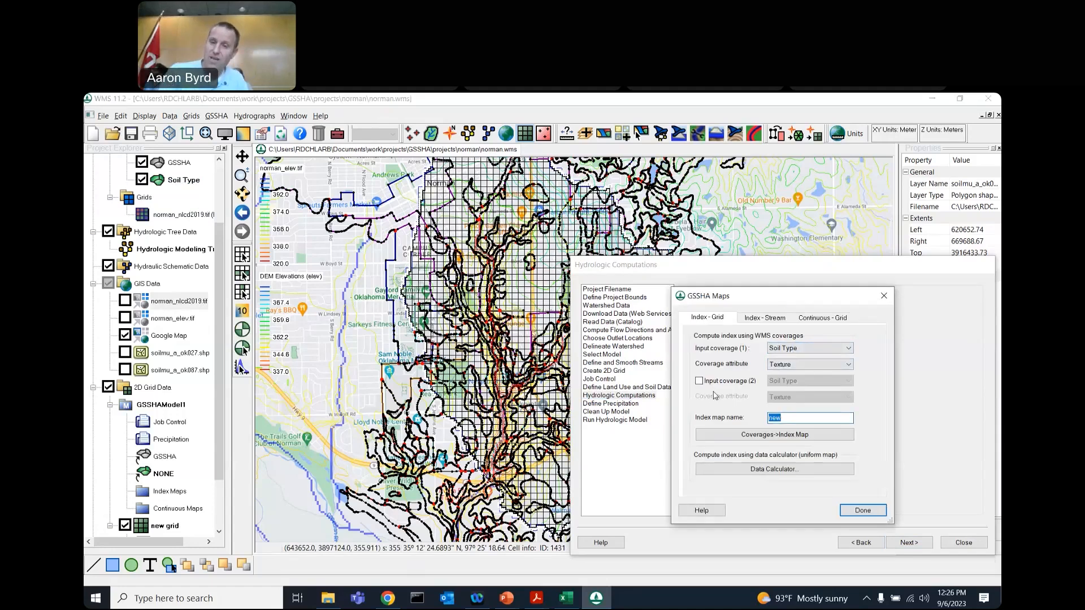
text(Soils)
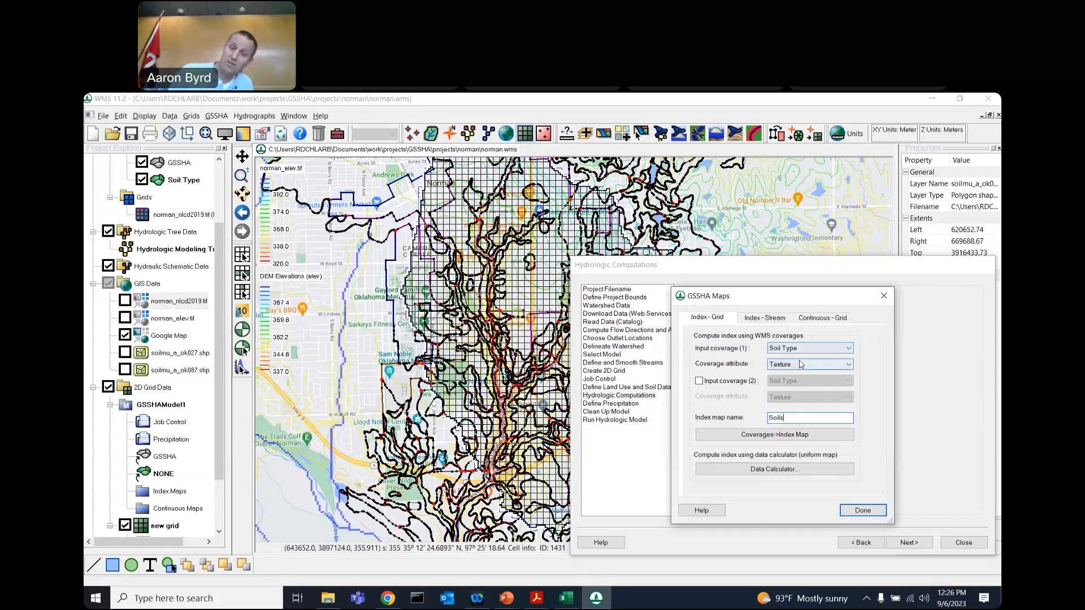
click(763, 438)
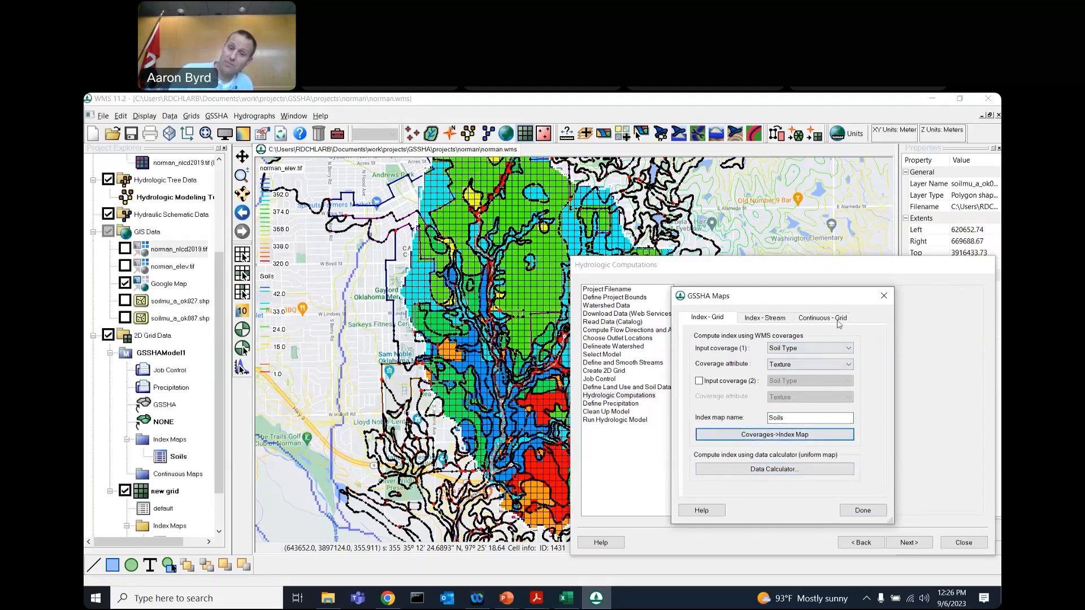
Compute a second grid index map named luse from the Land use grid.
click(819, 349)
click(821, 367)
double_click(777, 418)
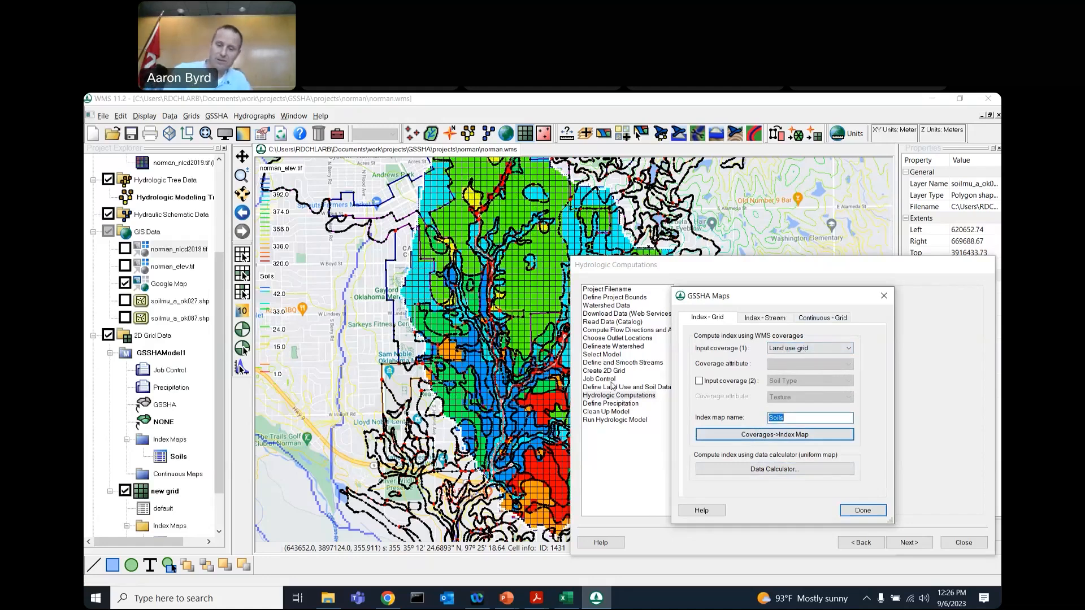
text(luse)
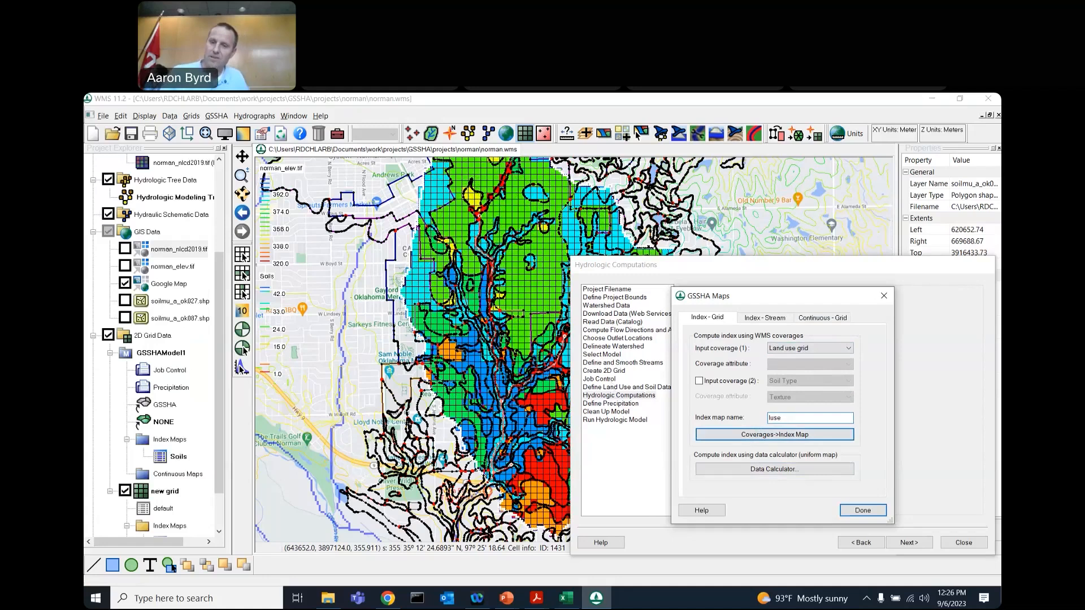
click(742, 435)
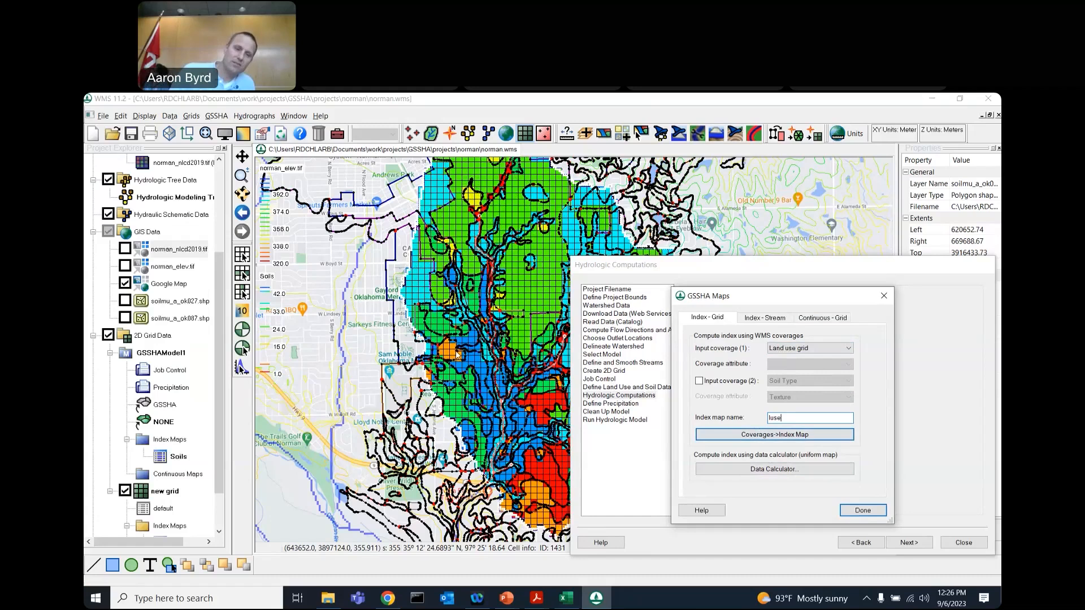
click(749, 441)
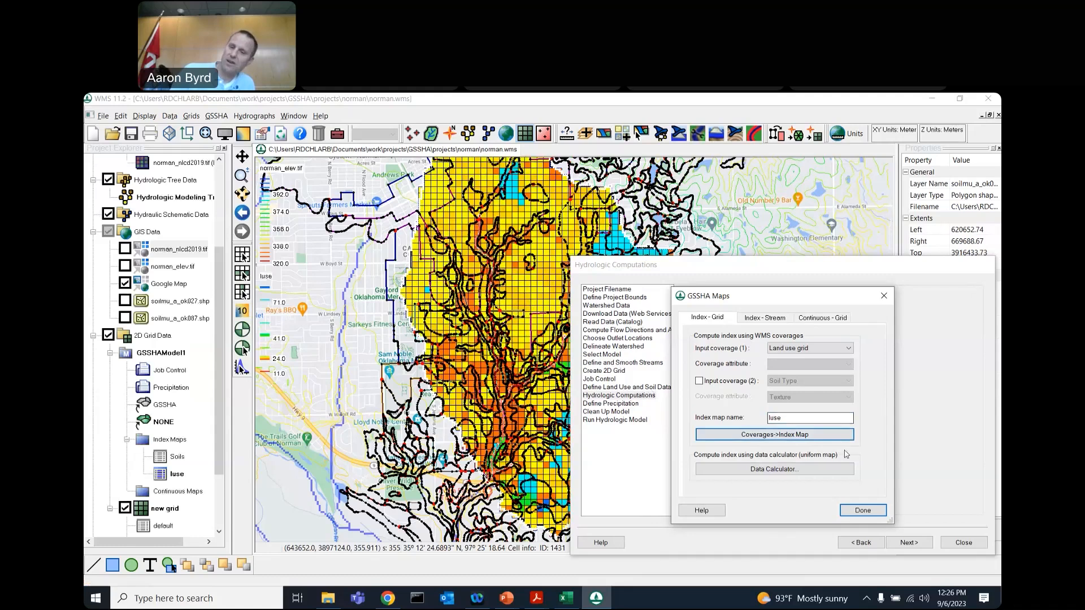
Compute a uniform grid index map named uniform in the Data Calculator from the constant expression 1, then close the GSSHA Maps dialog.
click(787, 473)
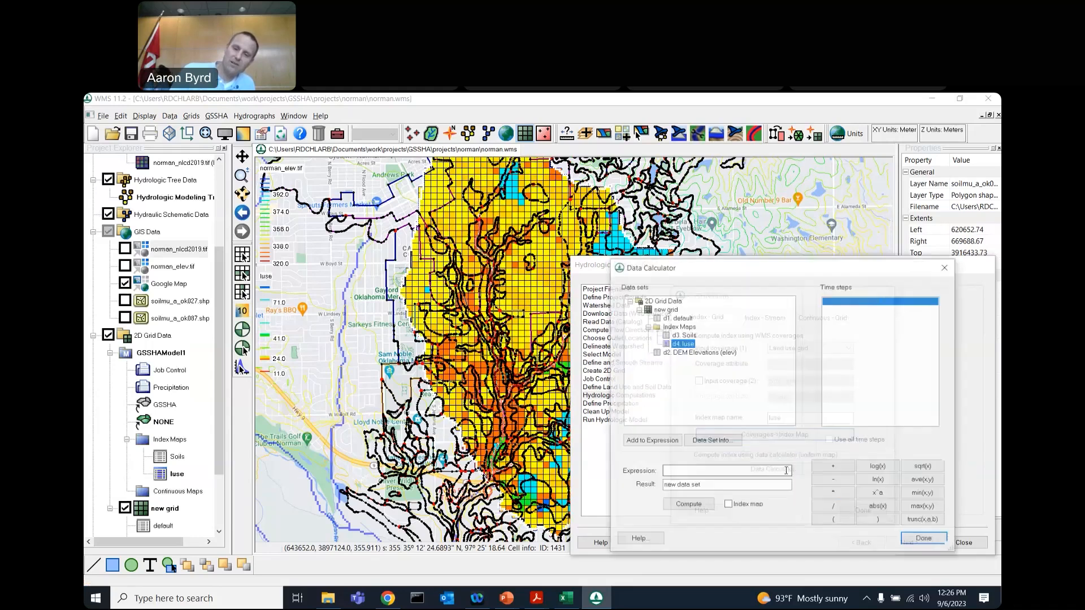
drag(714, 487, 583, 470)
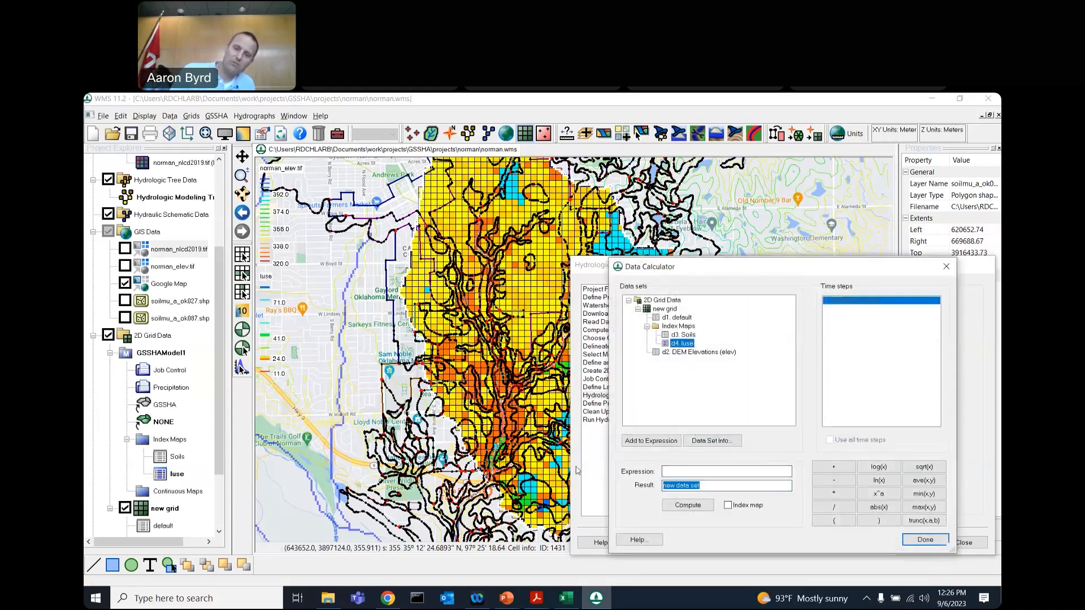
text(uniform)
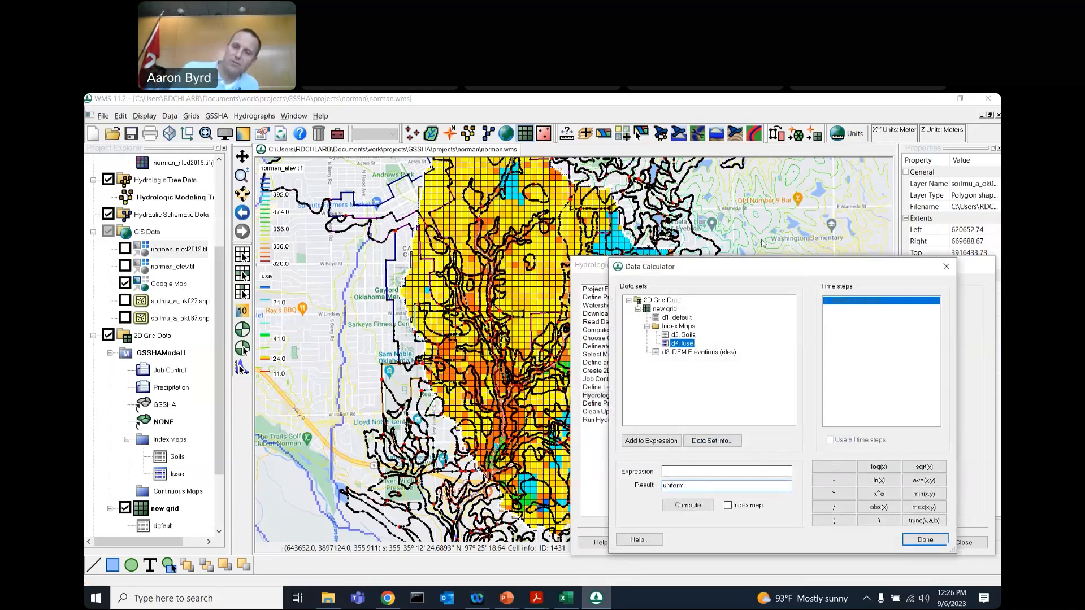
drag(766, 272, 540, 224)
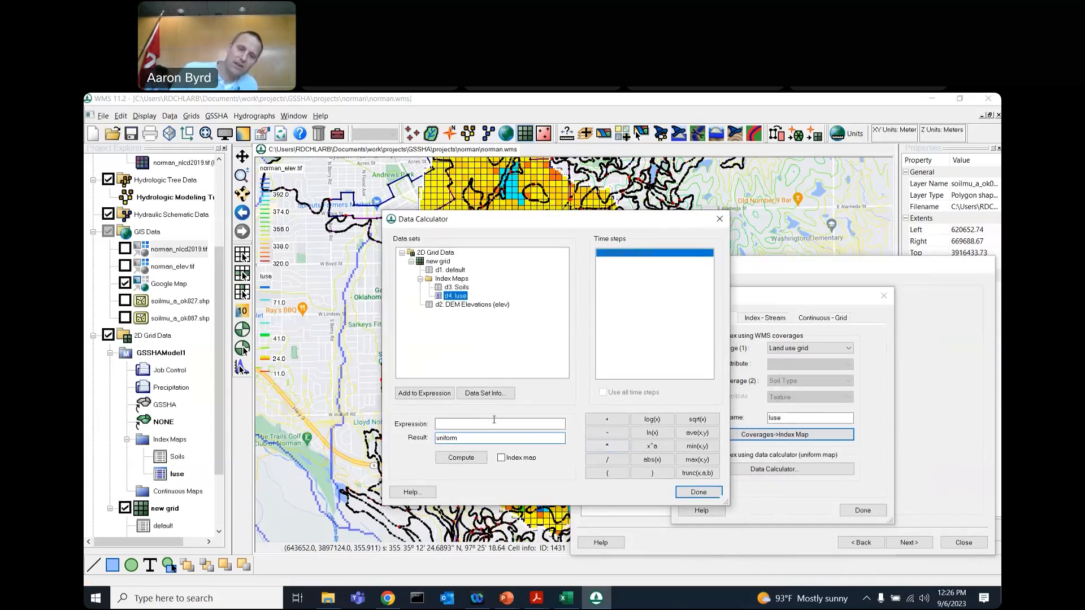
click(528, 457)
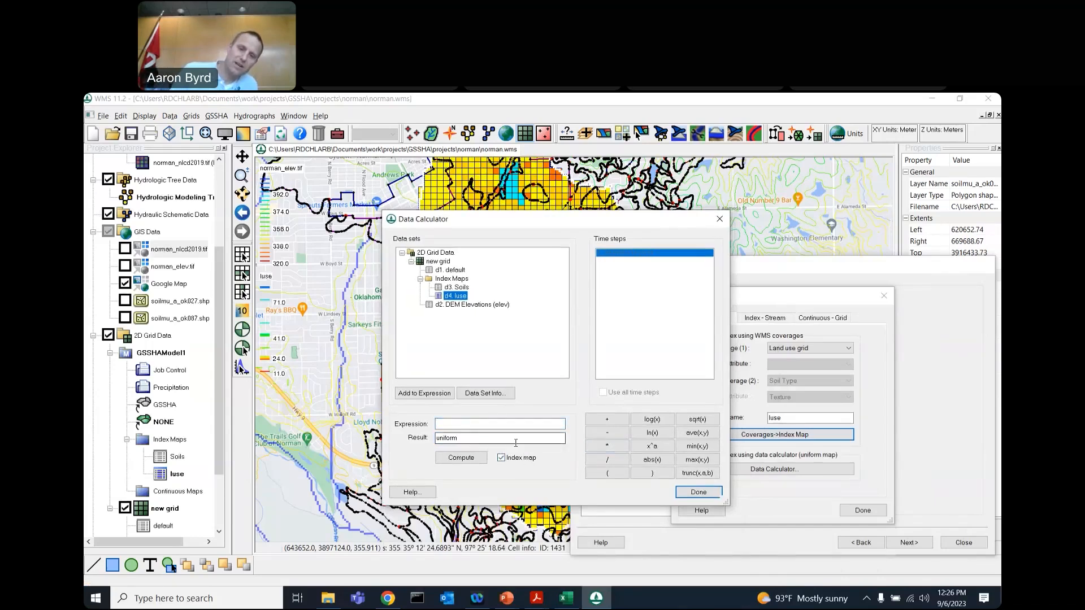
double_click(498, 438)
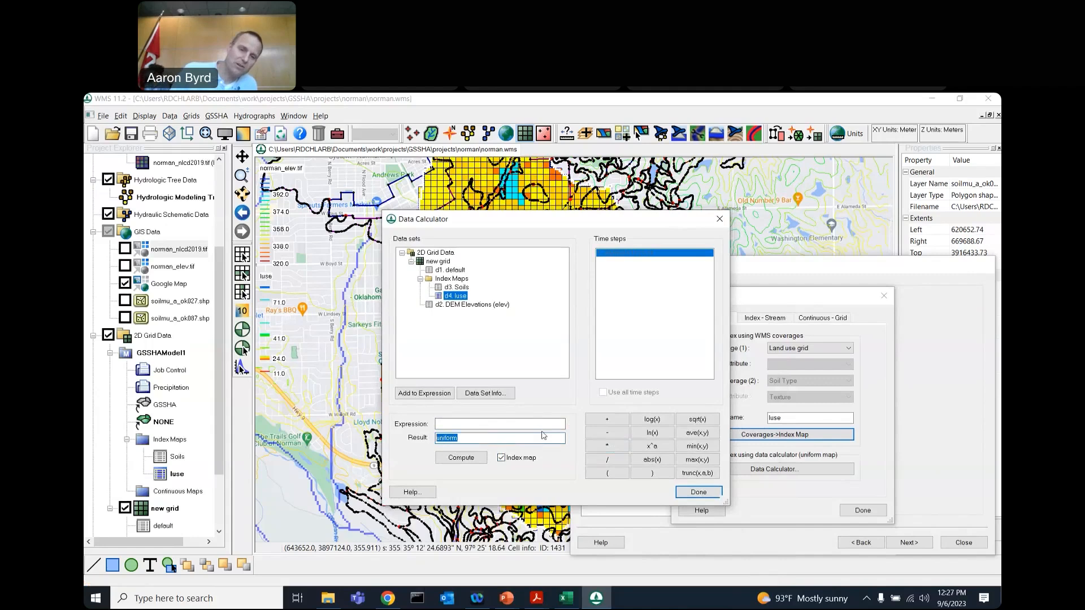
click(535, 425)
text(1)
click(483, 462)
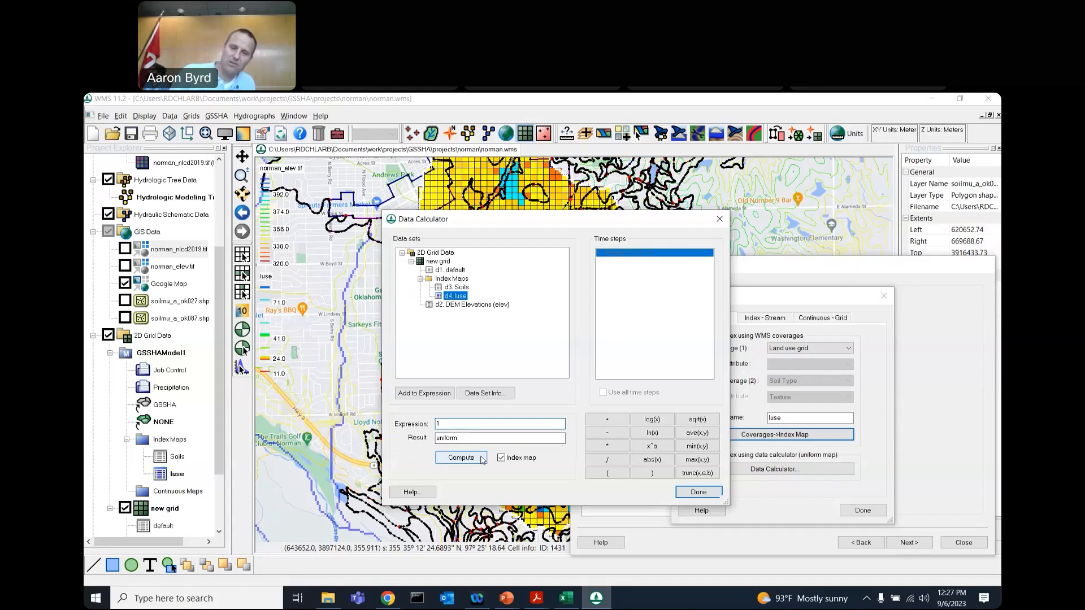
click(481, 459)
drag(493, 224, 571, 266)
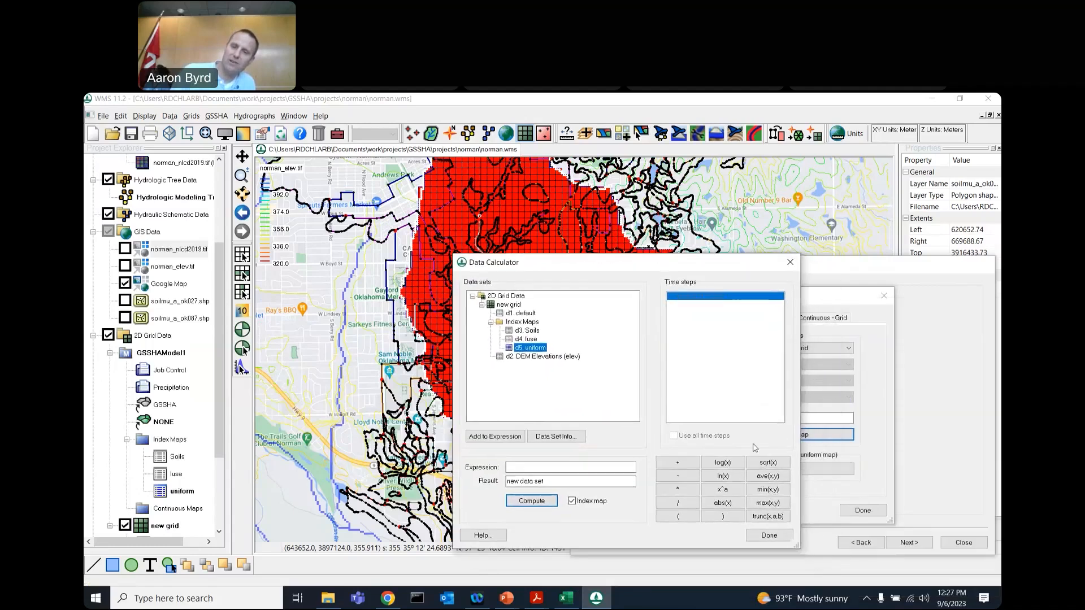
click(769, 536)
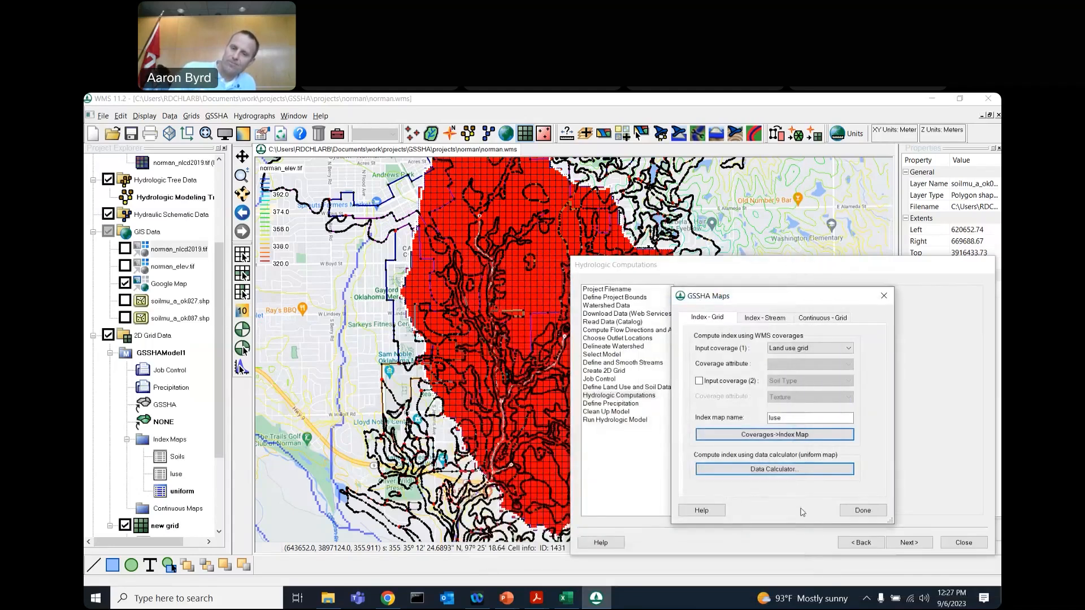
click(866, 514)
Assign the uniform index map to the roughness mapping table, generate its IDs and set the surface roughness to 0.1.
drag(760, 346, 702, 255)
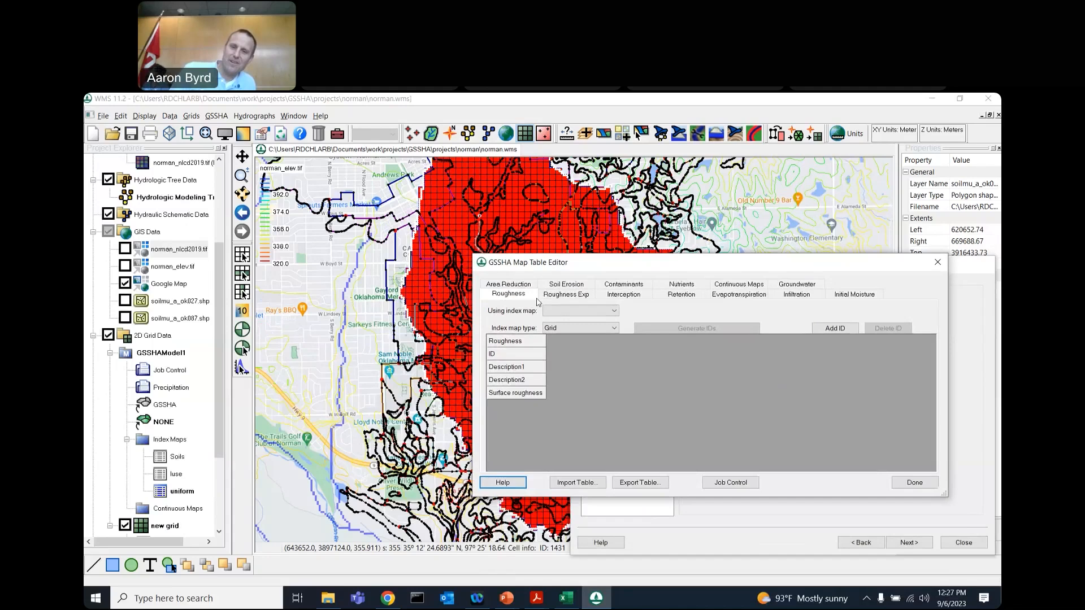
click(582, 311)
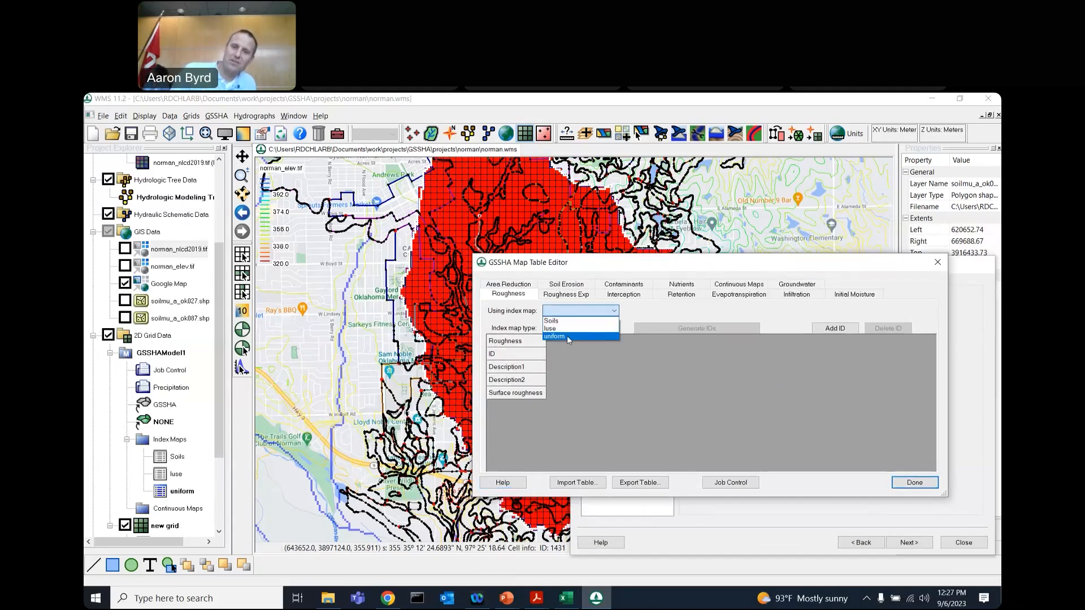
click(567, 335)
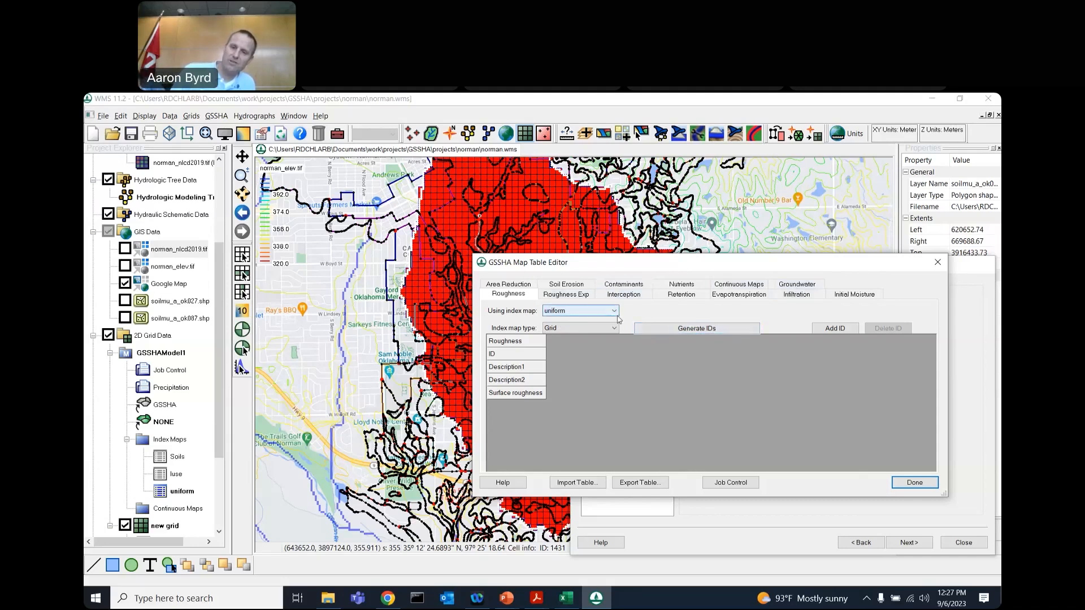
click(675, 330)
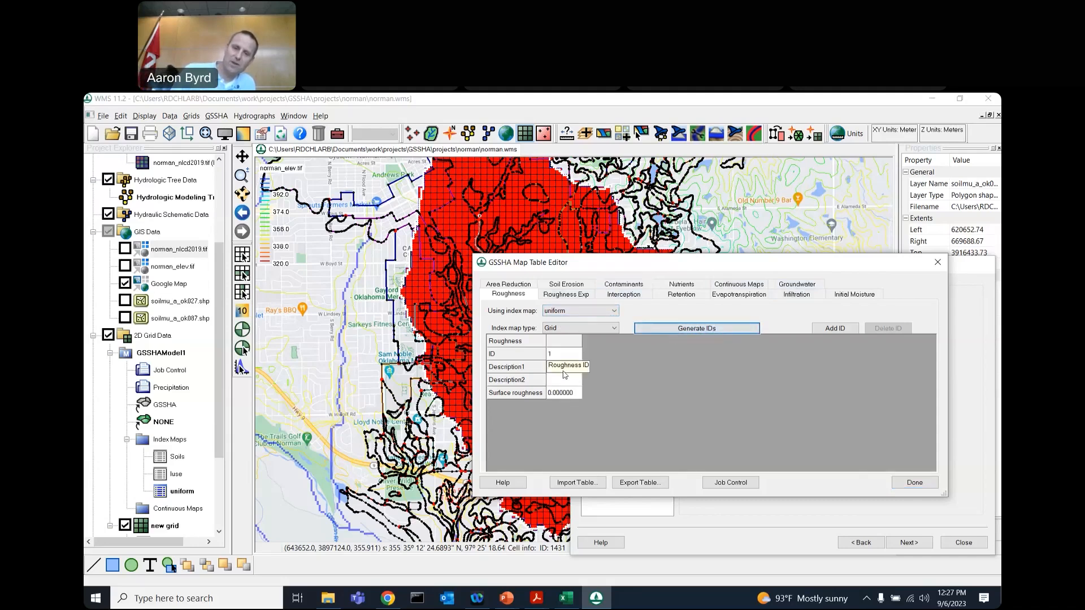
click(563, 393)
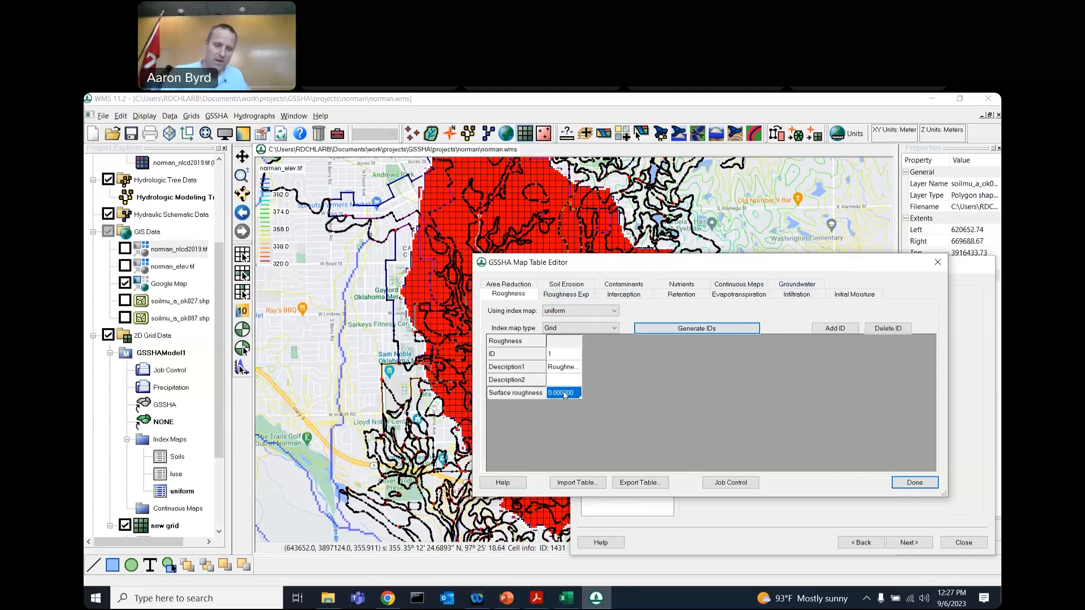
text(1)
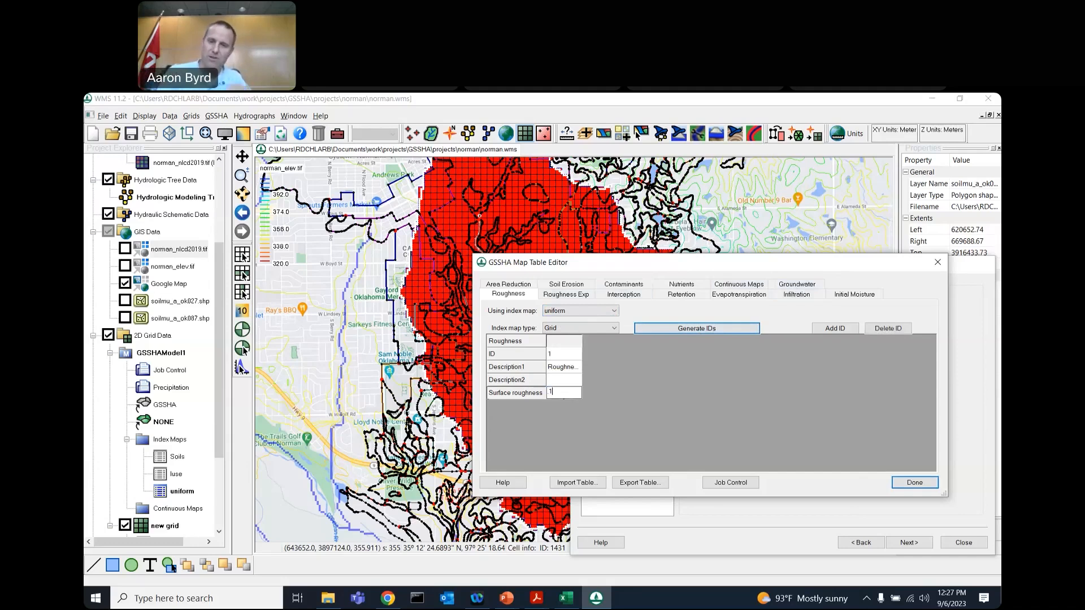
click(565, 382)
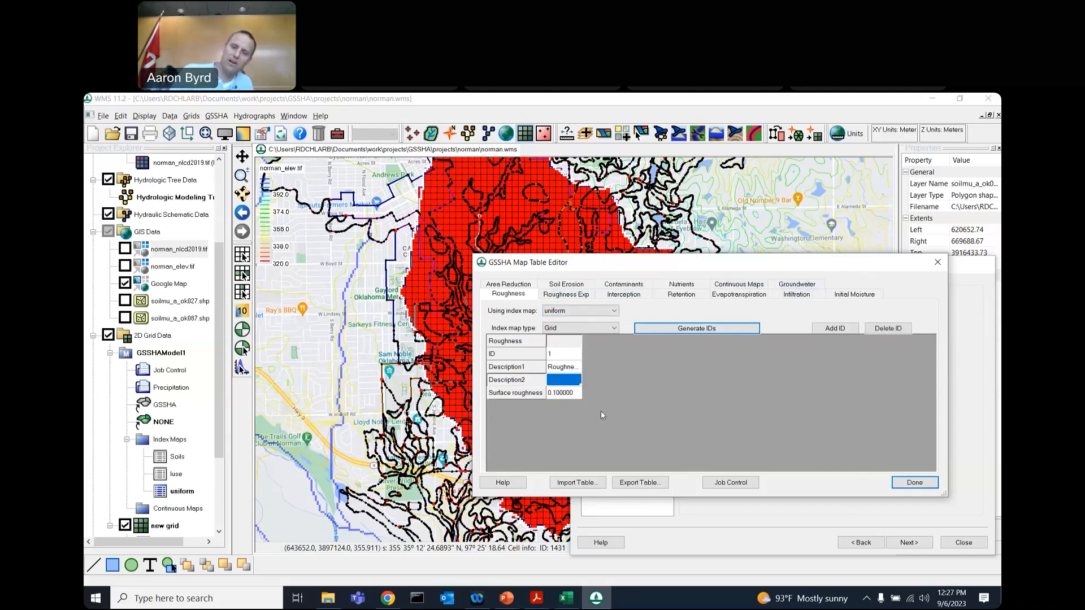
click(914, 482)
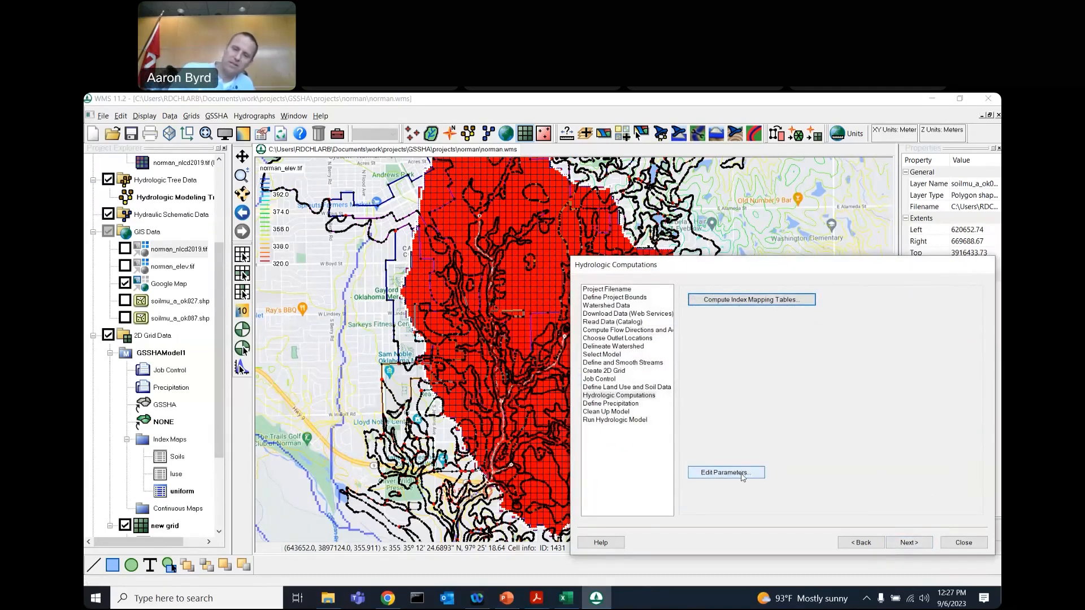
Set the channel routing computation scheme to Diffusive wave in the GSSHA job control parameters.
click(742, 477)
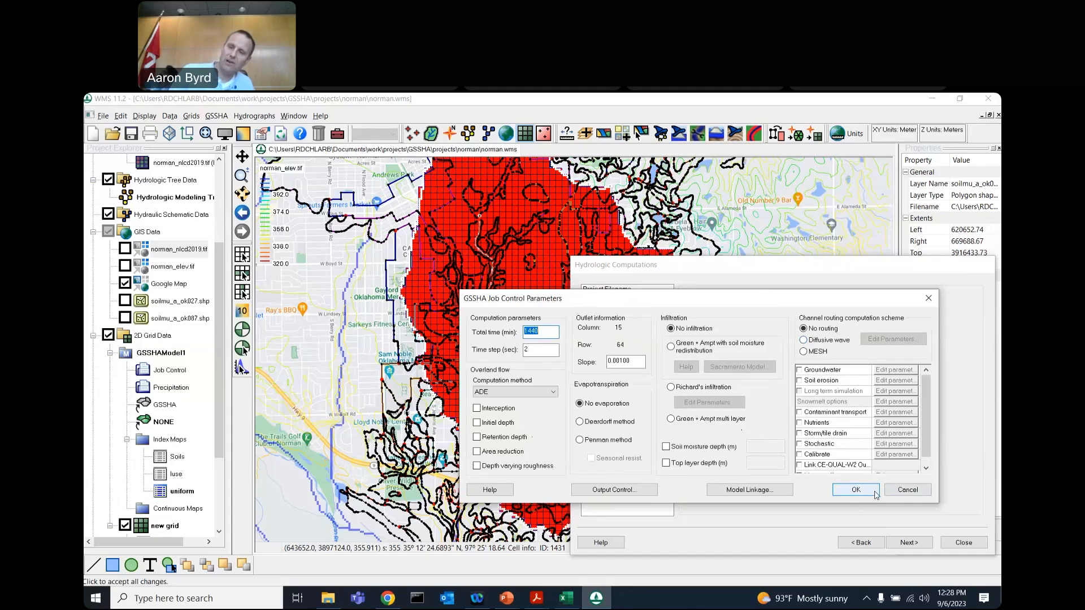
click(840, 341)
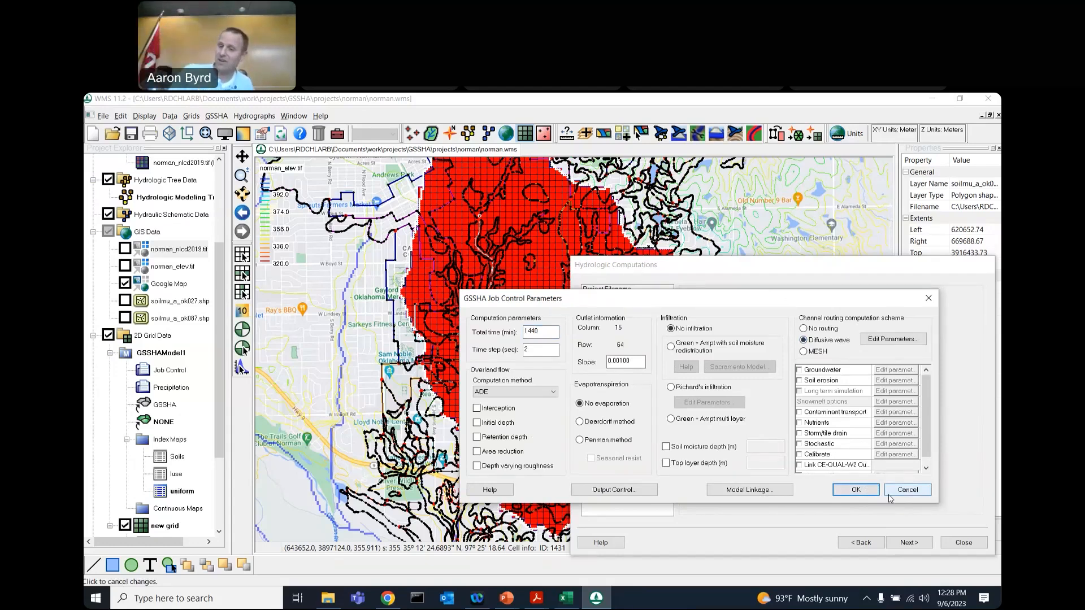
click(854, 489)
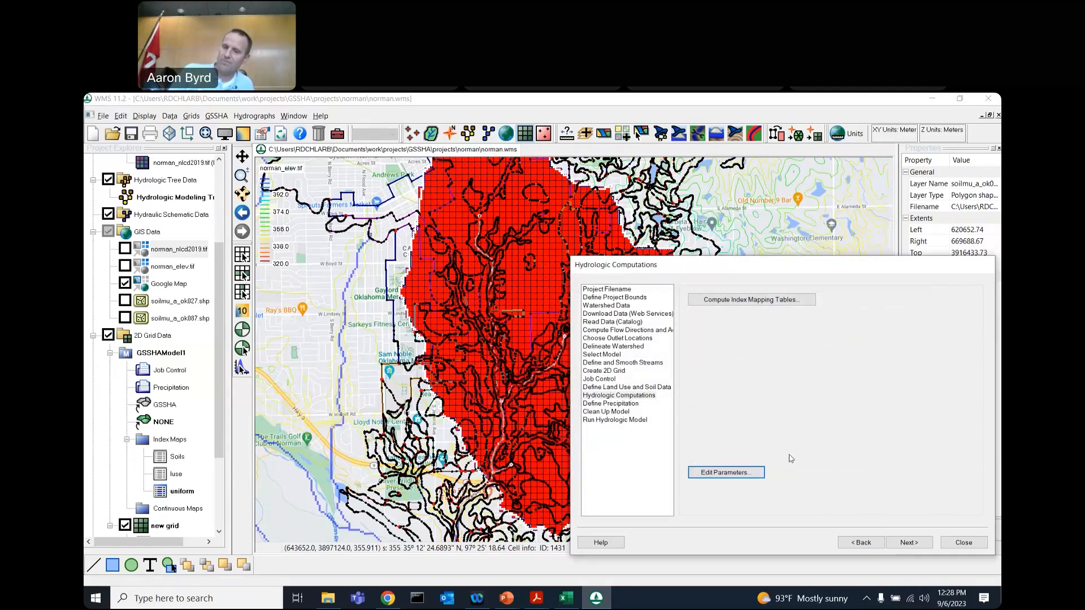
Define the GSSHA precipitation as a Hyetograph rainfall event using the typeII-24hour distribution curve.
click(909, 542)
click(748, 319)
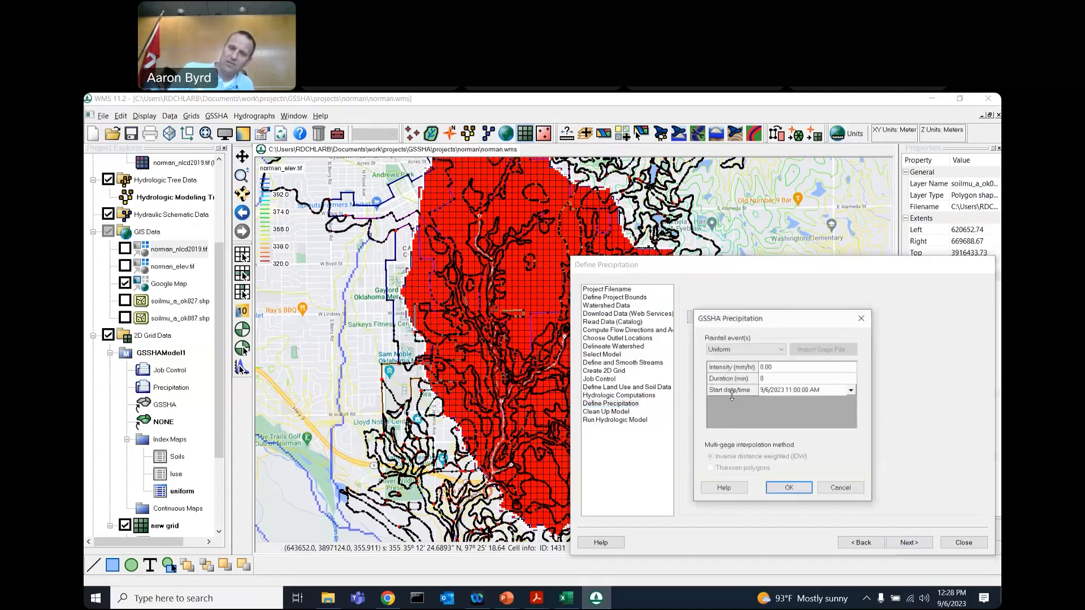
click(768, 351)
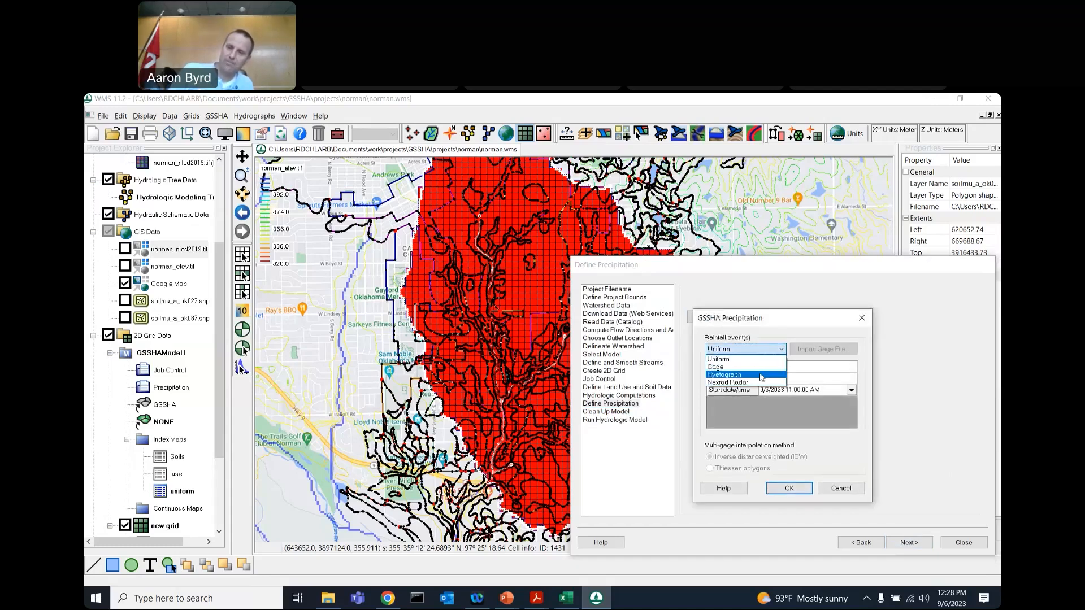
click(761, 376)
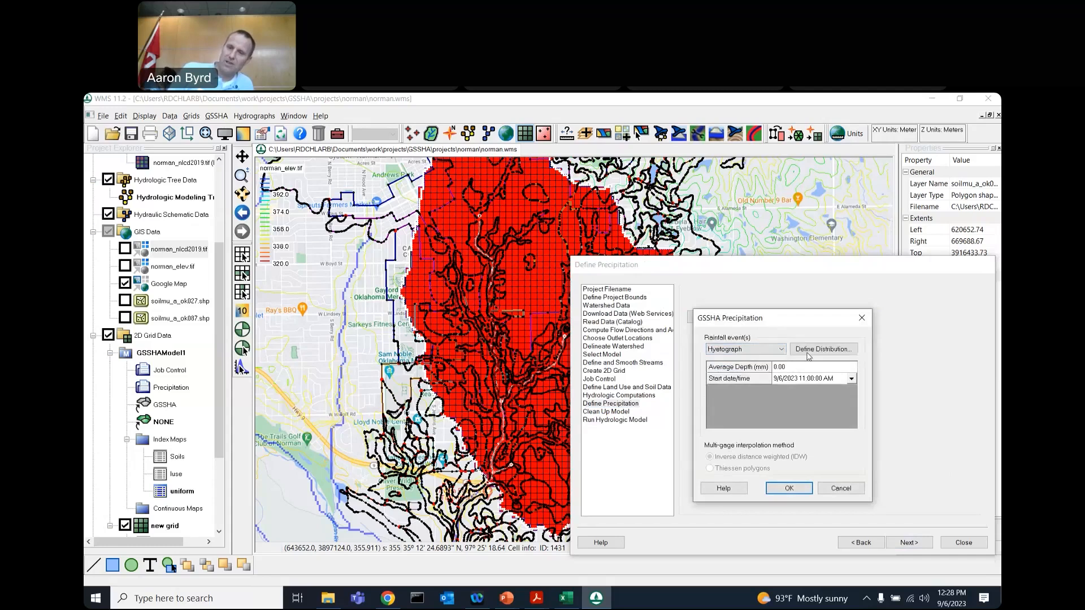
click(818, 350)
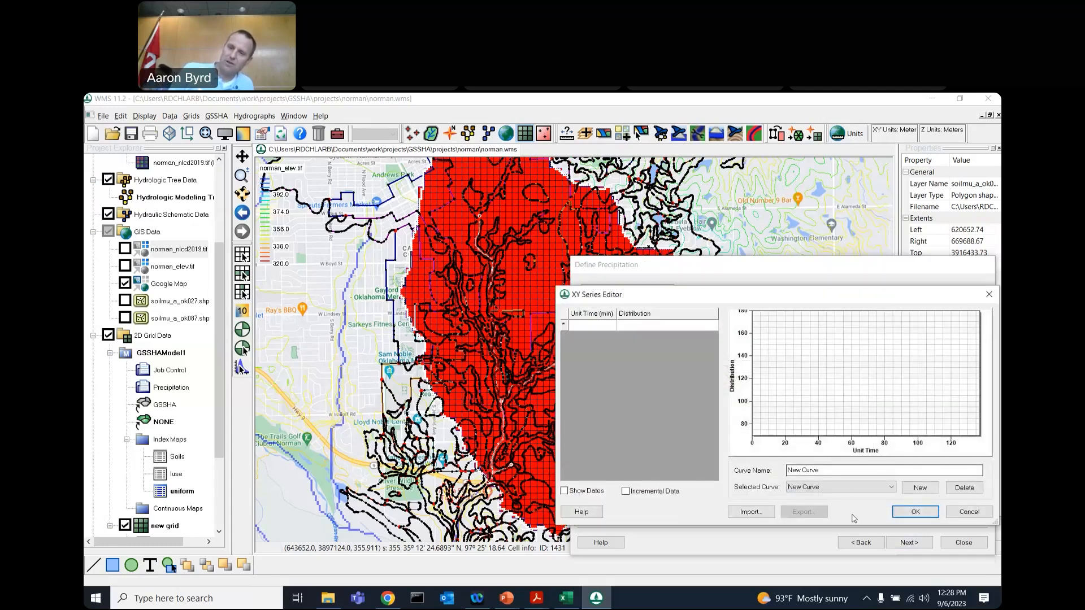
click(841, 487)
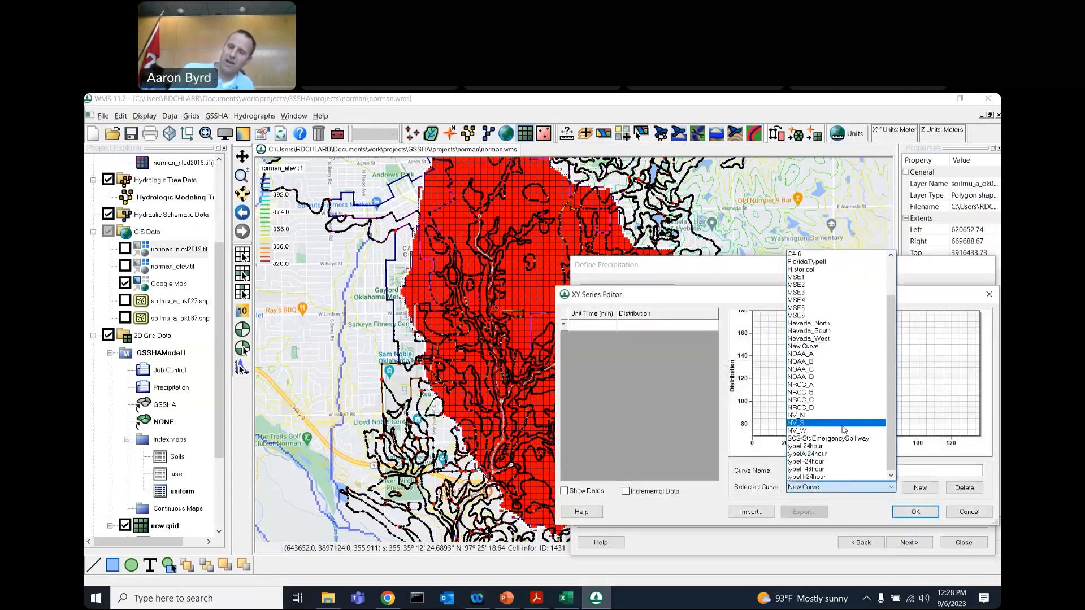
click(853, 462)
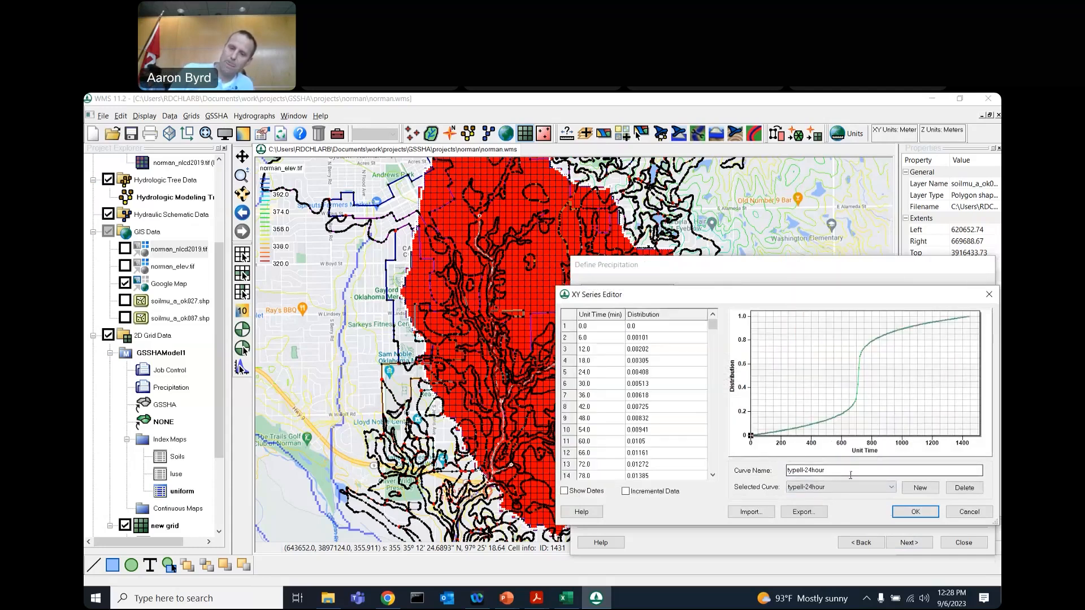
click(918, 512)
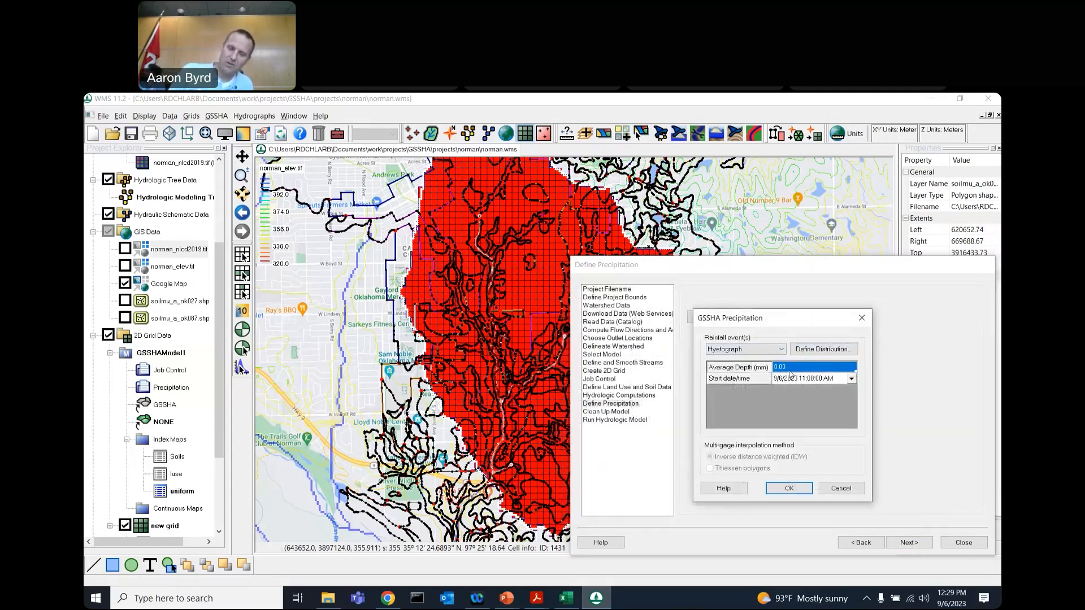
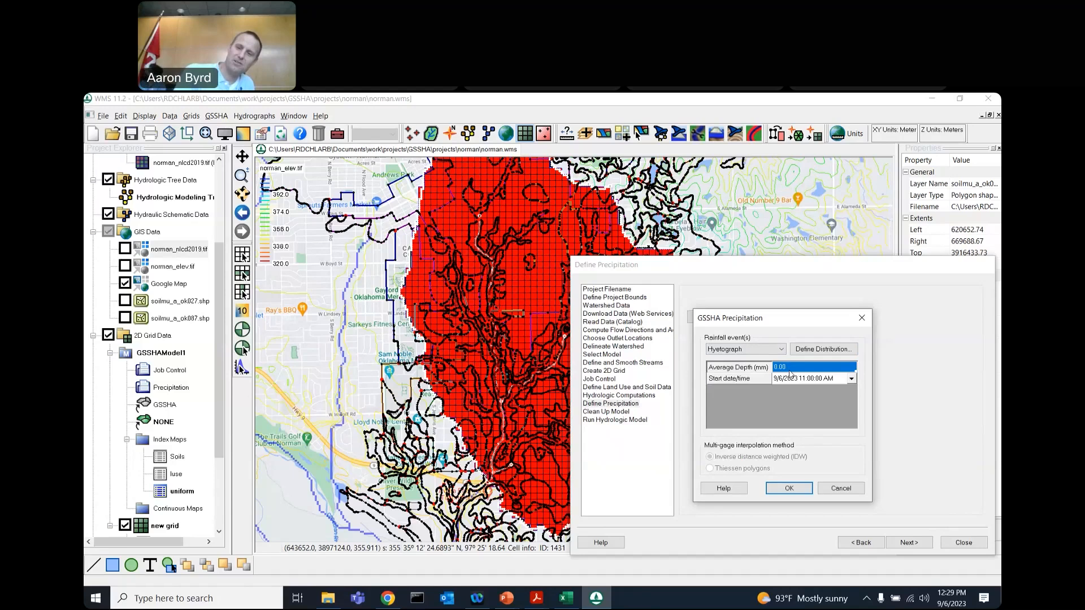
Set the hyetograph's average depth to 50 mm and accept the precipitation settings.
text(6)
key(BackSpace)
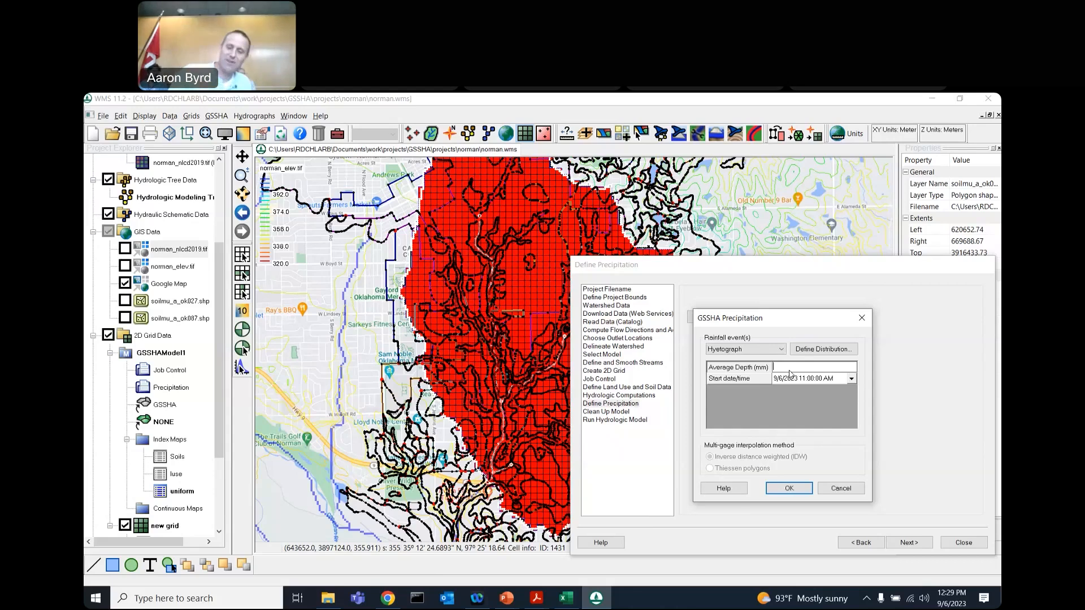
text(50)
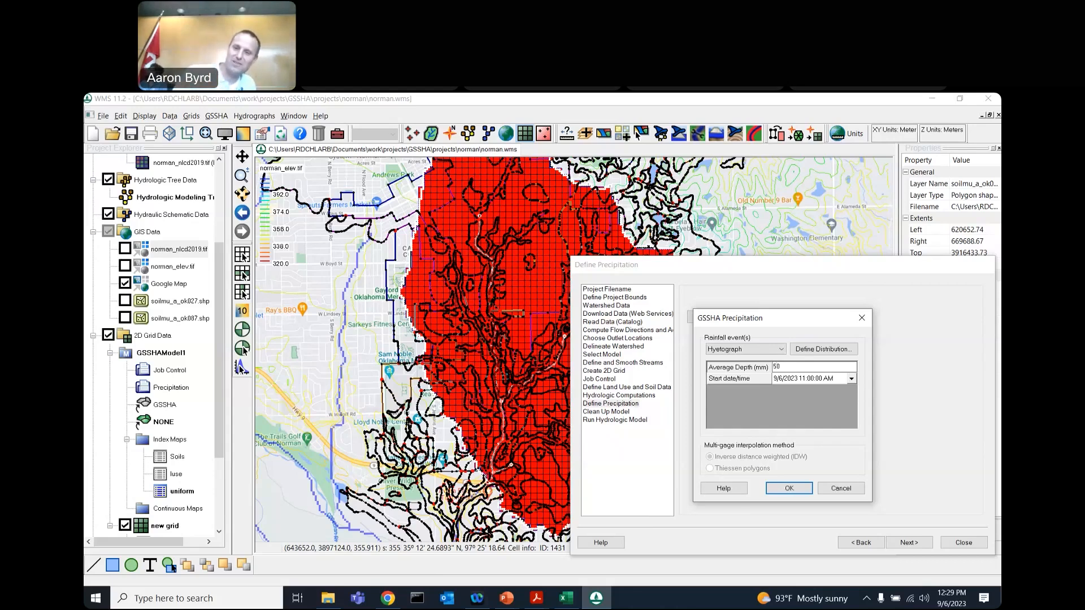
key(Tab)
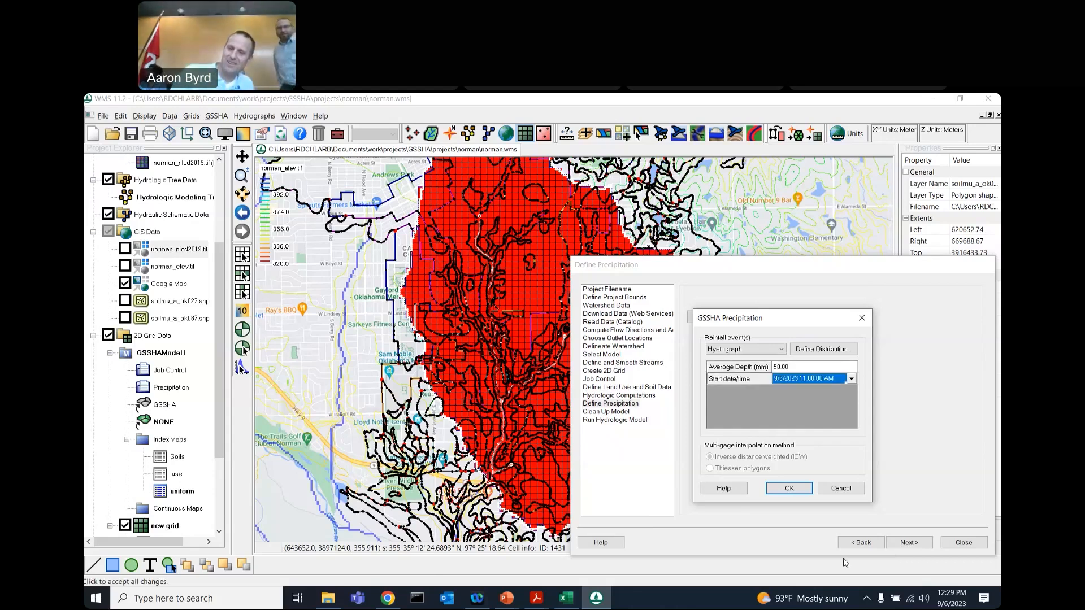
click(789, 488)
Clean up the model with Remove NULL DEM cells switched off, closing the model check and accepting the digital dam cleaning solution.
click(911, 542)
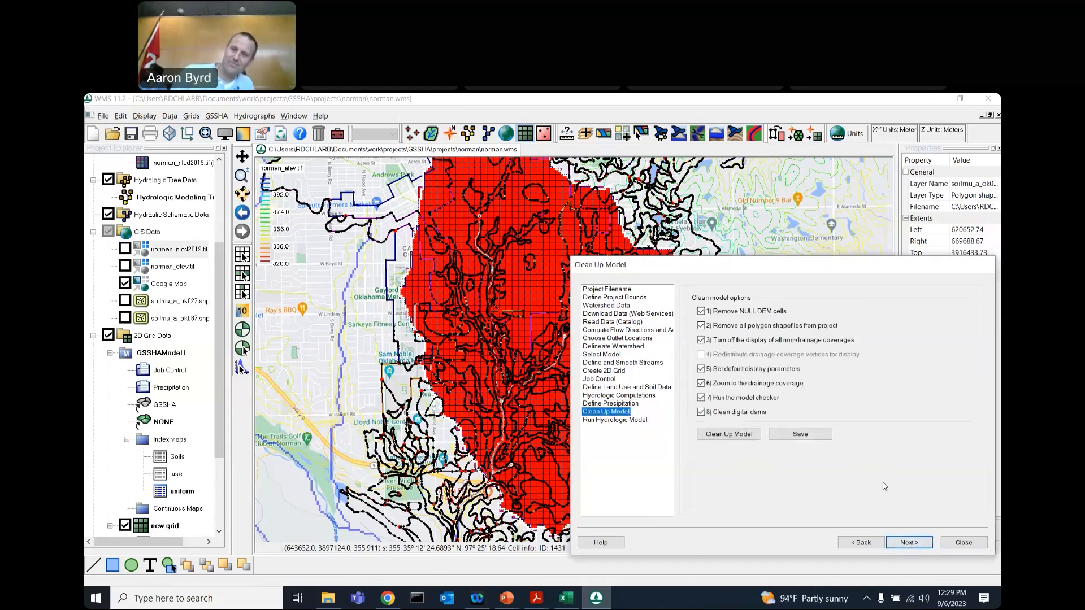
click(735, 312)
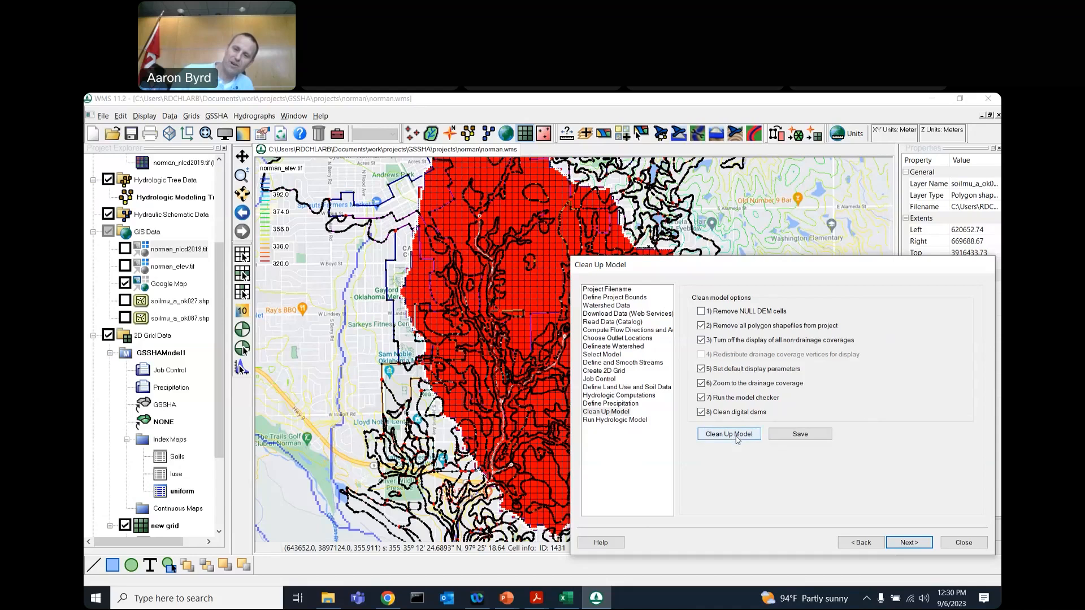
click(738, 438)
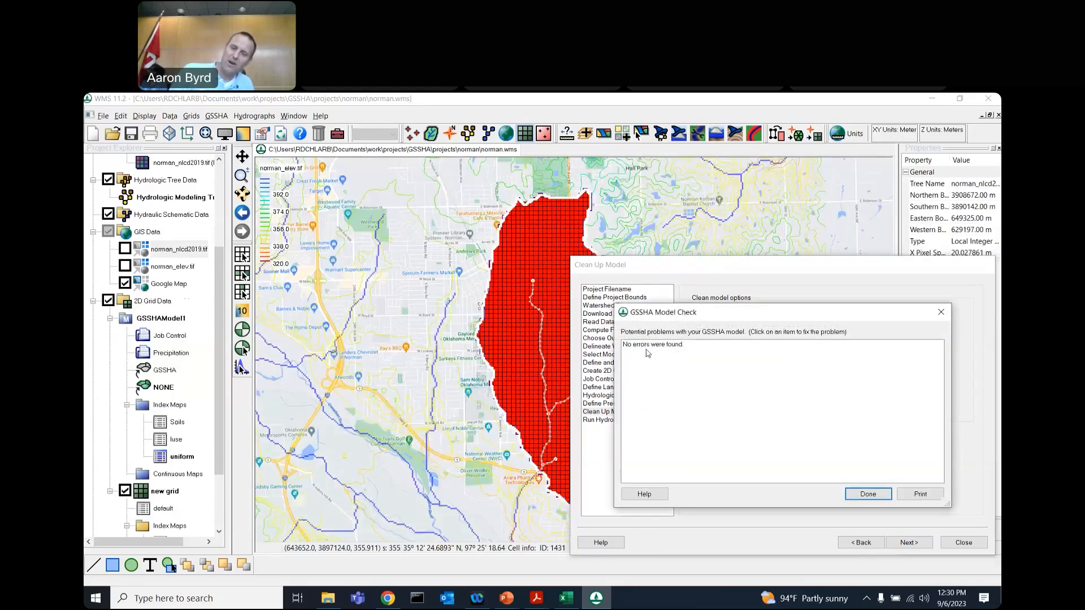
click(870, 496)
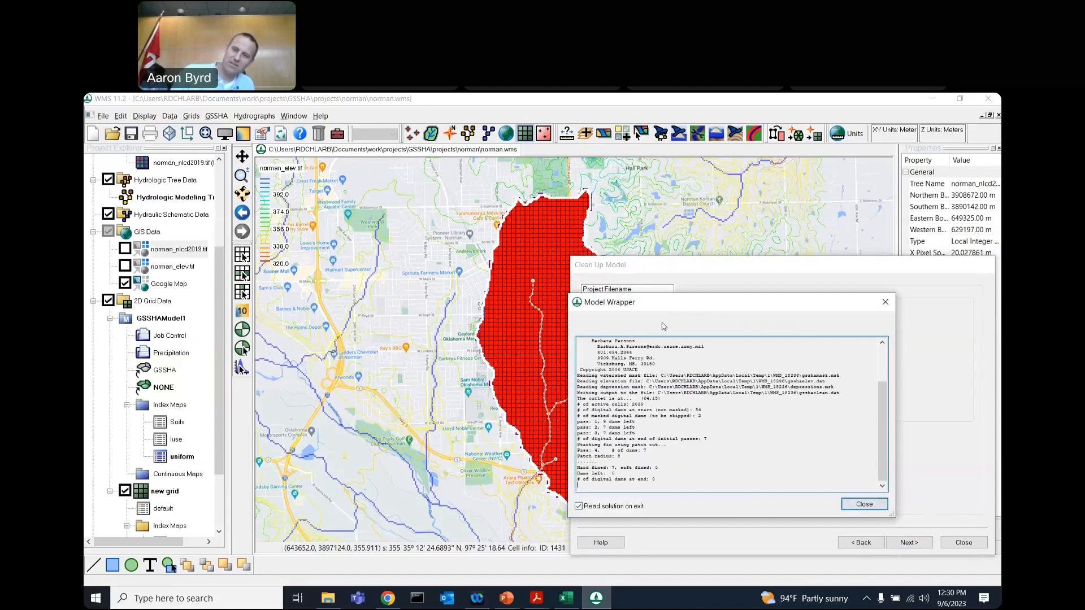
click(863, 504)
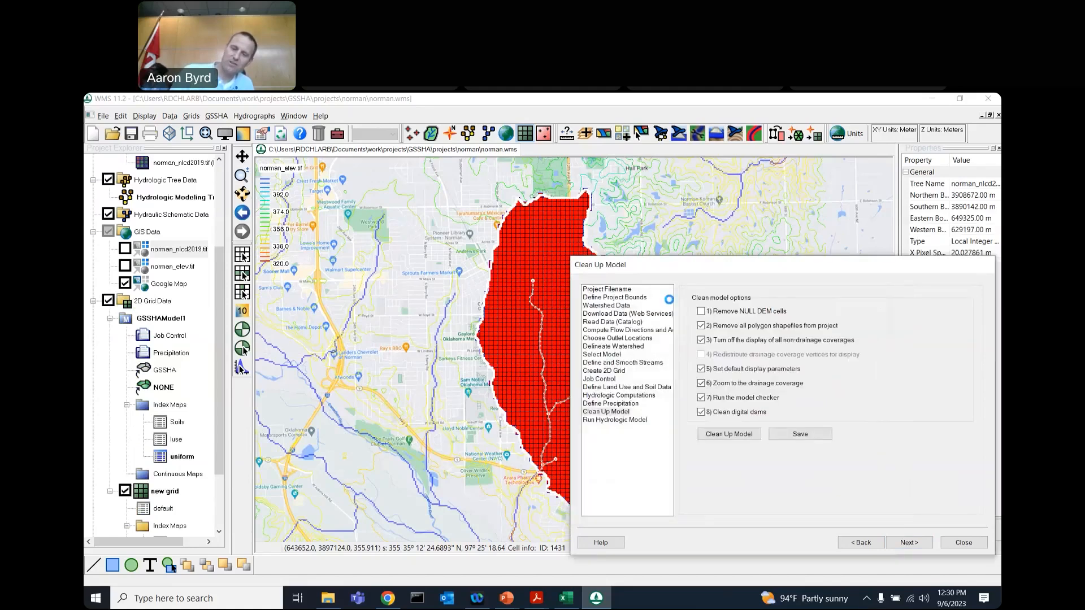
drag(692, 270, 793, 249)
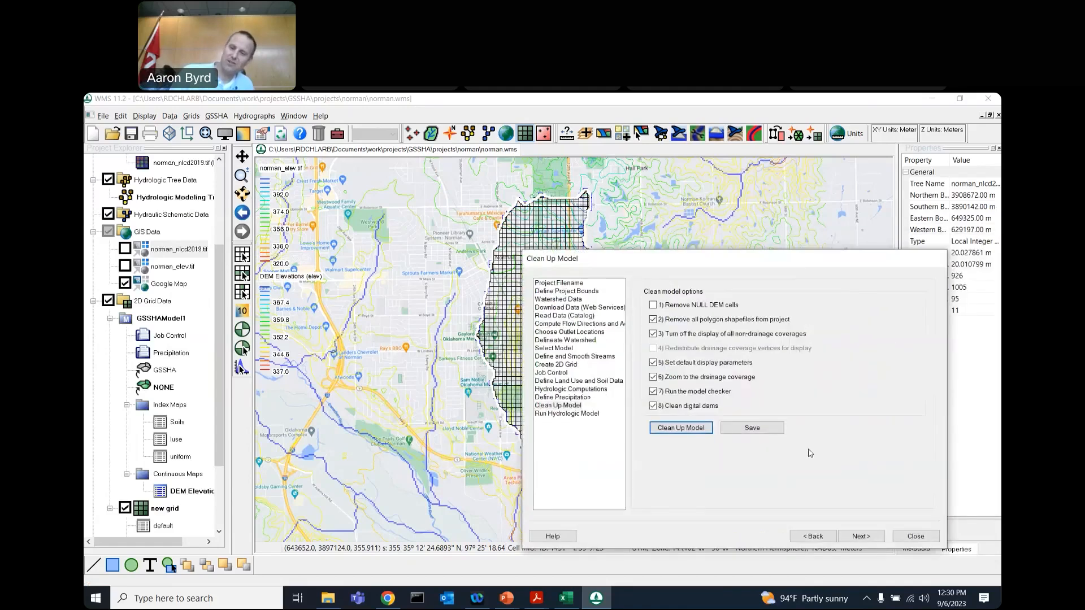
Save the GSSHA project file as norman.prj in the norman folder.
click(760, 432)
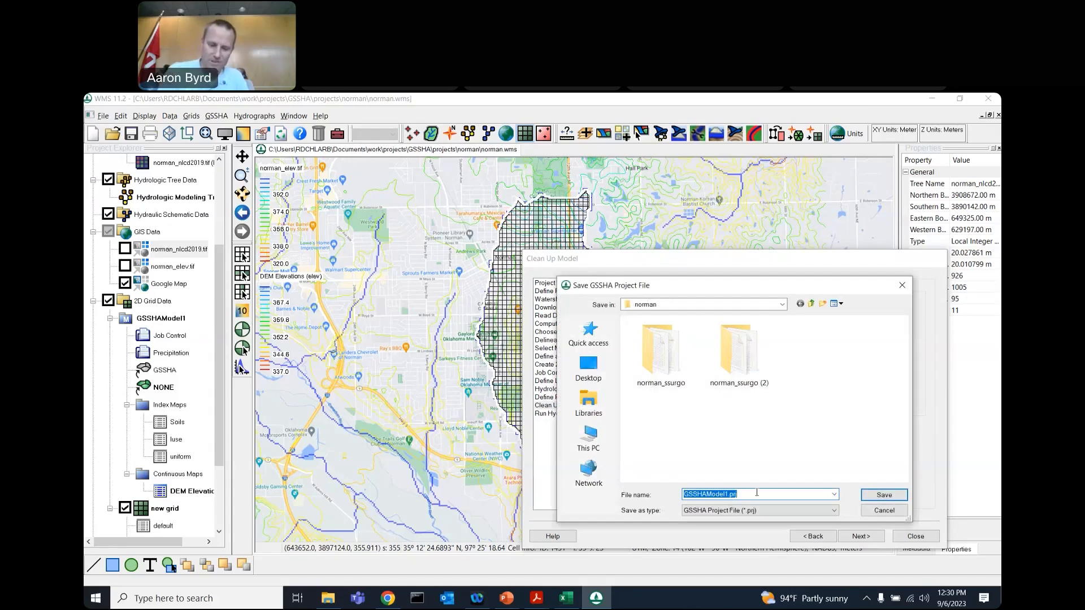
text(norman.prj)
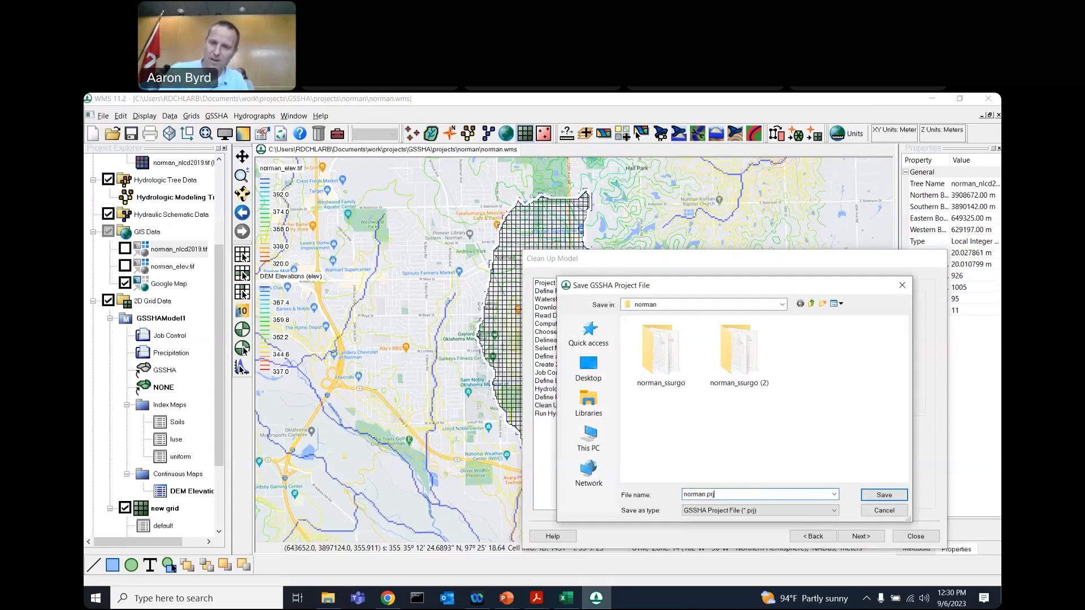
key(Return)
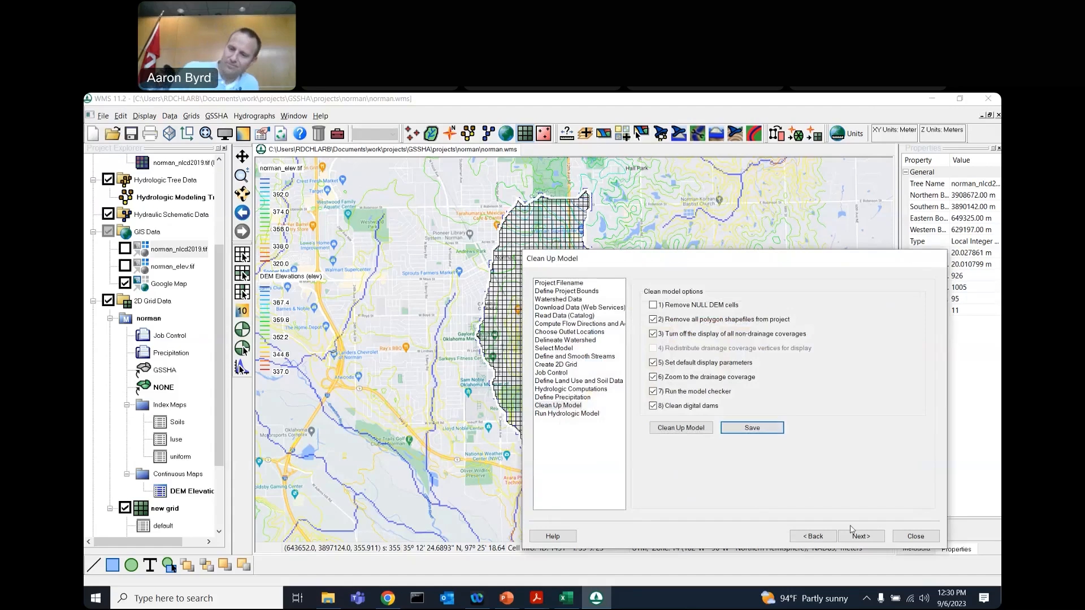
Run the GSSHA simulation with the norman input file, read in its solution and close the modeling wizard.
click(865, 536)
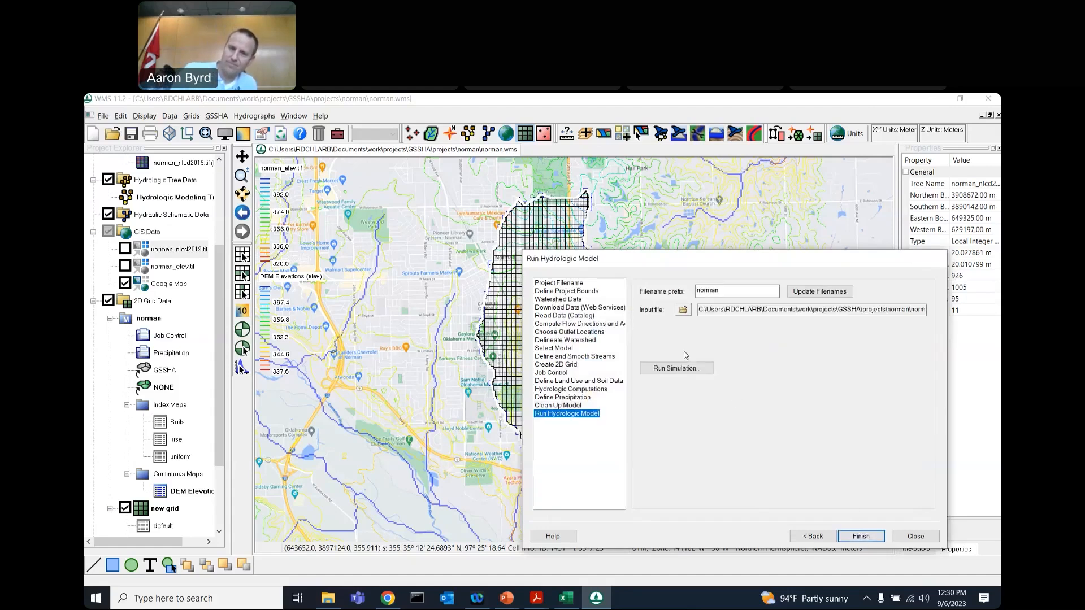
click(678, 368)
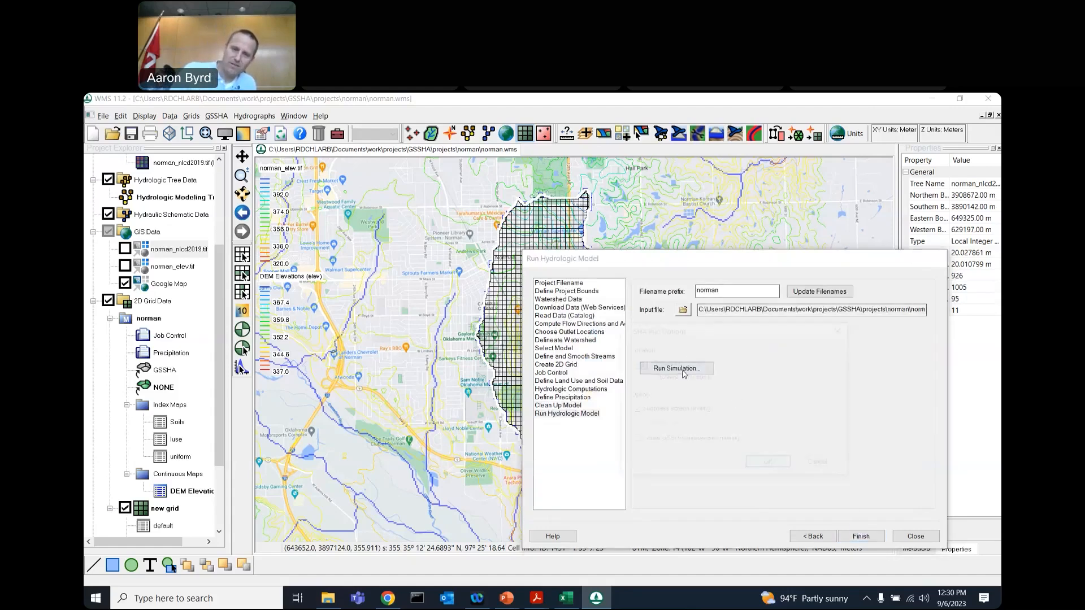
click(772, 464)
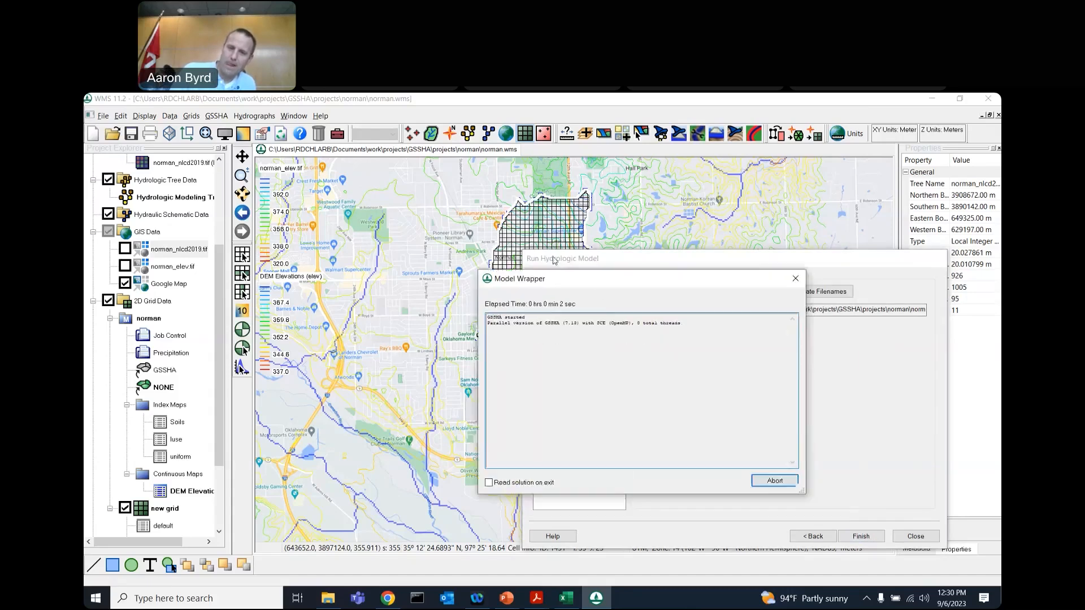
drag(760, 468, 814, 549)
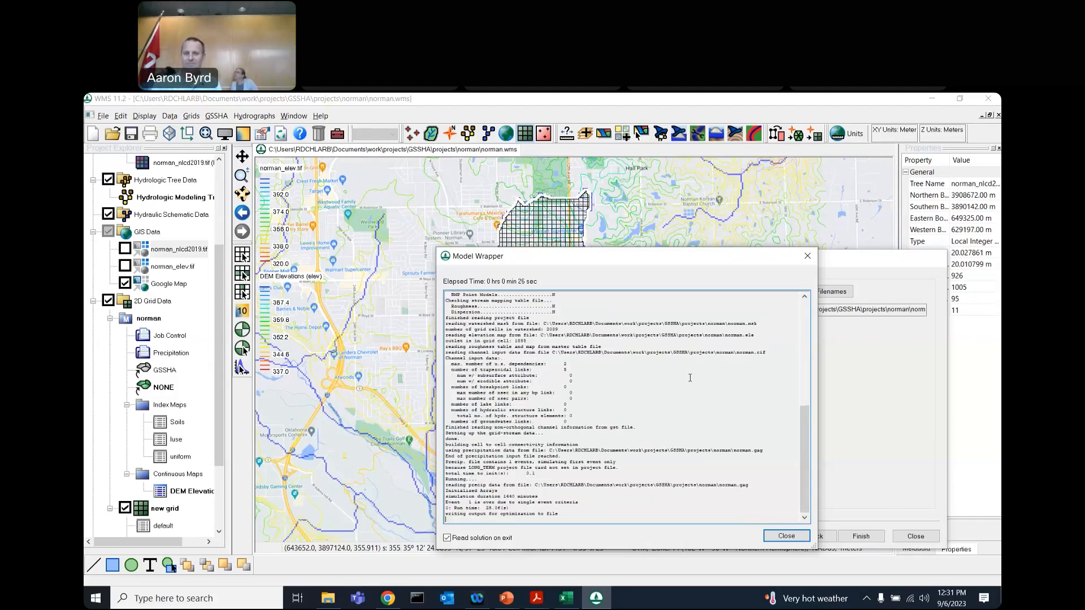
click(793, 542)
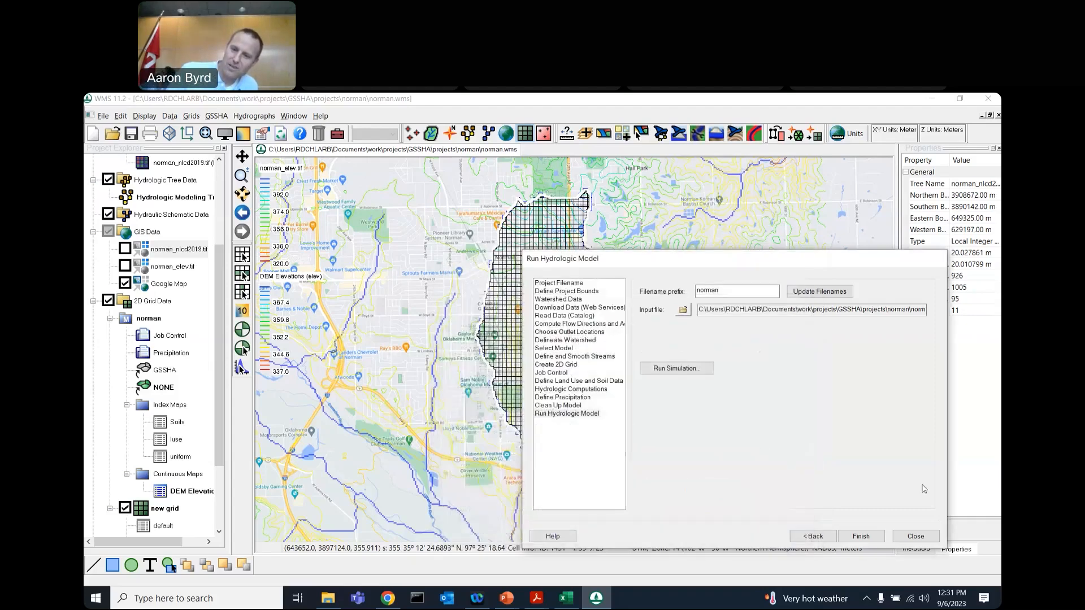
click(916, 537)
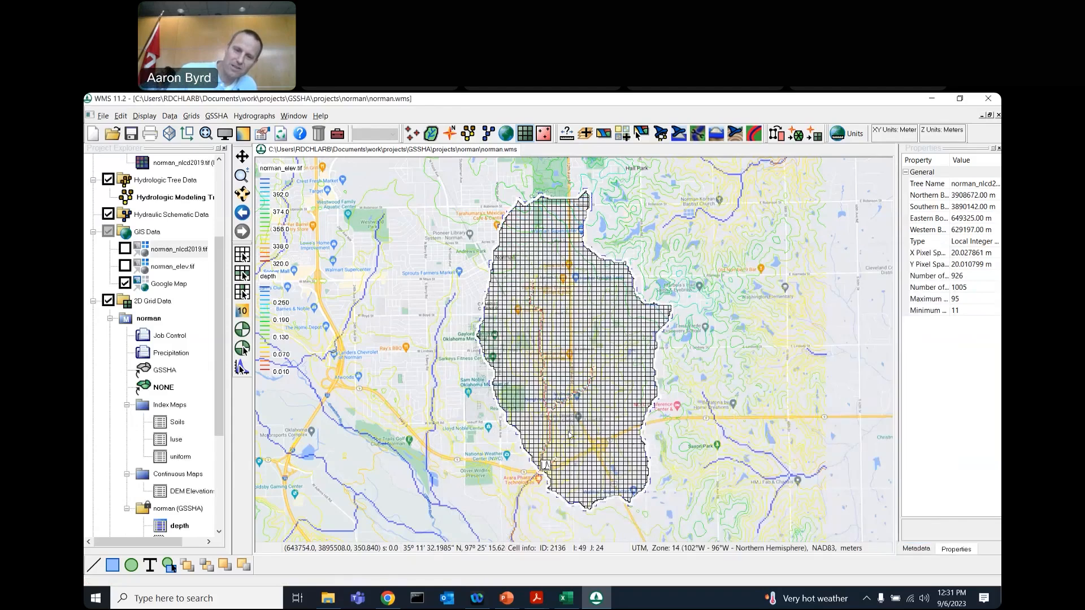
View the flow hydrograph at the watershed outlet and select the depth dataset of the norman (GSSHA) solution.
click(546, 465)
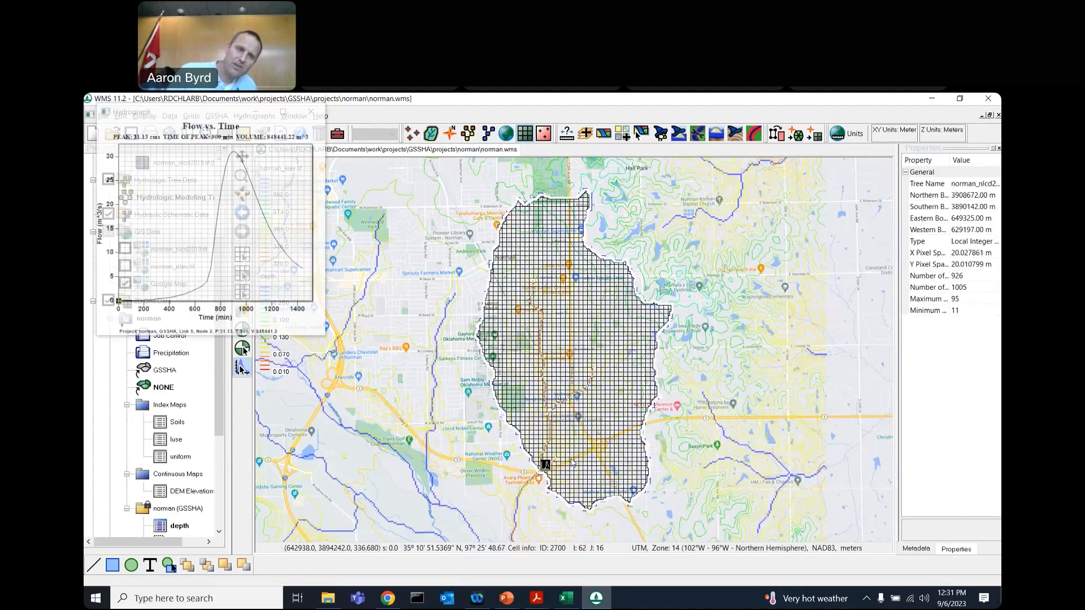
click(312, 111)
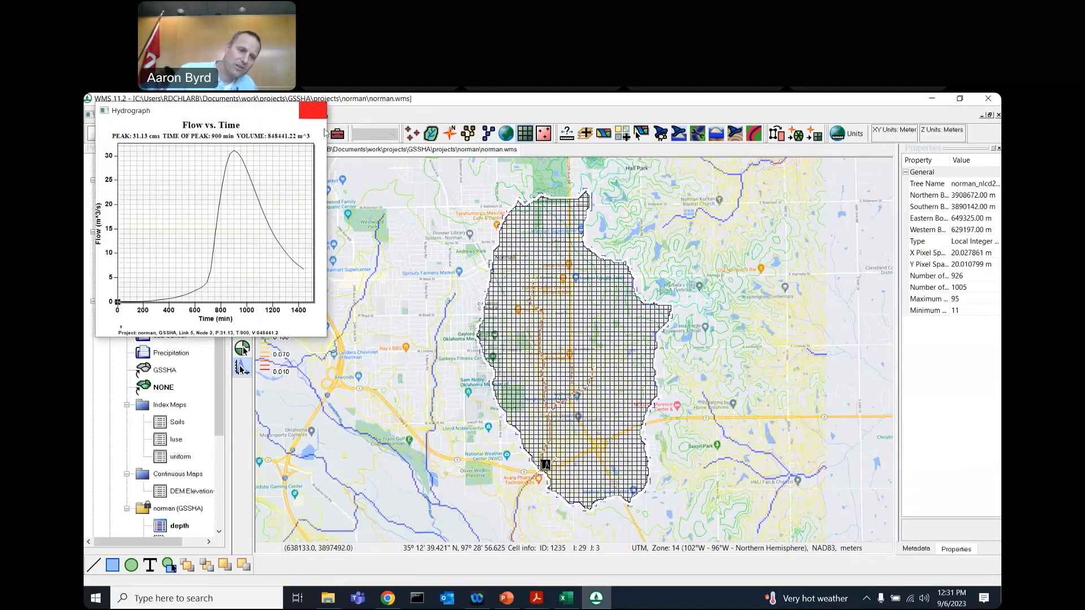
scroll(167, 429, down, 2)
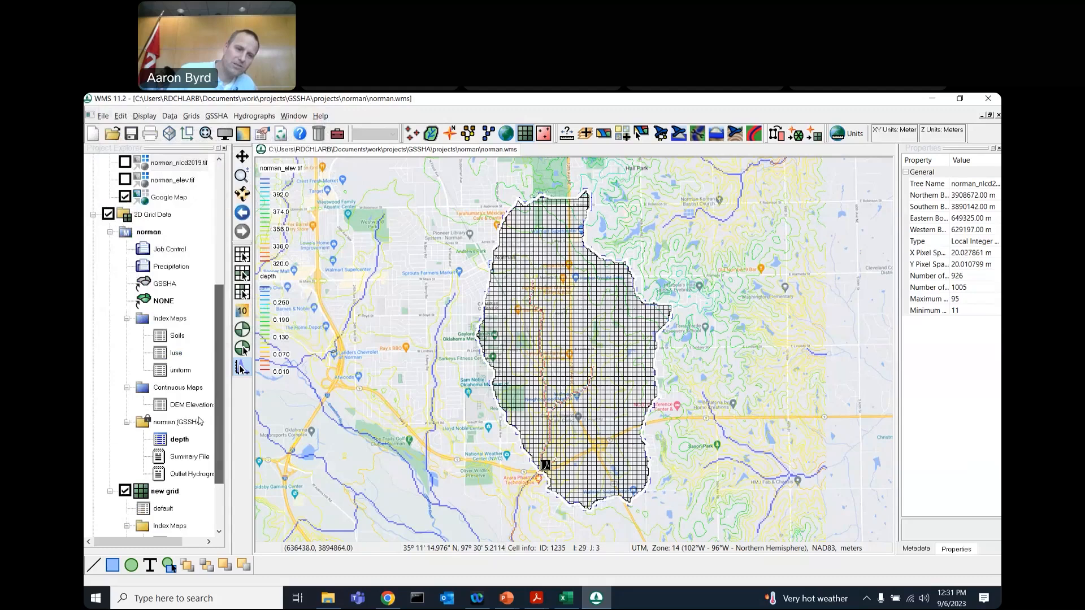
click(179, 440)
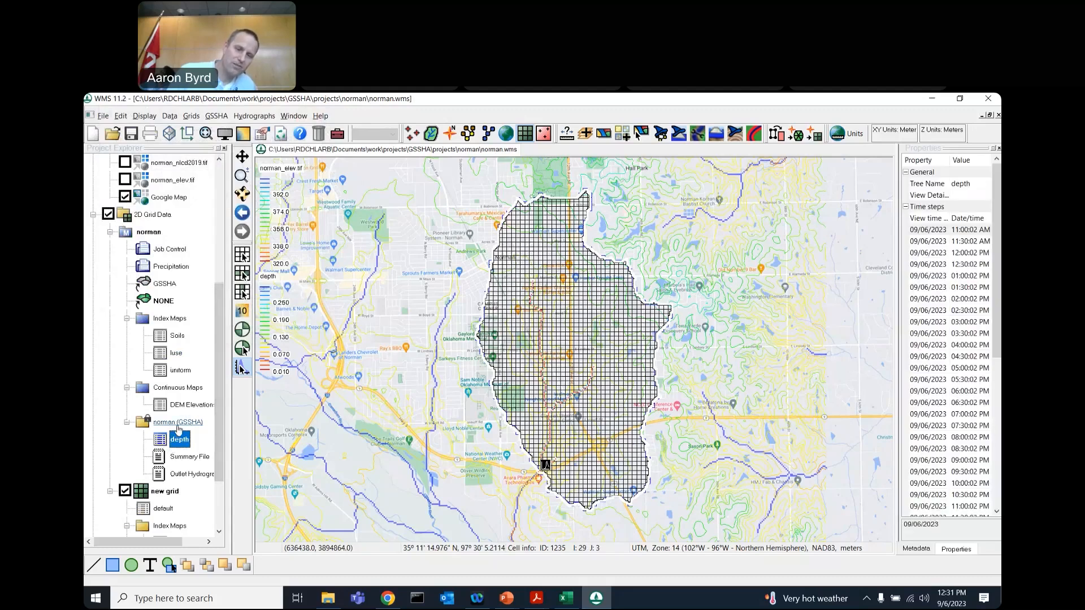
click(963, 243)
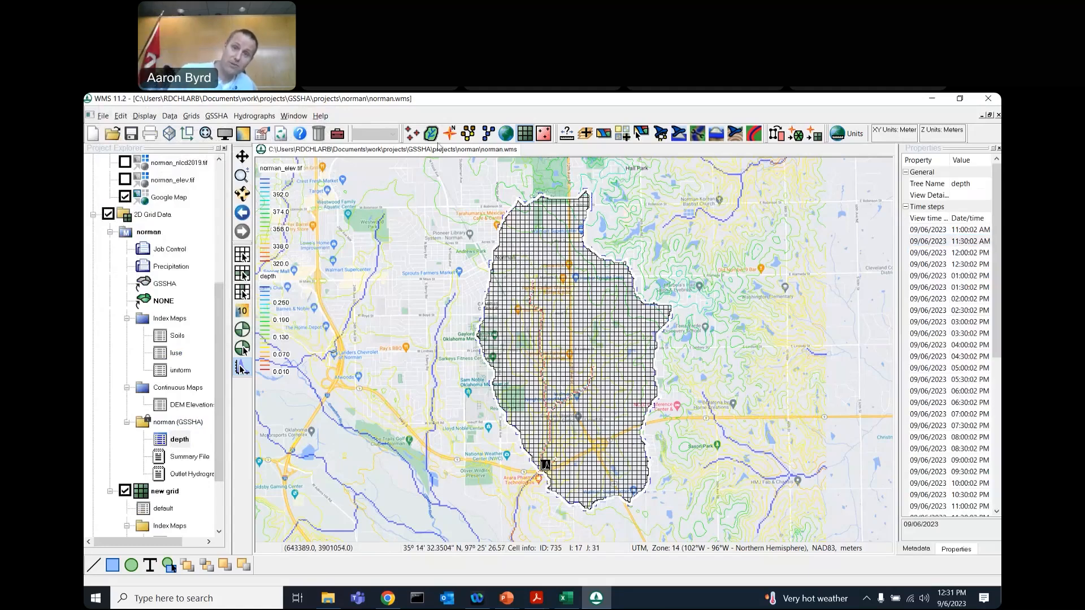
Review the gridded dataset and hydrograph write frequencies in the output control of the GSSHA job control parameters.
click(217, 116)
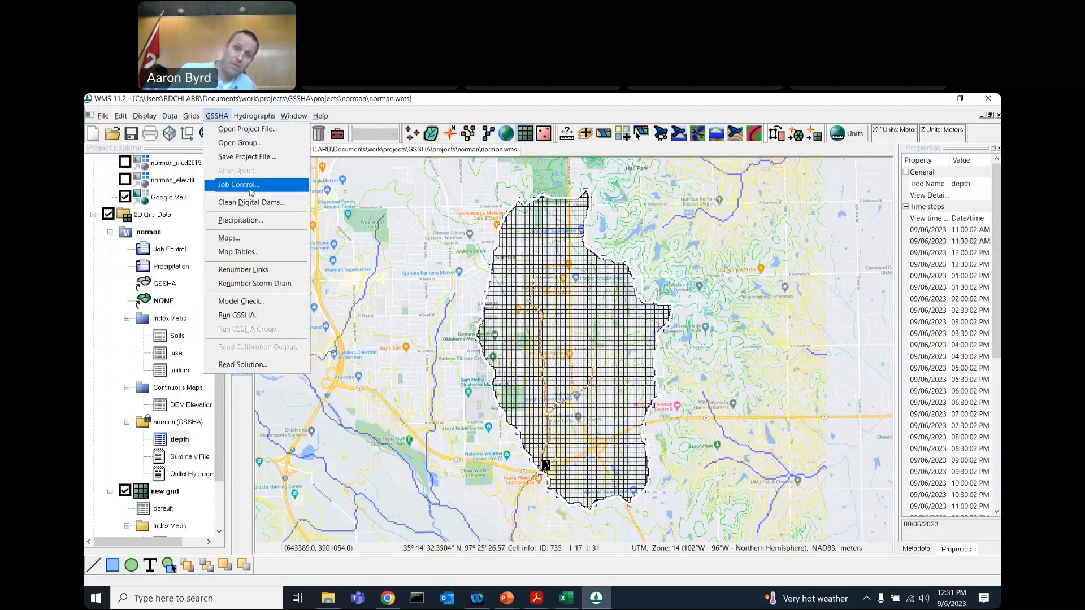
click(250, 191)
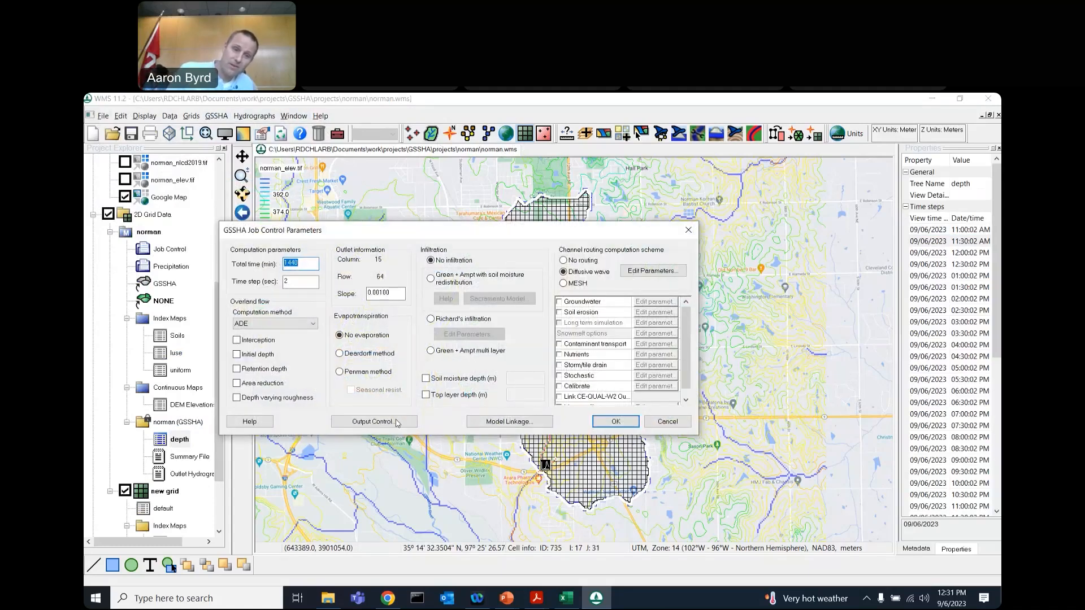
click(373, 421)
double_click(410, 426)
drag(412, 361, 380, 364)
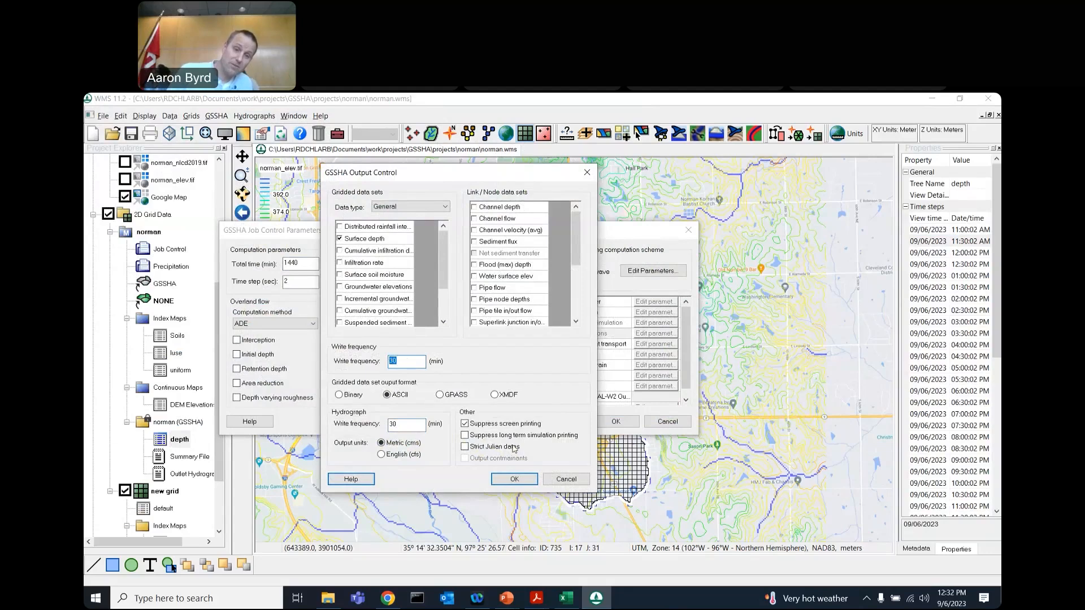
click(514, 479)
click(615, 421)
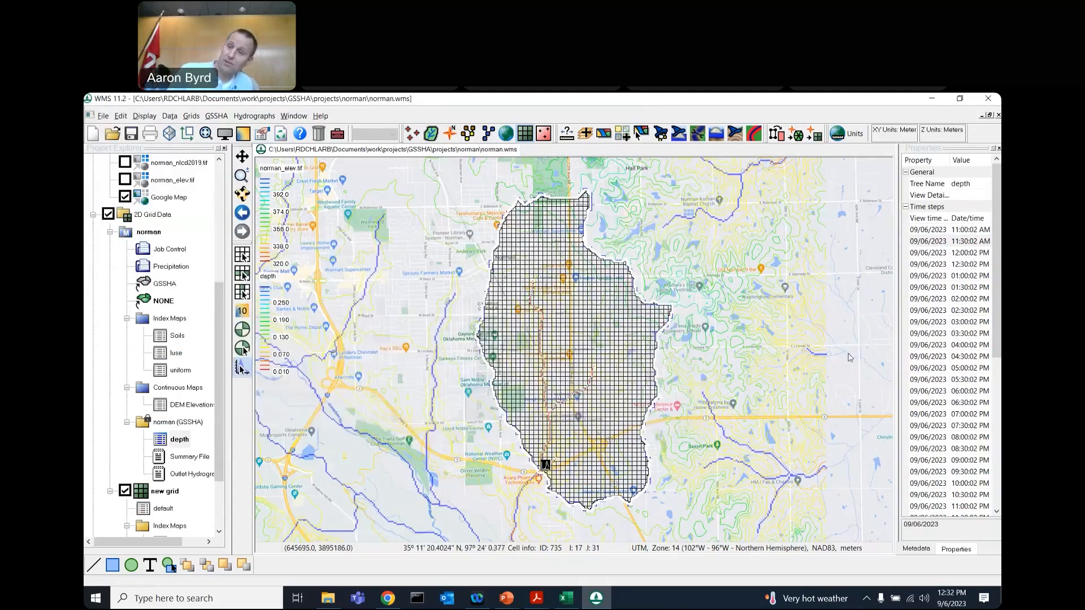
Step through the depth dataset's time steps from 09/06/2023 11:00:02 AM to 09/07/2023 10:30:02 AM to examine flooding on the grid.
click(936, 231)
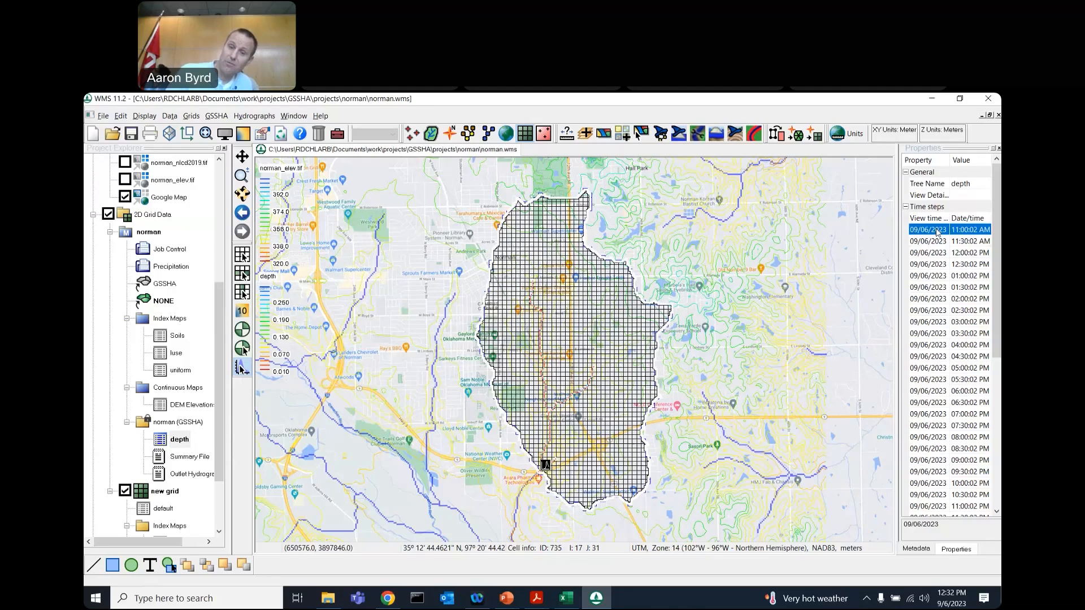
key(Down)
key(Down)
key(Down)
key(Down)
key(Down)
key(Down)
key(Down)
key(Down)
key(Down)
key(Down)
key(Down)
key(Down)
key(Down)
key(Down)
key(Down)
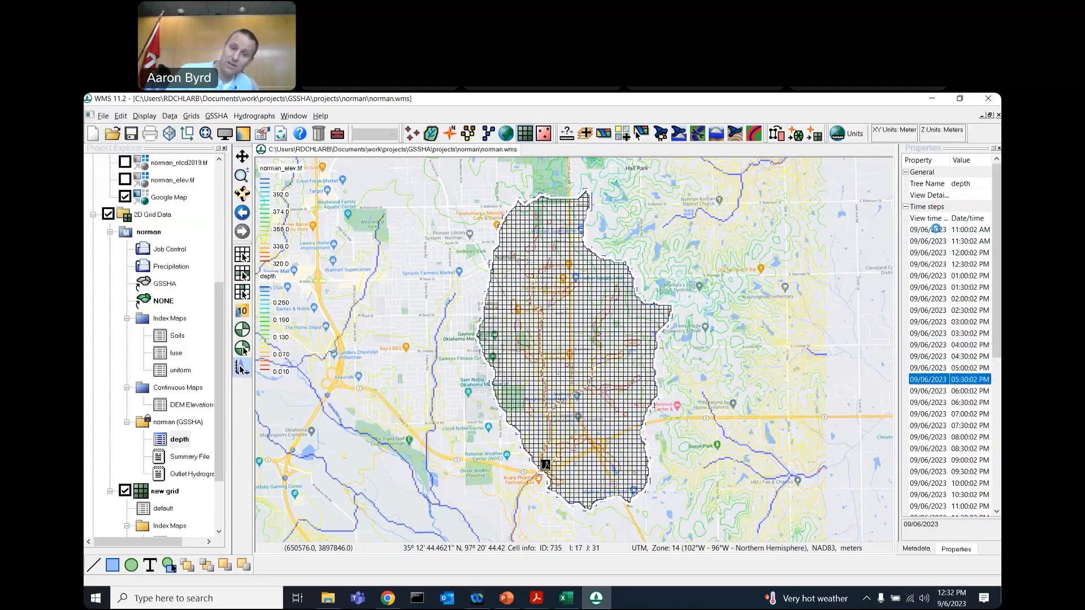
key(Down)
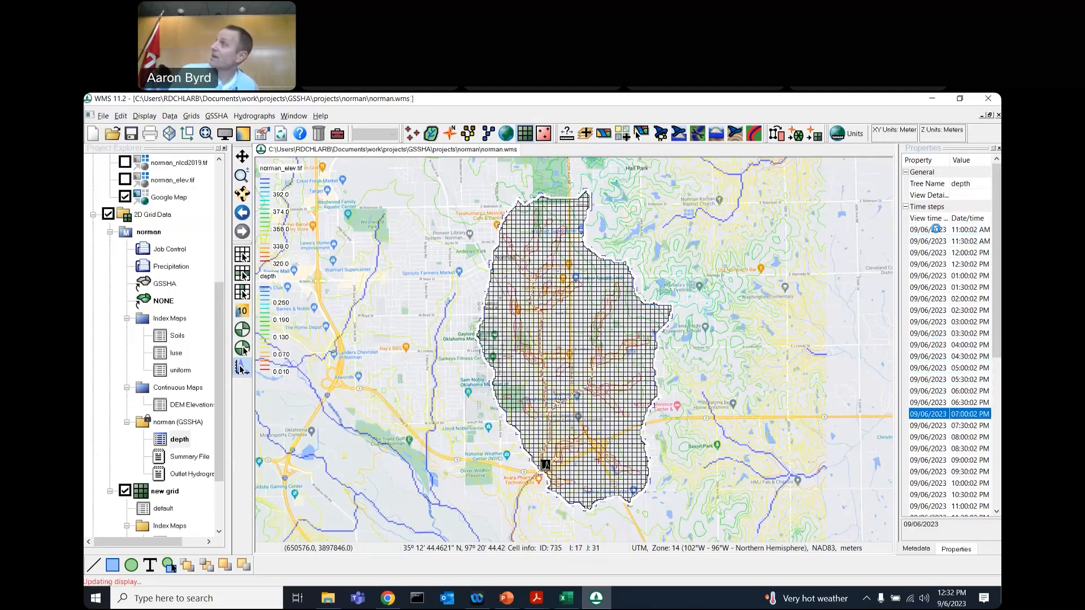
key(Down)
key(Down)
key(Down)
key(Down)
key(Down)
key(Down)
key(Down)
key(Down)
key(Down)
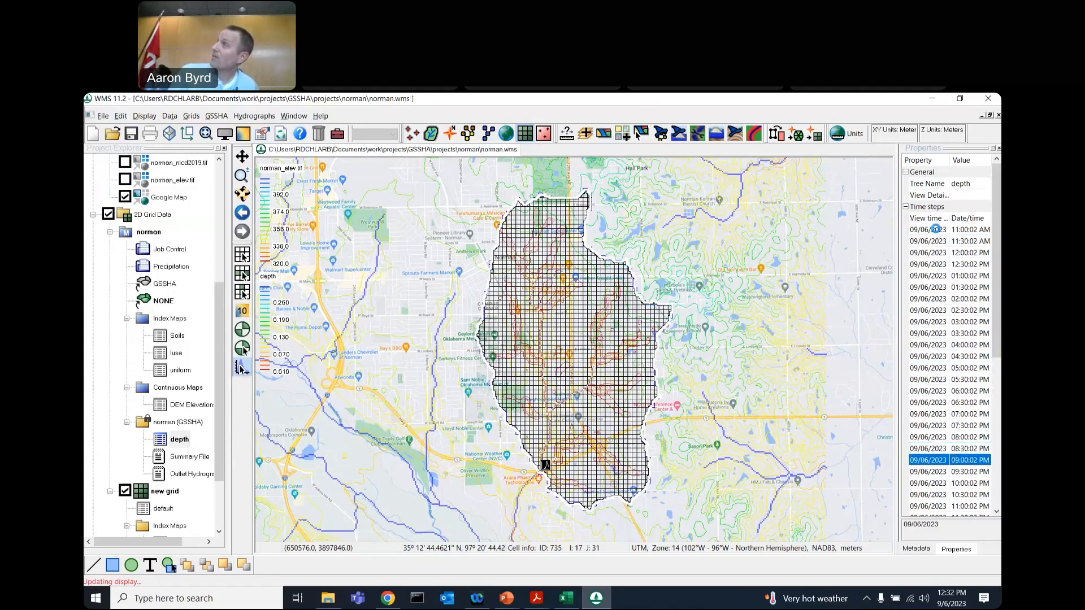
key(Down)
key(Down)
key(Down)
key(Down)
key(Down)
key(Down)
key(Down)
key(Down)
key(Down)
key(Down)
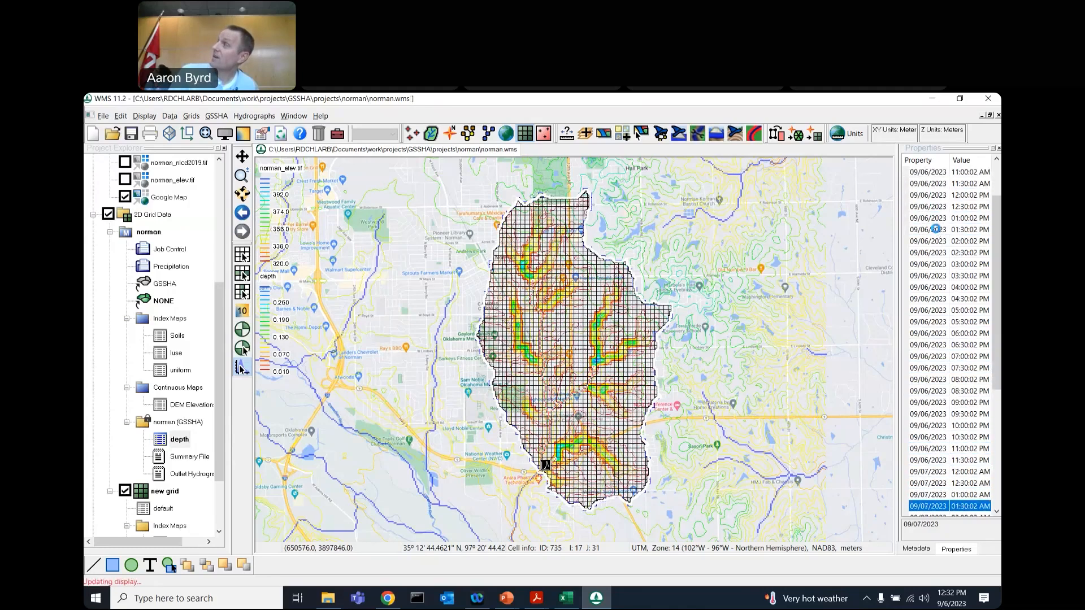
key(Down)
key(Down)
key(Down)
key(Down)
key(Down)
key(Down)
key(Down)
key(Down)
key(Down)
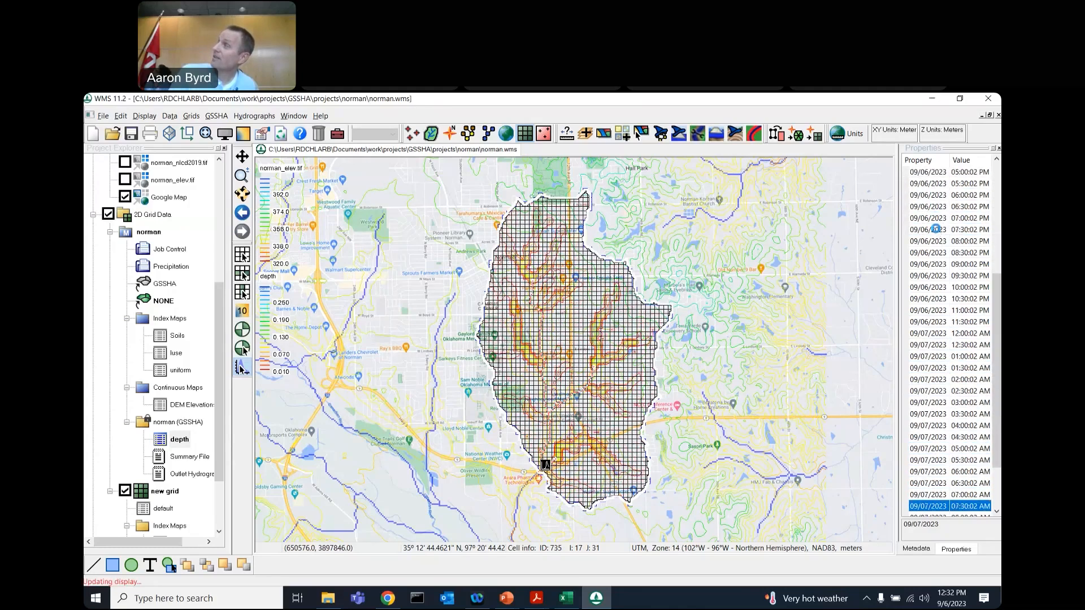
key(Down)
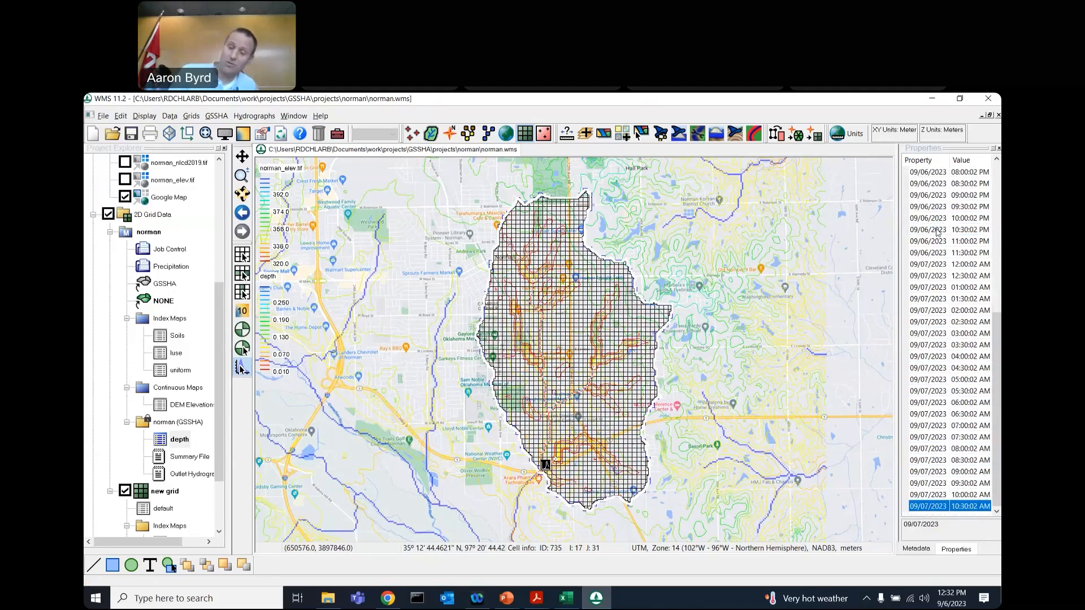
key(Up)
key(Up)
key(Up)
key(Up)
key(Up)
key(Up)
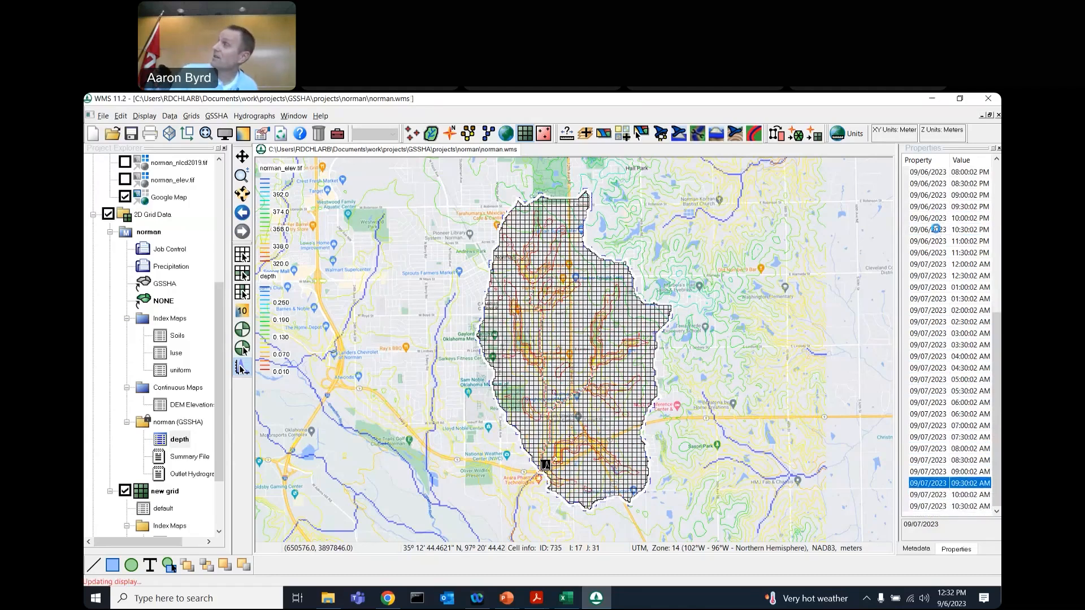
key(Down)
key(Down)
key(Down)
key(Down)
key(Down)
key(Down)
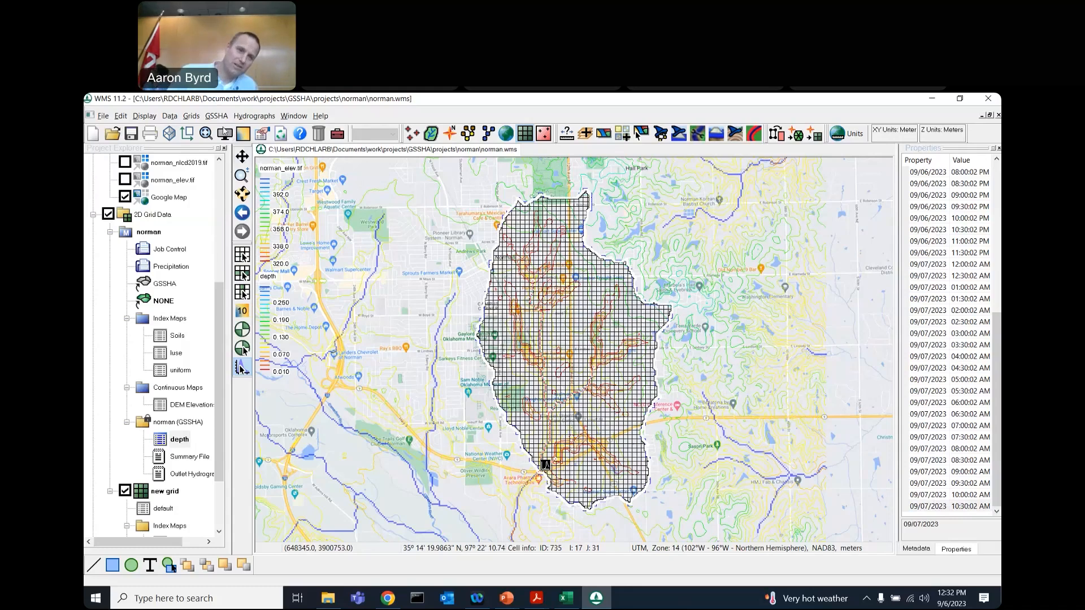
Set the depth contours of the 2D grid to the Color Fill method with 30% transparency.
click(225, 134)
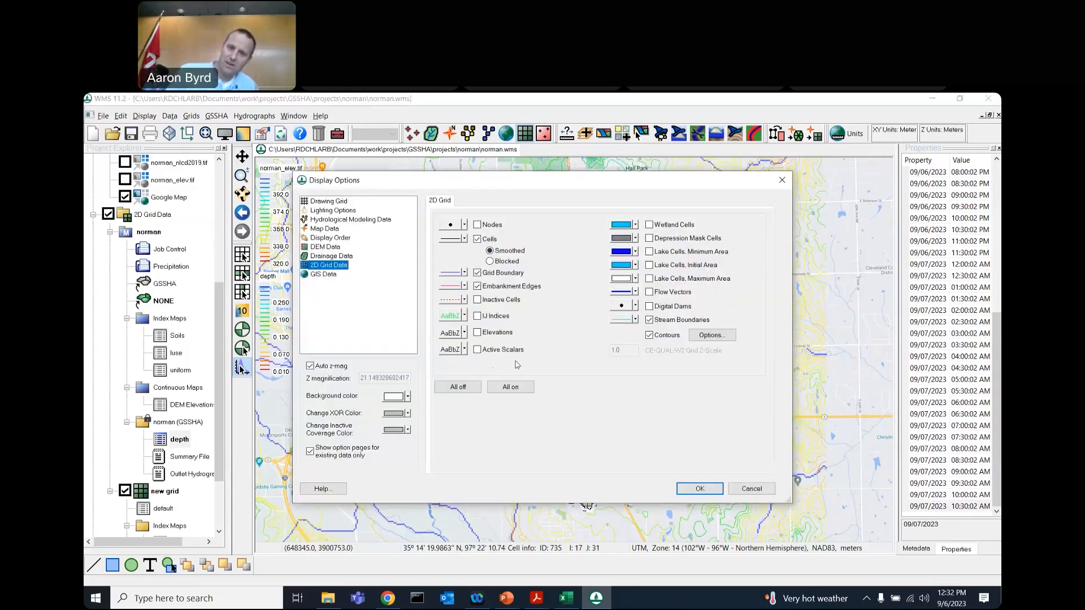
click(719, 337)
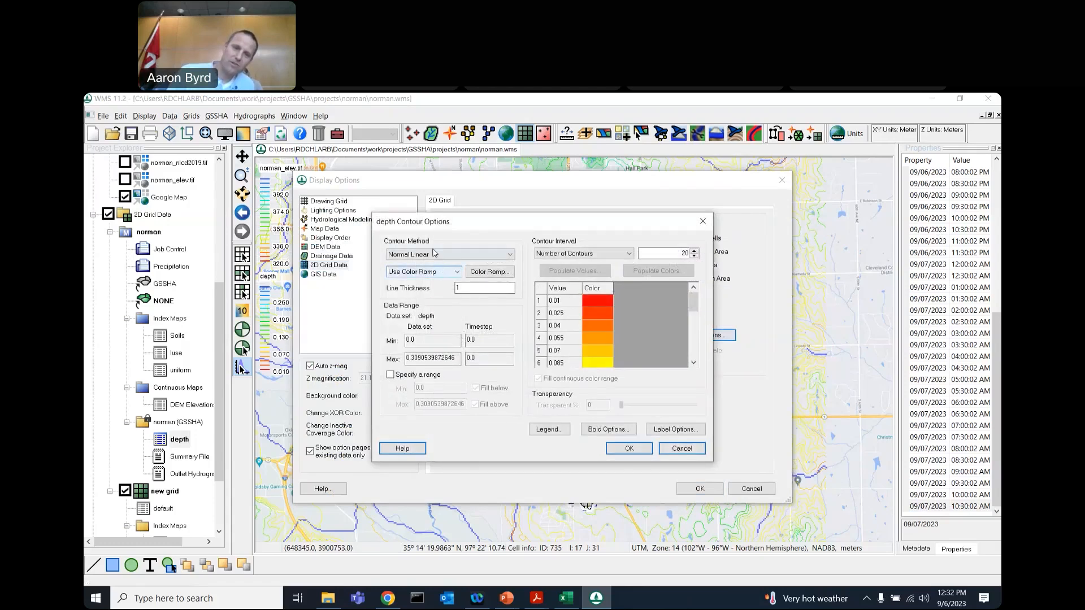
click(439, 255)
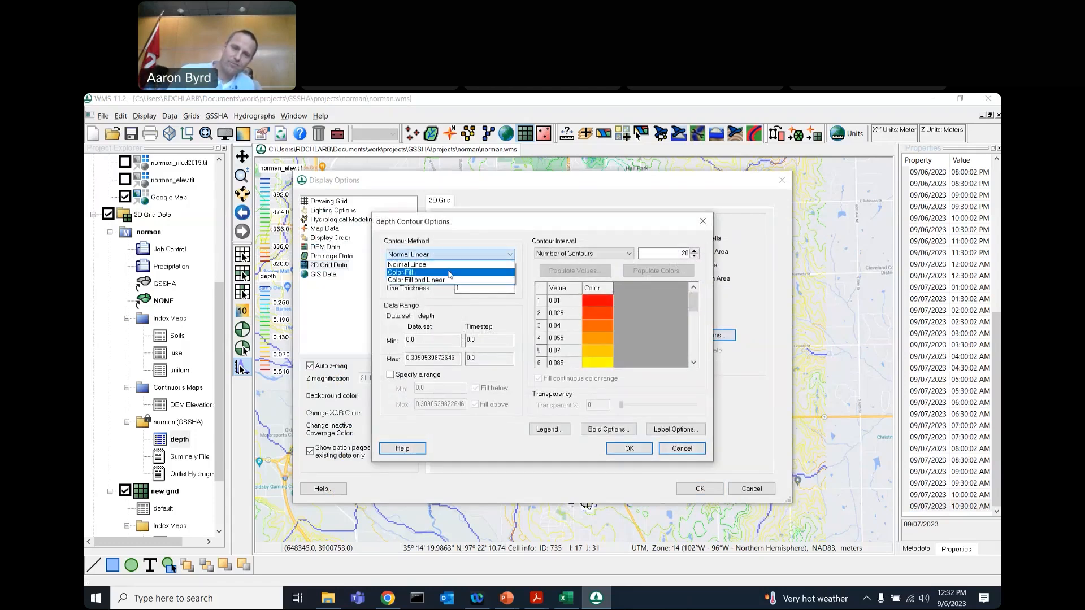
click(432, 271)
click(657, 405)
click(658, 405)
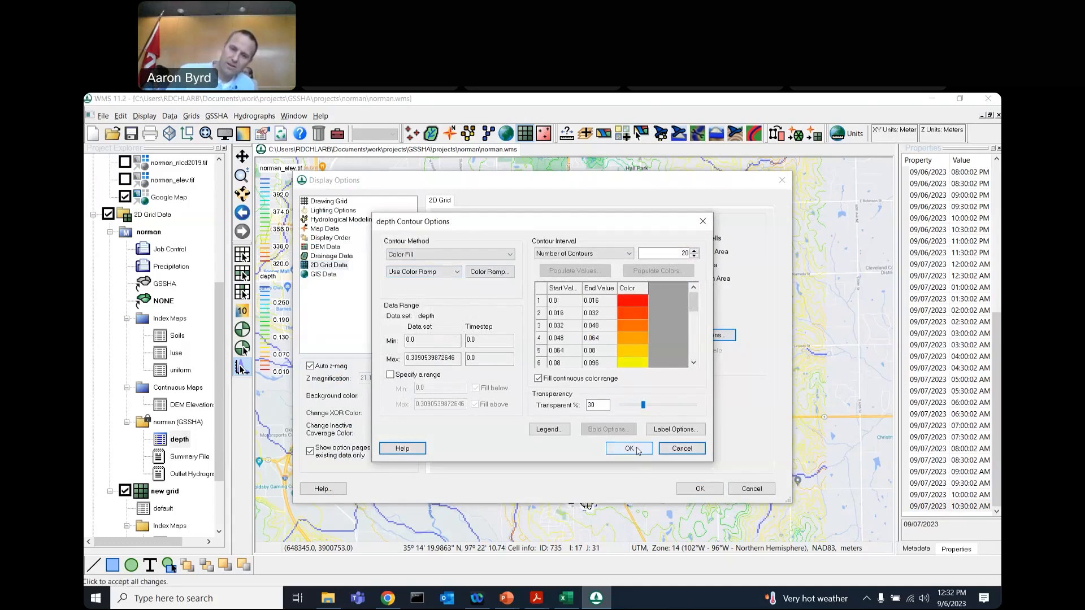
click(630, 448)
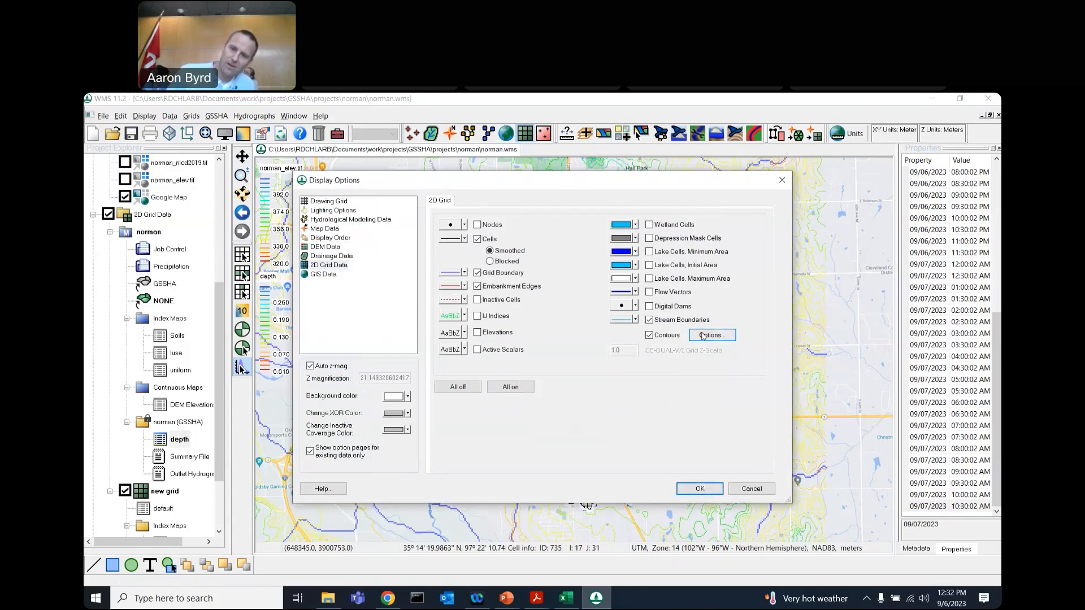
Specify a depth contour range with a minimum of .001 and no fill below it, and apply the display options.
click(703, 337)
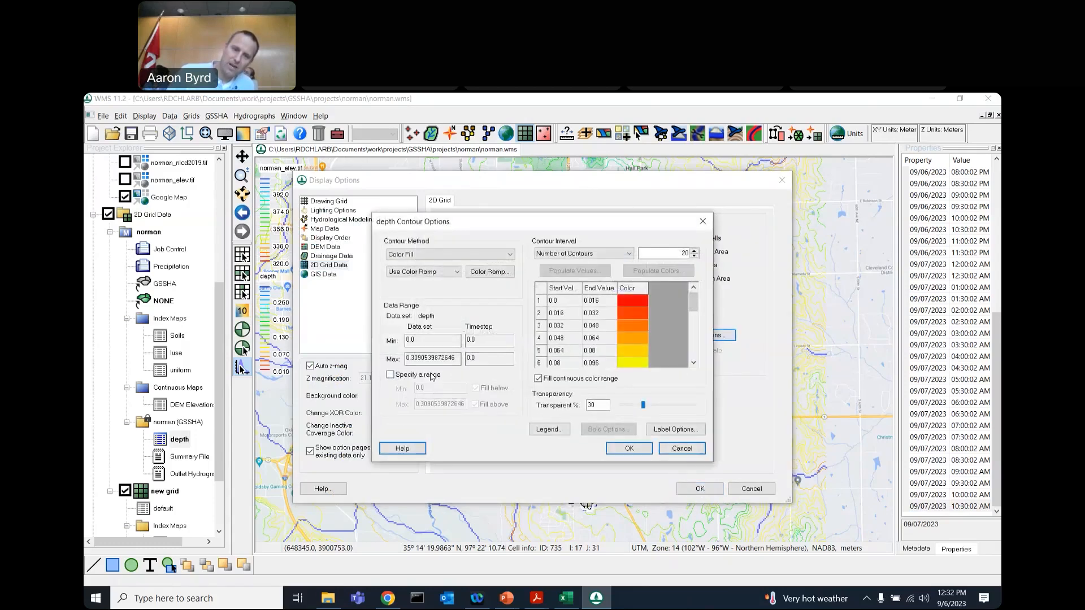
click(432, 375)
double_click(451, 389)
click(475, 389)
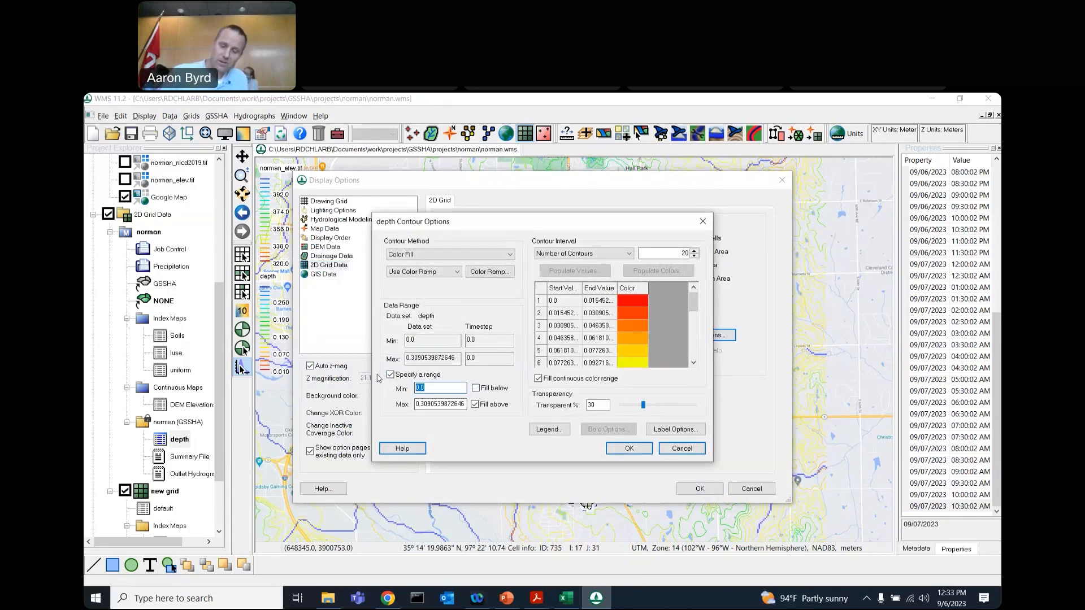
text(.00)
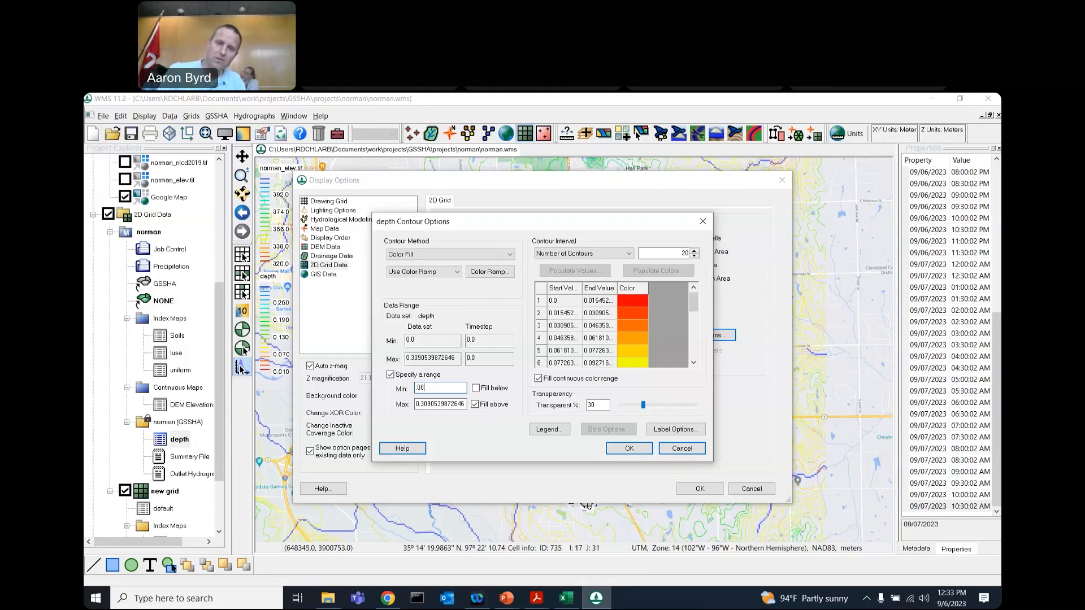
text(1)
click(628, 449)
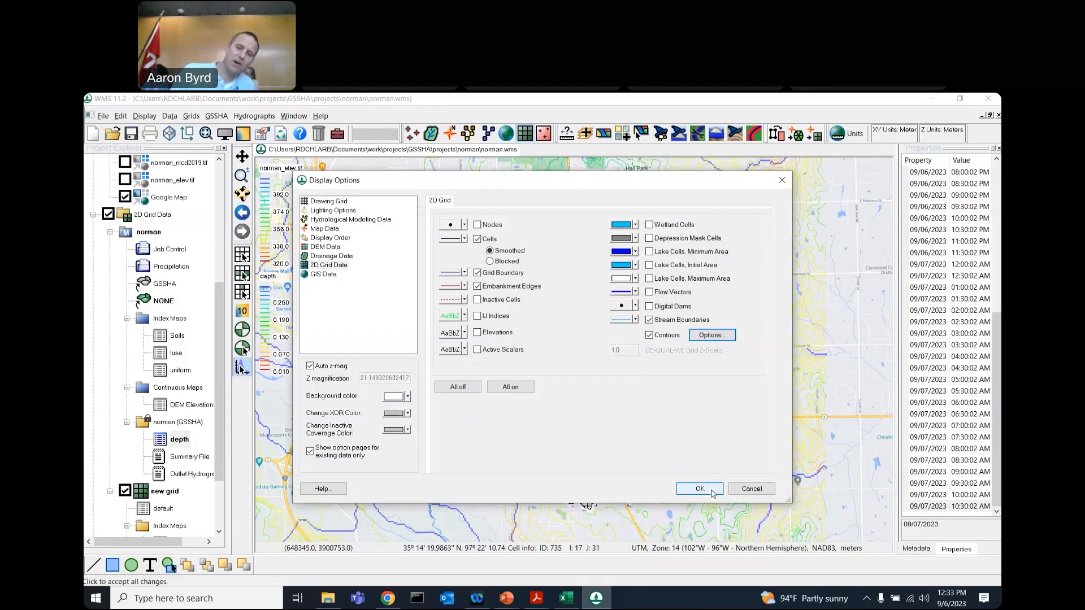
click(712, 493)
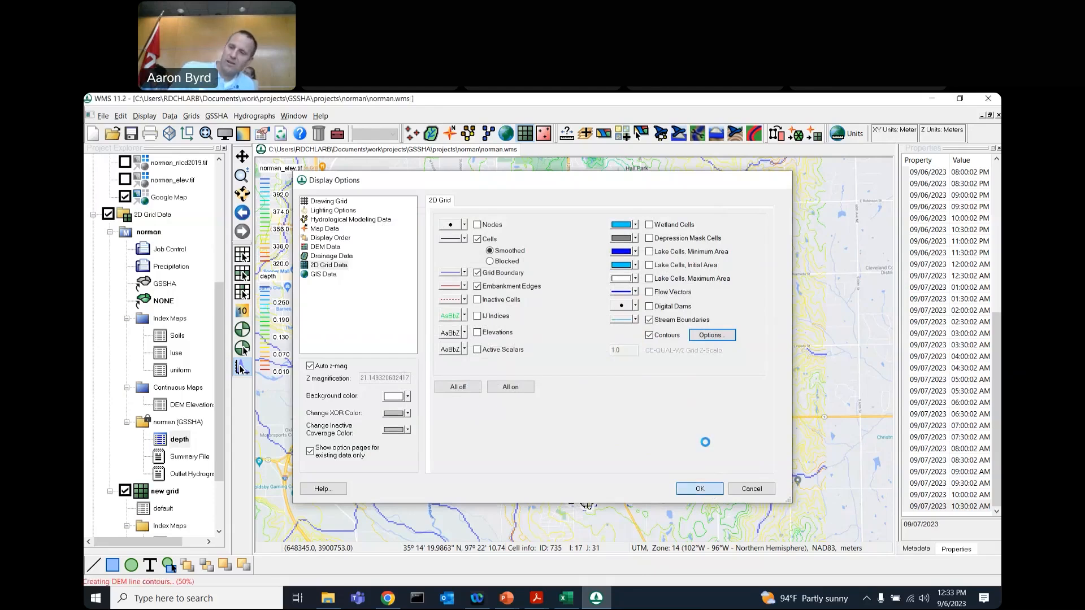
Step through the color-filled depth time steps from 09/06/2023 08:00:02 PM to 09/07/2023 10:30:02 AM to examine flooding across the grid.
click(940, 172)
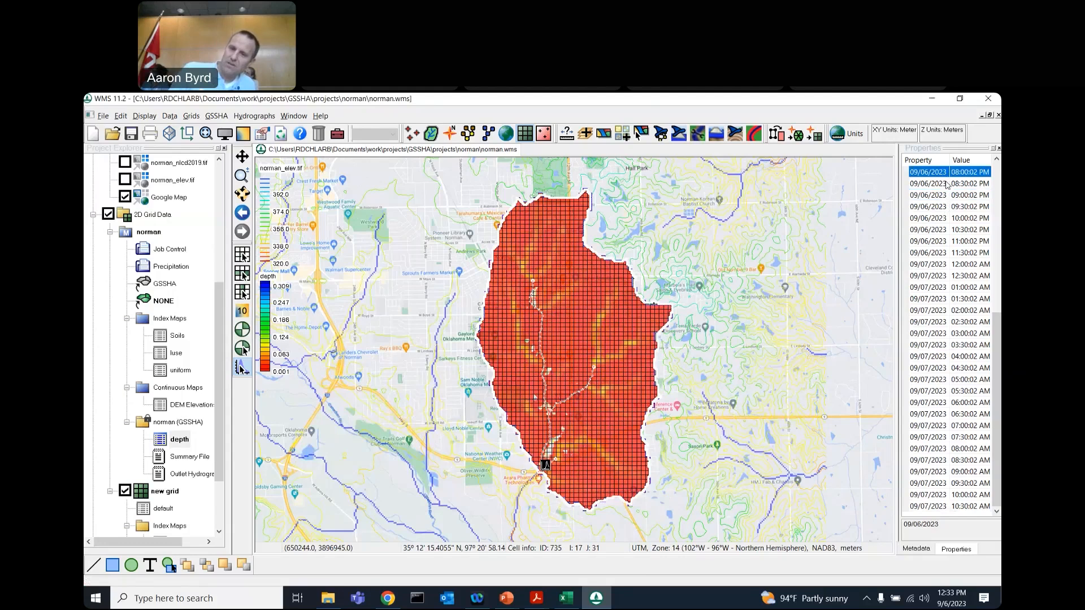
key(Down)
key(Down)
key(Down)
key(Down)
key(Down)
key(Down)
key(Down)
key(Down)
key(Down)
key(Down)
key(Down)
key(Down)
key(Down)
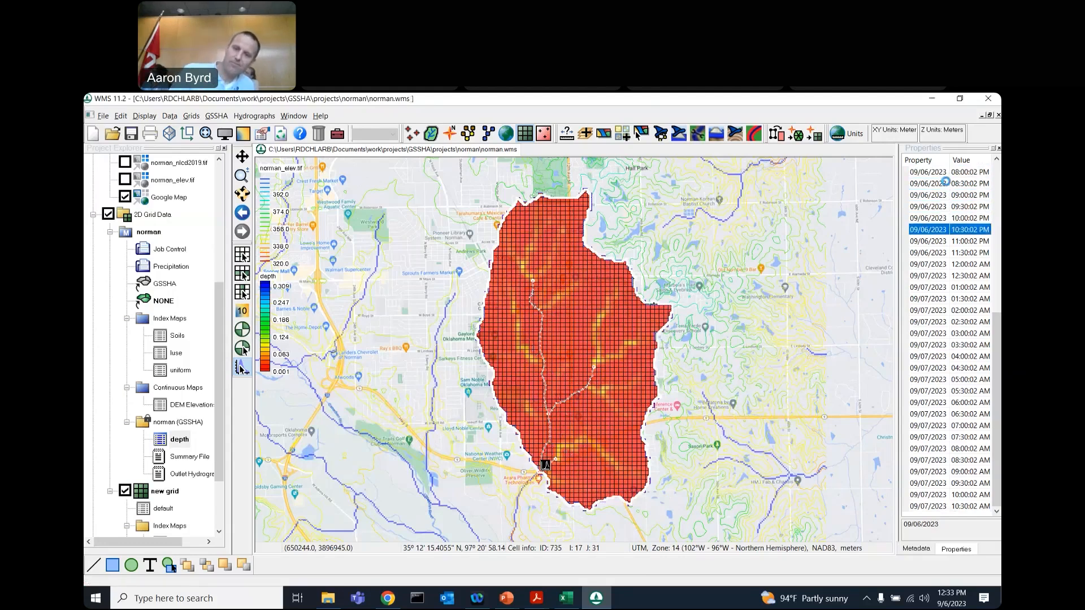
key(Down)
key(Down)
key(Down)
key(Down)
key(Down)
key(Down)
key(Down)
key(Down)
key(Down)
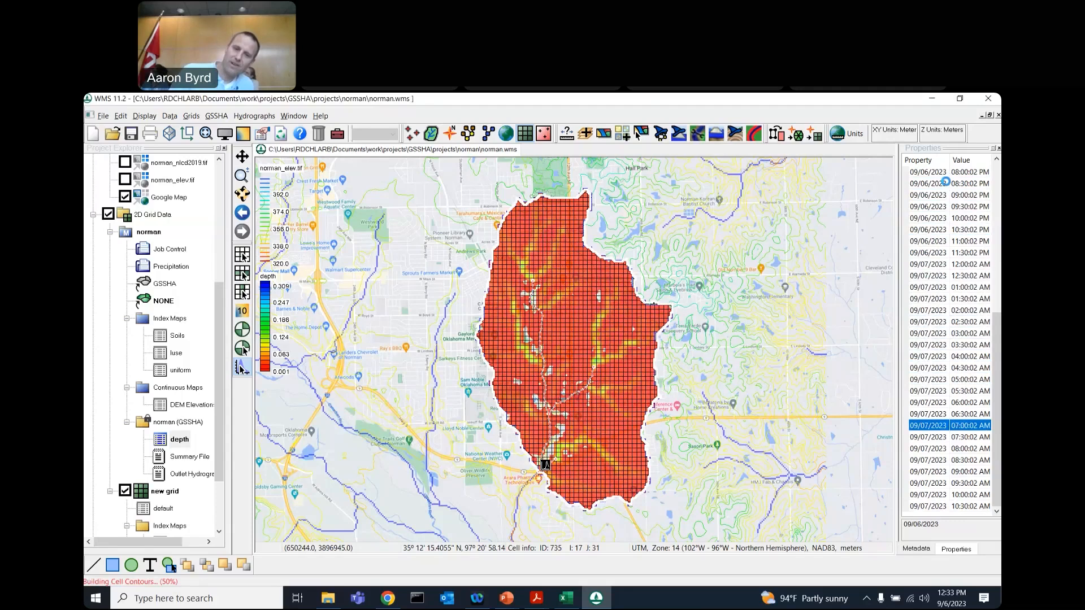
key(Page_Down)
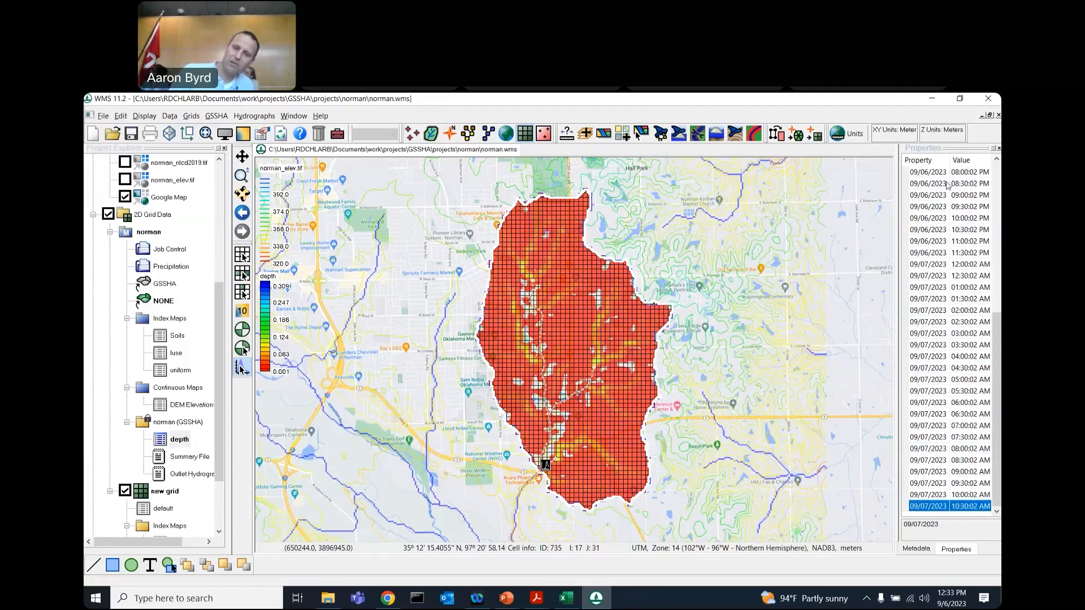
Step back through the depth time steps to 09/07/2023 06:00:02 AM to examine how the wet cells change.
key(Up)
key(Up)
key(Up)
key(Up)
key(Up)
key(Up)
key(Up)
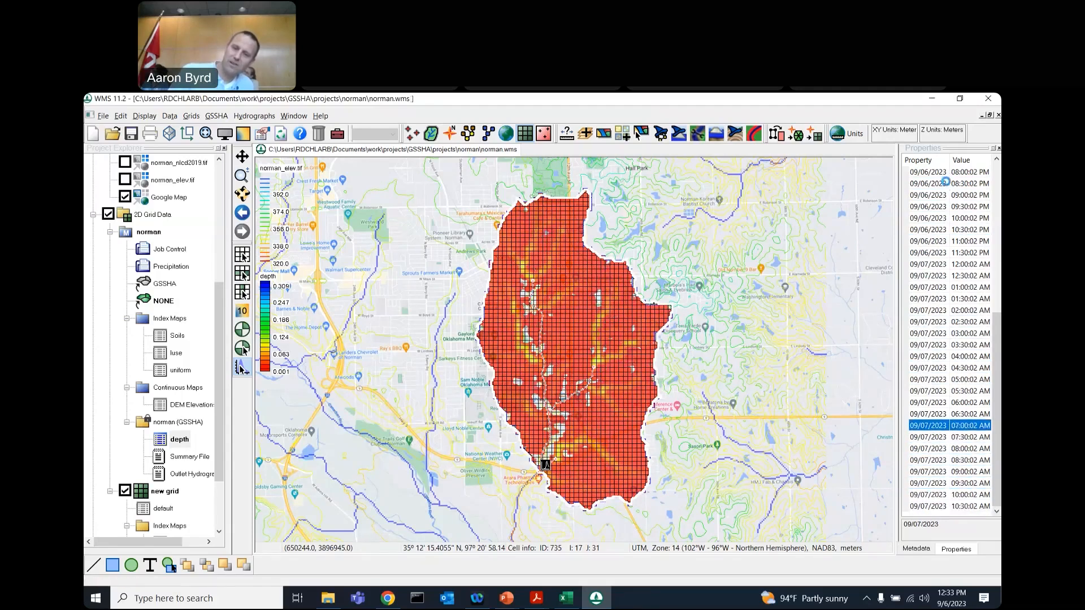
key(Up)
key(Up)
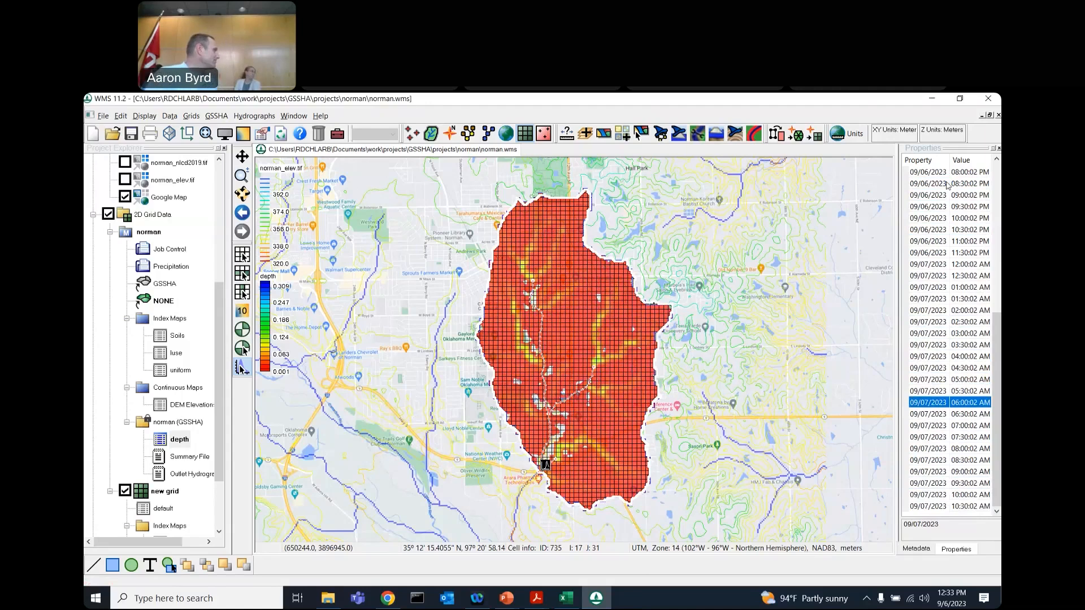